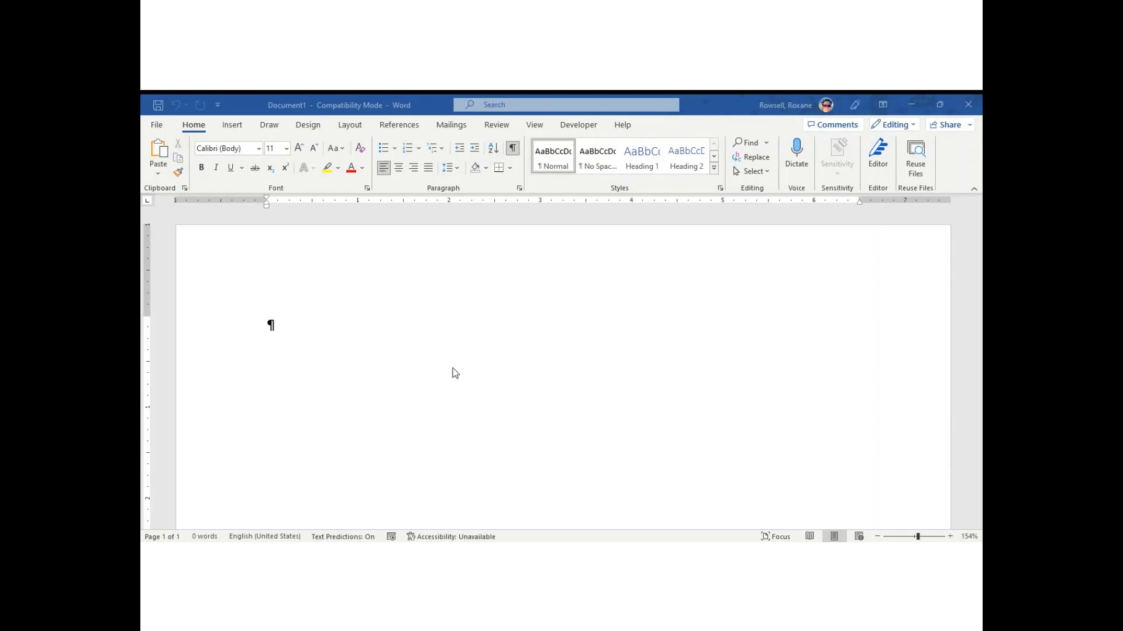
Open the Step-by-Step Mail Merge Wizard from the Mailings tab's Start Mail Merge menu.
{"action": "left_click", "coordinate": [452, 125]}
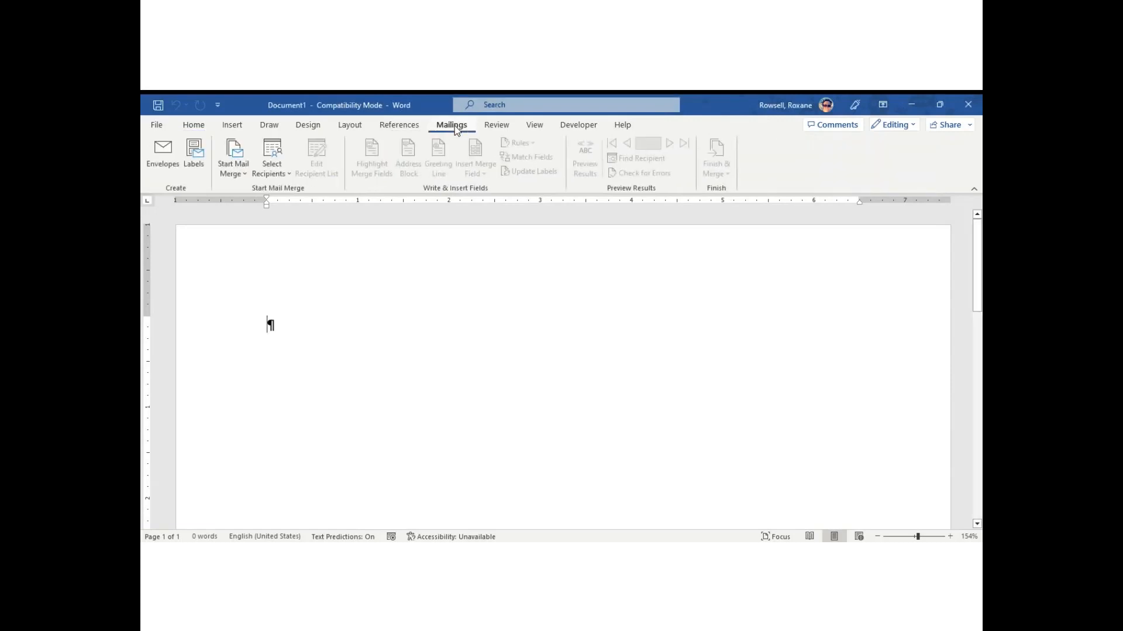
{"action": "left_click", "coordinate": [240, 173]}
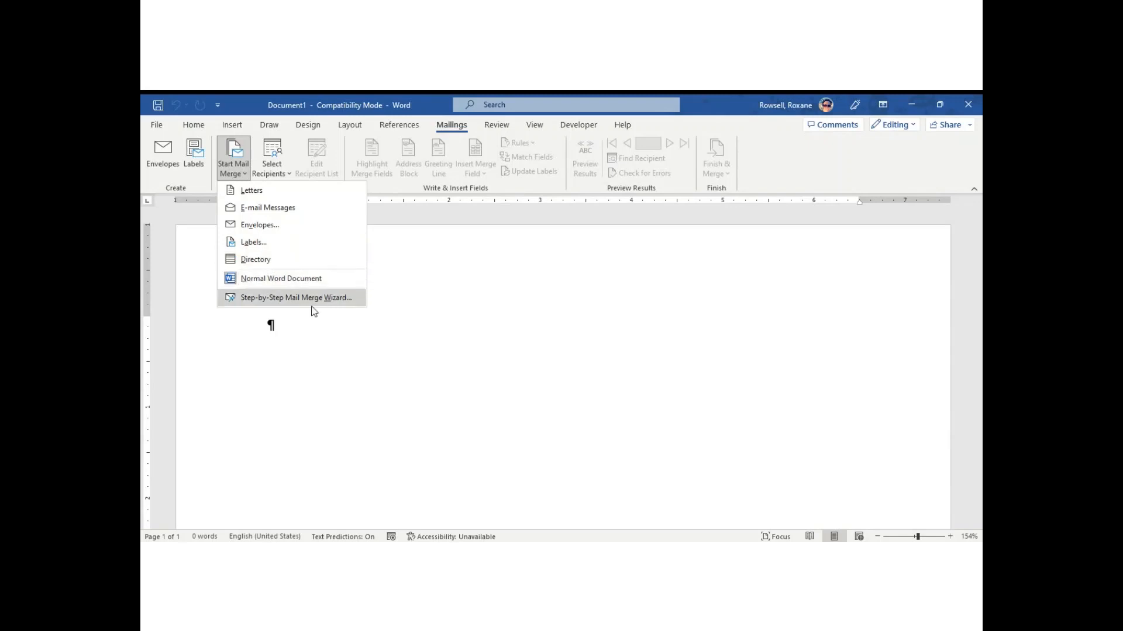
{"action": "left_click", "coordinate": [277, 299]}
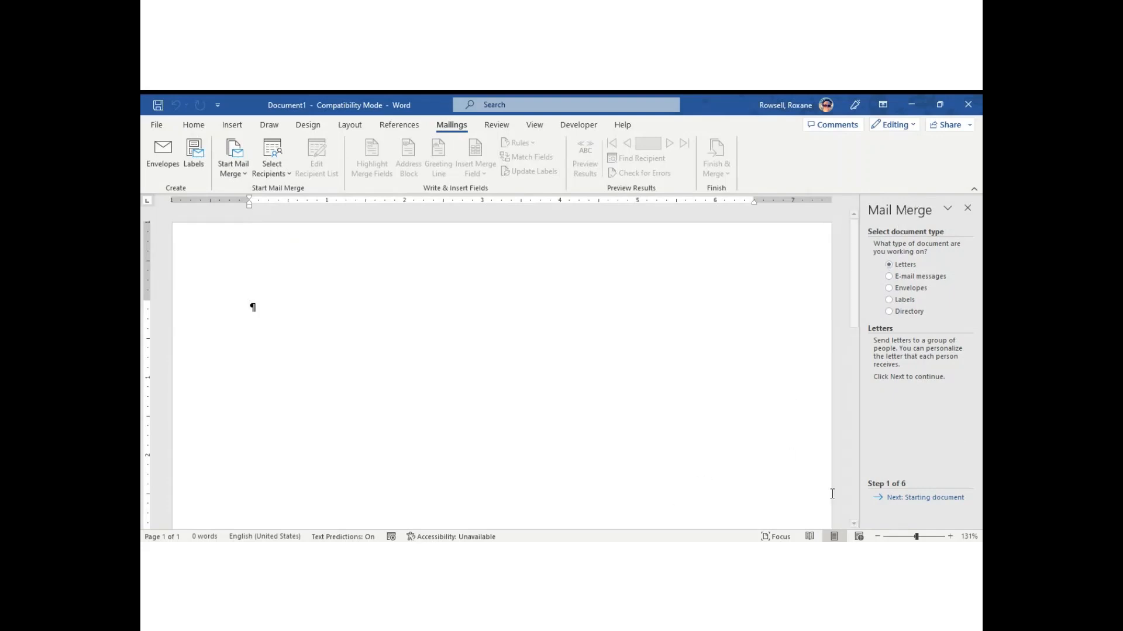
Keep the current document as the starting letter and advance the wizard to recipient selection.
{"action": "left_click", "coordinate": [898, 498]}
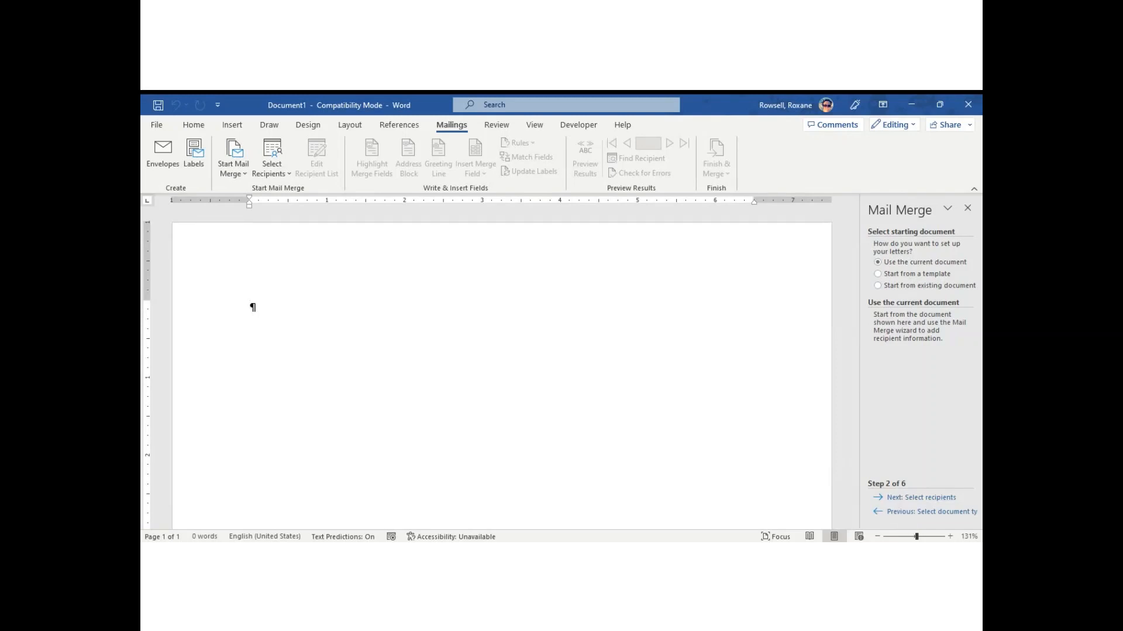
{"action": "left_click", "coordinate": [916, 498]}
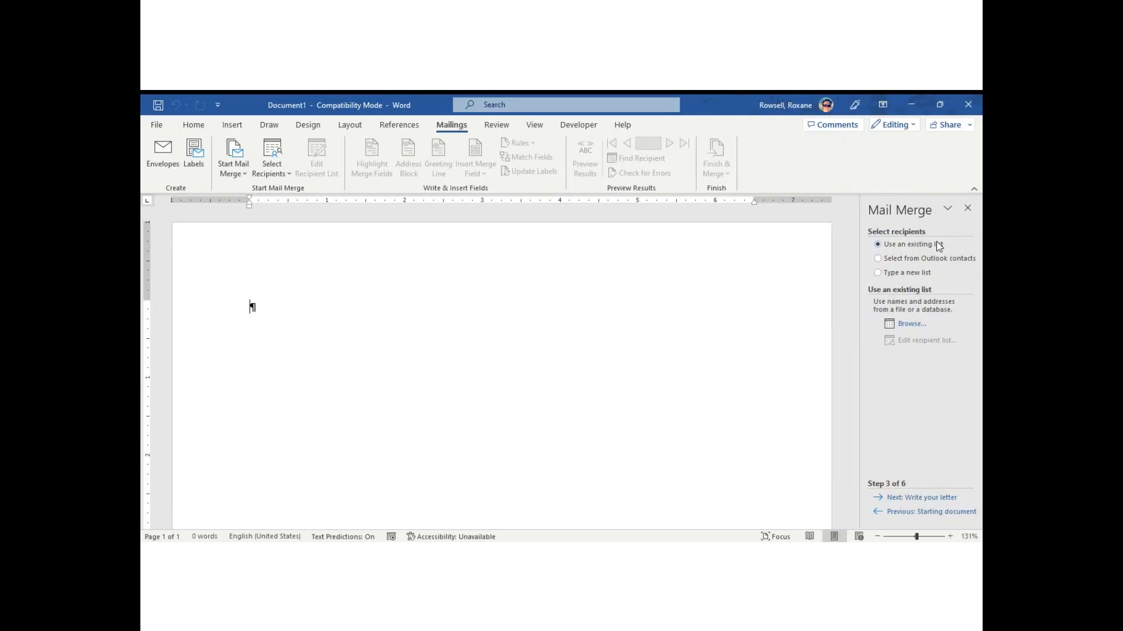
Choose Type a new list as the recipient source and create a new address list.
{"action": "left_click", "coordinate": [877, 273]}
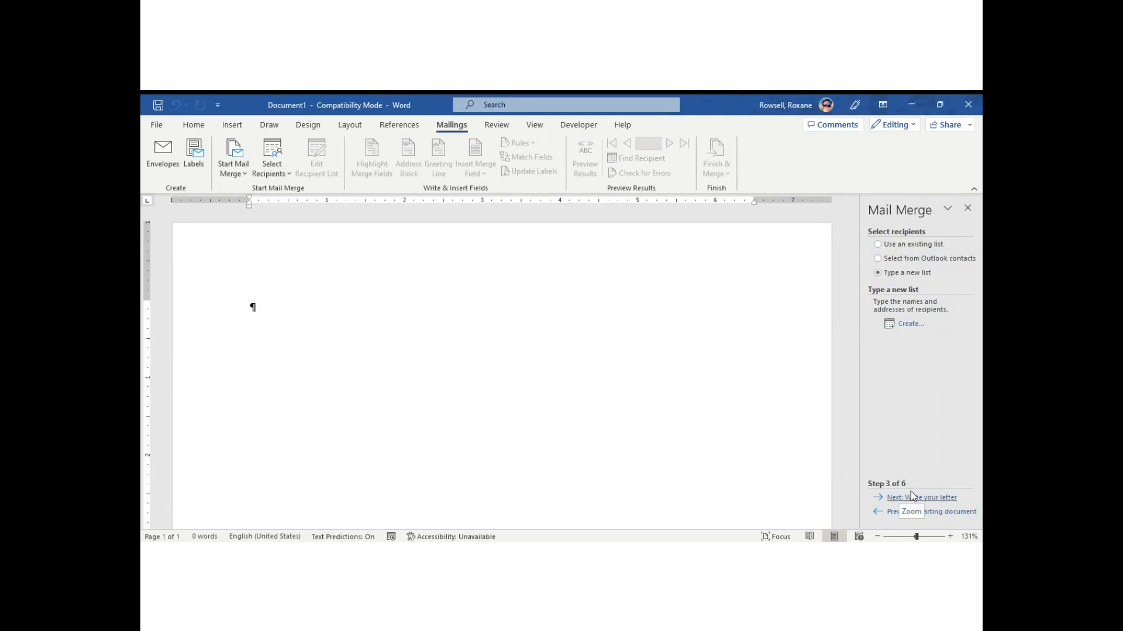
{"action": "left_click", "coordinate": [905, 325]}
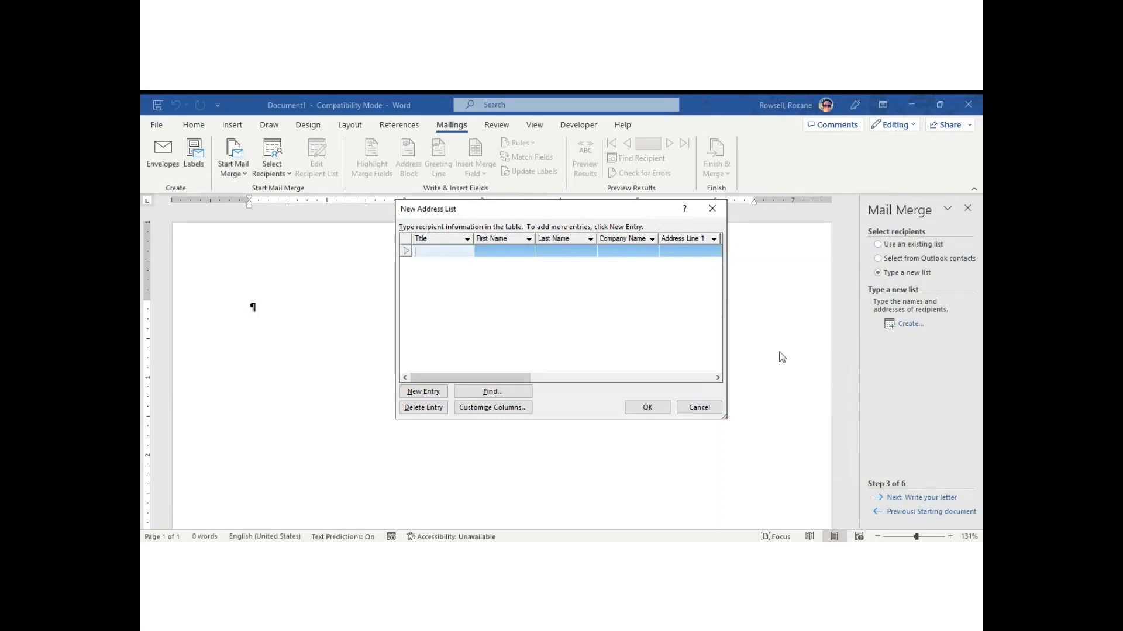
Maximize the New Address List and open Customize Columns to edit its field names.
{"action": "double_click", "coordinate": [538, 214]}
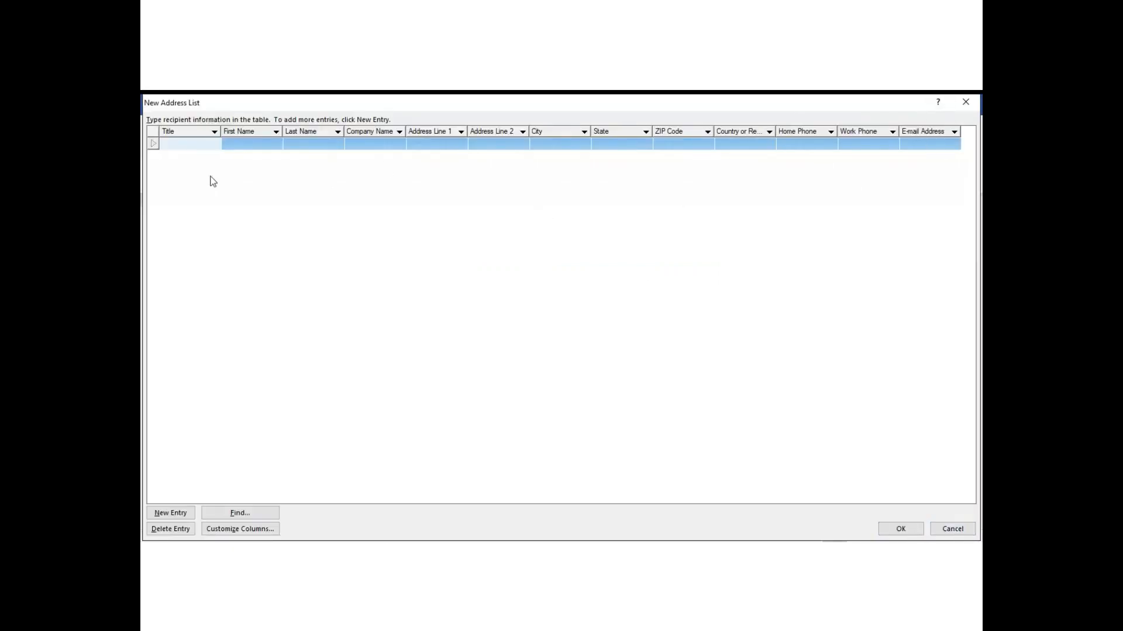
{"action": "left_click", "coordinate": [187, 146]}
{"action": "left_click", "coordinate": [222, 529]}
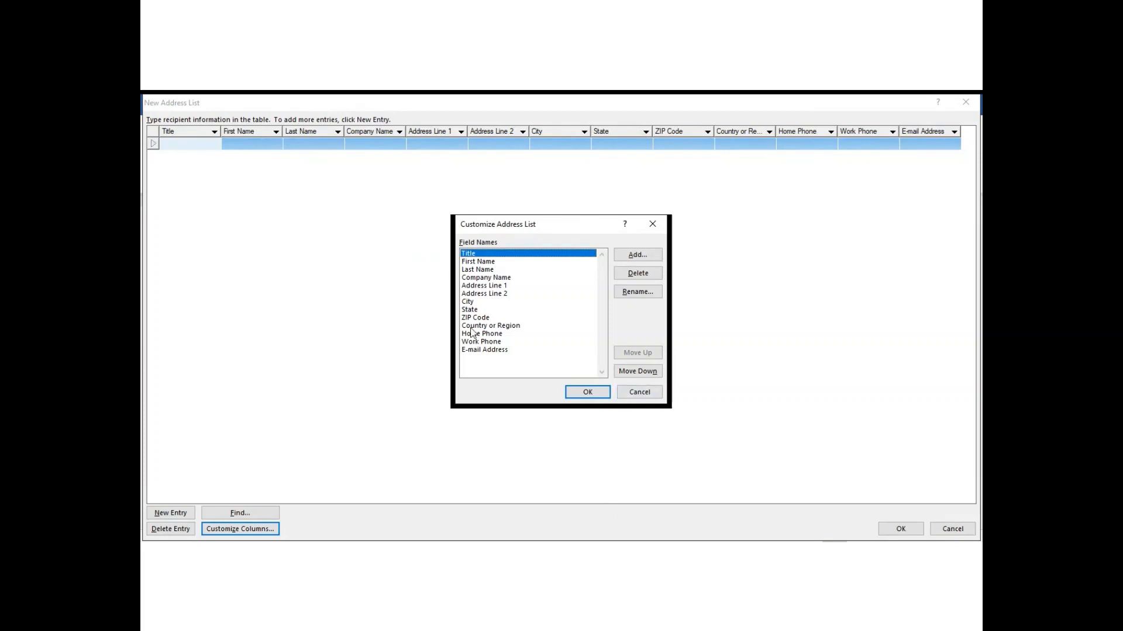
Rename the State field to Province and ZIP Code to Postal Code.
{"action": "left_click", "coordinate": [471, 310]}
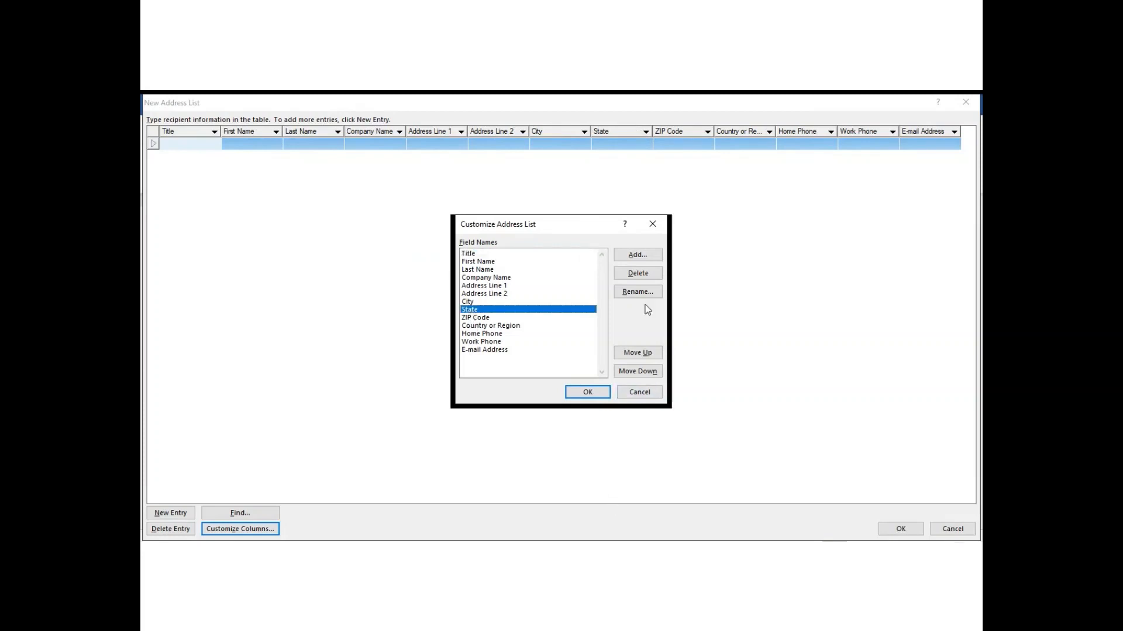
{"action": "left_click", "coordinate": [637, 291]}
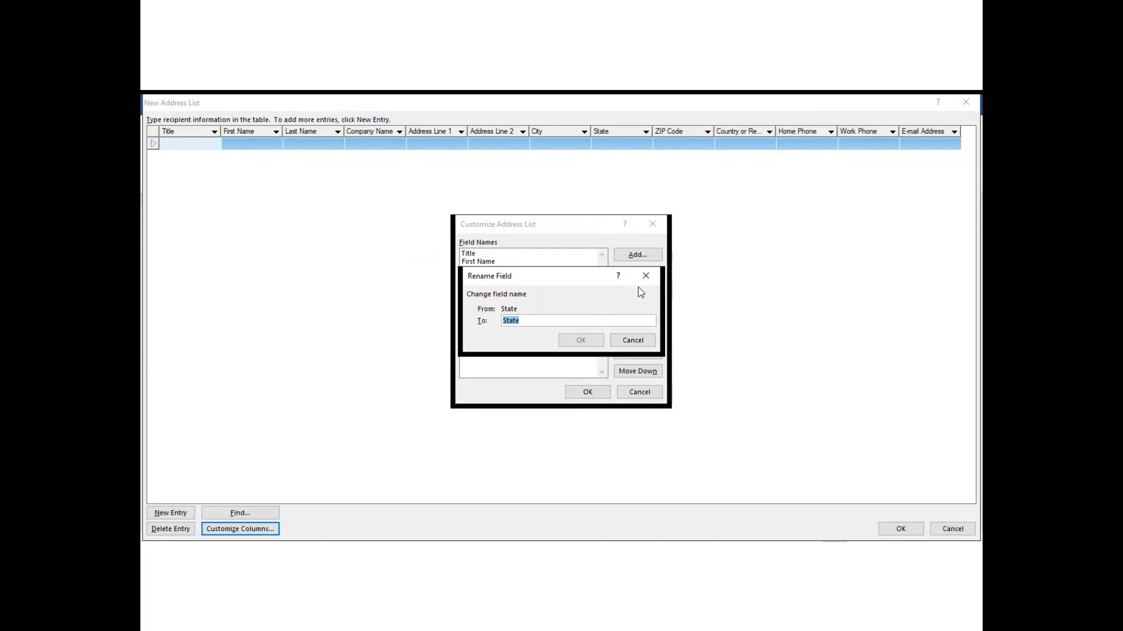
{"action": "type", "text": "Province"}
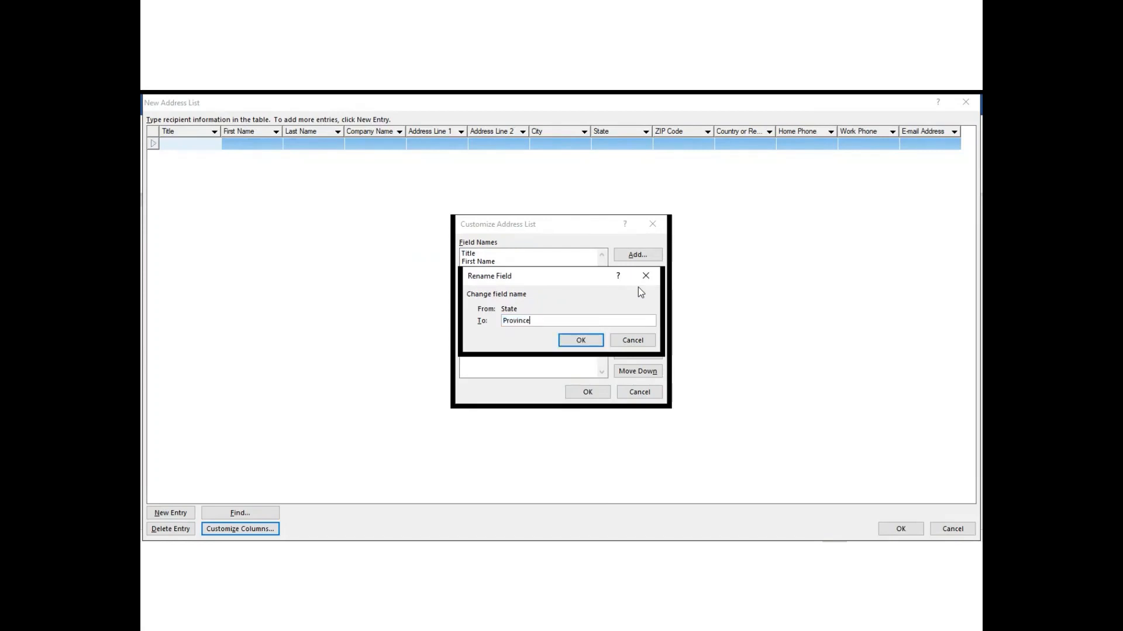
{"action": "left_click", "coordinate": [582, 340]}
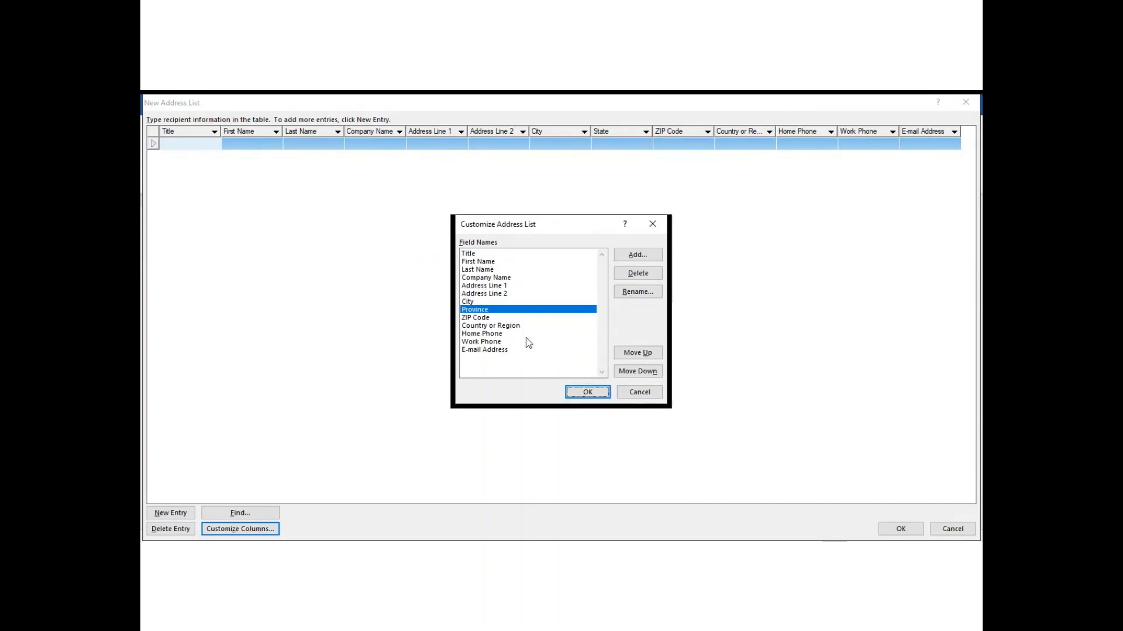
{"action": "left_click", "coordinate": [499, 317]}
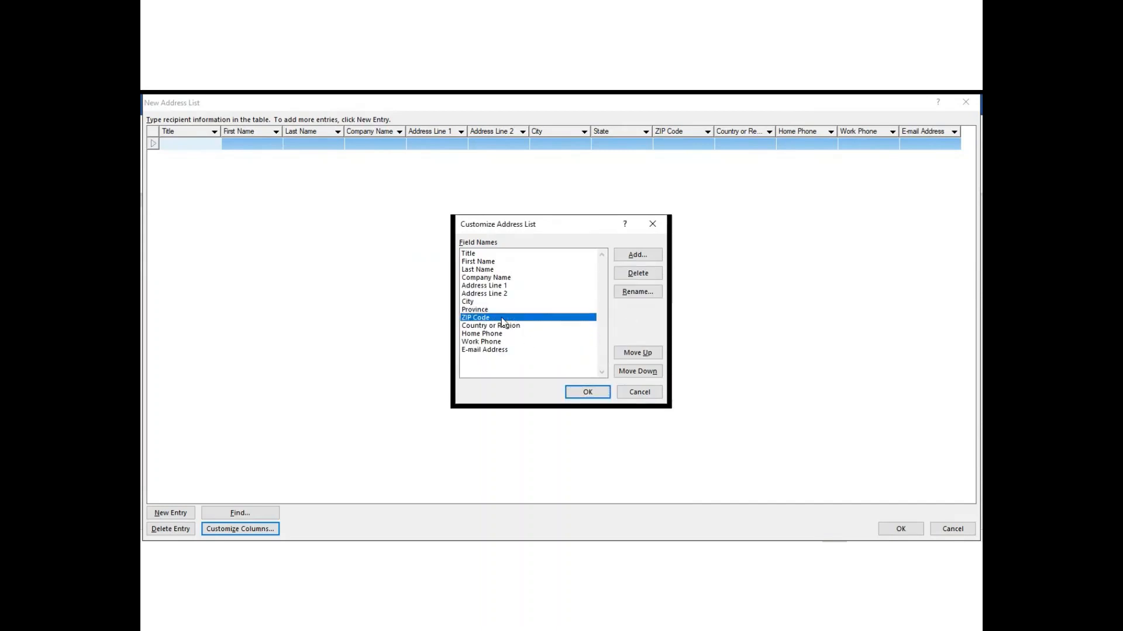
{"action": "left_click", "coordinate": [636, 294]}
{"action": "type", "text": "Postal Code"}
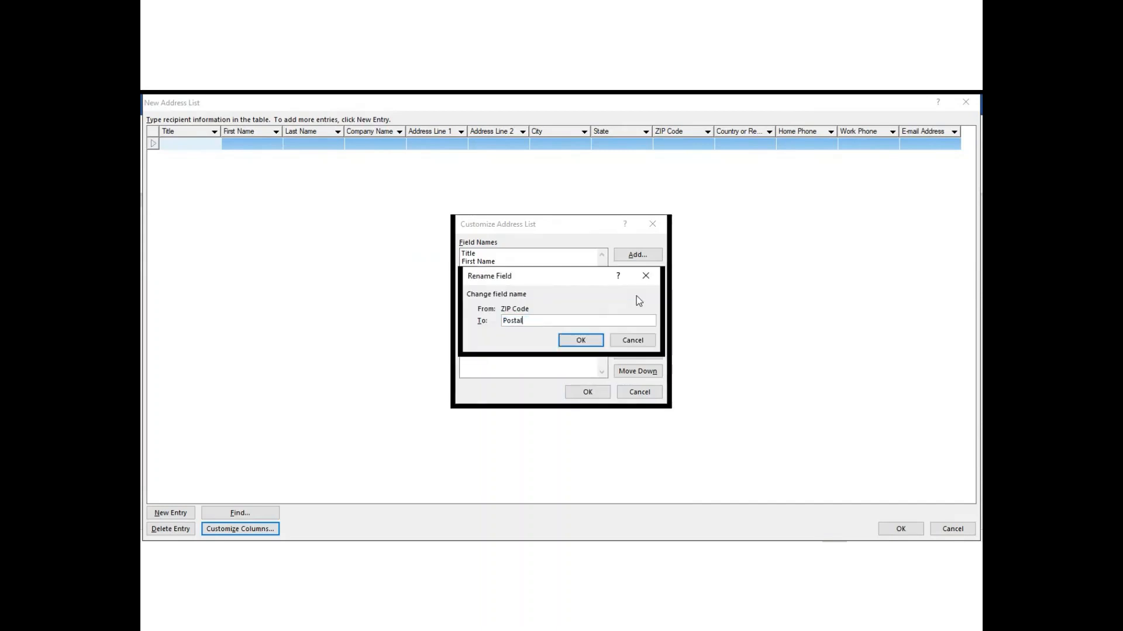
{"action": "left_click", "coordinate": [573, 343]}
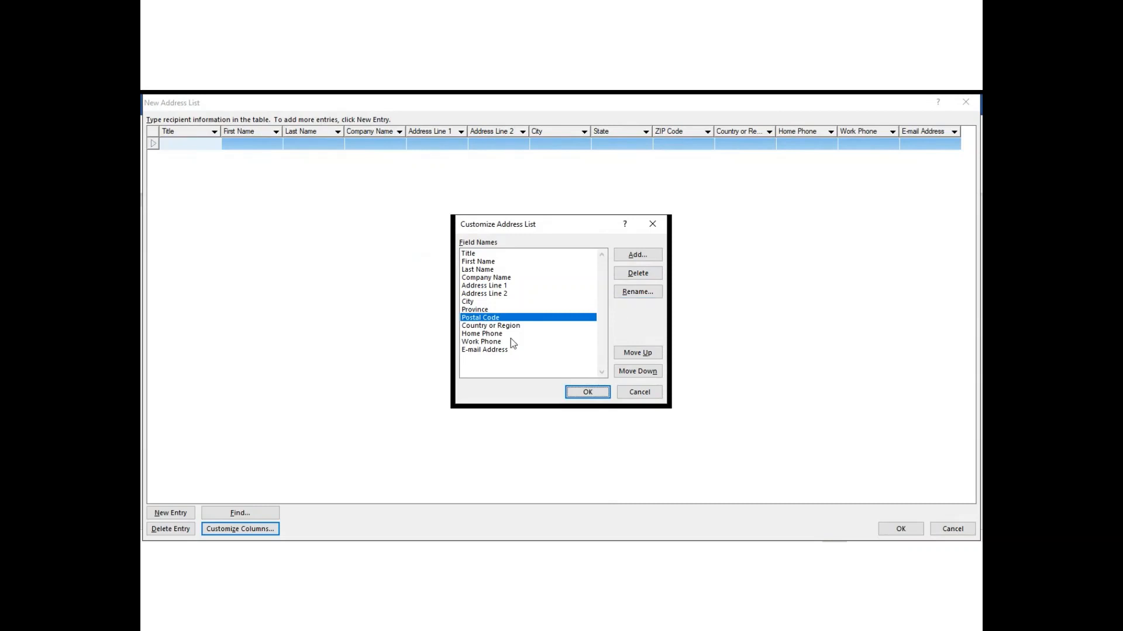
Delete the Country or Region and Home Phone fields from the address list.
{"action": "left_click", "coordinate": [497, 326]}
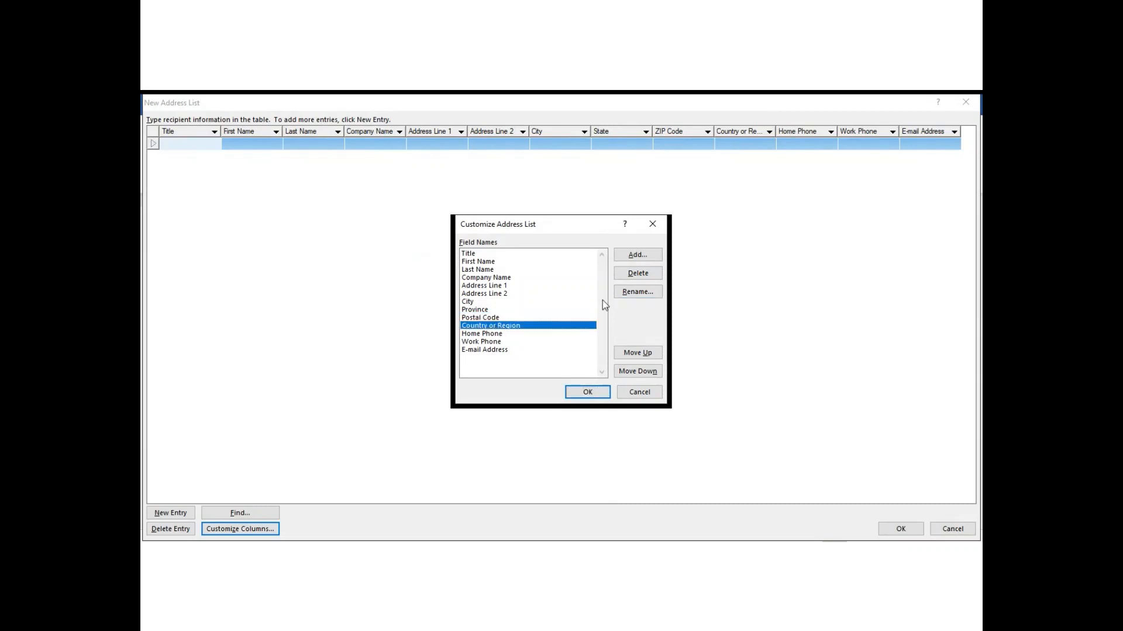
{"action": "left_click", "coordinate": [645, 277]}
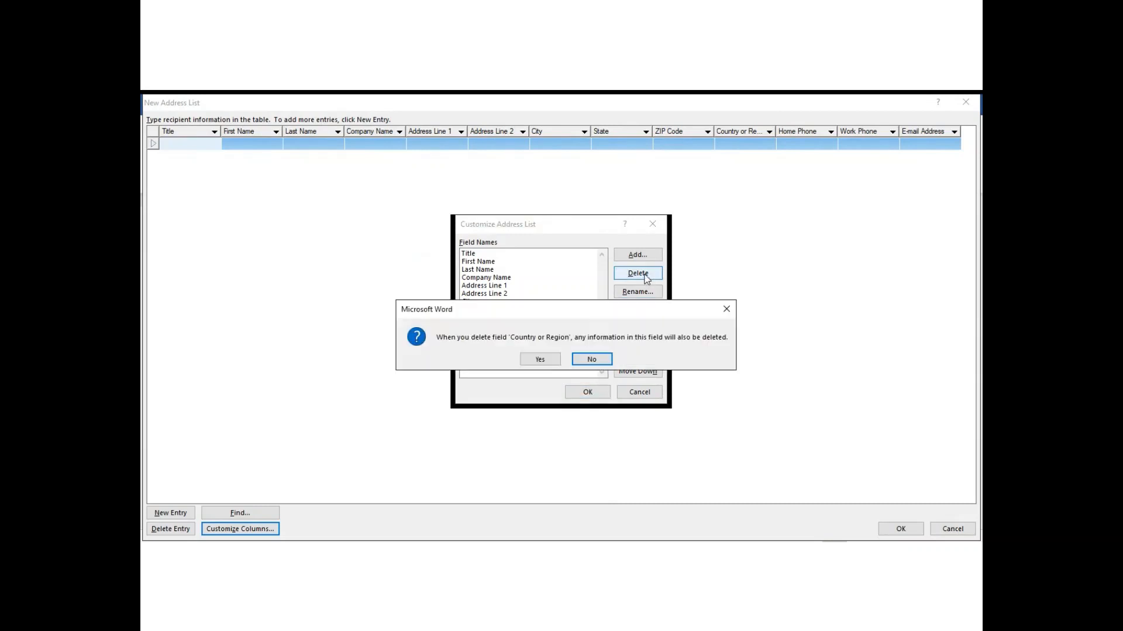
{"action": "left_click", "coordinate": [540, 361]}
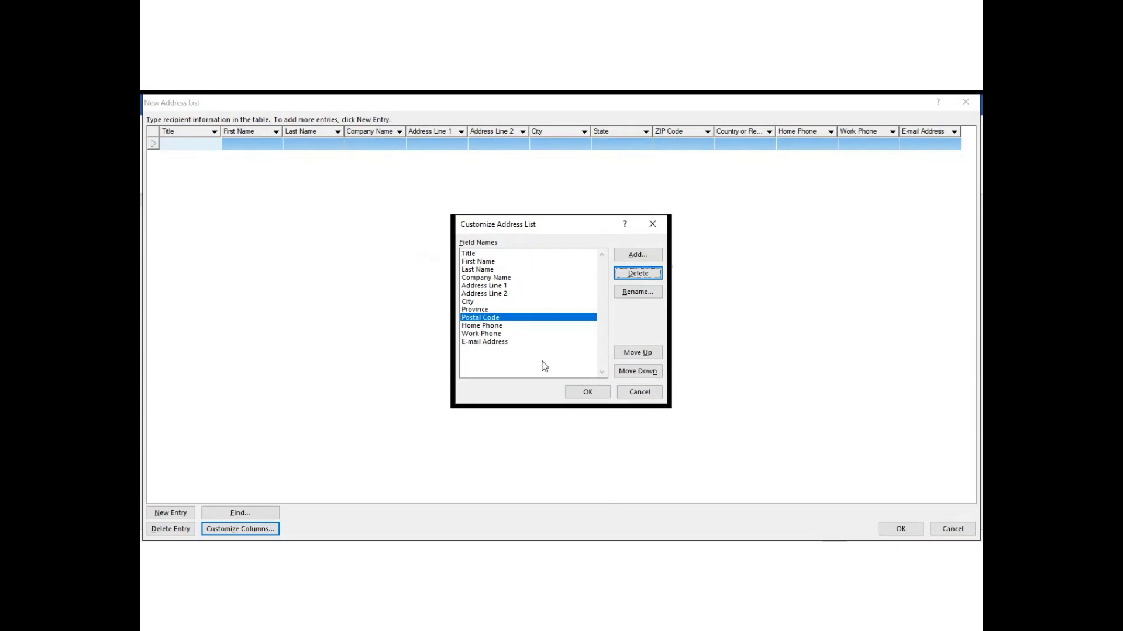
{"action": "left_click", "coordinate": [497, 327]}
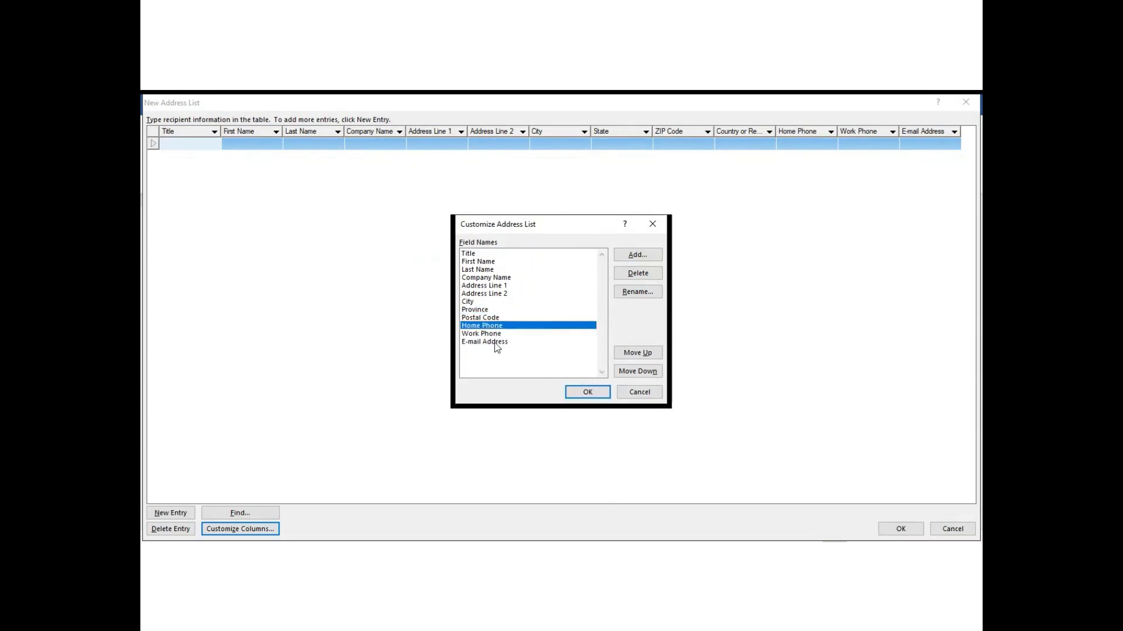
{"action": "left_click", "coordinate": [496, 345]}
{"action": "left_click", "coordinate": [497, 326]}
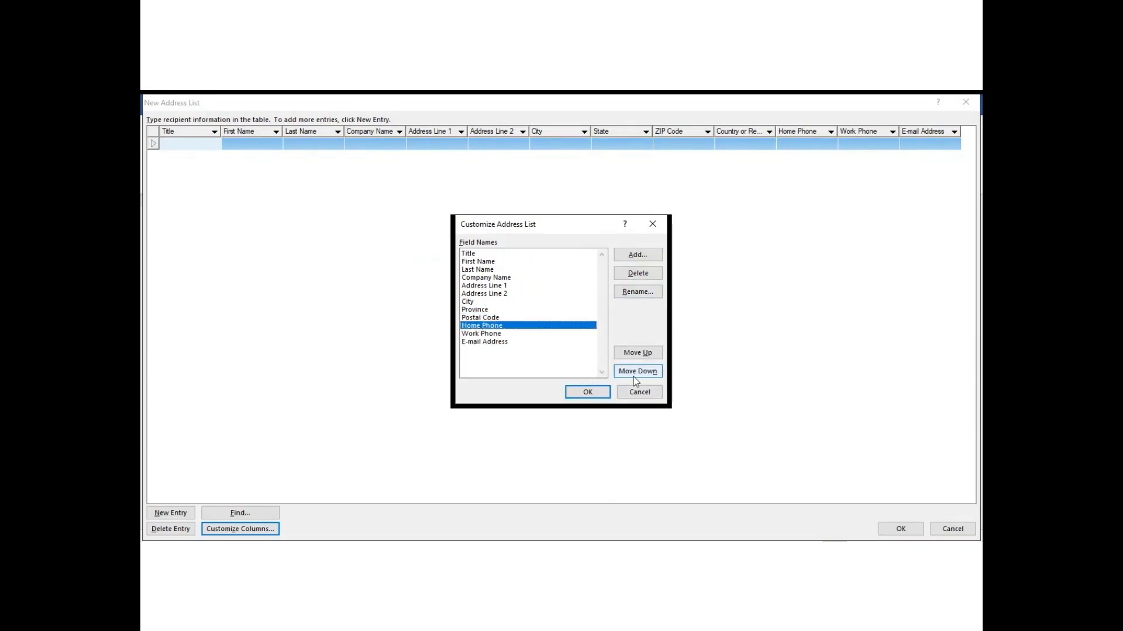
{"action": "left_click", "coordinate": [637, 279]}
{"action": "left_click", "coordinate": [541, 360]}
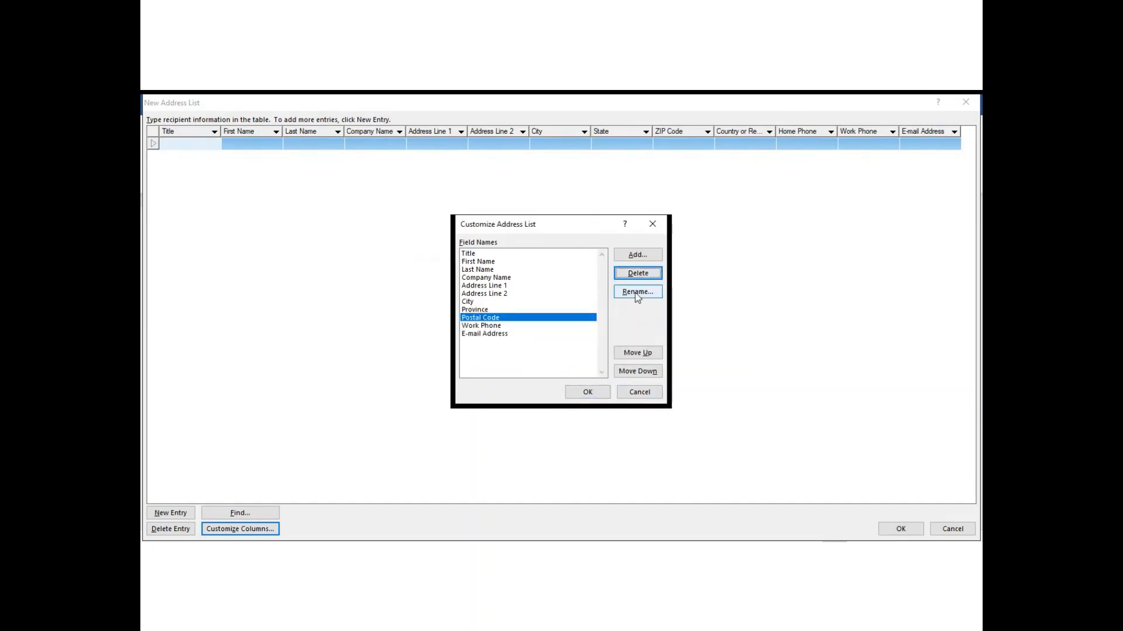
Delete the Work Phone and E-mail Address fields, keeping Postal Code, and apply the changes.
{"action": "left_click", "coordinate": [638, 273]}
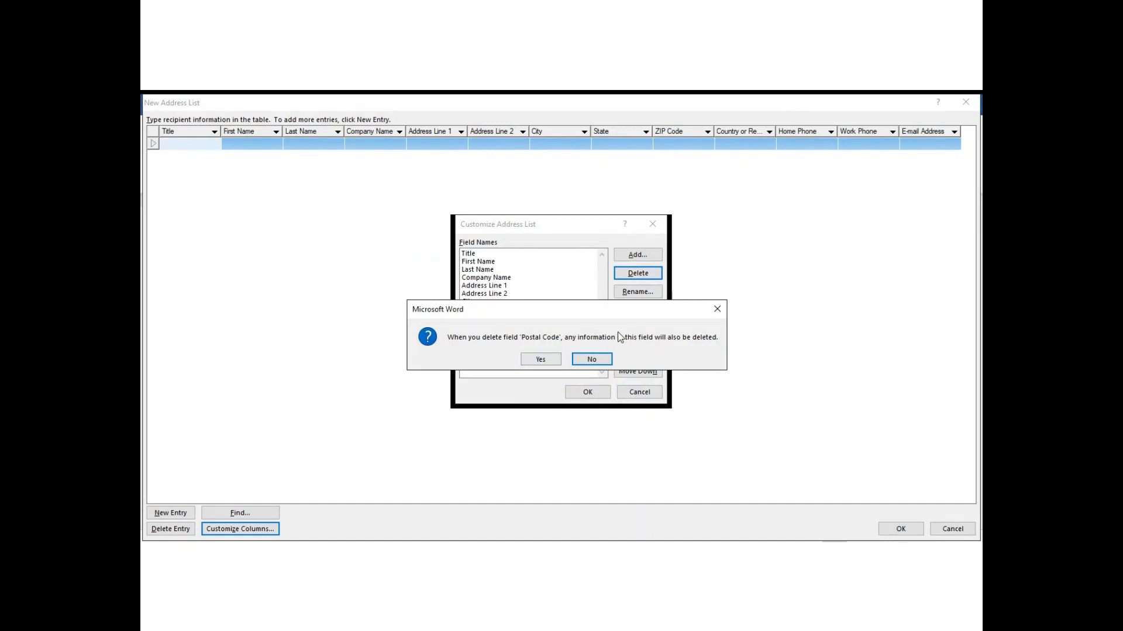
{"action": "left_click", "coordinate": [717, 309]}
{"action": "left_click", "coordinate": [468, 327]}
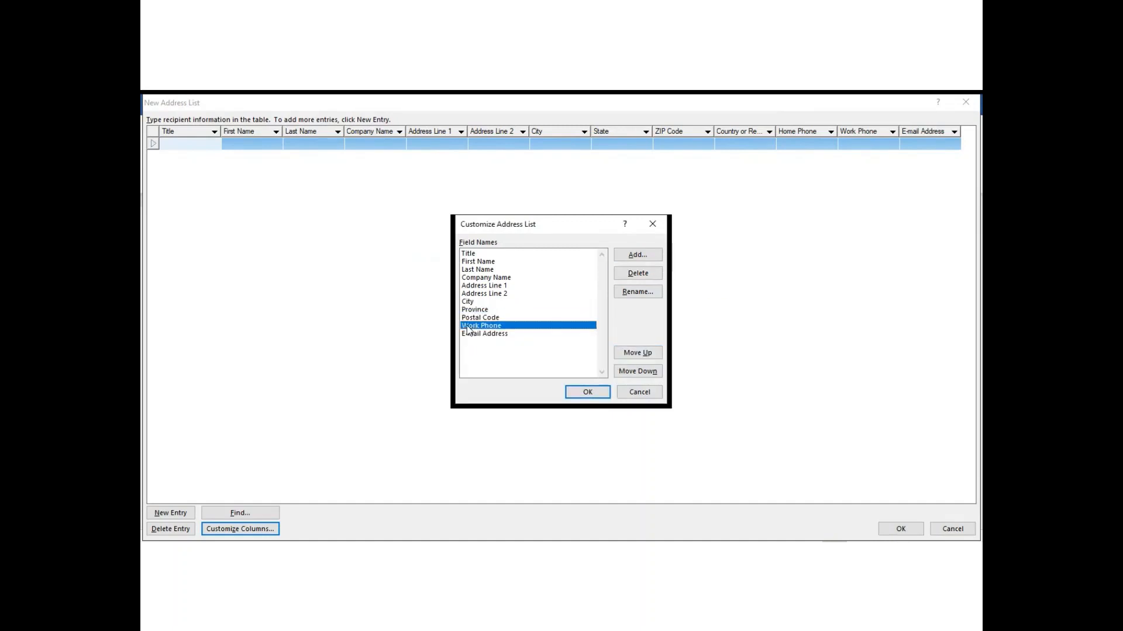
{"action": "left_click", "coordinate": [637, 273]}
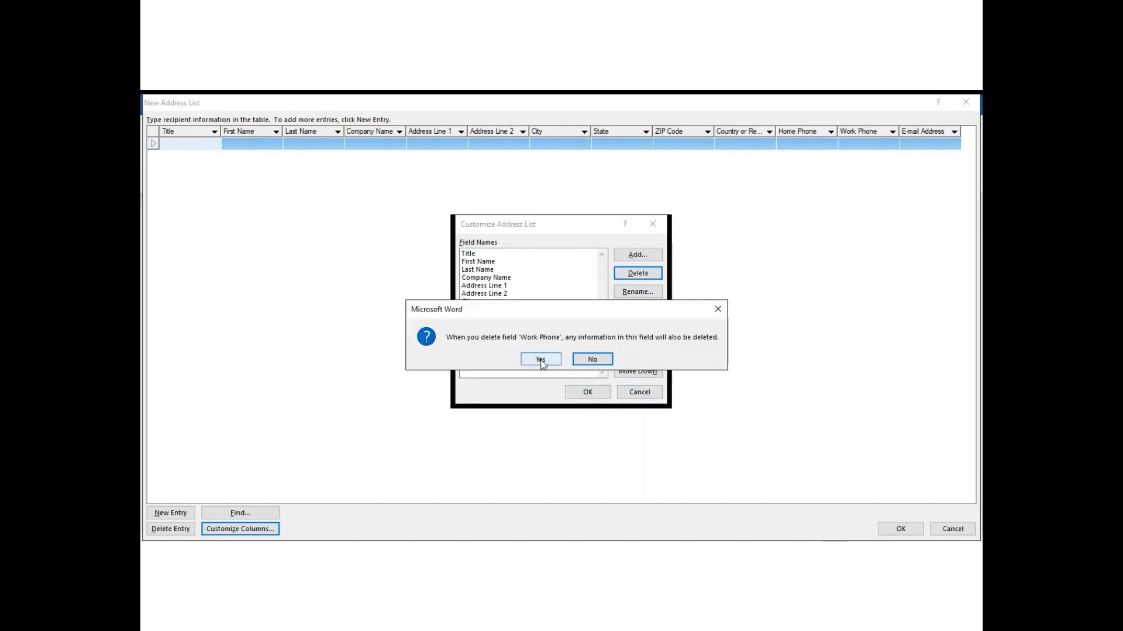
{"action": "left_click", "coordinate": [540, 359]}
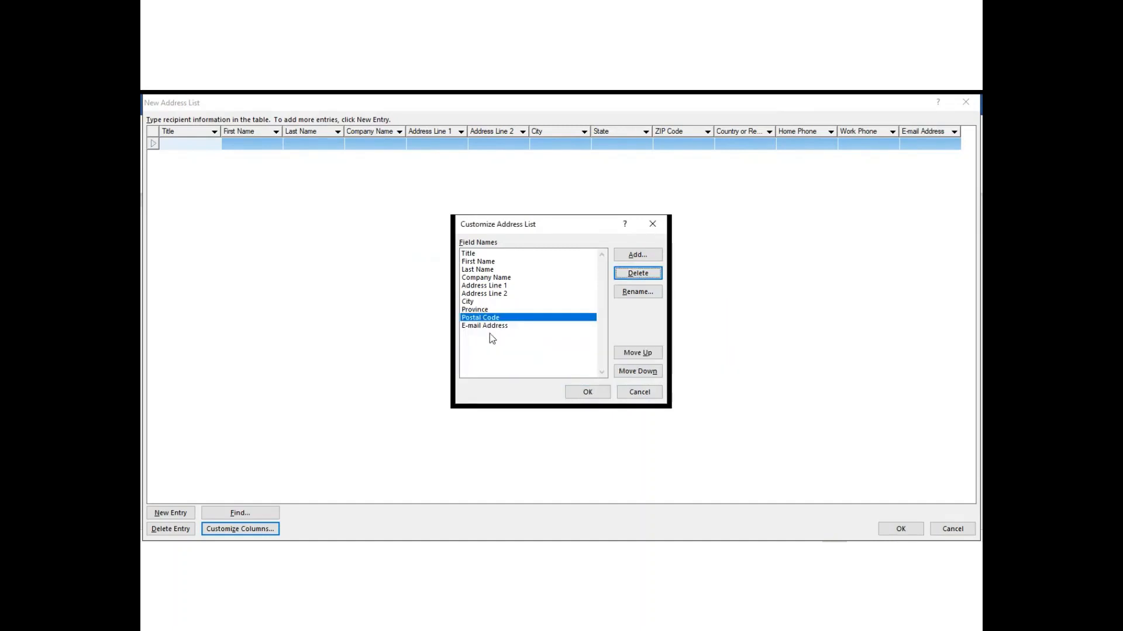
{"action": "left_click", "coordinate": [641, 275]}
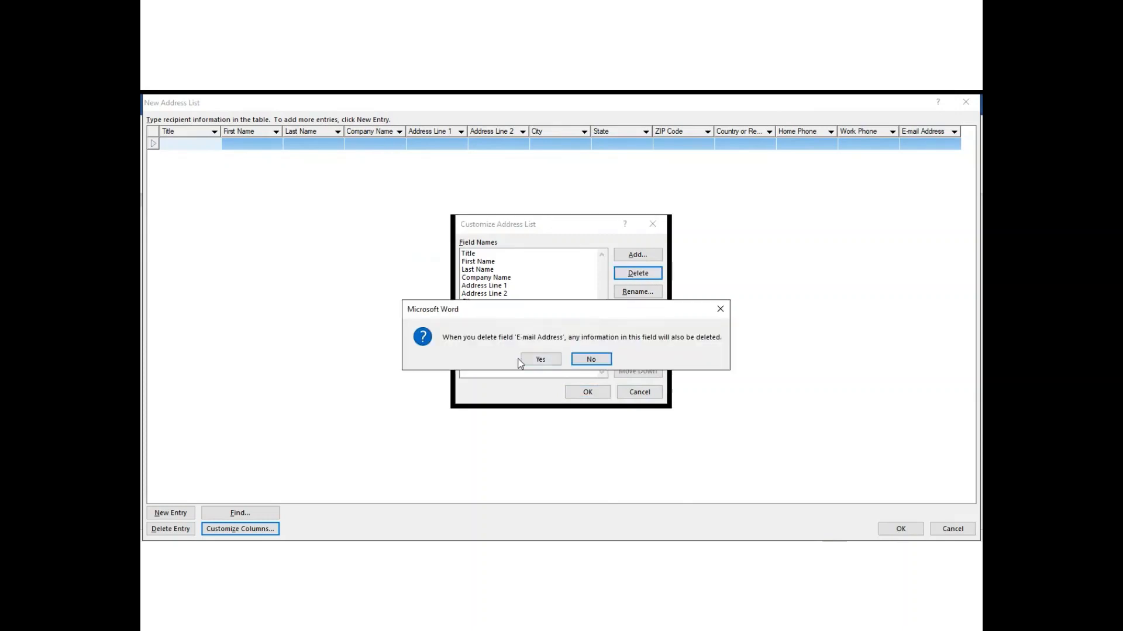
{"action": "left_click", "coordinate": [535, 358]}
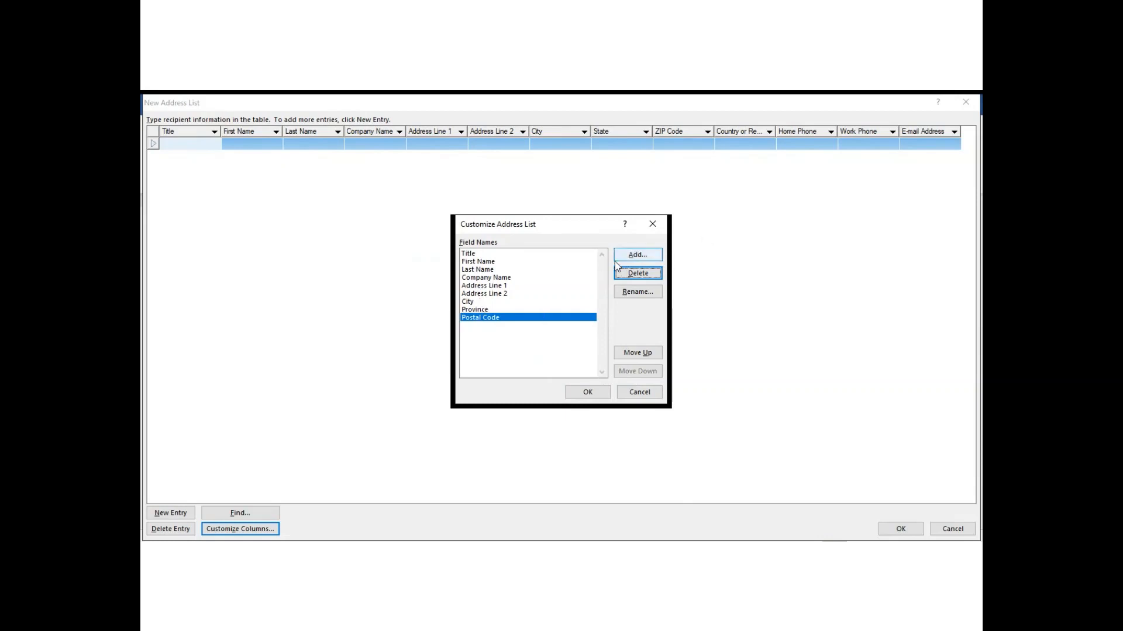
{"action": "left_click", "coordinate": [601, 395]}
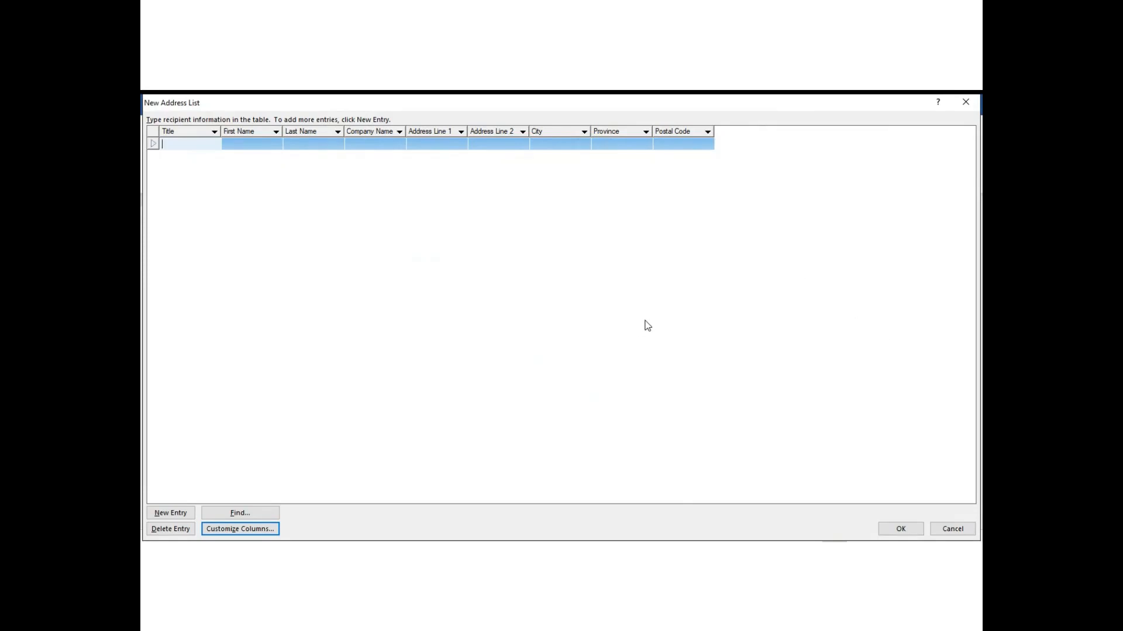
Add a new Amount field to the address list columns.
{"action": "left_click", "coordinate": [237, 530]}
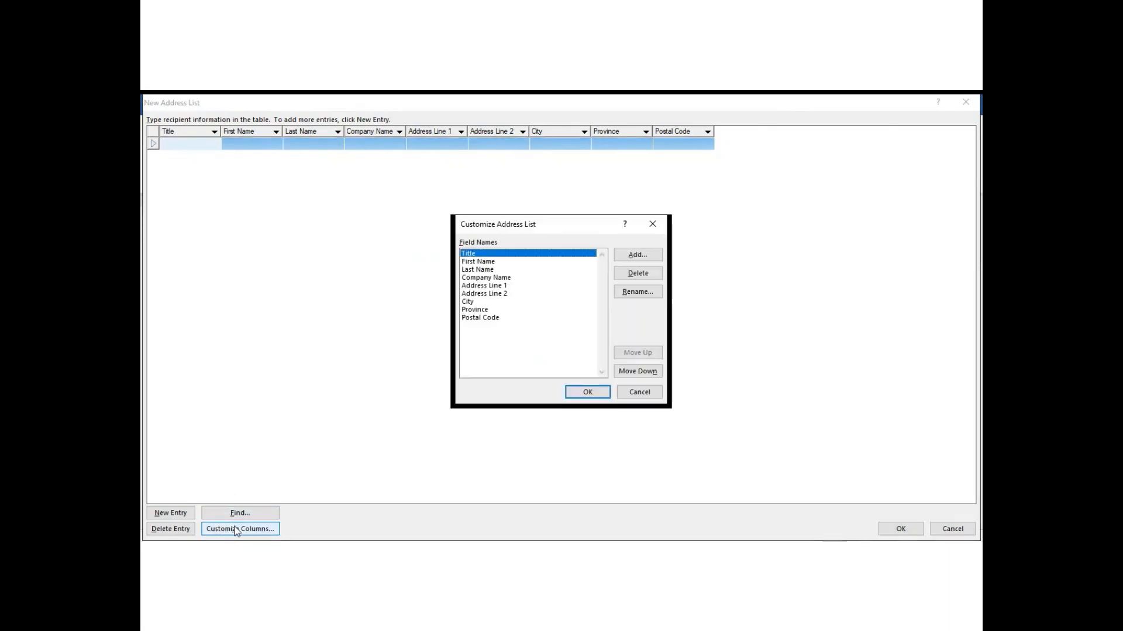
{"action": "left_click", "coordinate": [646, 258]}
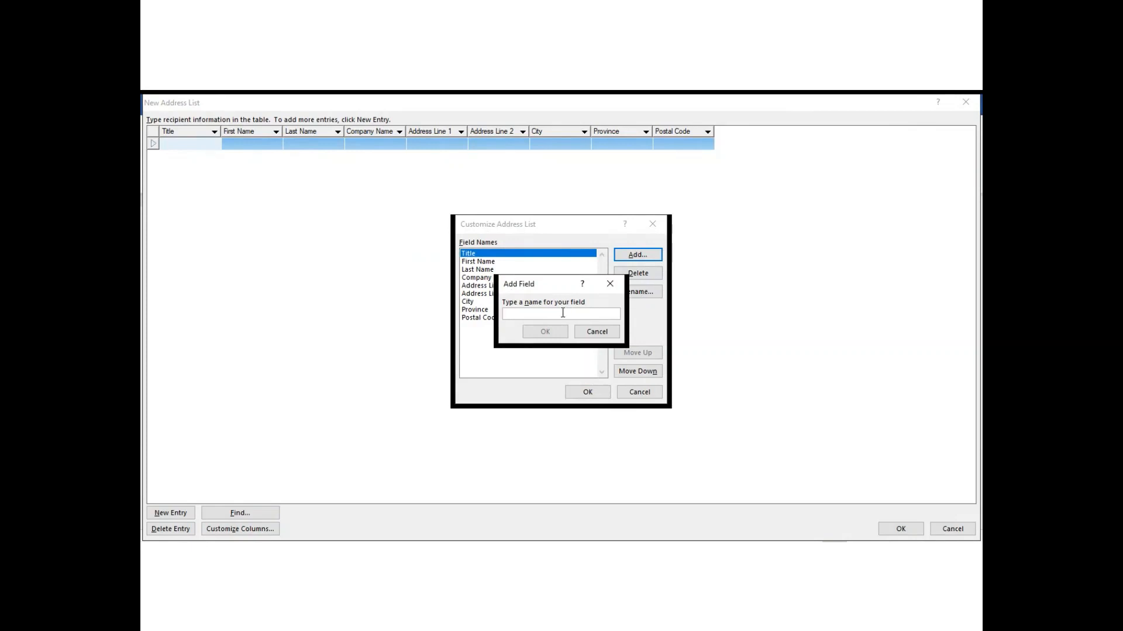
{"action": "type", "text": "Amount"}
{"action": "left_click", "coordinate": [543, 332]}
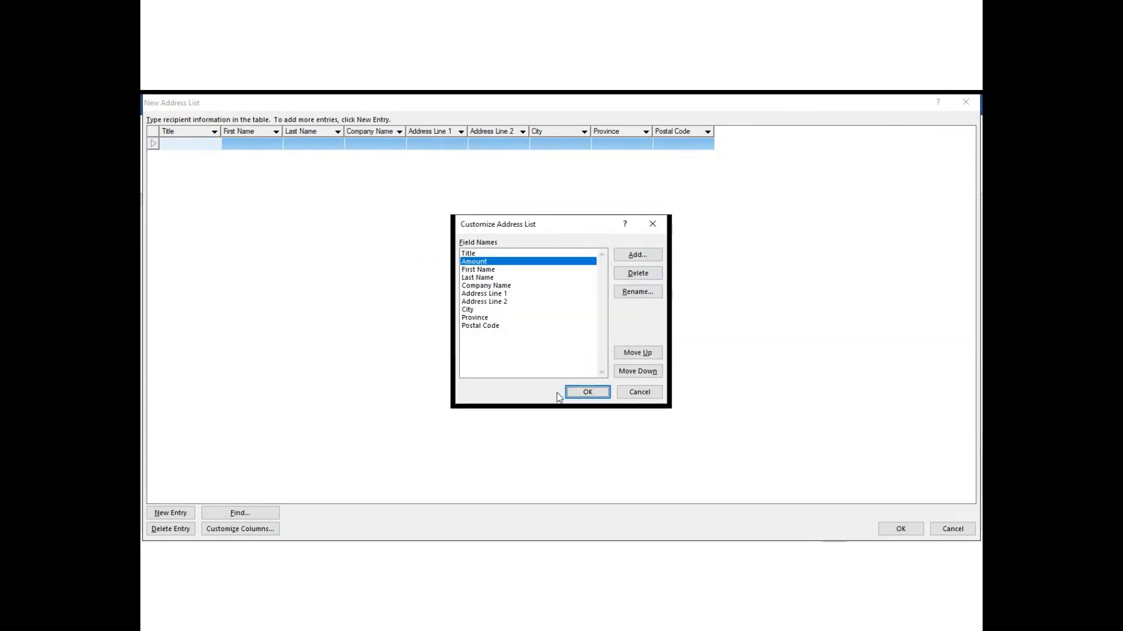
{"action": "left_click", "coordinate": [585, 393]}
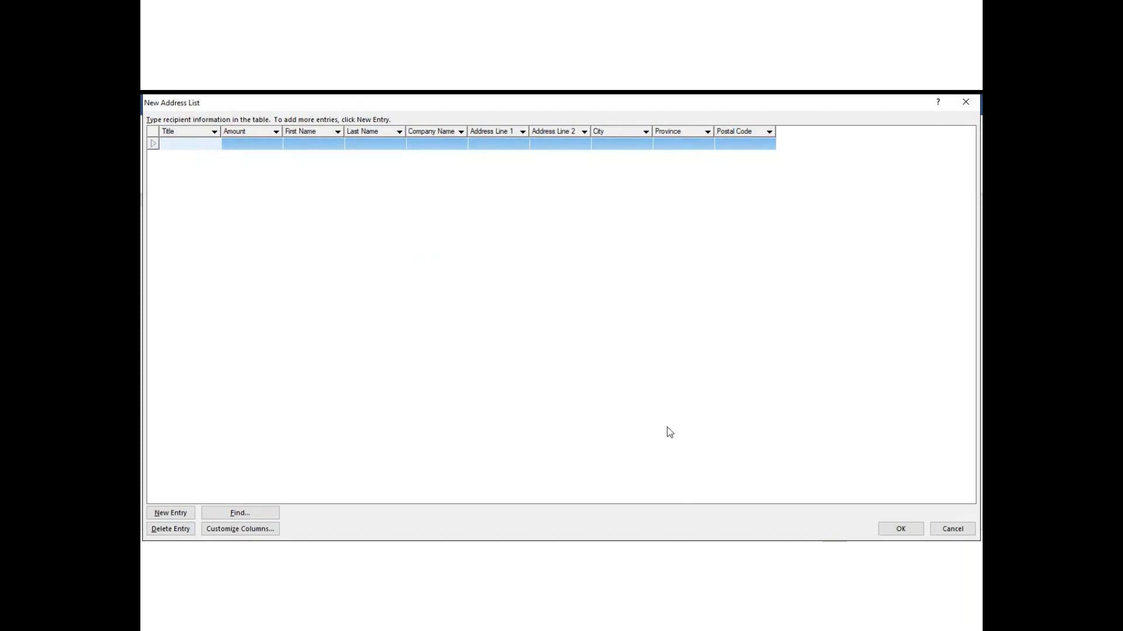
Enter title Mr. and the first recipient's names, then select the name misplaced in Amount.
{"action": "type", "text": "Mr."}
{"action": "key", "text": "Tab"}
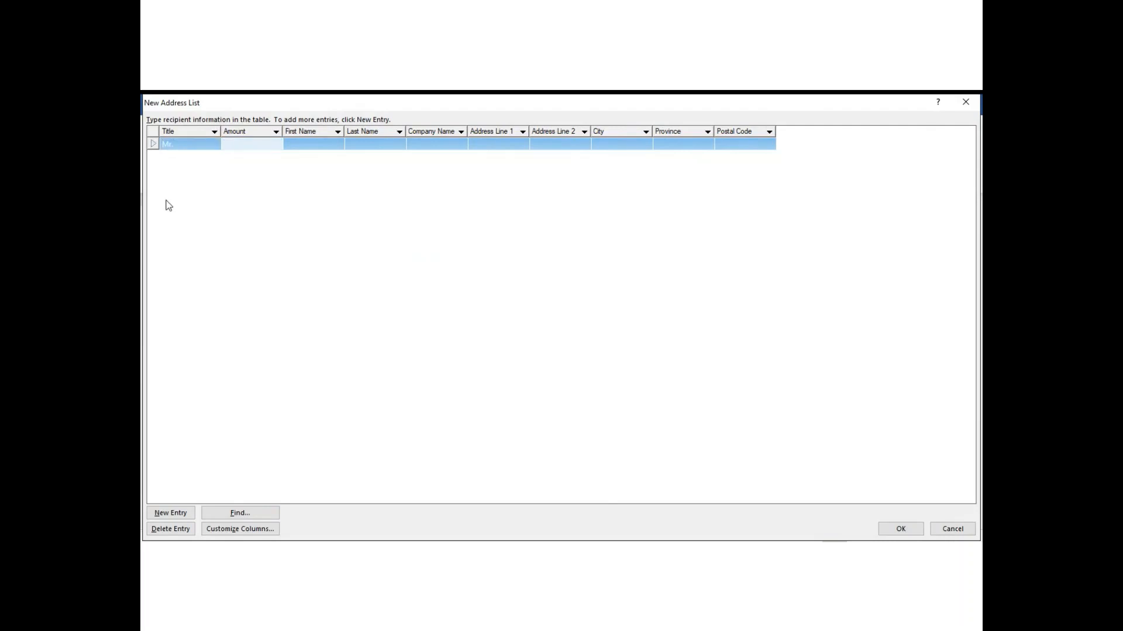
{"action": "type", "text": "Joe"}
{"action": "key", "text": "Tab"}
{"action": "type", "text": "Smit"}
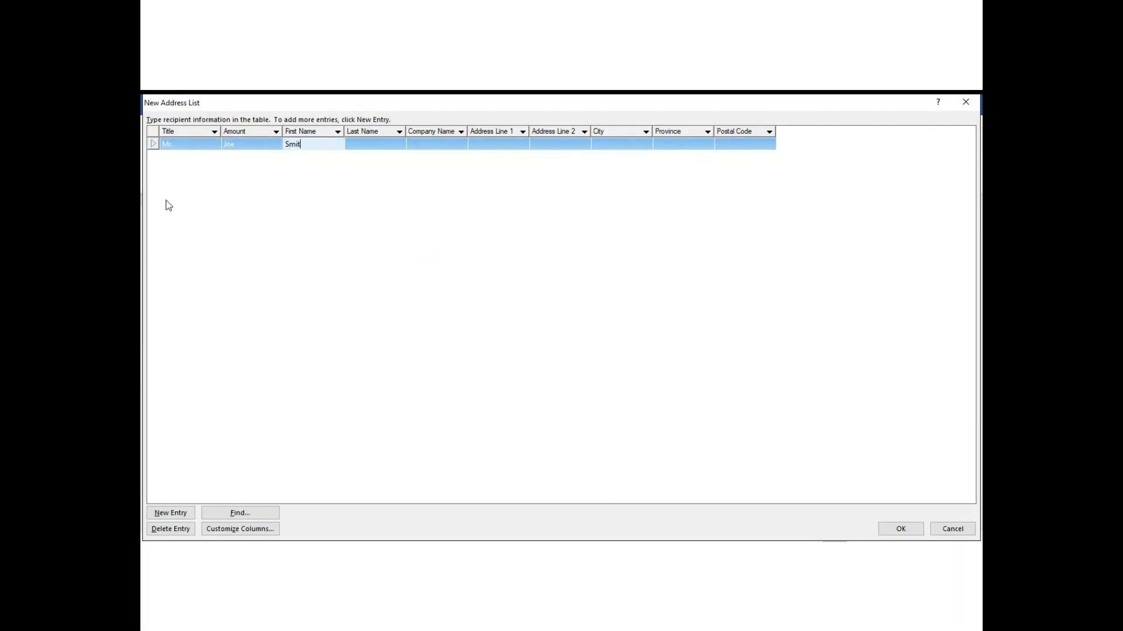
{"action": "type", "text": "h"}
{"action": "key", "text": "Tab"}
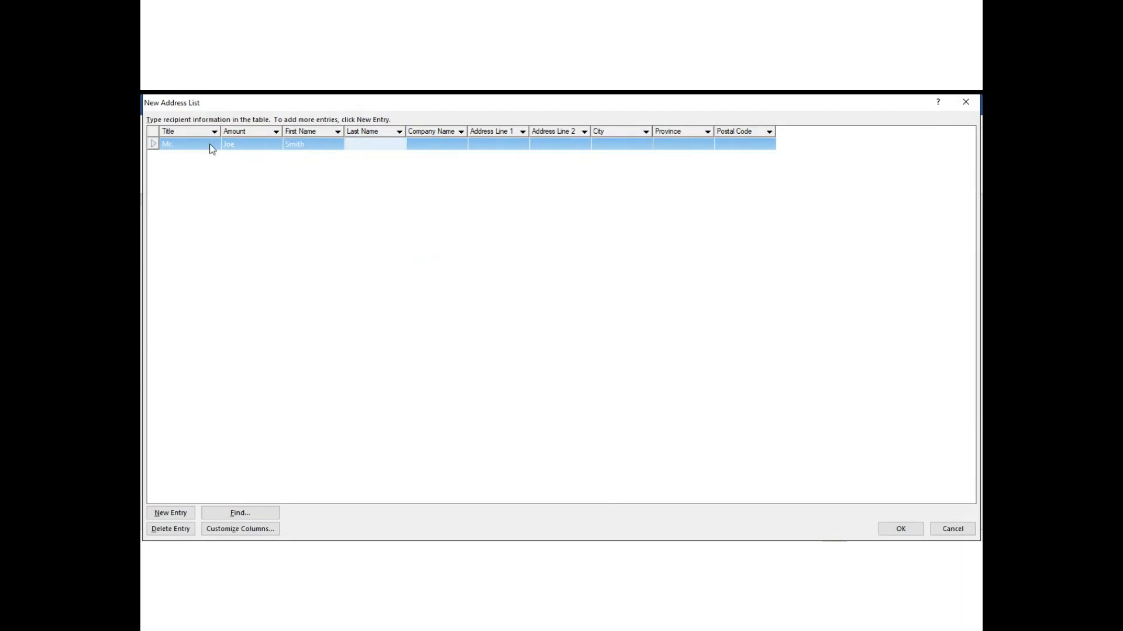
{"action": "left_click", "coordinate": [254, 129]}
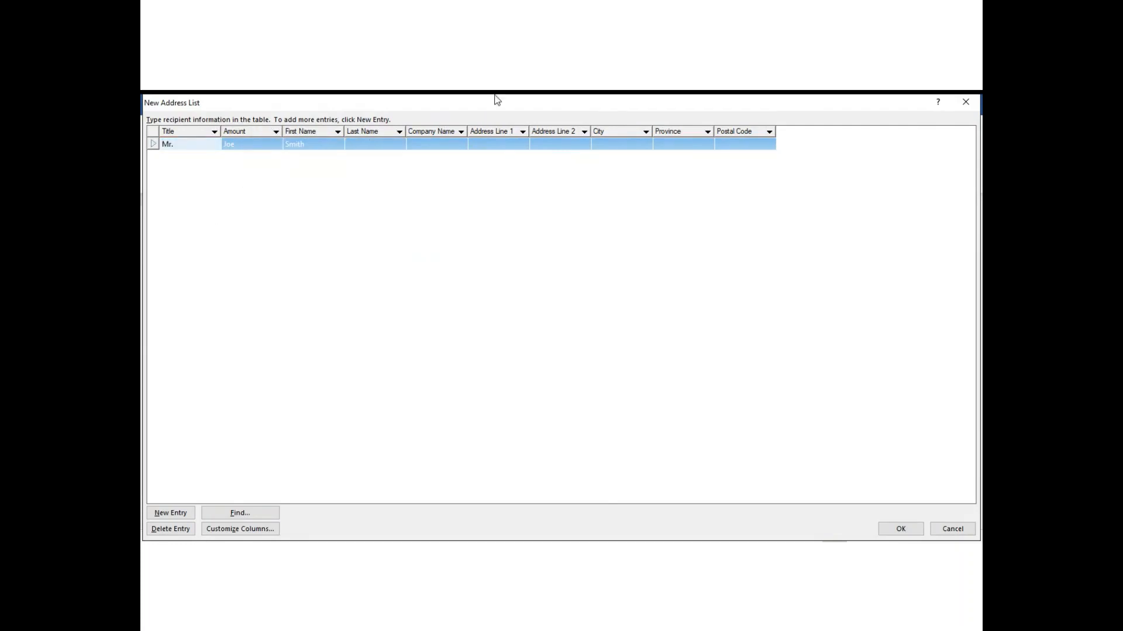
{"action": "left_click", "coordinate": [242, 144]}
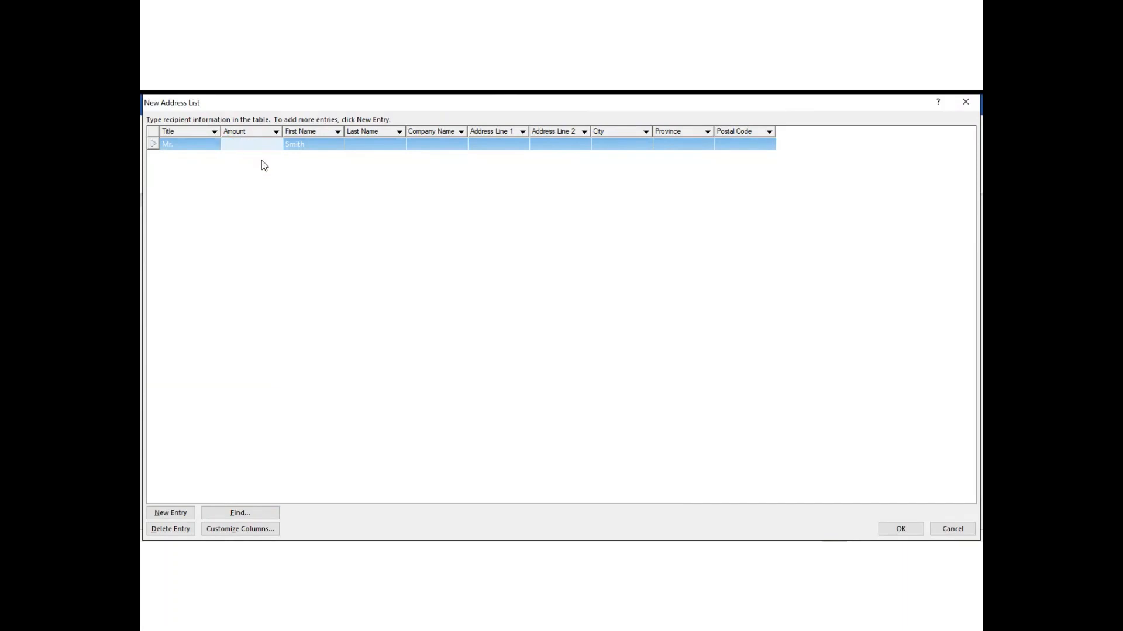
Move the Amount field down to the last position, after Postal Code, and apply.
{"action": "left_click", "coordinate": [249, 531]}
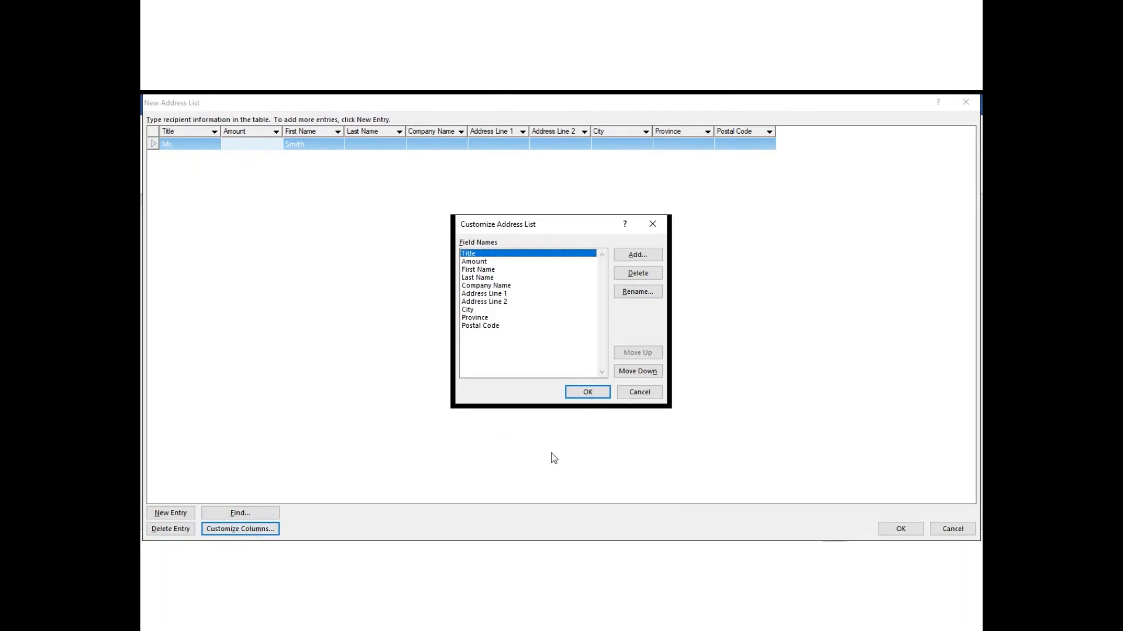
{"action": "left_click", "coordinate": [489, 262]}
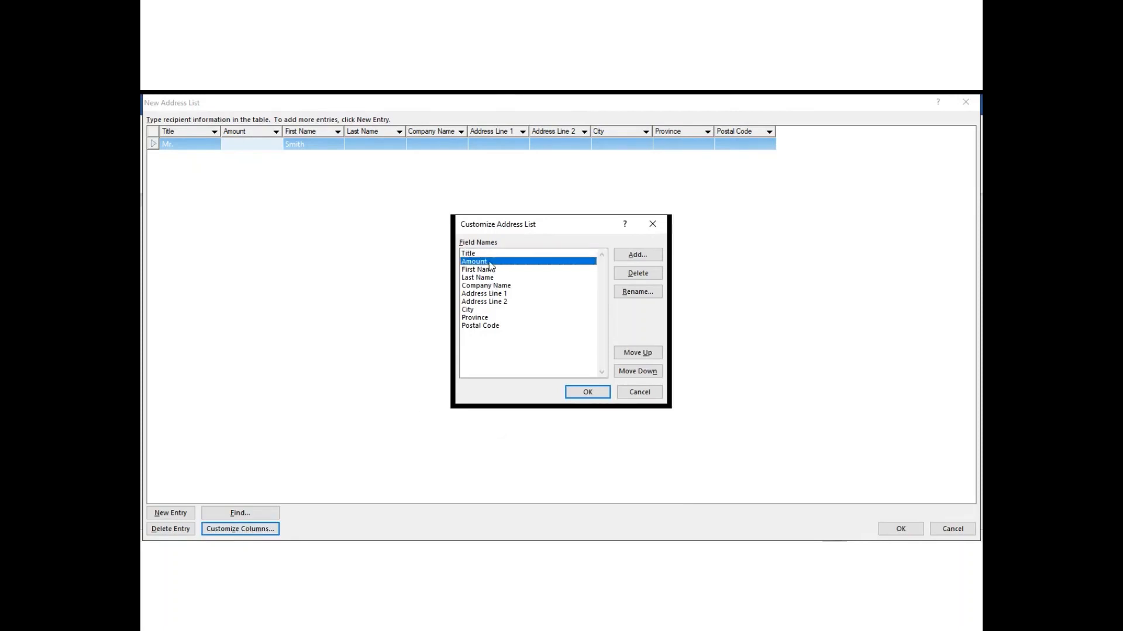
{"action": "left_click", "coordinate": [649, 374]}
{"action": "left_click", "coordinate": [649, 374]}
{"action": "left_click", "coordinate": [649, 374]}
{"action": "left_click", "coordinate": [650, 374]}
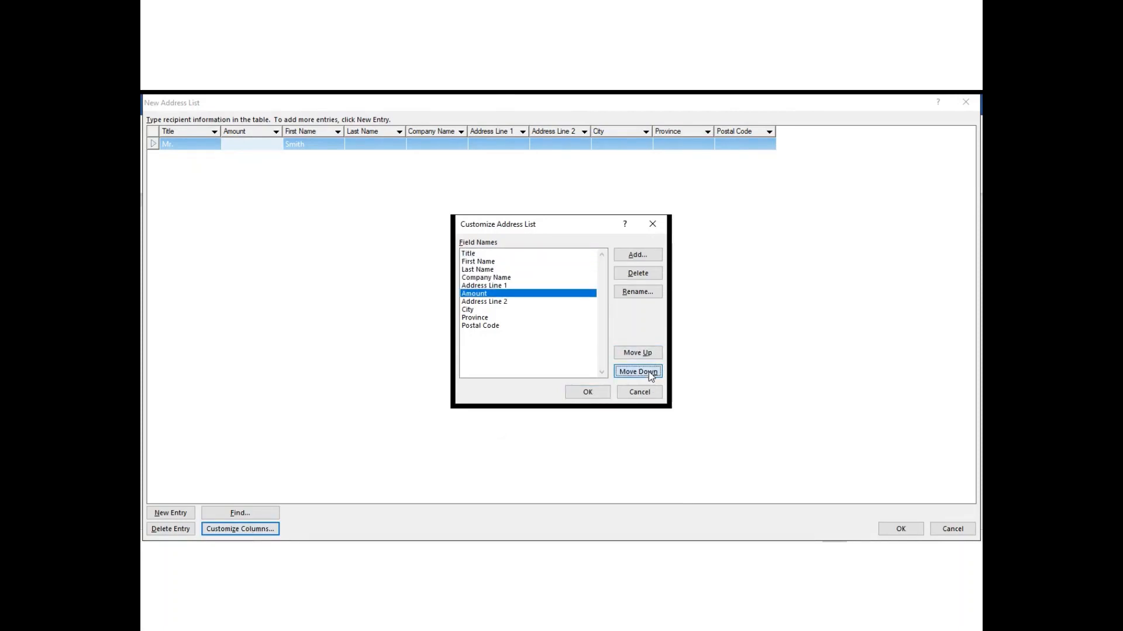
{"action": "left_click", "coordinate": [650, 374]}
{"action": "left_click", "coordinate": [650, 374]}
{"action": "left_click", "coordinate": [650, 375]}
{"action": "left_click", "coordinate": [651, 374]}
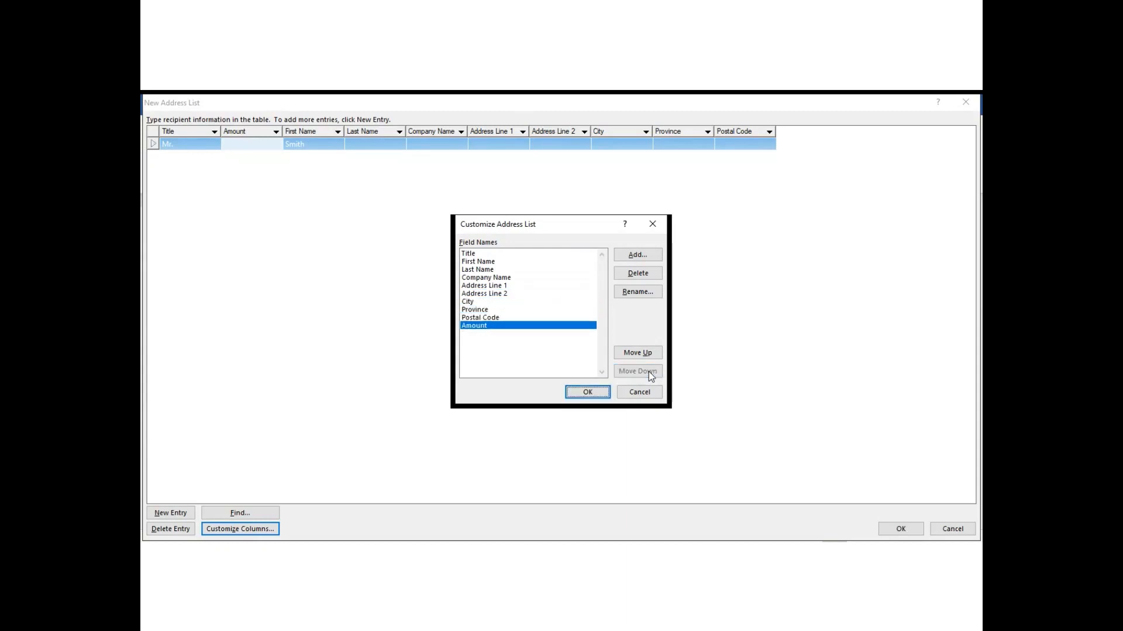
{"action": "left_click", "coordinate": [588, 392]}
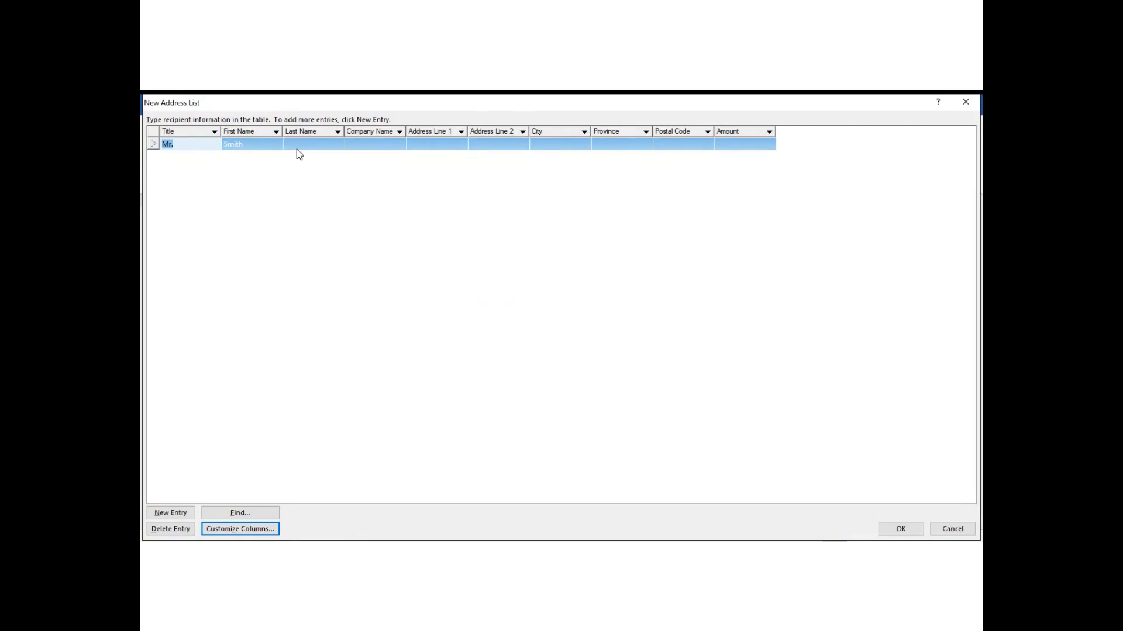
Retype the first recipient's first and last name and enter company ABC Cleaning.
{"action": "left_click", "coordinate": [250, 145]}
{"action": "type", "text": "Jo"}
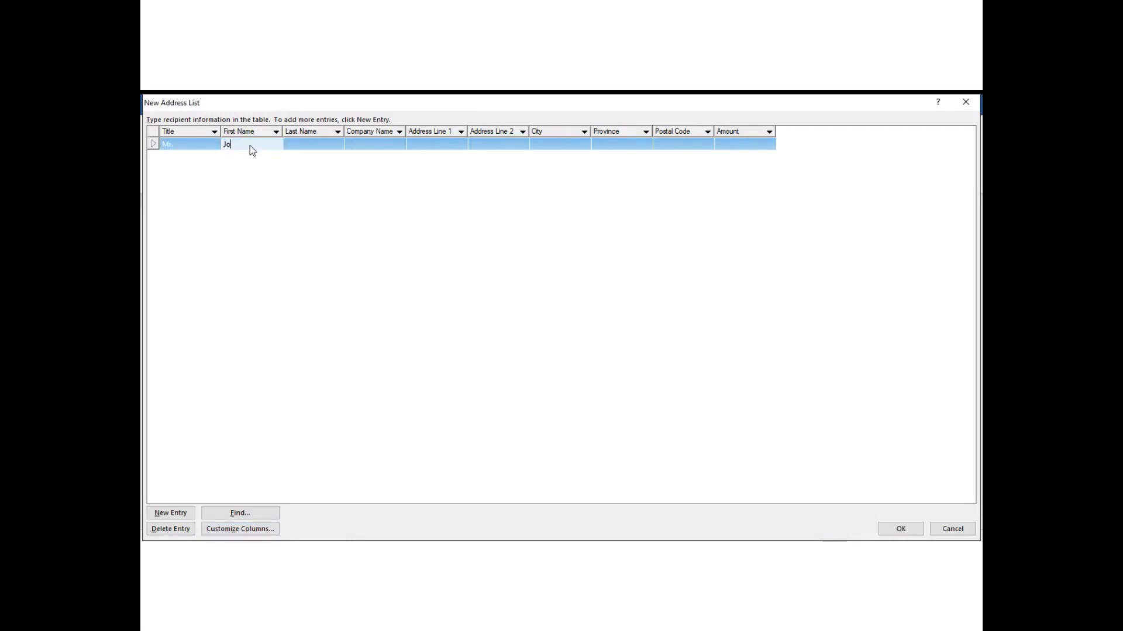
{"action": "type", "text": "e"}
{"action": "key", "text": "Tab"}
{"action": "type", "text": "Smith"}
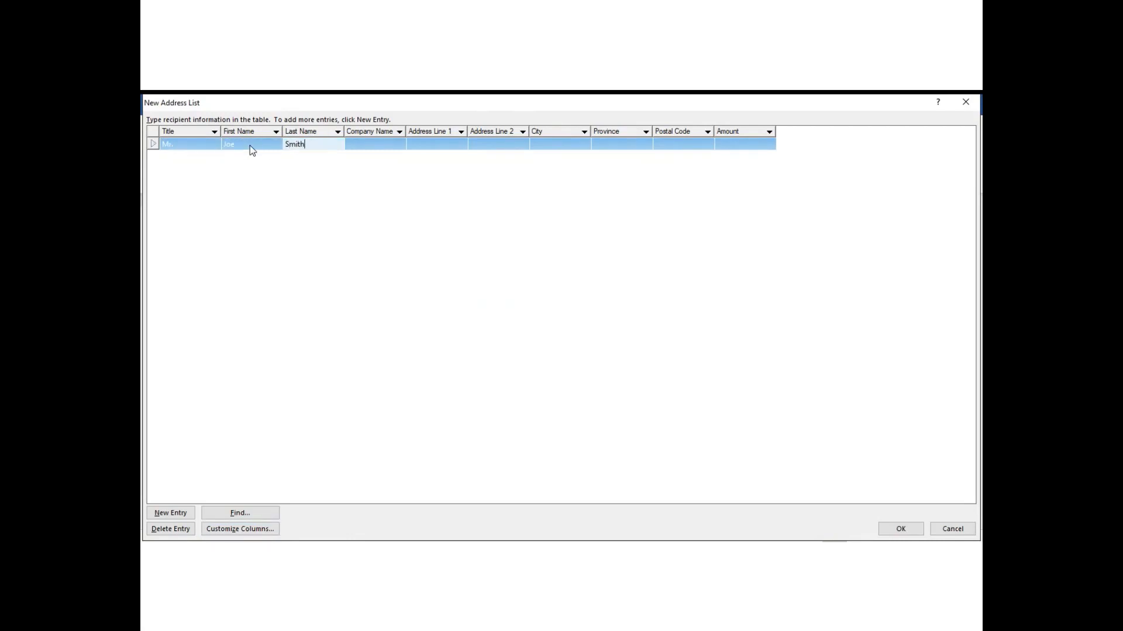
{"action": "key", "text": "Tab"}
{"action": "type", "text": "ABC"}
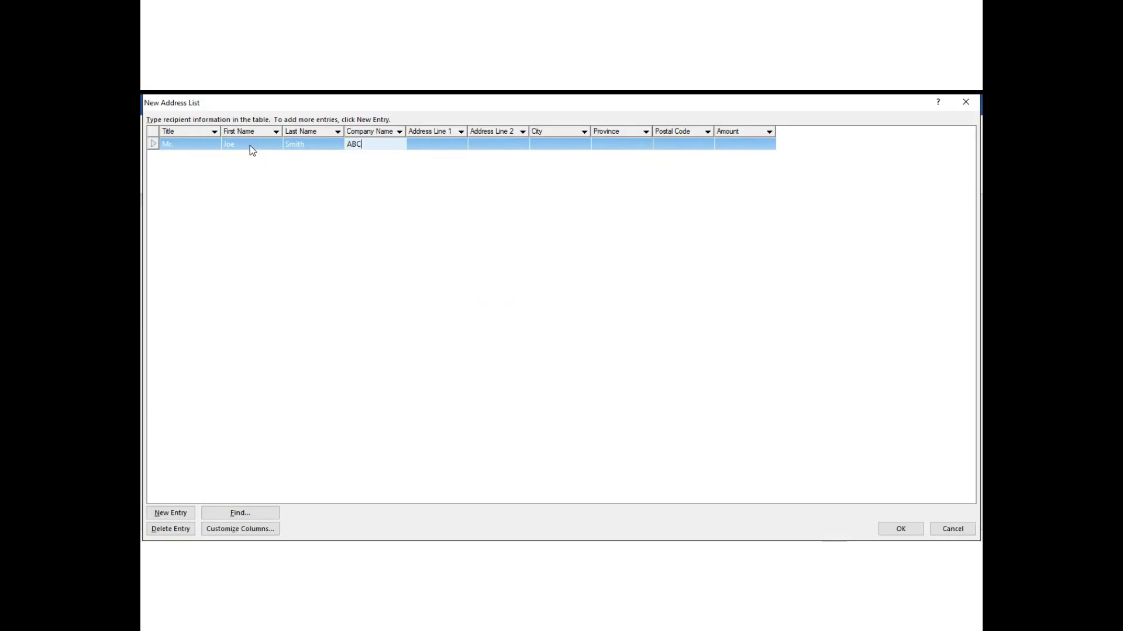
{"action": "type", "text": " Cleaning"}
{"action": "key", "text": "Tab"}
Fill in the first recipient's street, city, province and postal code, enter Amount 500, and add a new entry.
{"action": "type", "text": "123 "}
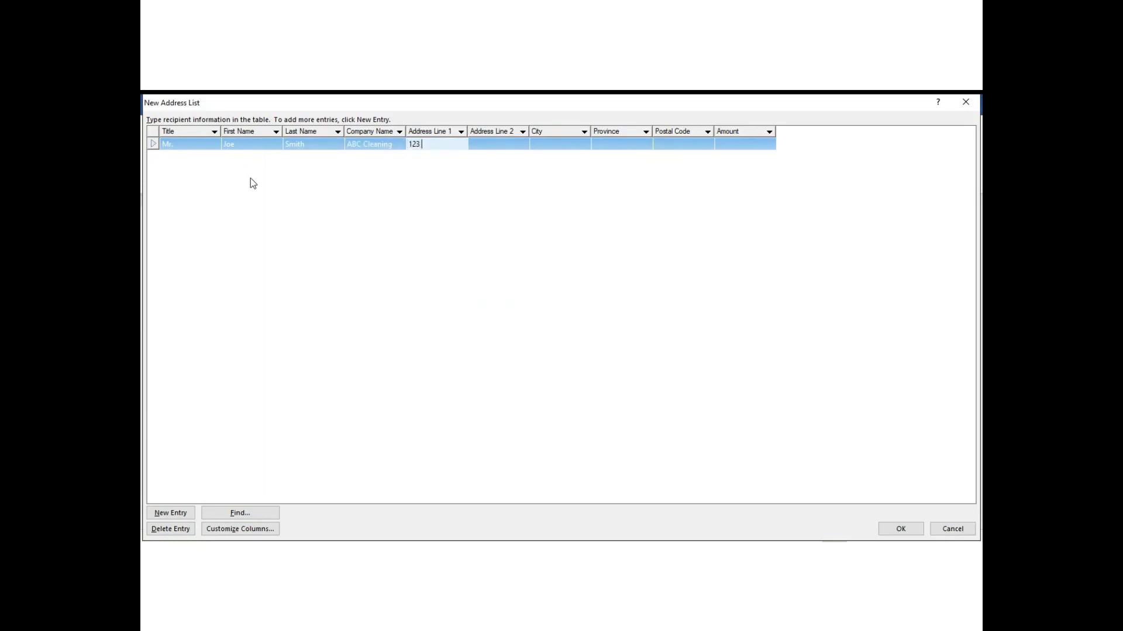
{"action": "type", "text": "B"}
{"action": "key", "text": "BackSpace"}
{"action": "type", "text": "Any Street"}
{"action": "key", "text": "Tab"}
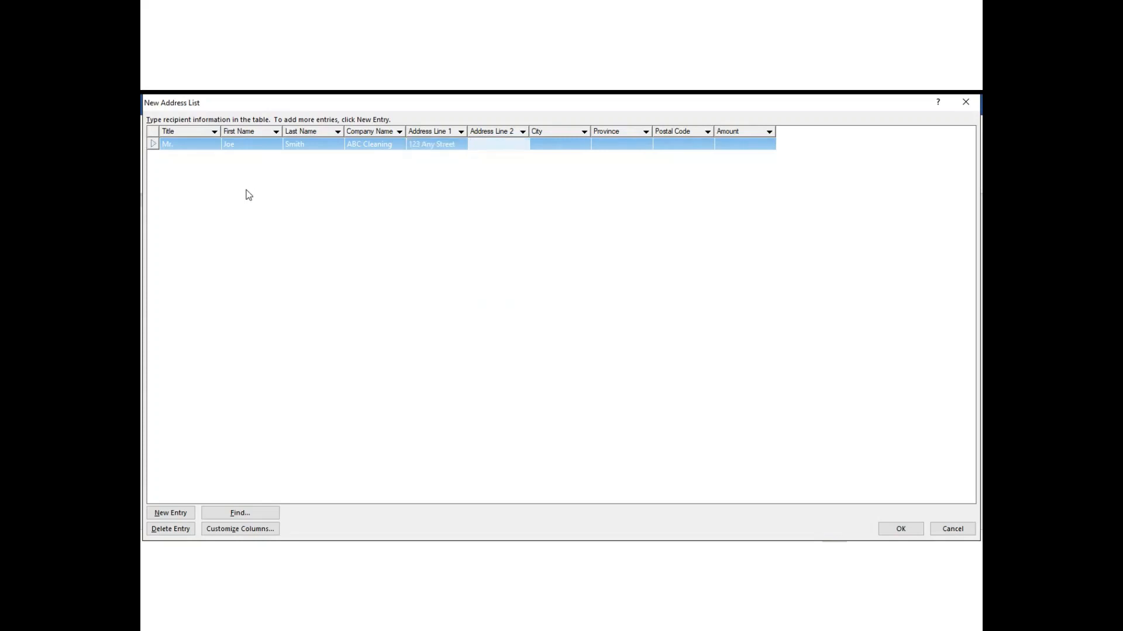
{"action": "key", "text": "Tab"}
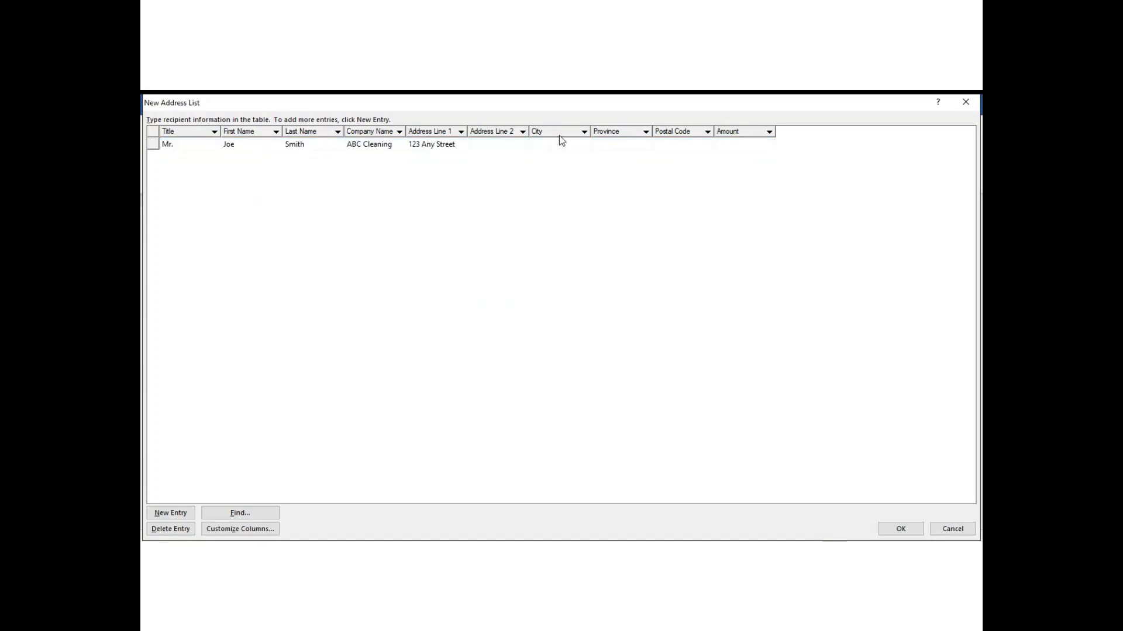
{"action": "type", "text": "Gander"}
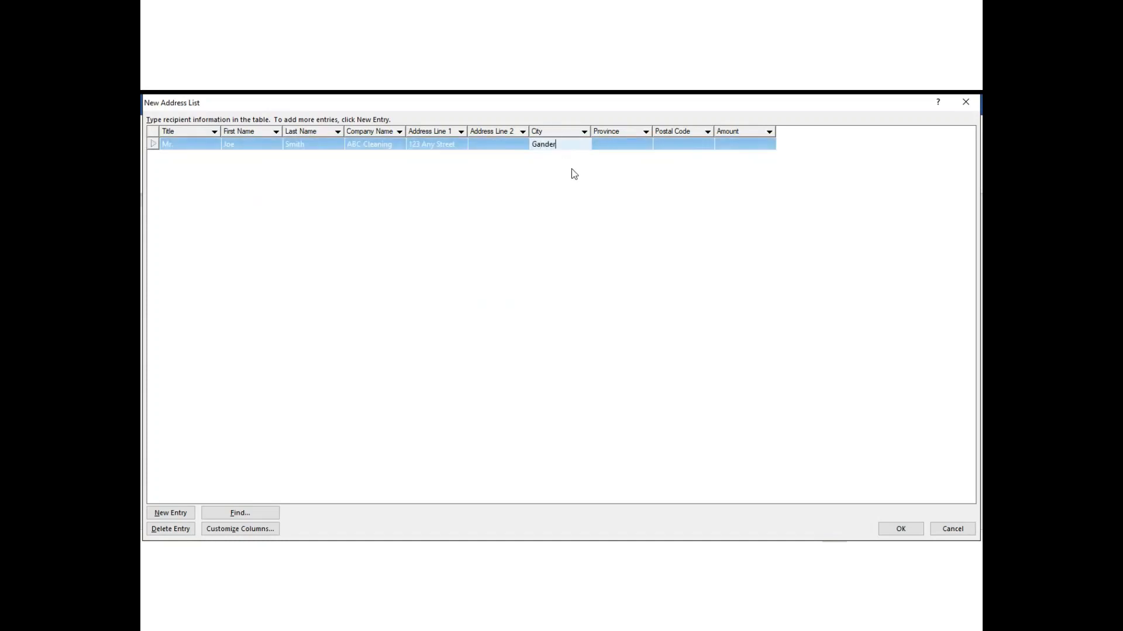
{"action": "key", "text": "Tab"}
{"action": "type", "text": "NL"}
{"action": "key", "text": "Tab"}
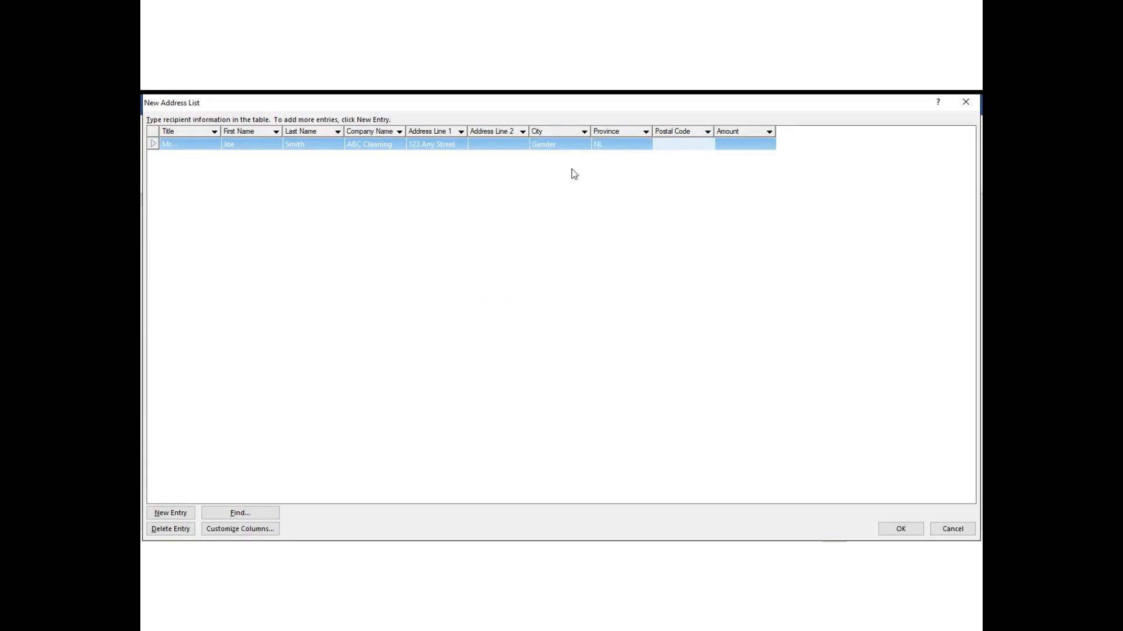
{"action": "type", "text": "A9G 2V7"}
{"action": "left_click", "coordinate": [741, 146]}
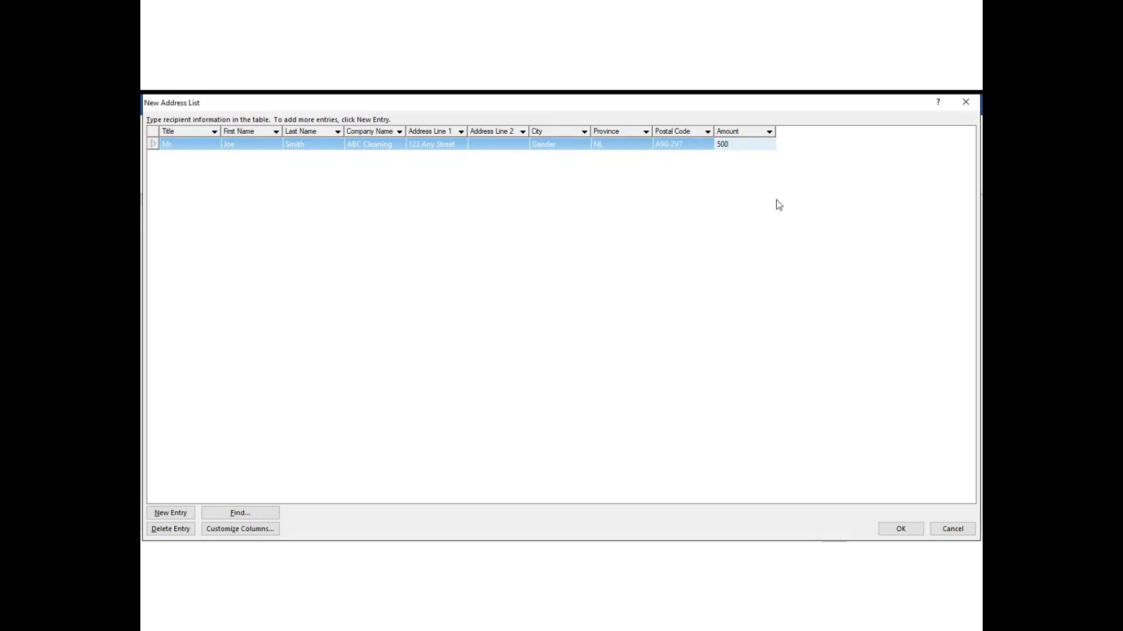
{"action": "left_click", "coordinate": [165, 519]}
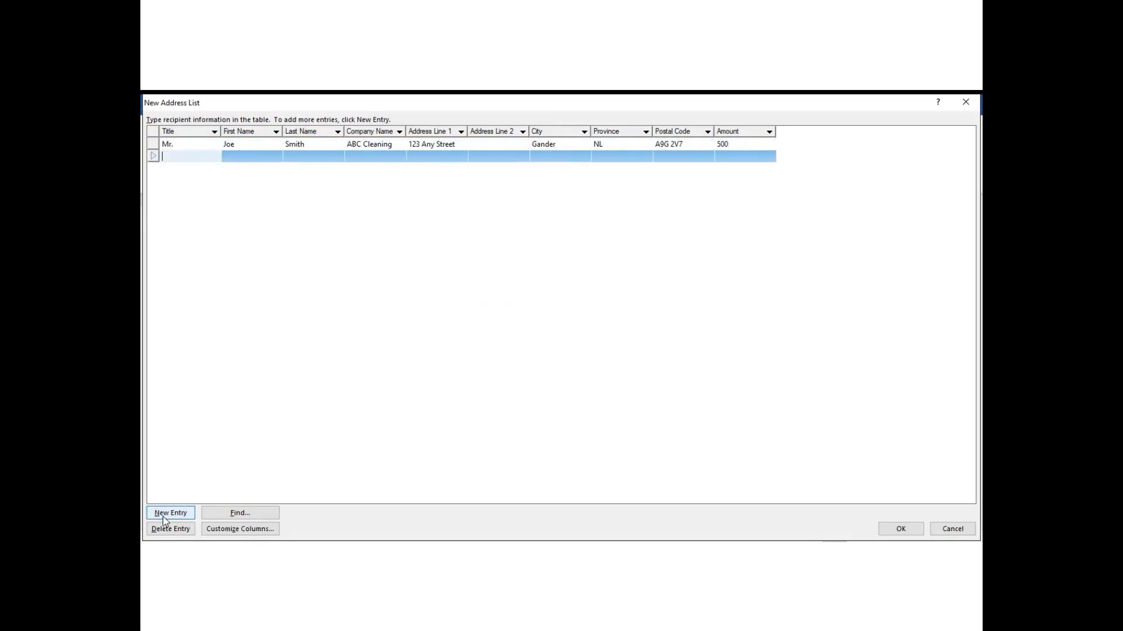
Start the second recipient with title Ms., first and last name, and company 24 Hrs of Care.
{"action": "type", "text": "Ms."}
{"action": "key", "text": "Tab"}
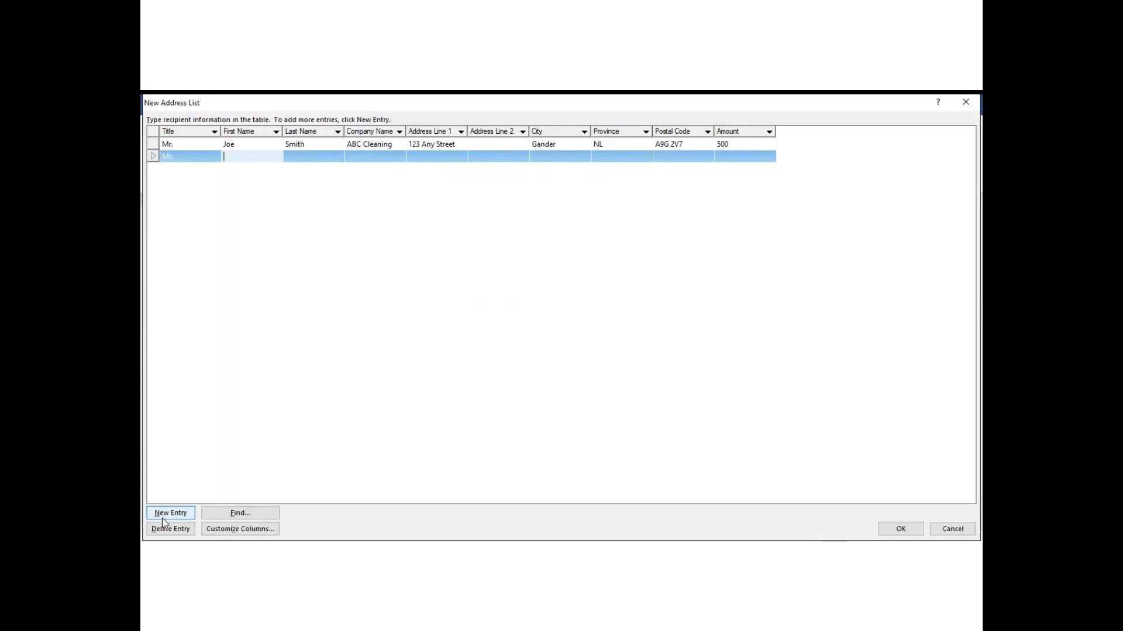
{"action": "key", "text": "Tab"}
{"action": "key", "text": "Tab"}
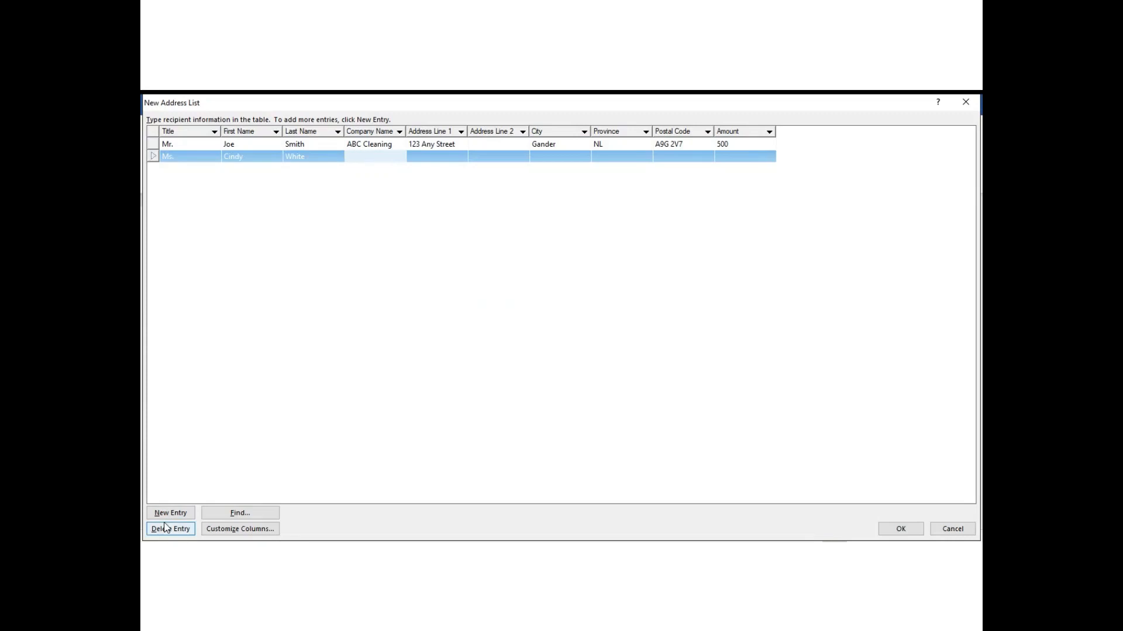
{"action": "type", "text": "24 Hrs of care"}
{"action": "key", "text": "BackSpace"}
{"action": "key", "text": "BackSpace"}
{"action": "key", "text": "BackSpace"}
{"action": "key", "text": "BackSpace"}
{"action": "type", "text": "Care"}
{"action": "key", "text": "Tab"}
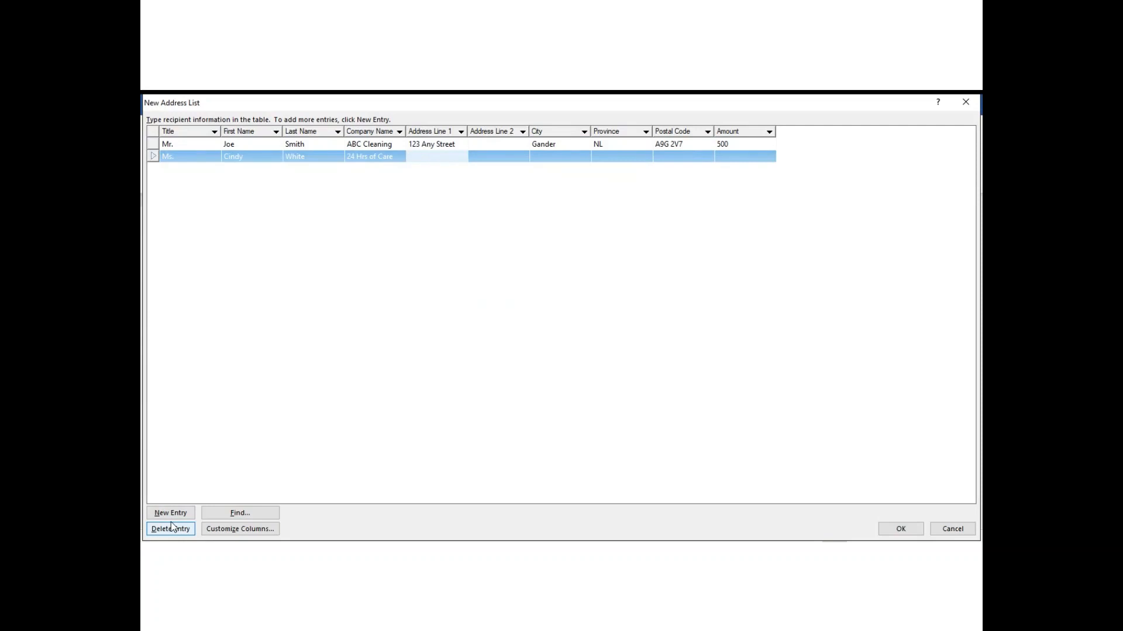
Enter the second recipient's street address, city and province.
{"action": "key", "text": "Tab"}
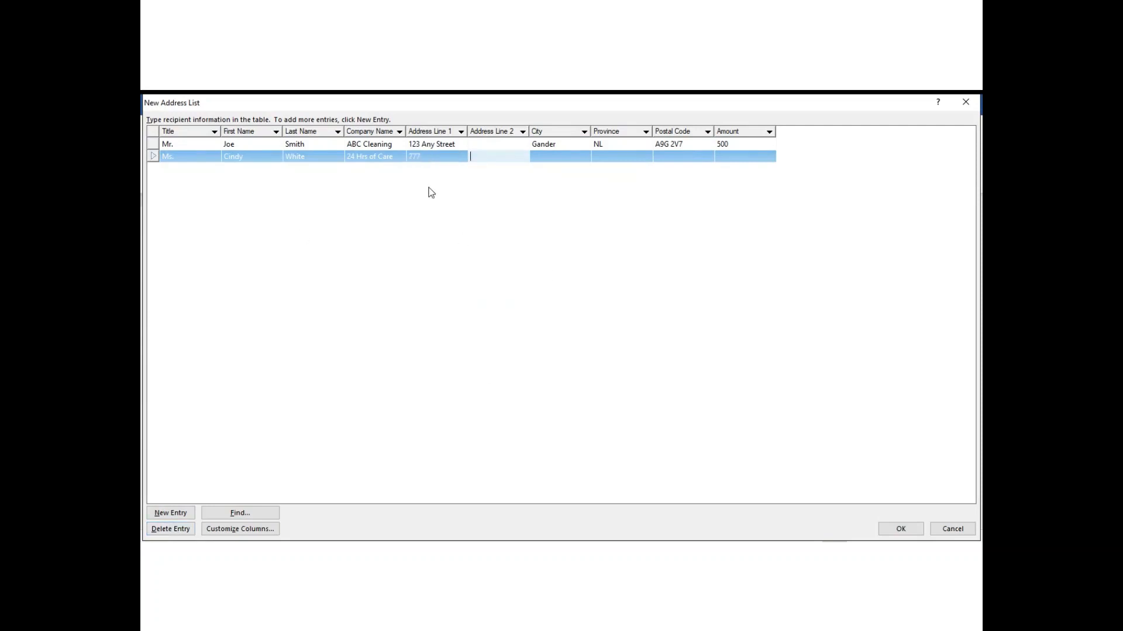
{"action": "left_click", "coordinate": [433, 153]}
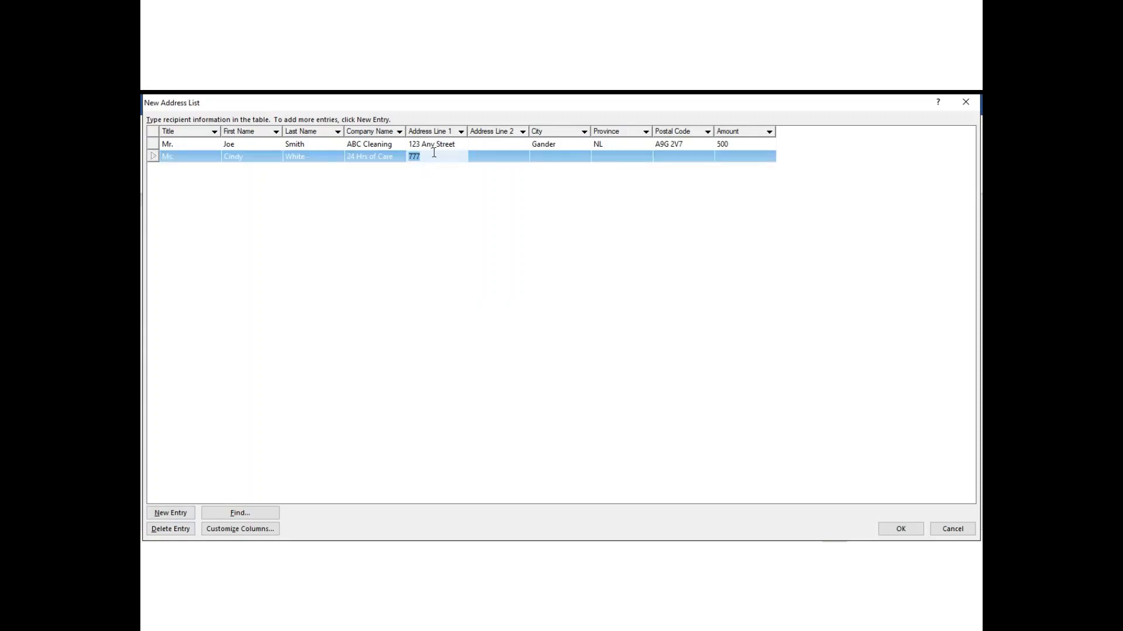
{"action": "left_click", "coordinate": [434, 153]}
{"action": "key", "text": "Tab"}
{"action": "key", "text": "Tab"}
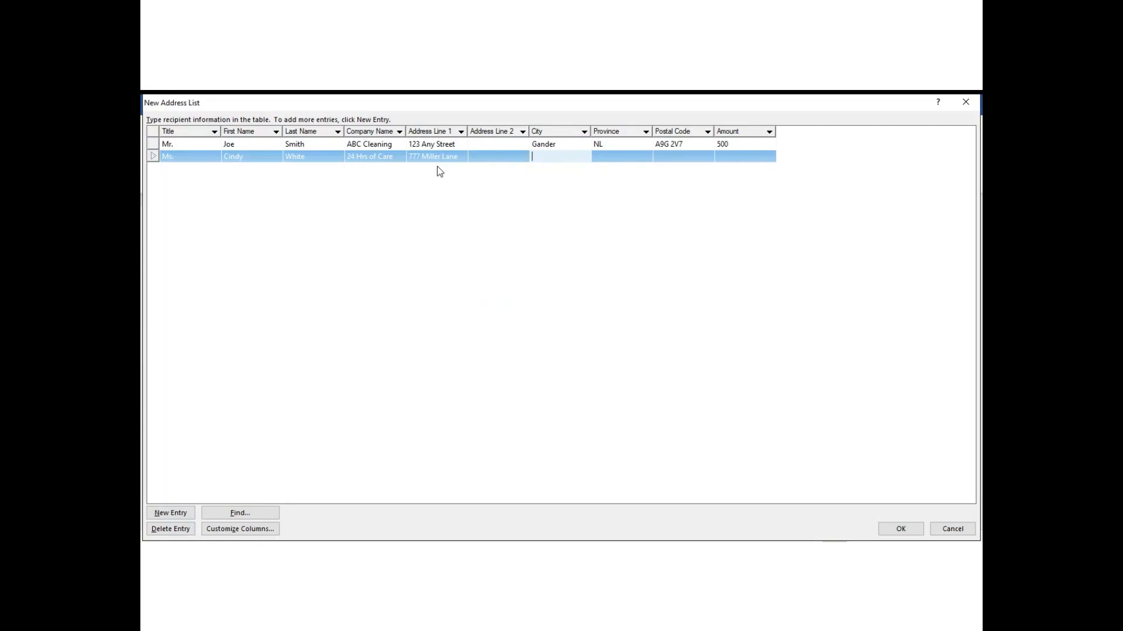
{"action": "type", "text": "St. John's"}
{"action": "key", "text": "Tab"}
{"action": "type", "text": "NL"}
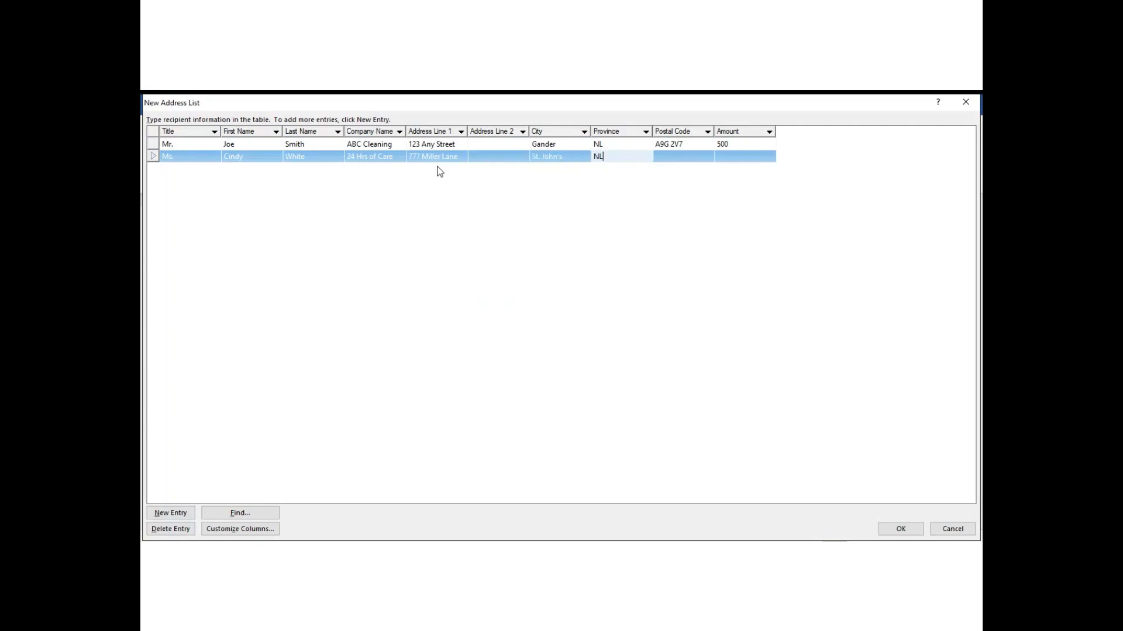
{"action": "key", "text": "Tab"}
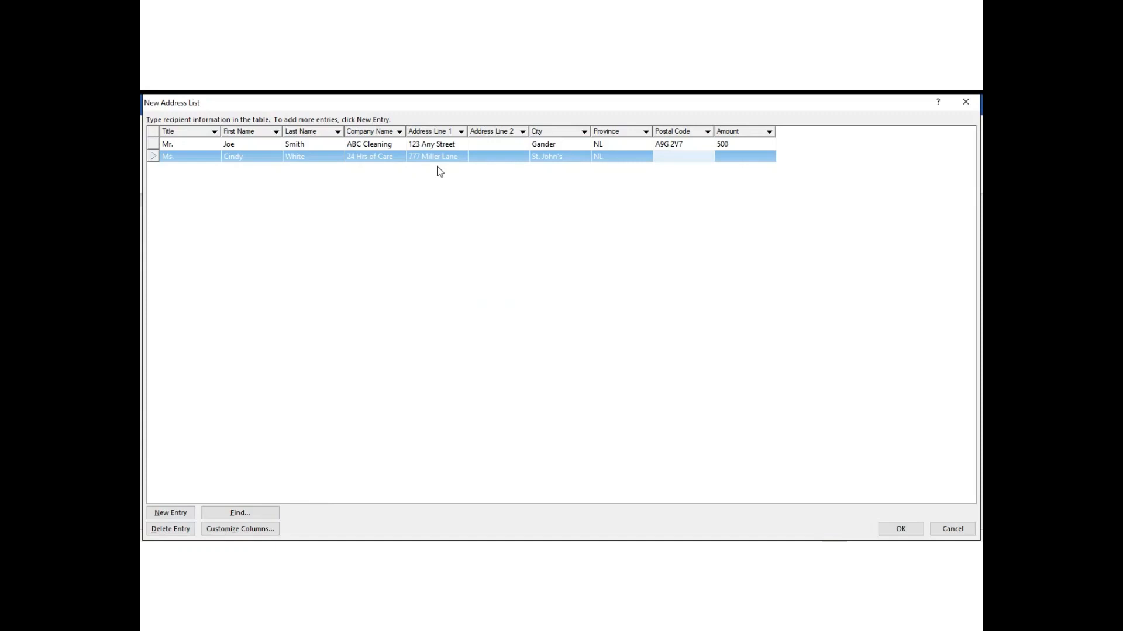
{"action": "left_click", "coordinate": [621, 156]}
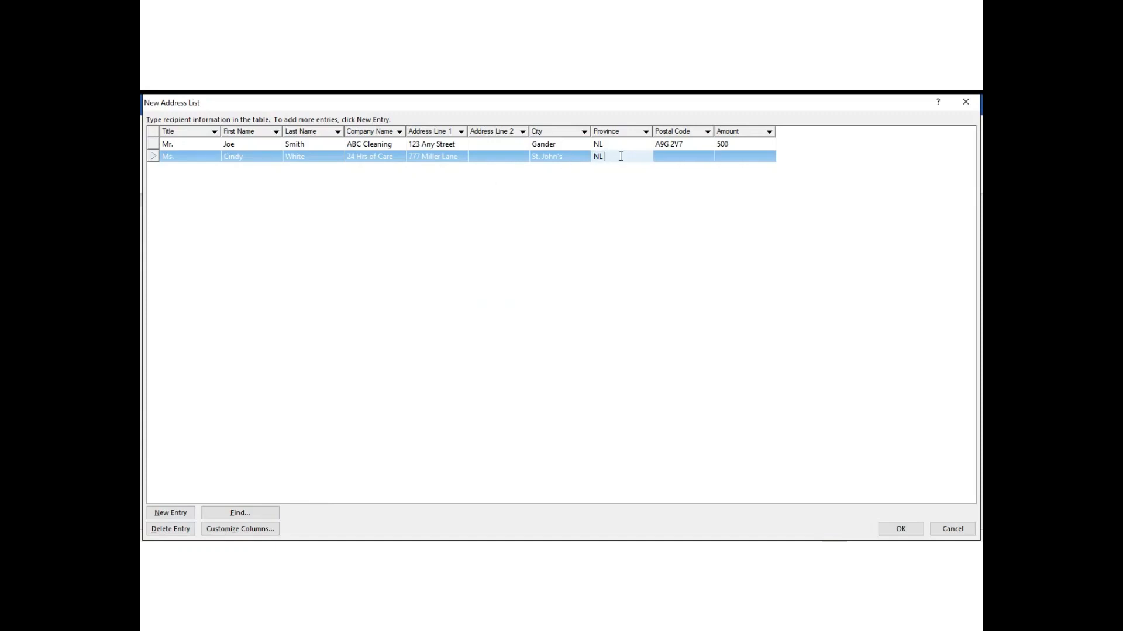
{"action": "left_click", "coordinate": [571, 156]}
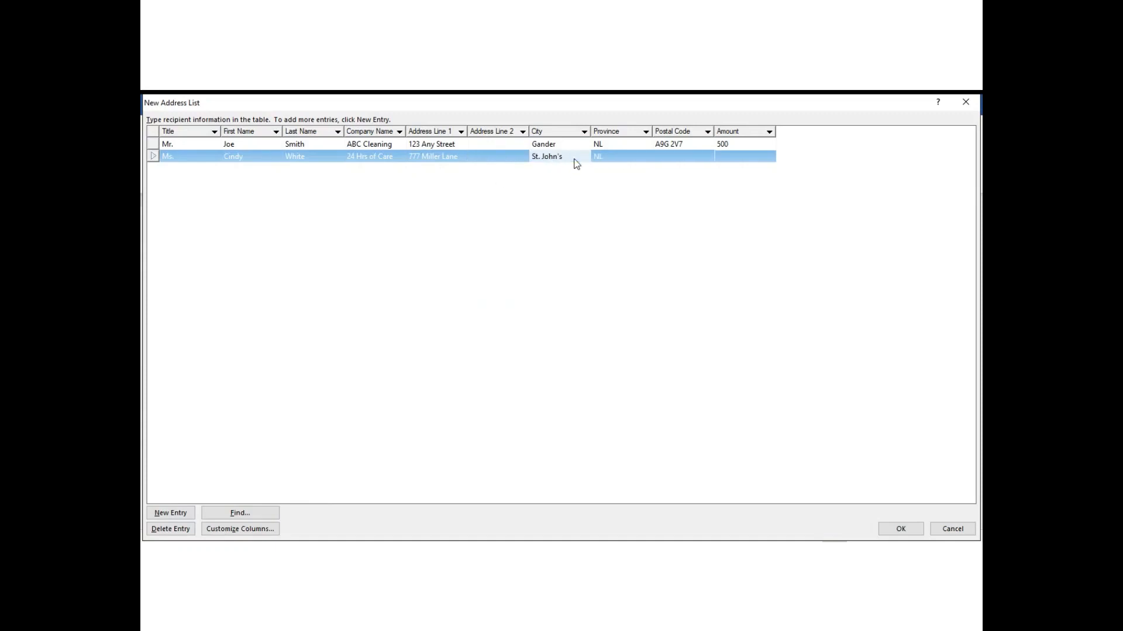
{"action": "left_click", "coordinate": [576, 159]}
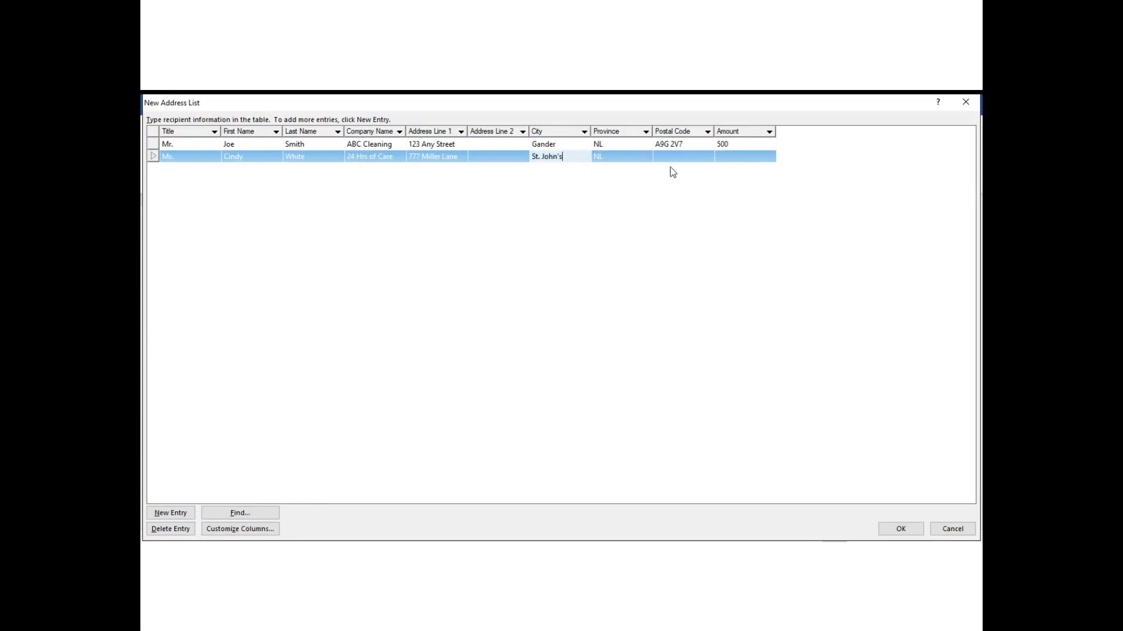
Complete the second recipient's postal code, enter Amount 1000, and finish the address list.
{"action": "left_click", "coordinate": [683, 153]}
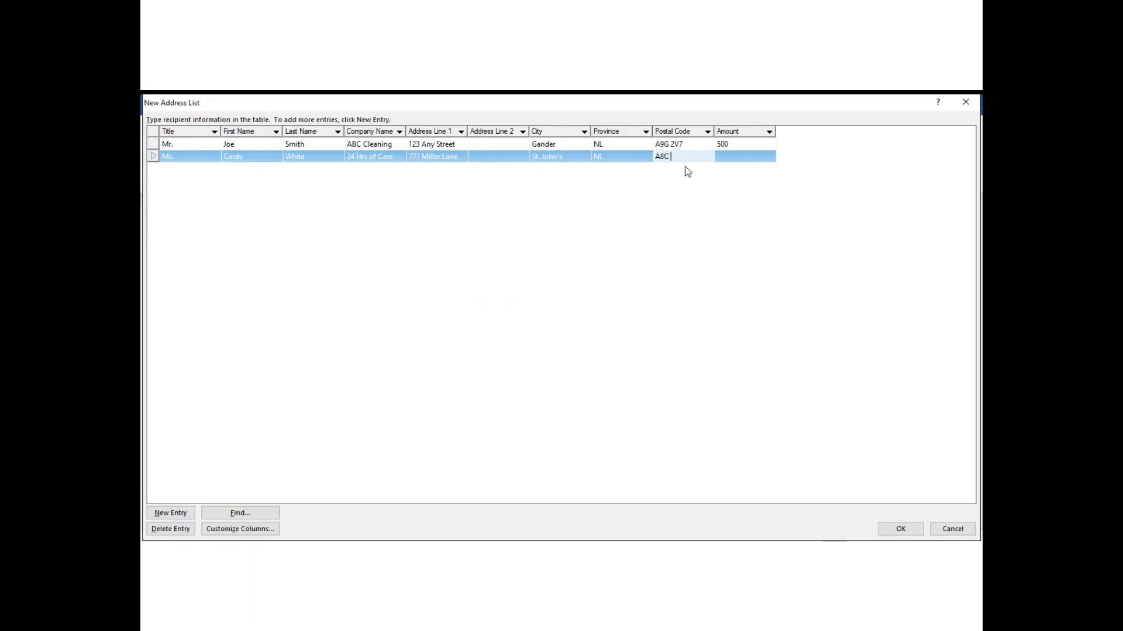
{"action": "left_click", "coordinate": [685, 167]}
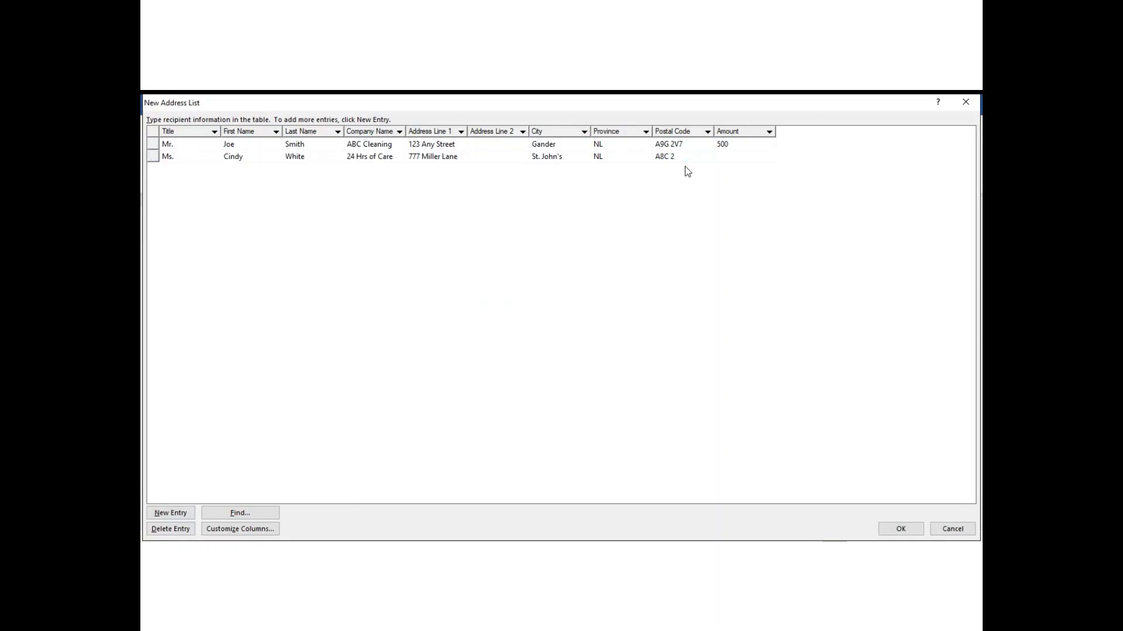
{"action": "left_click", "coordinate": [680, 157]}
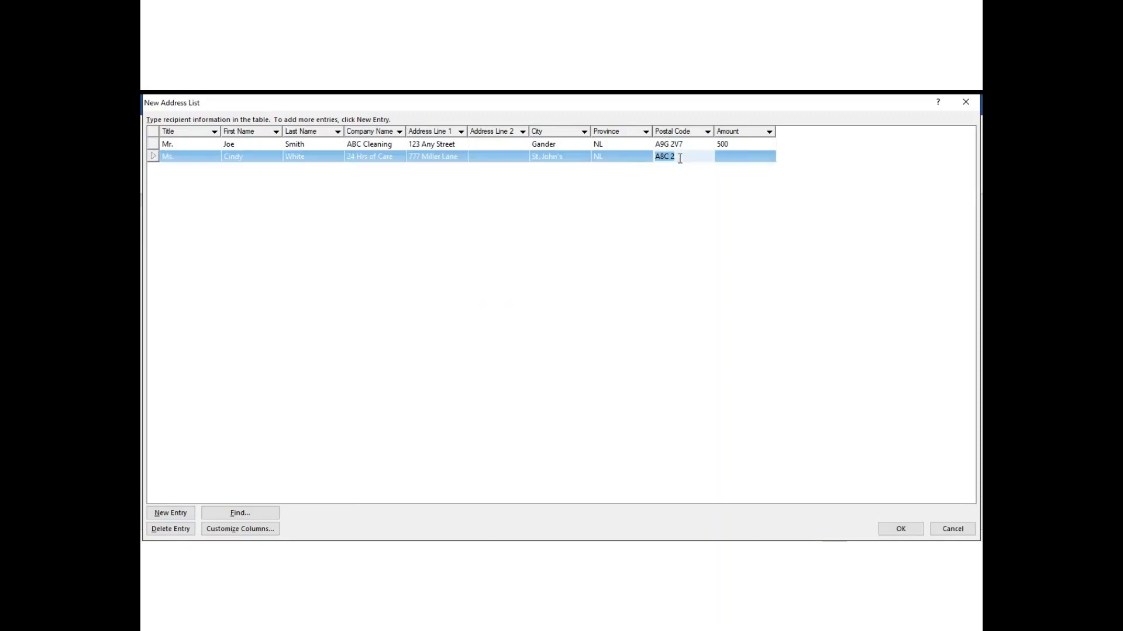
{"action": "left_click", "coordinate": [679, 157]}
{"action": "type", "text": "M4"}
{"action": "left_click", "coordinate": [748, 154]}
{"action": "type", "text": "1000"}
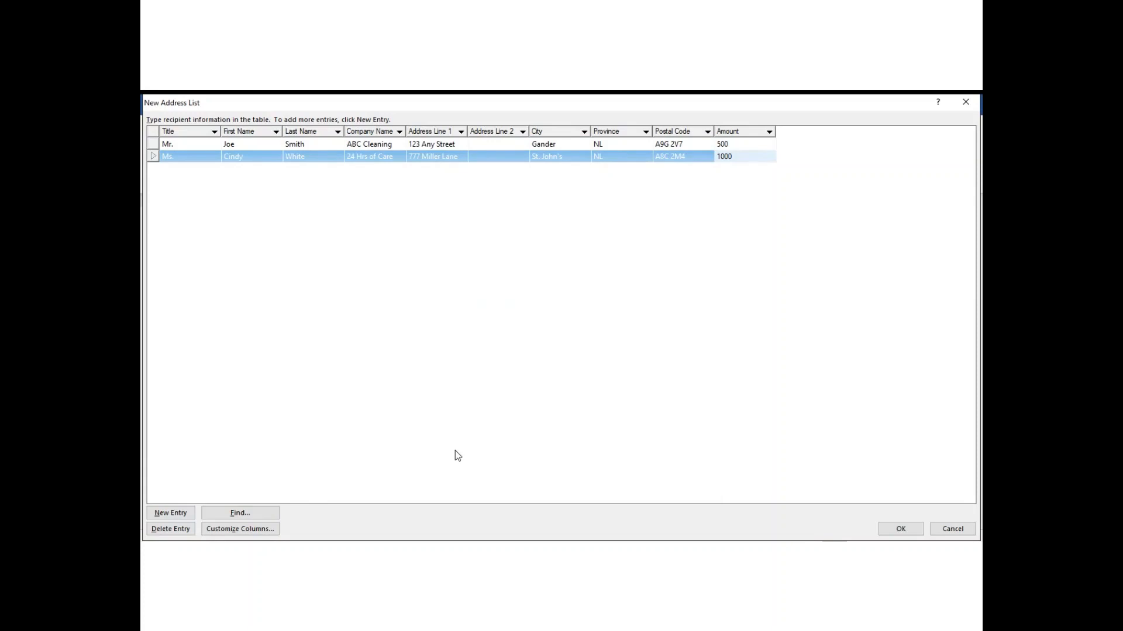
{"action": "left_click", "coordinate": [904, 530]}
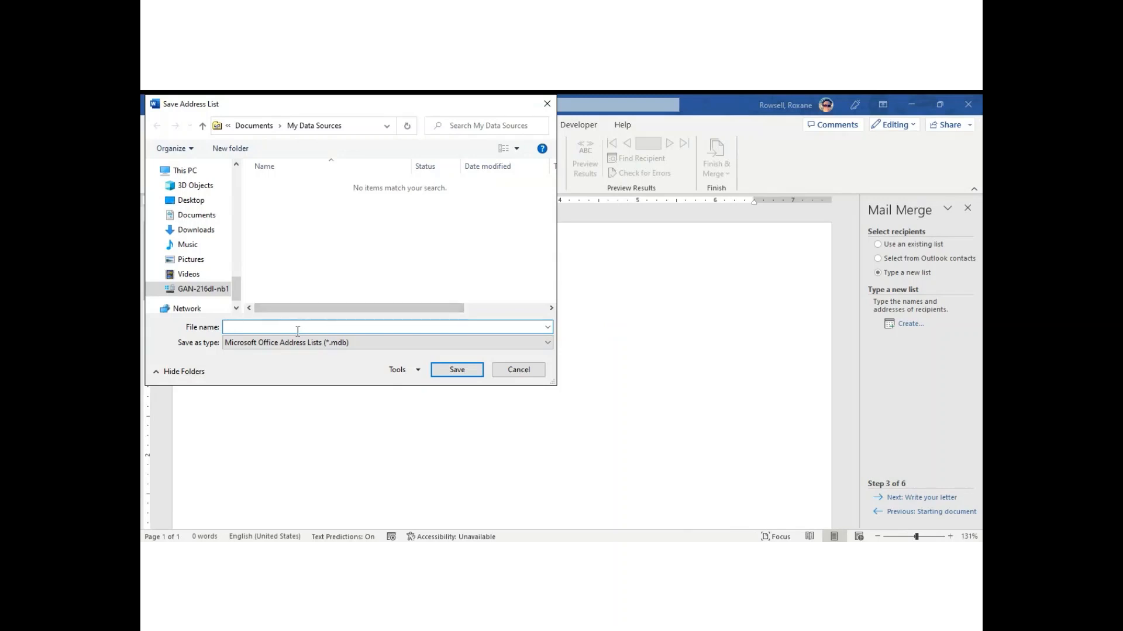
In the Save Address List dialog, browse to Desktop > DM1210 > Merge.
{"action": "left_click_drag", "start_coordinate": [237, 288], "coordinate": [243, 165]}
{"action": "left_click", "coordinate": [200, 206]}
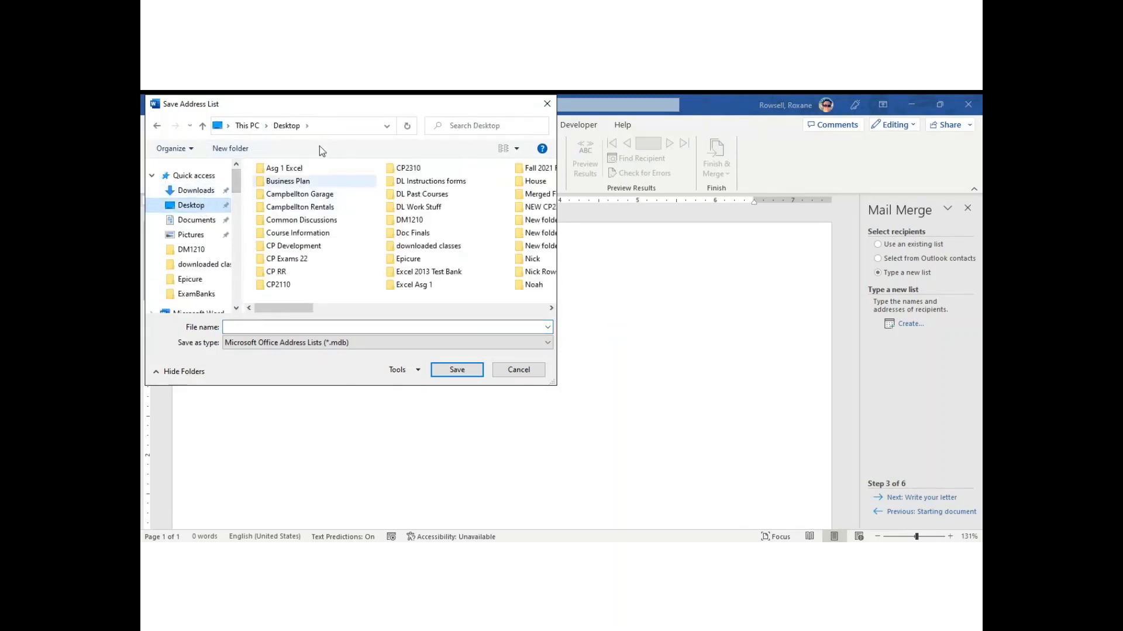
{"action": "left_click", "coordinate": [458, 309]}
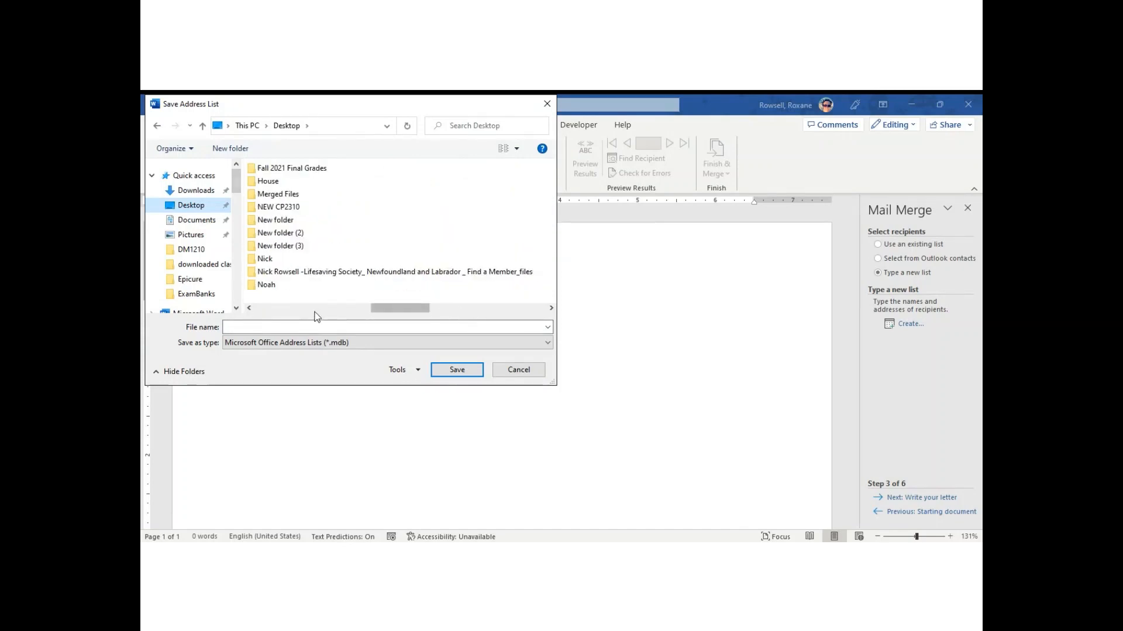
{"action": "left_click_drag", "start_coordinate": [383, 308], "coordinate": [305, 309]}
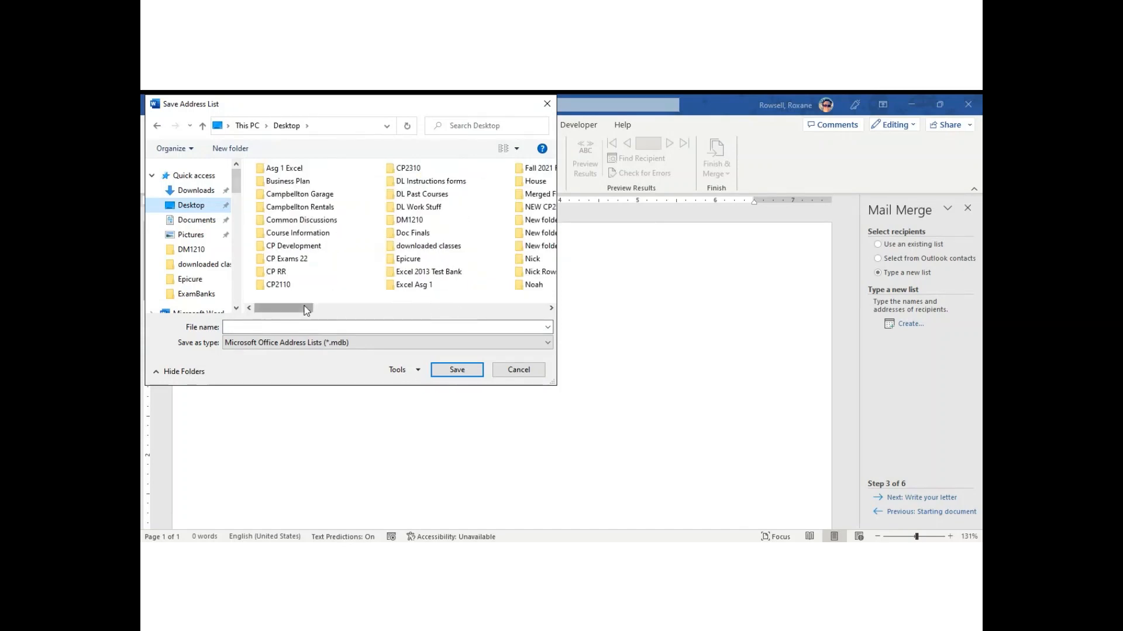
{"action": "double_click", "coordinate": [410, 220]}
{"action": "double_click", "coordinate": [287, 210]}
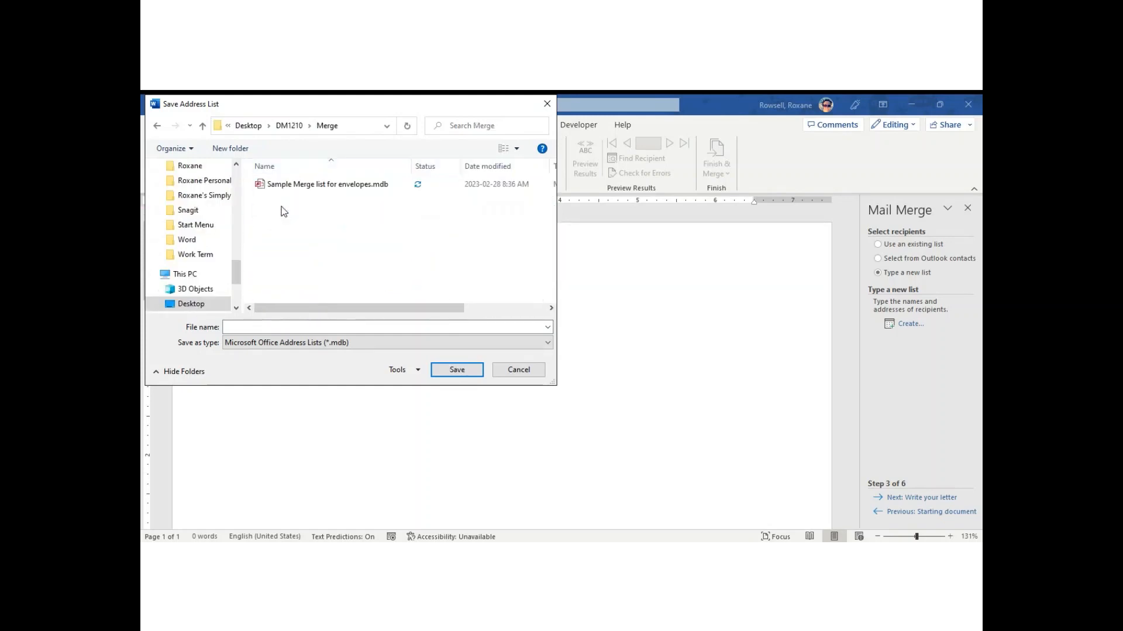
Save the recipient list under the file name 'Letter list', correcting the typo.
{"action": "left_click", "coordinate": [318, 327]}
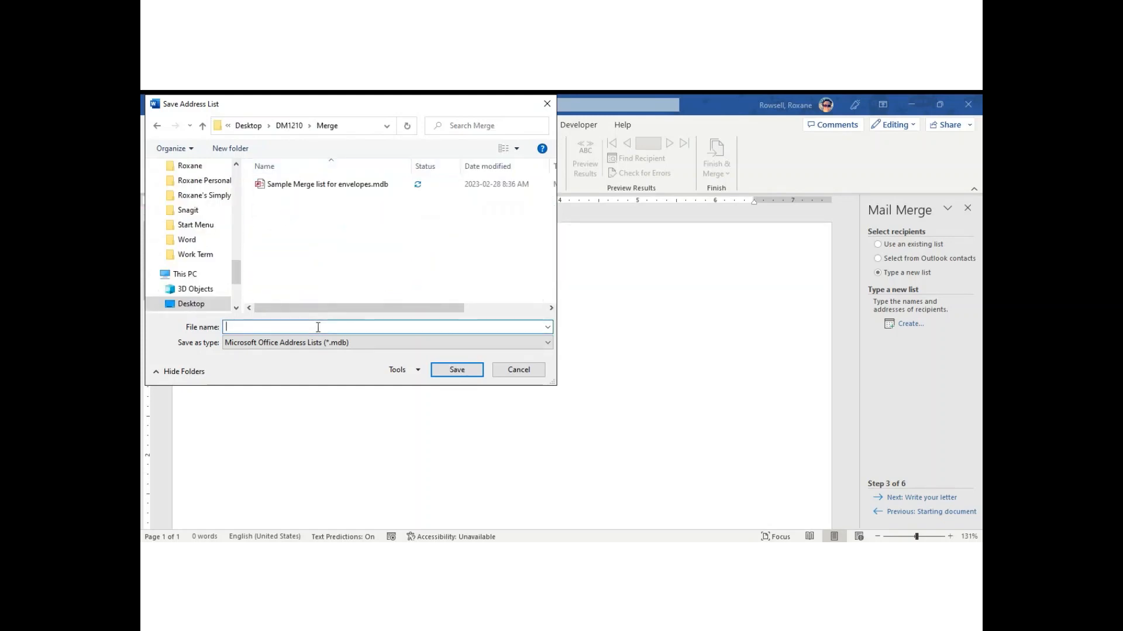
{"action": "type", "text": "Letter lits"}
{"action": "key", "text": "BackSpace"}
{"action": "key", "text": "BackSpace"}
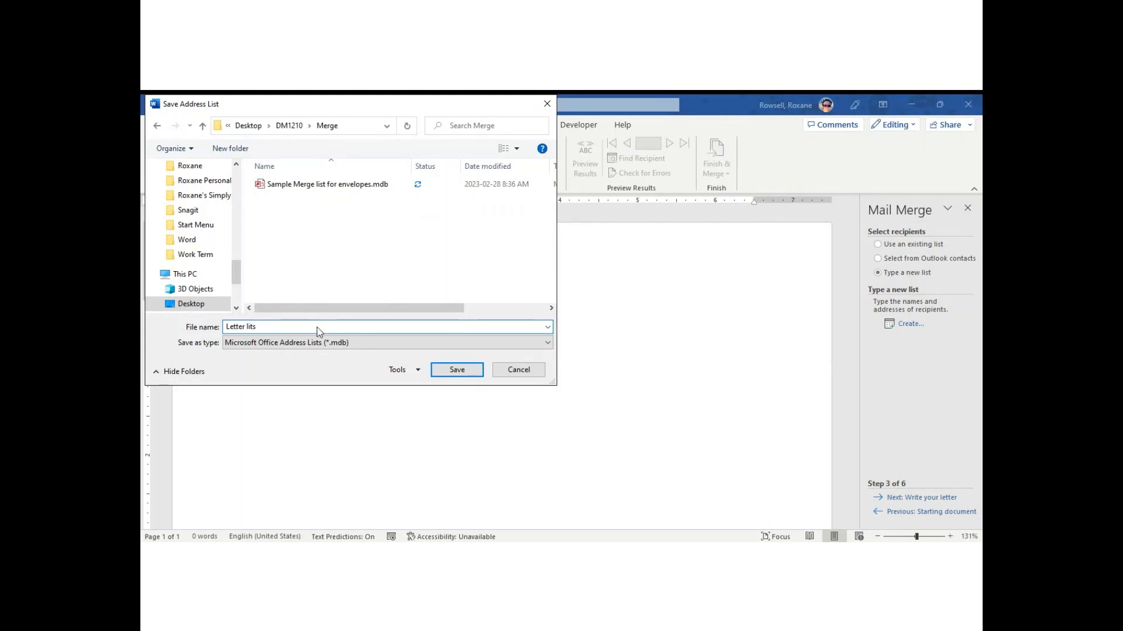
{"action": "type", "text": "st"}
{"action": "left_click", "coordinate": [455, 368]}
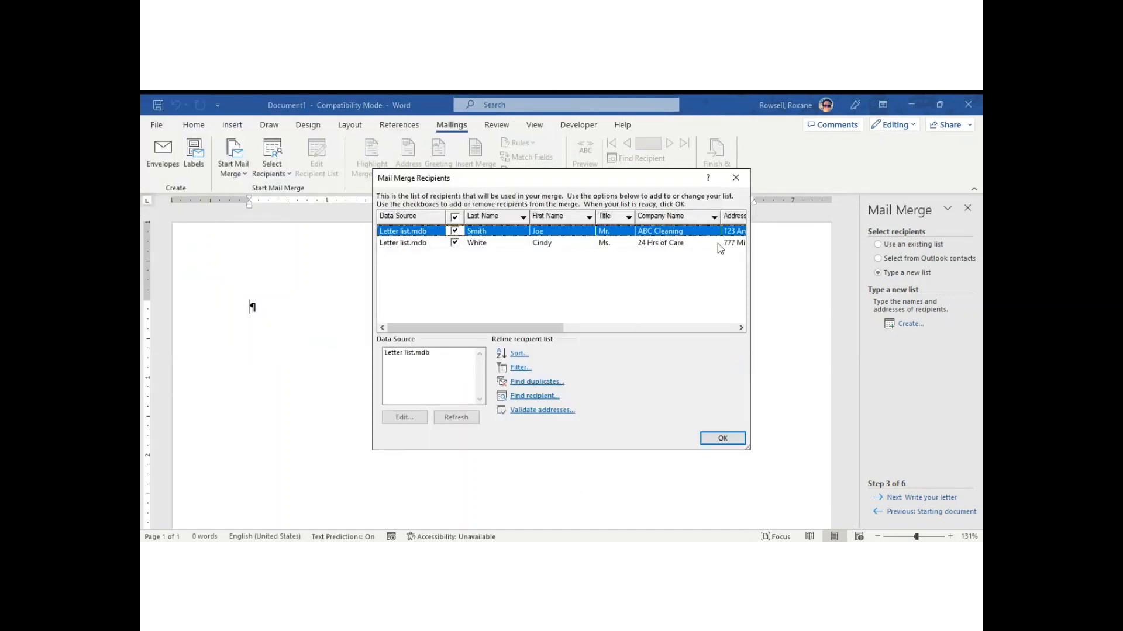
Confirm the Mail Merge Recipients dialog to use the Letter list.mdb recipients.
{"action": "left_click", "coordinate": [727, 442]}
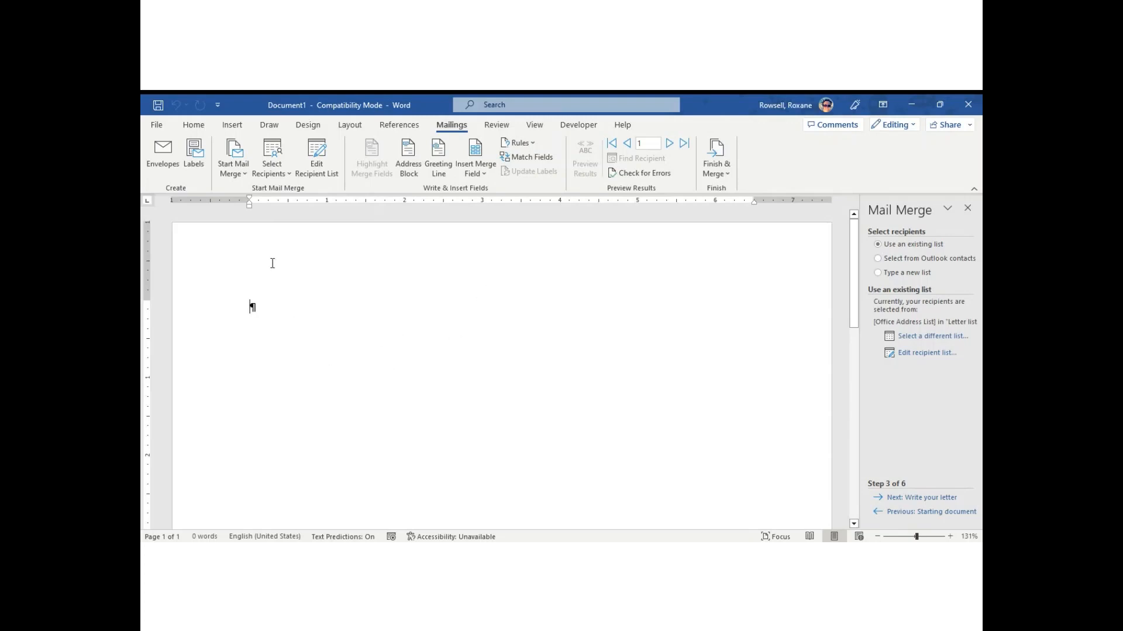
Insert the Title, First_Name and Last_Name merge fields on the letter's first line.
{"action": "left_click", "coordinate": [484, 173]}
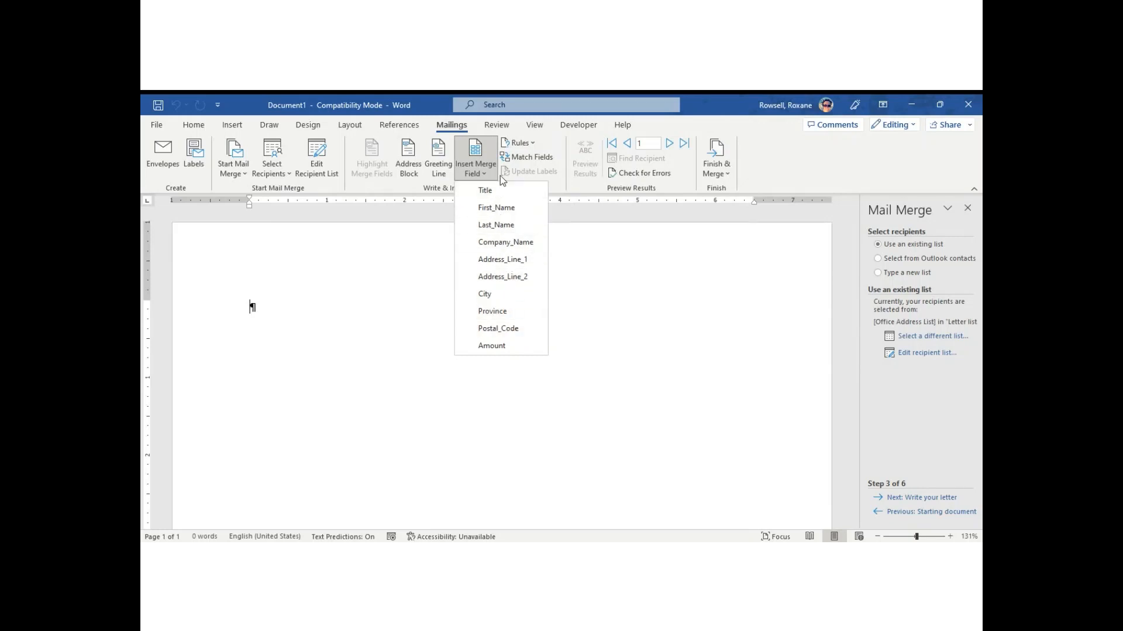
{"action": "left_click", "coordinate": [536, 379]}
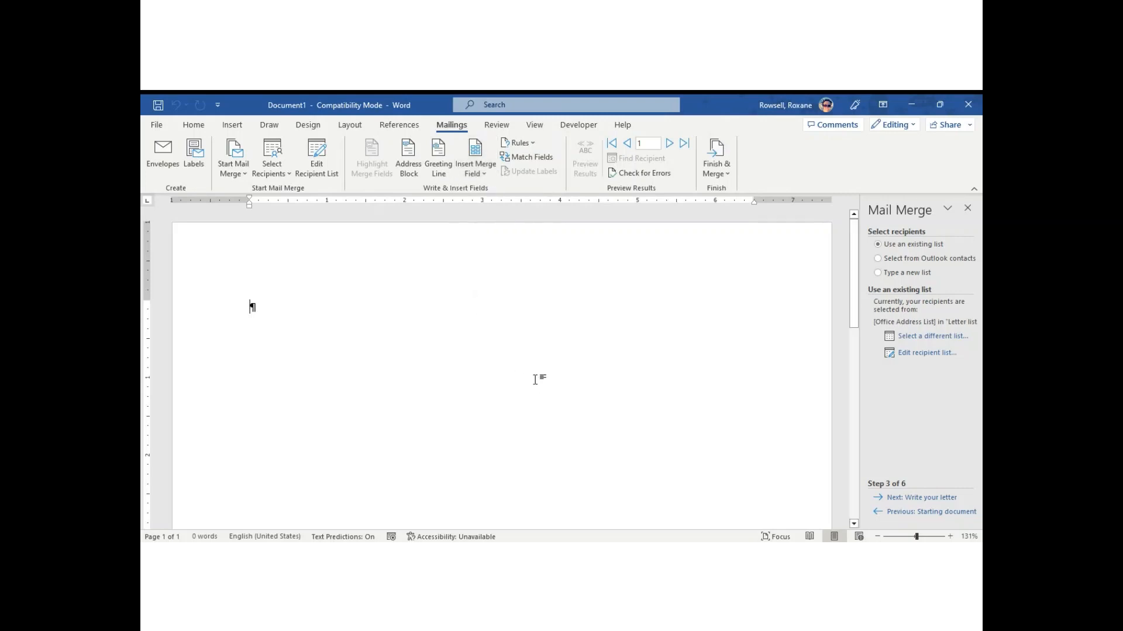
{"action": "left_click", "coordinate": [474, 176]}
{"action": "left_click", "coordinate": [475, 221]}
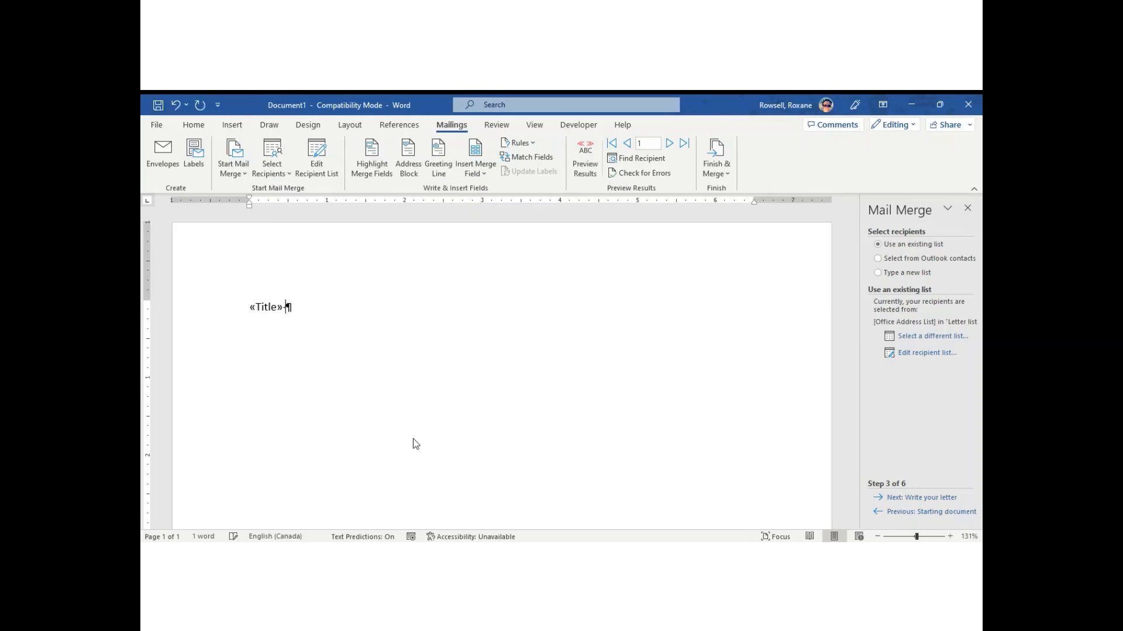
{"action": "left_click", "coordinate": [484, 179]}
{"action": "left_click", "coordinate": [500, 214]}
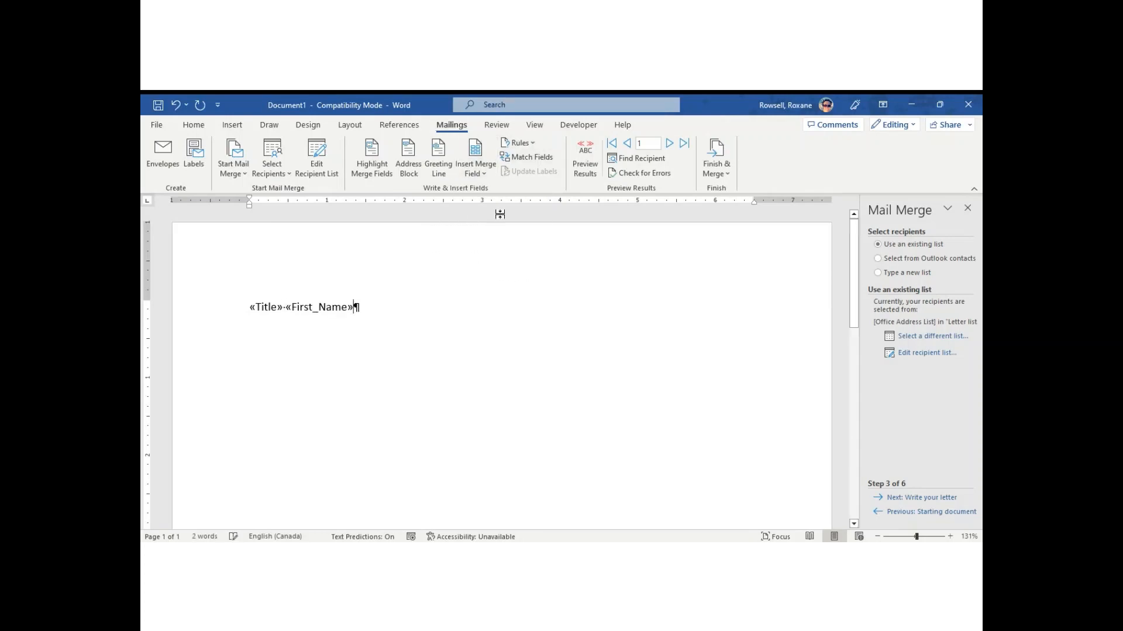
{"action": "left_click", "coordinate": [483, 168]}
{"action": "left_click", "coordinate": [497, 226]}
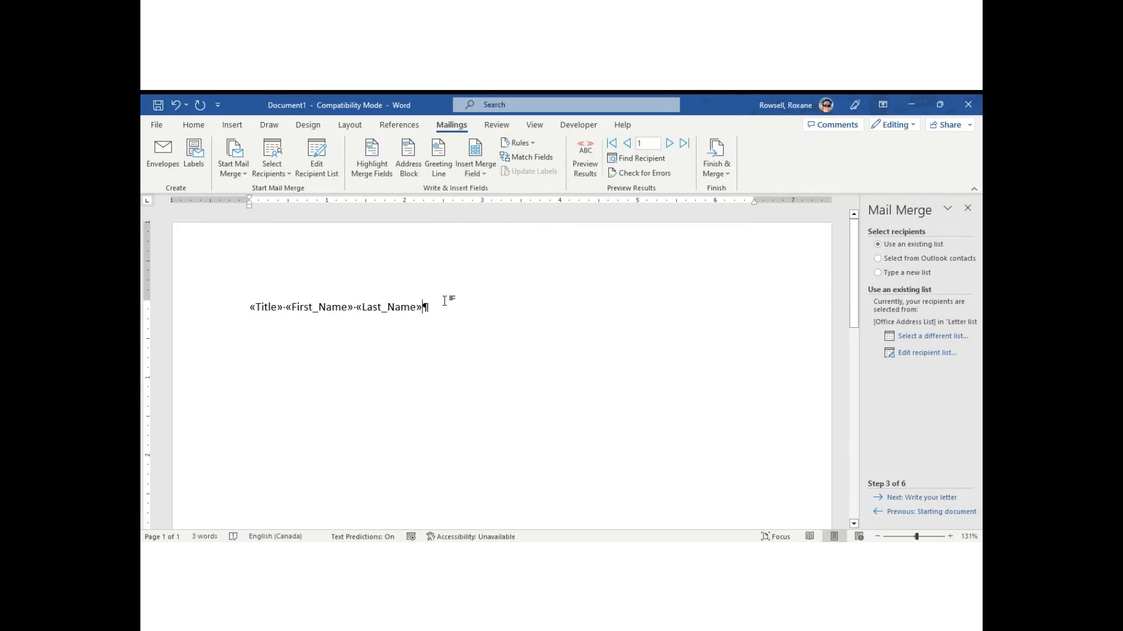
Select the line of merge fields, then clear the selection.
{"action": "left_click_drag", "start_coordinate": [432, 307], "coordinate": [251, 306]}
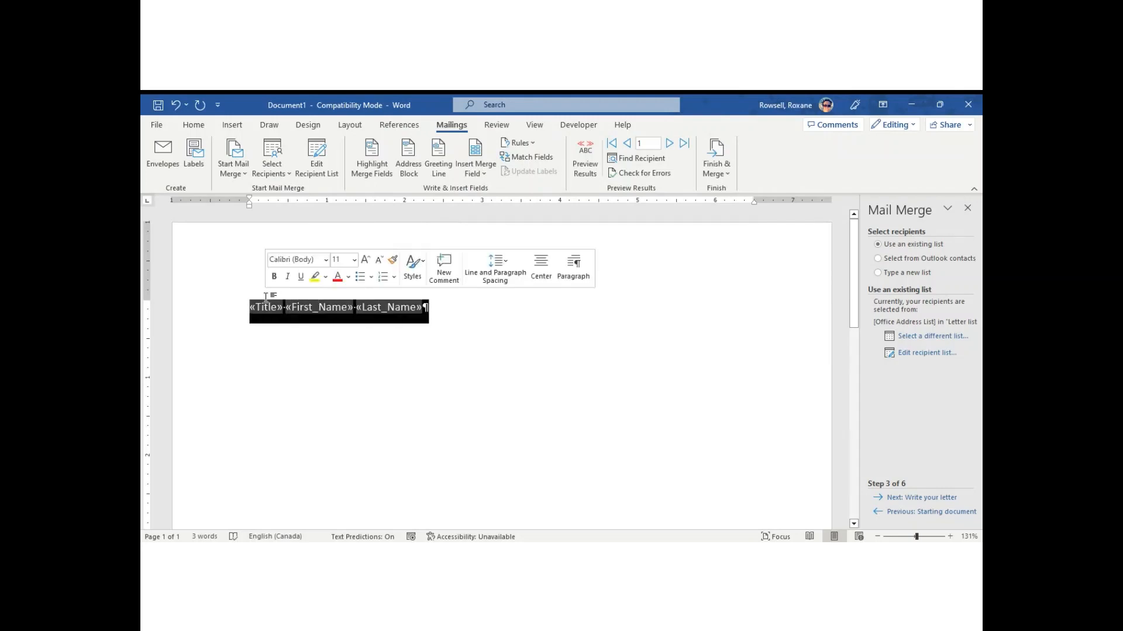
{"action": "left_click", "coordinate": [527, 386]}
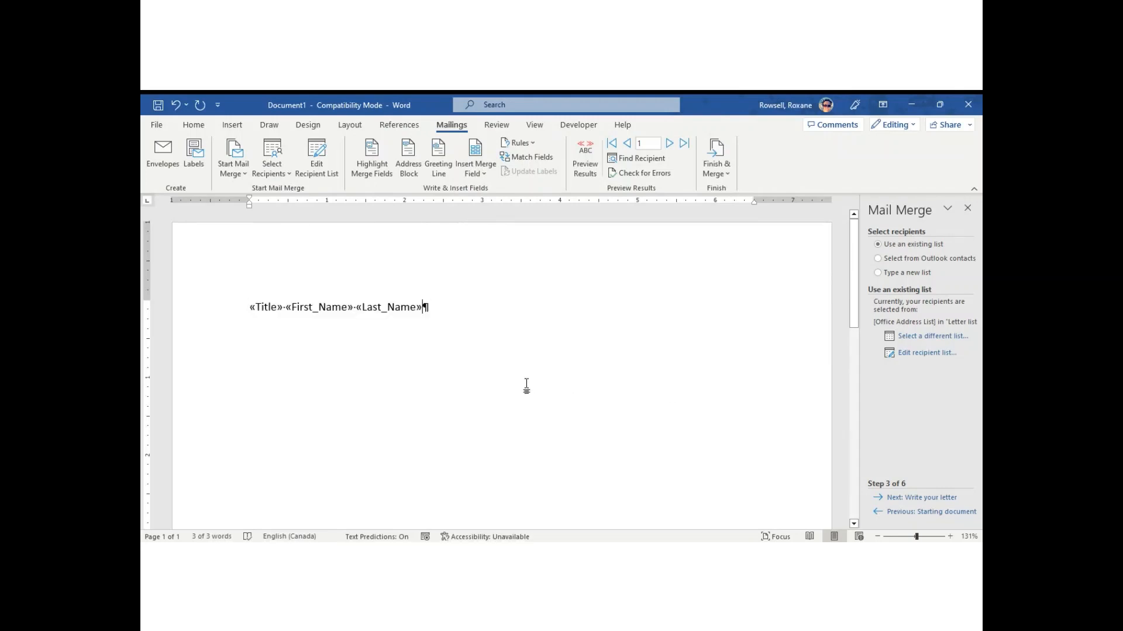
{"action": "left_click", "coordinate": [197, 327]}
{"action": "left_click", "coordinate": [376, 419]}
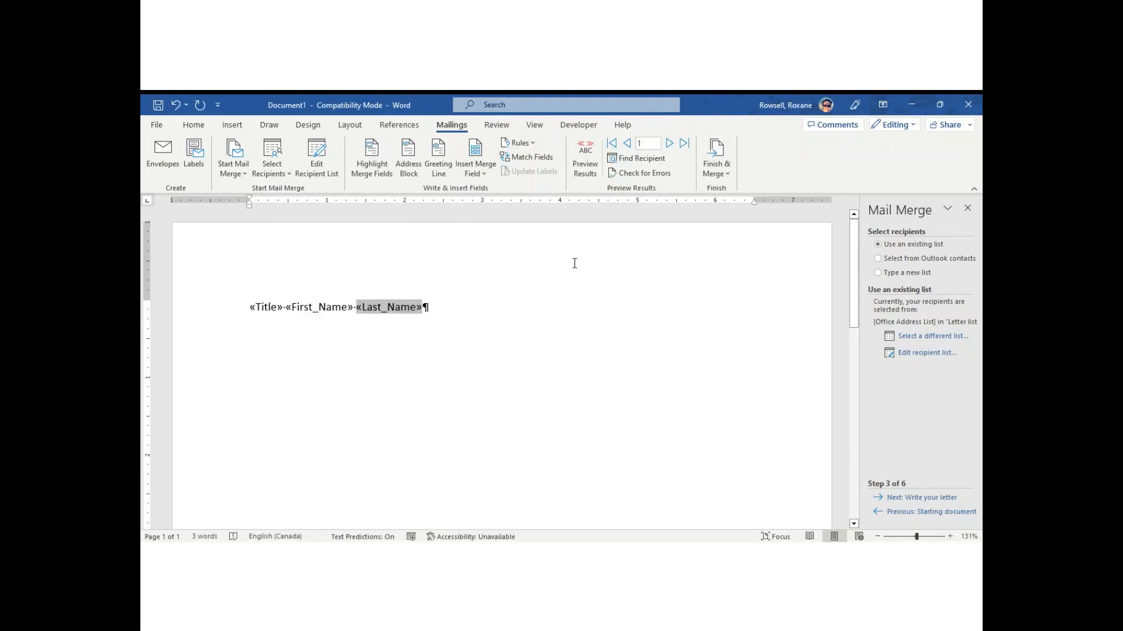
{"action": "left_click", "coordinate": [586, 161]}
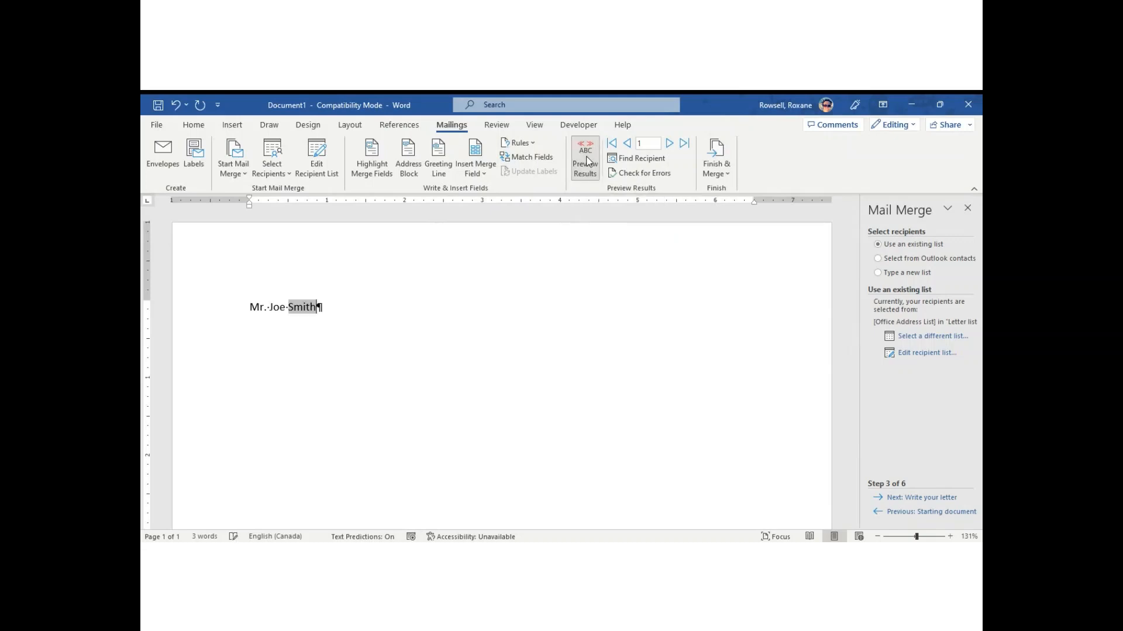
{"action": "left_click", "coordinate": [669, 144]}
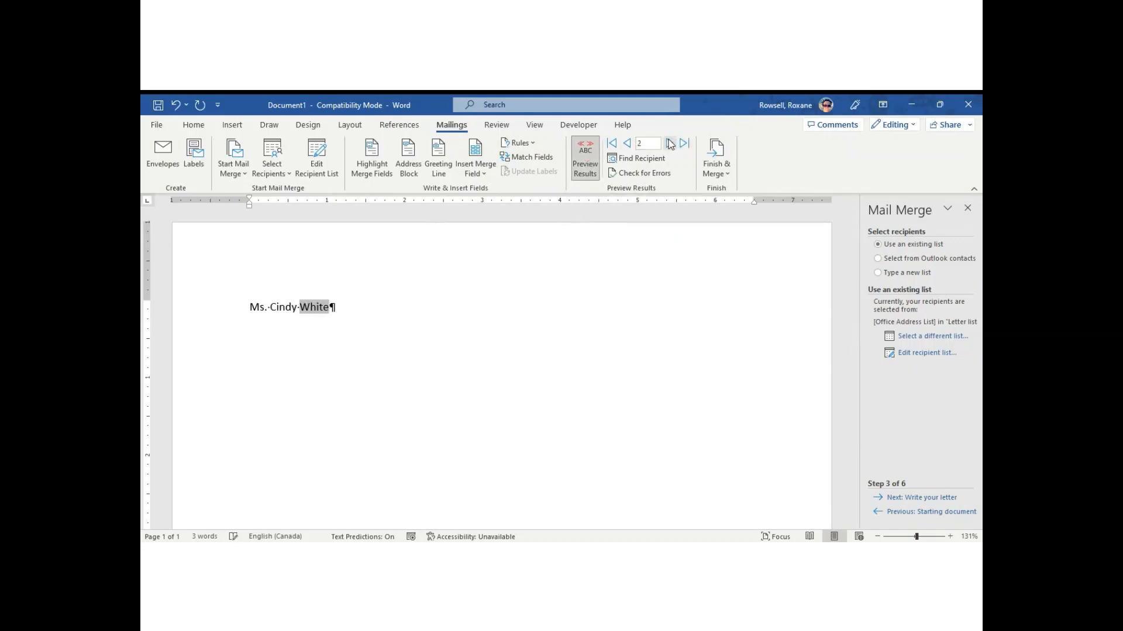
{"action": "left_click", "coordinate": [627, 144]}
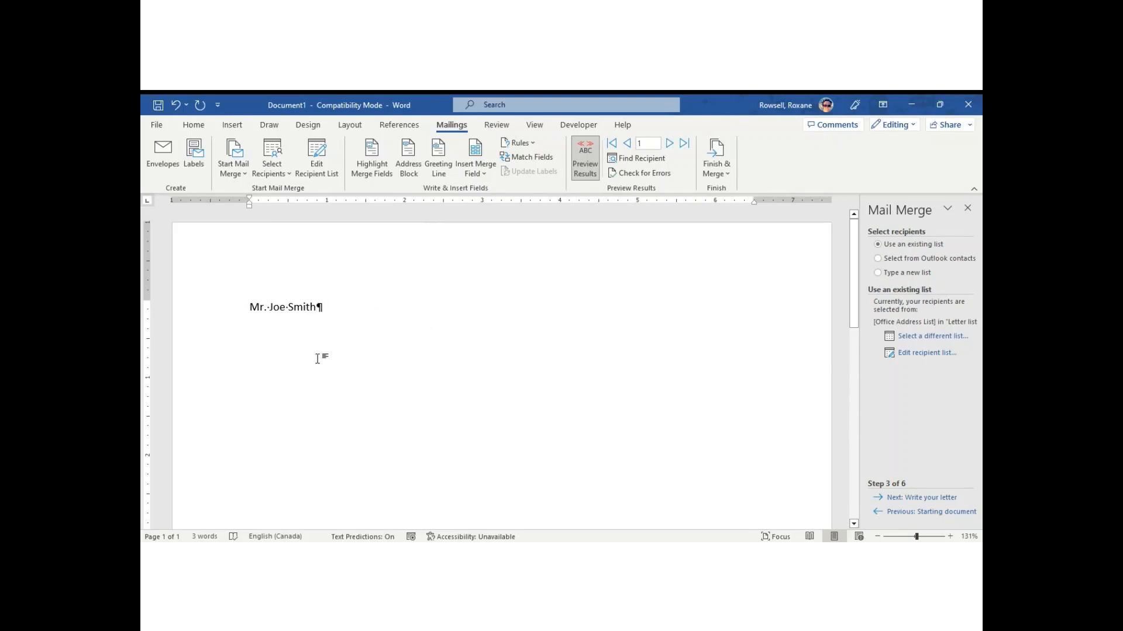
{"action": "left_click", "coordinate": [591, 164]}
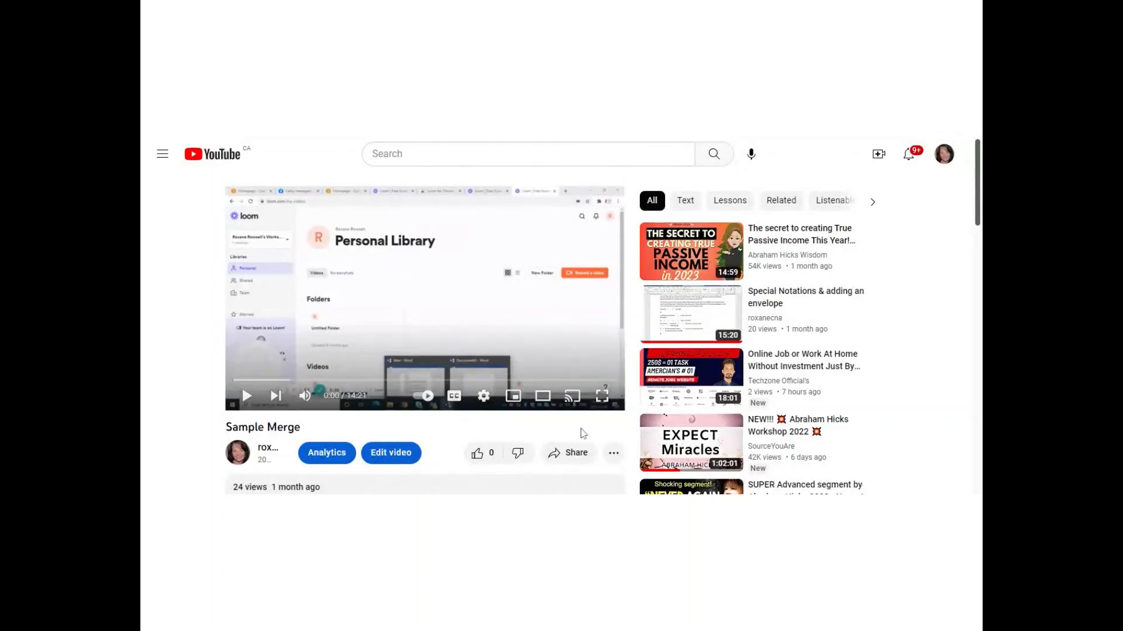
Switch the Sample Merge video player to full screen.
{"action": "left_click", "coordinate": [604, 402]}
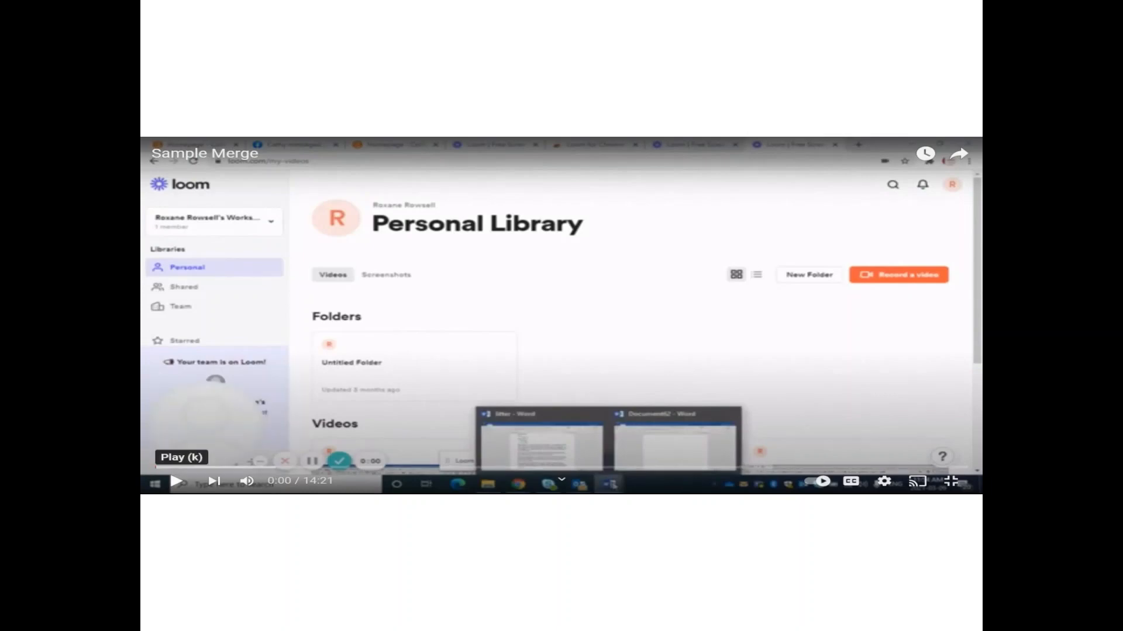
Play the full-screen Sample Merge video from 0:00.
{"action": "left_click", "coordinate": [176, 481]}
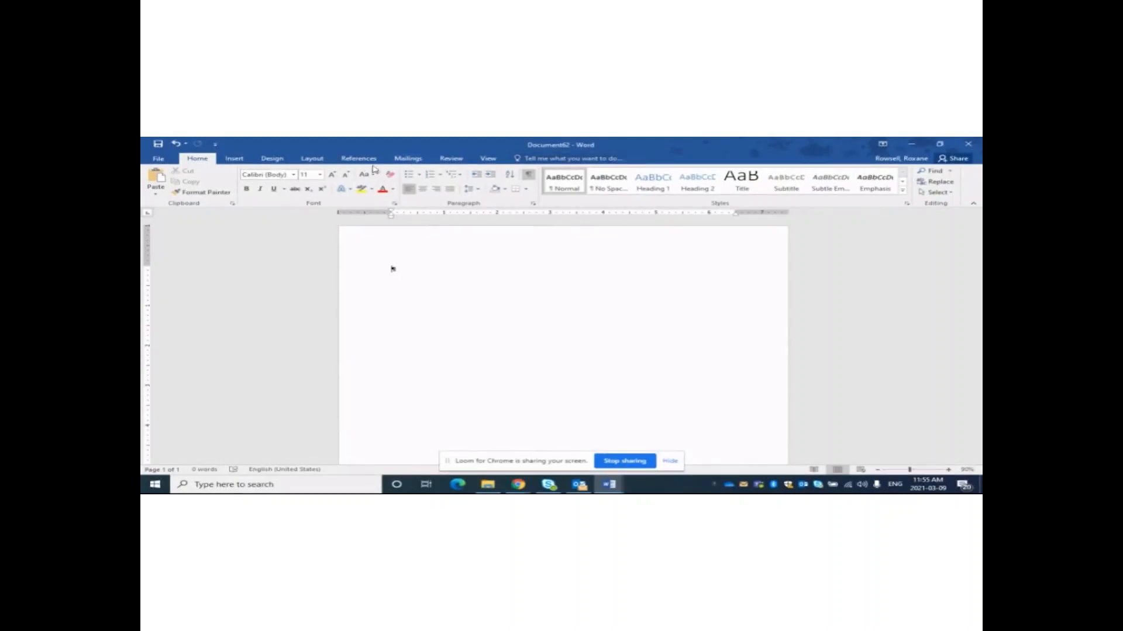
Launch the Step-by-Step Mail Merge Wizard from Mailings > Start Mail Merge.
{"action": "left_click", "coordinate": [424, 160]}
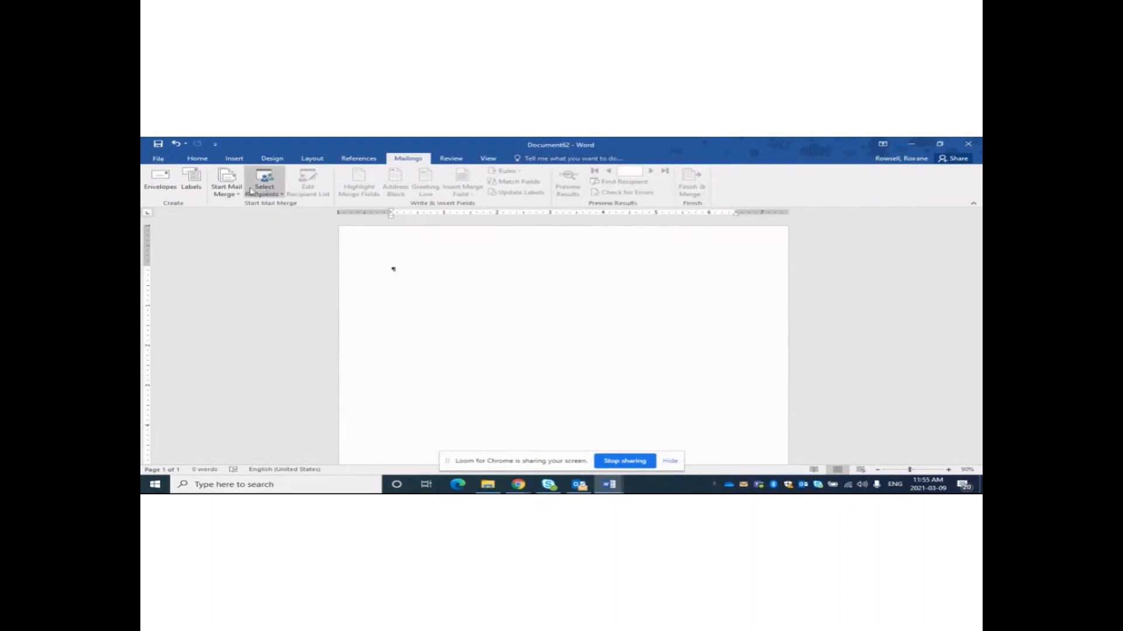
{"action": "left_click", "coordinate": [232, 196]}
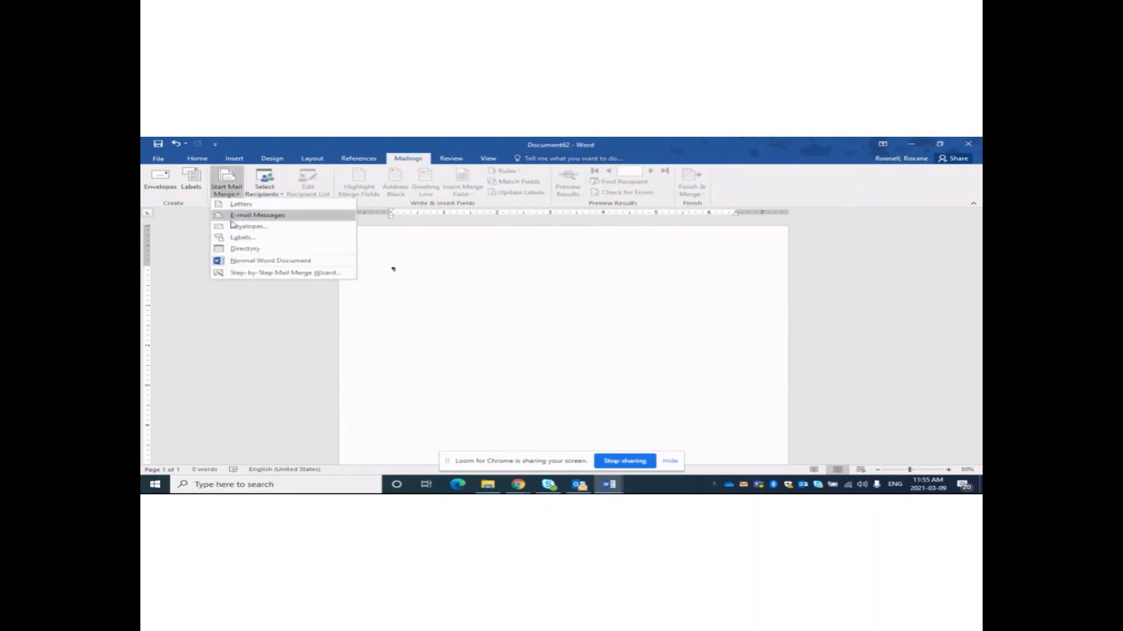
{"action": "left_click", "coordinate": [260, 274]}
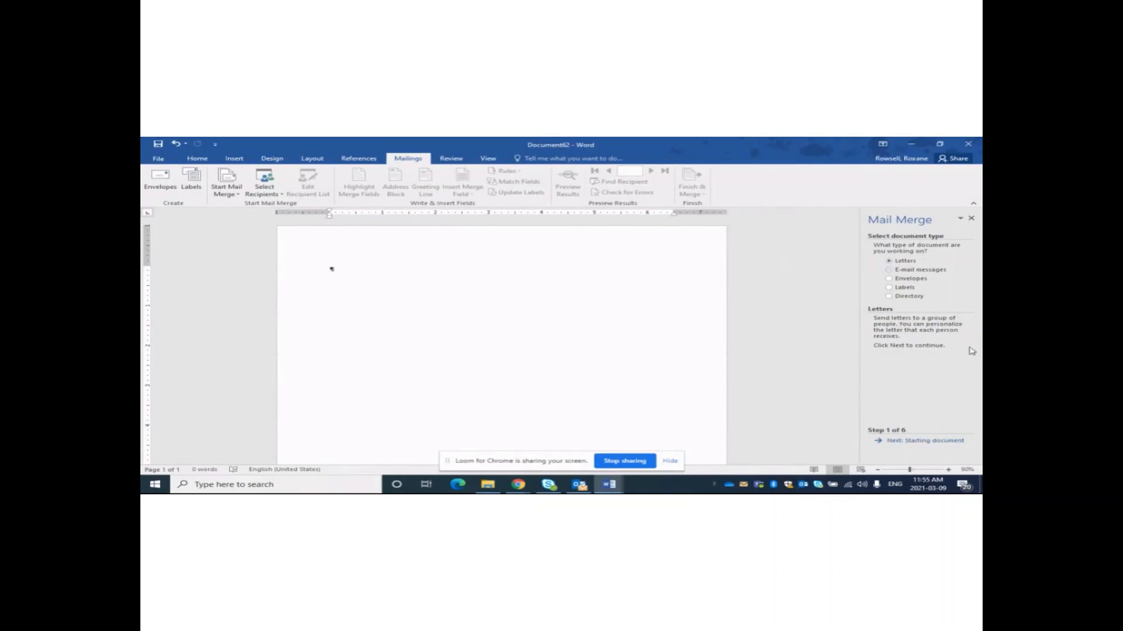
Advance the wizard to Select recipients and choose Type a new list.
{"action": "left_click", "coordinate": [930, 442]}
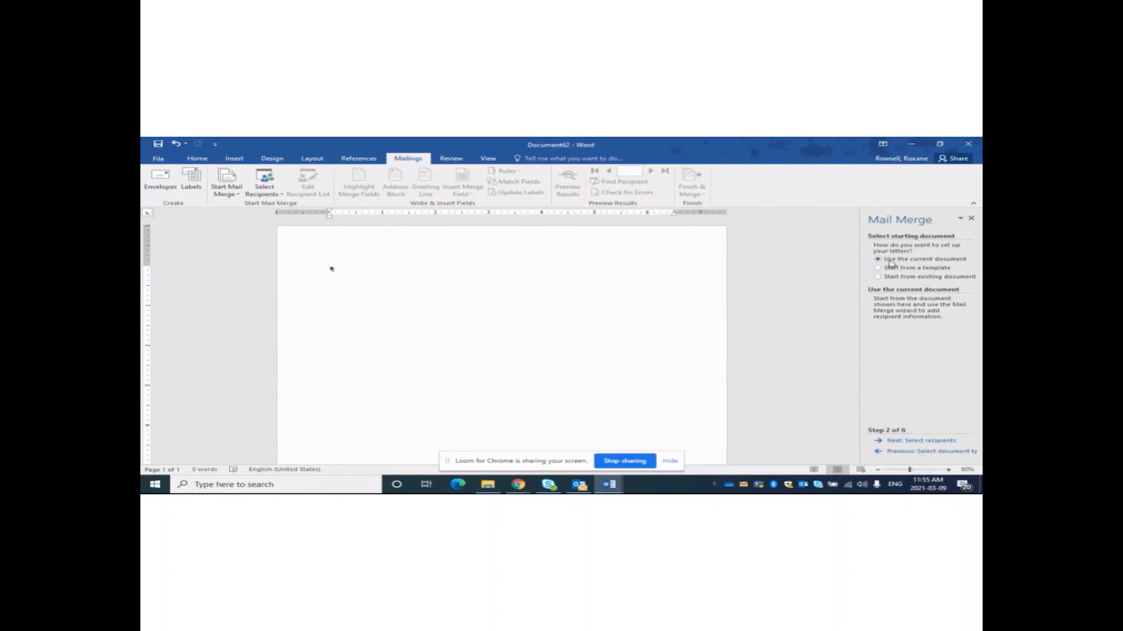
{"action": "left_click", "coordinate": [910, 444]}
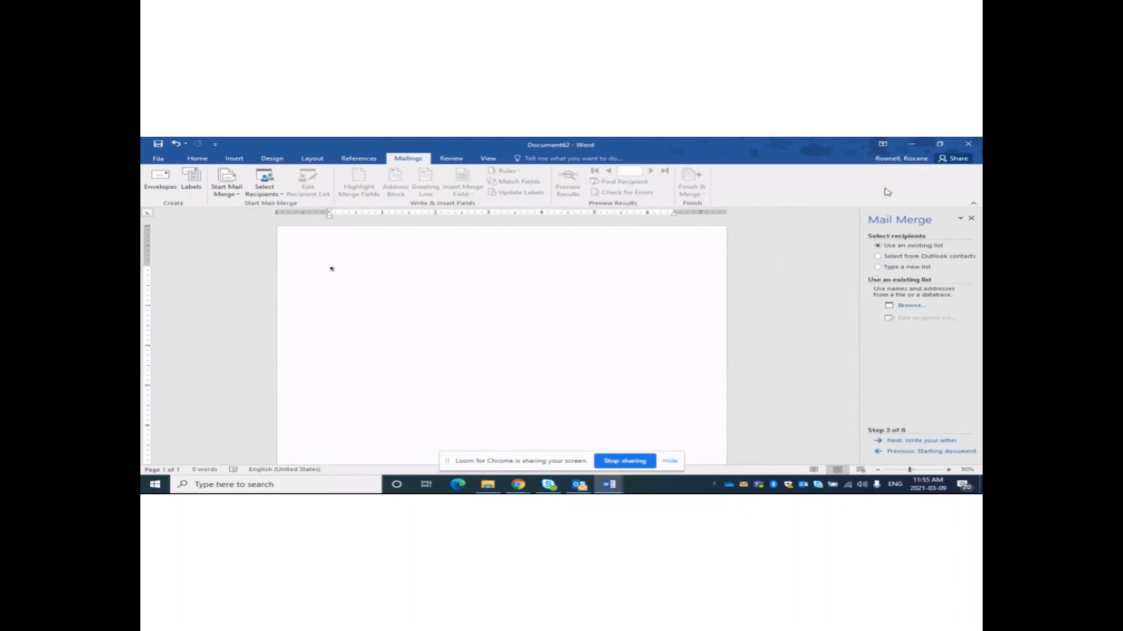
{"action": "left_click", "coordinate": [878, 267]}
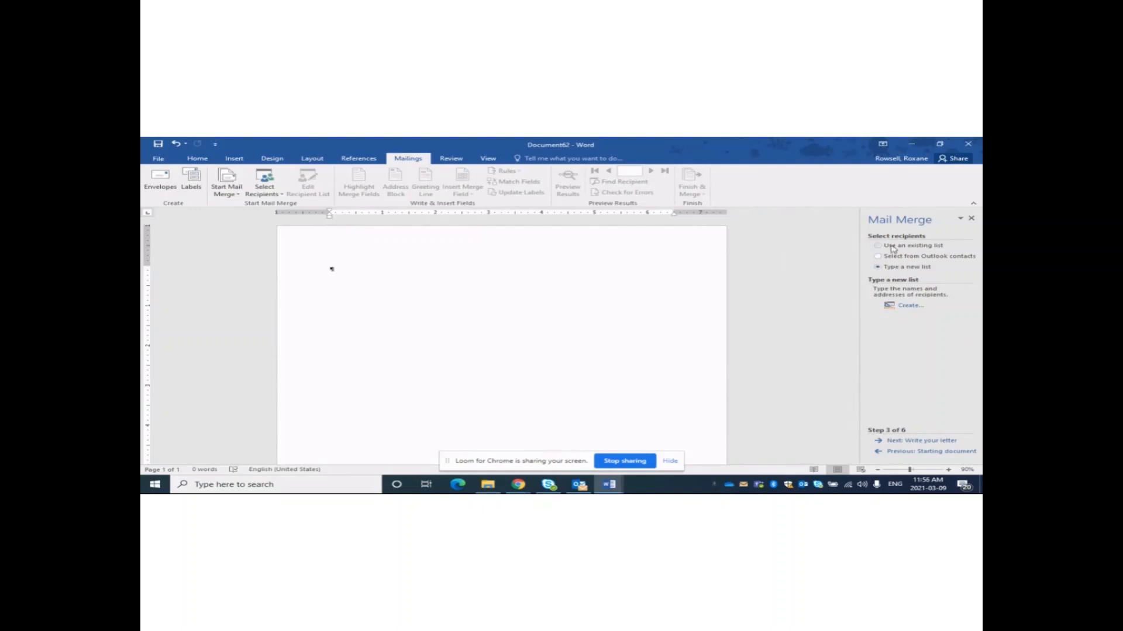
Create a new address list, scroll through its columns, and open Customize Columns.
{"action": "left_click", "coordinate": [916, 305]}
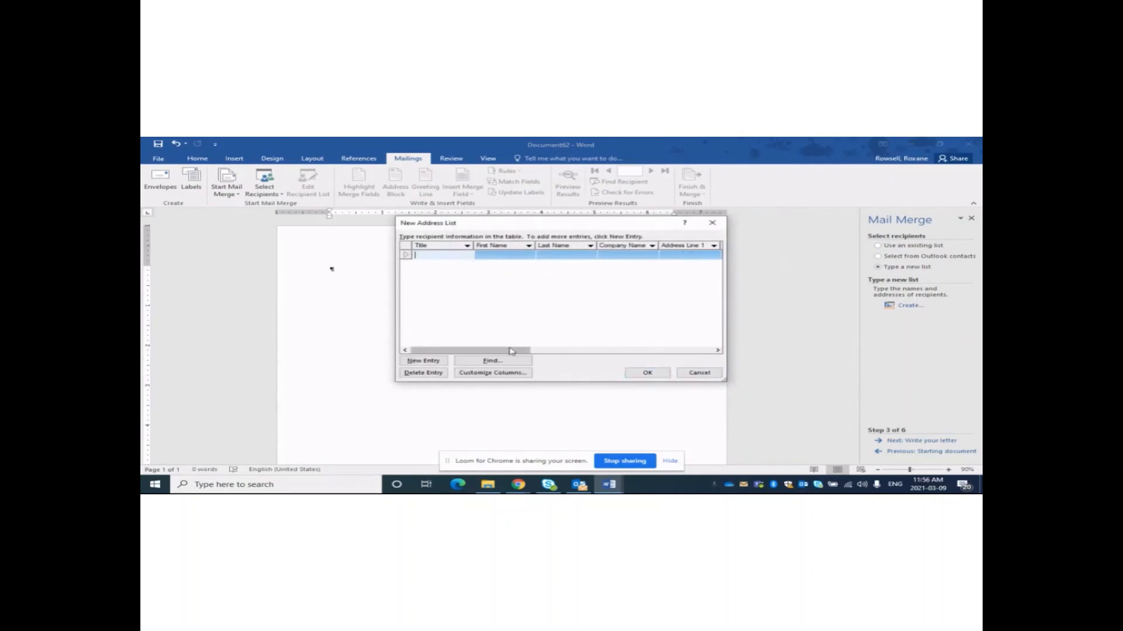
{"action": "left_click_drag", "start_coordinate": [510, 350], "coordinate": [634, 351]}
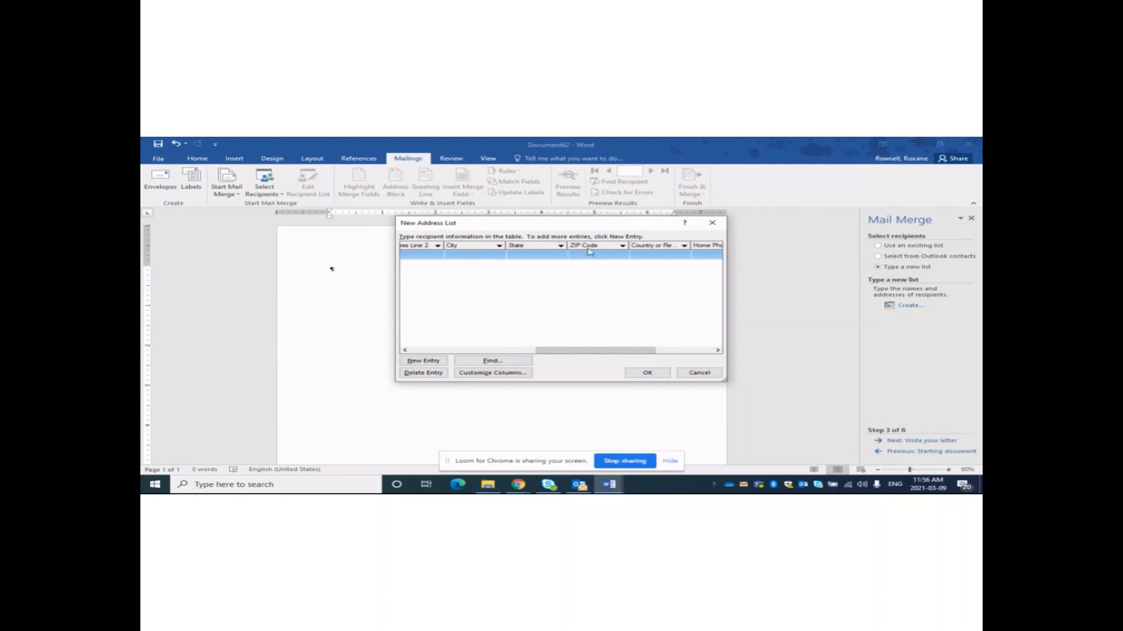
{"action": "left_click_drag", "start_coordinate": [608, 350], "coordinate": [476, 352]}
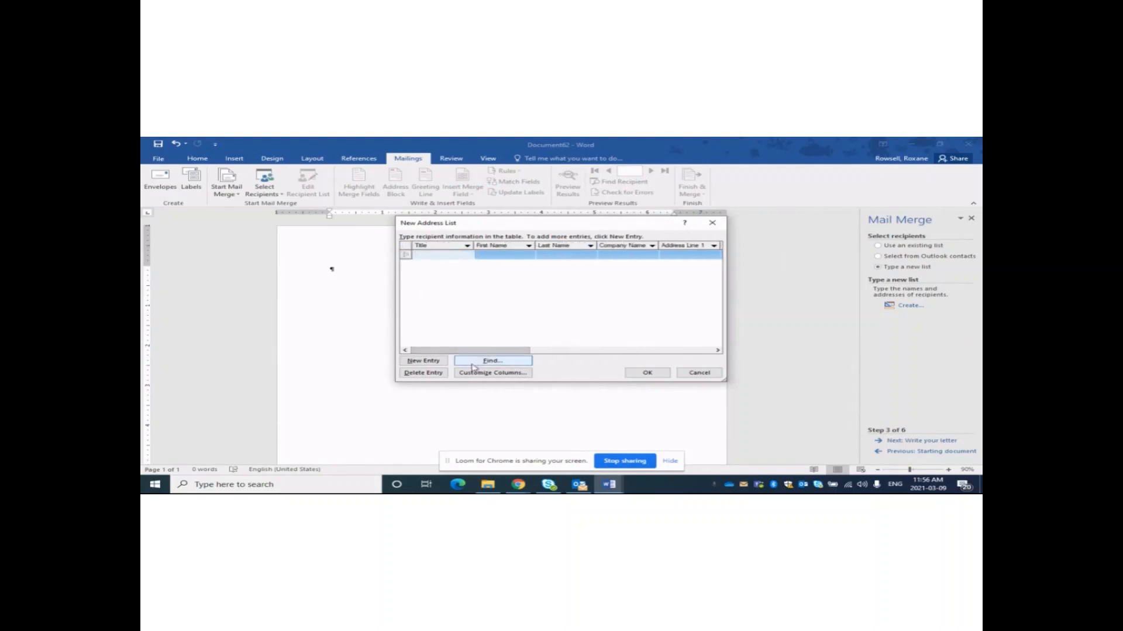
{"action": "left_click", "coordinate": [477, 373]}
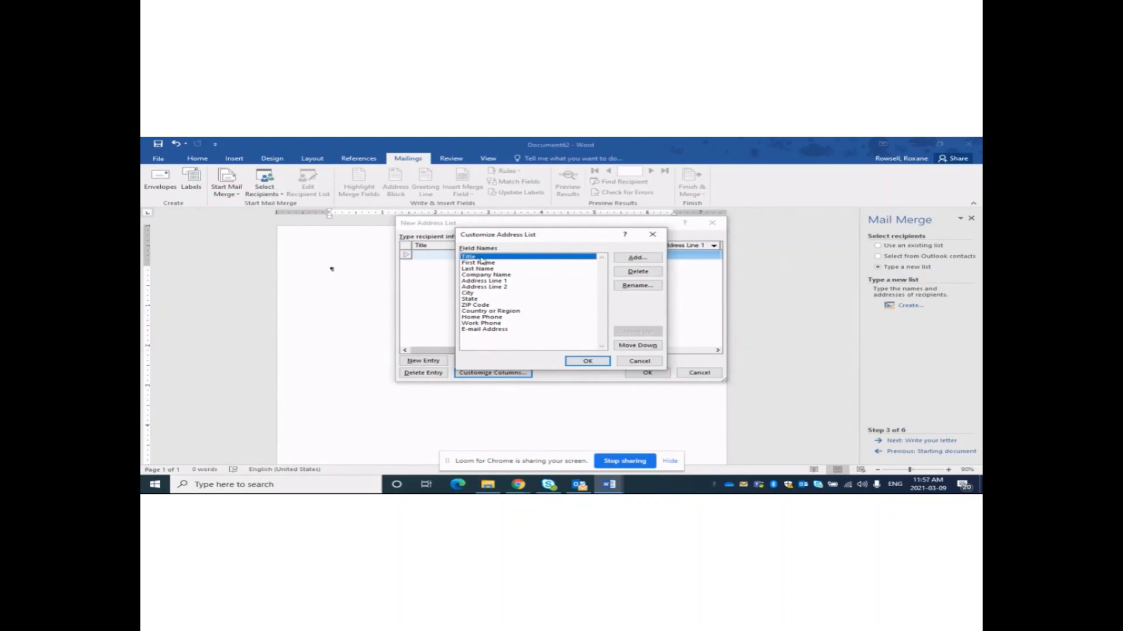
Rename the State field to Province and ZIP Code to Postal Code, then accept.
{"action": "left_click", "coordinate": [474, 299]}
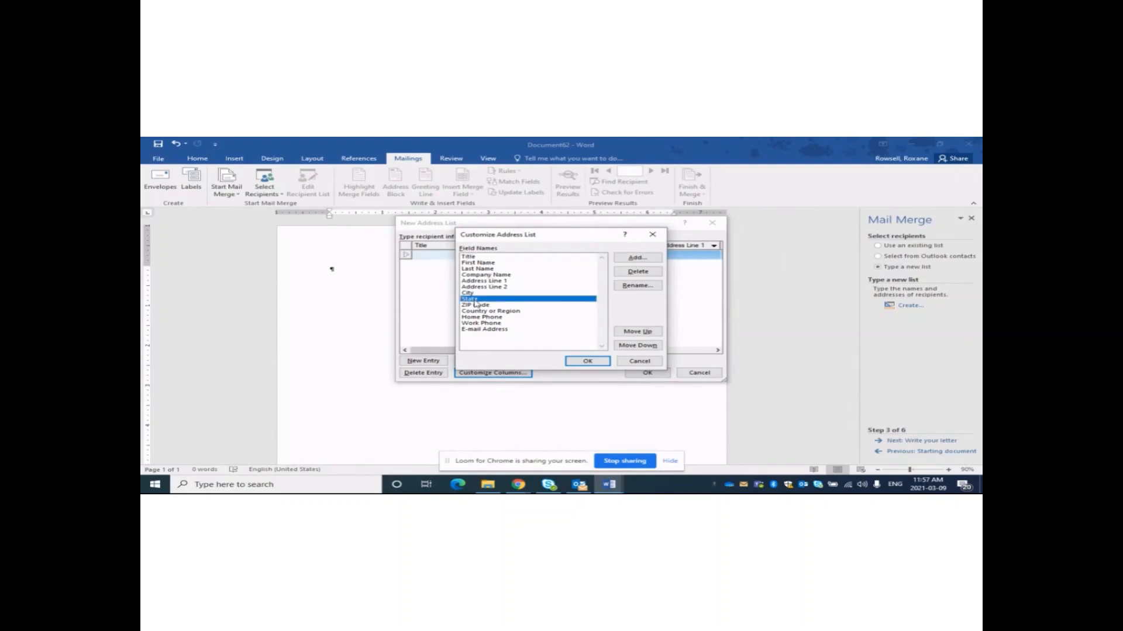
{"action": "left_click", "coordinate": [639, 289]}
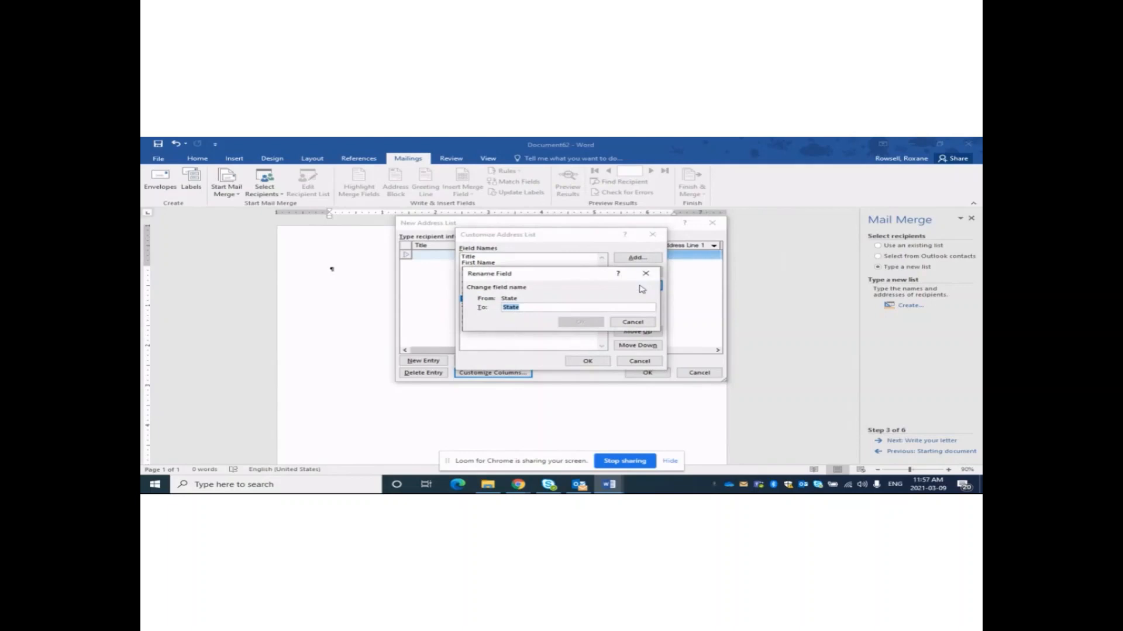
{"action": "type", "text": "Province"}
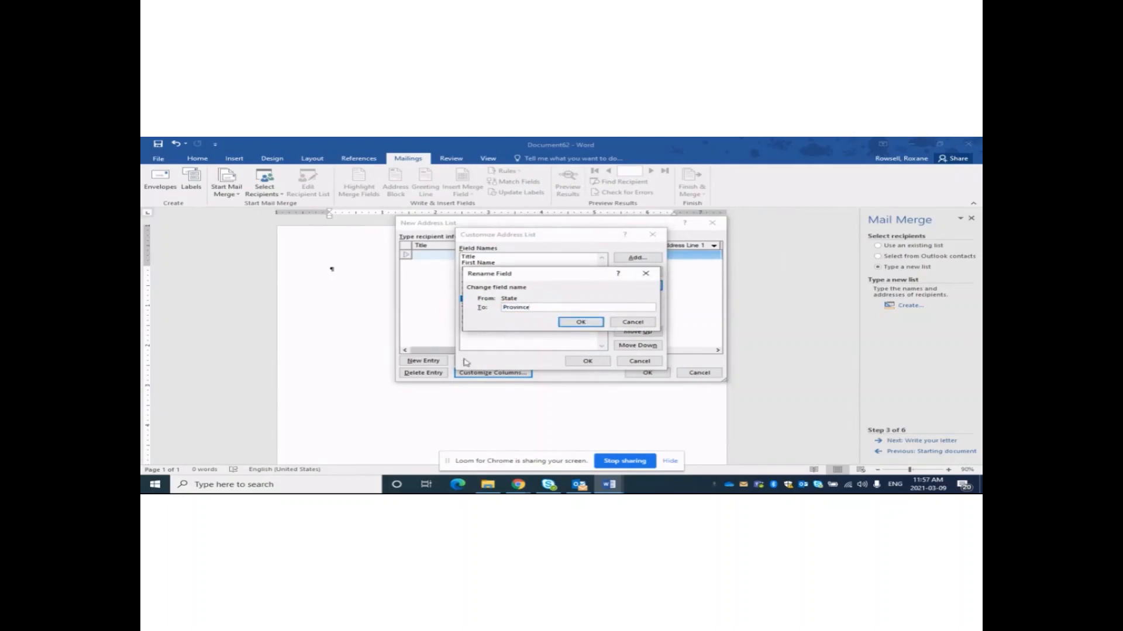
{"action": "left_click", "coordinate": [578, 323]}
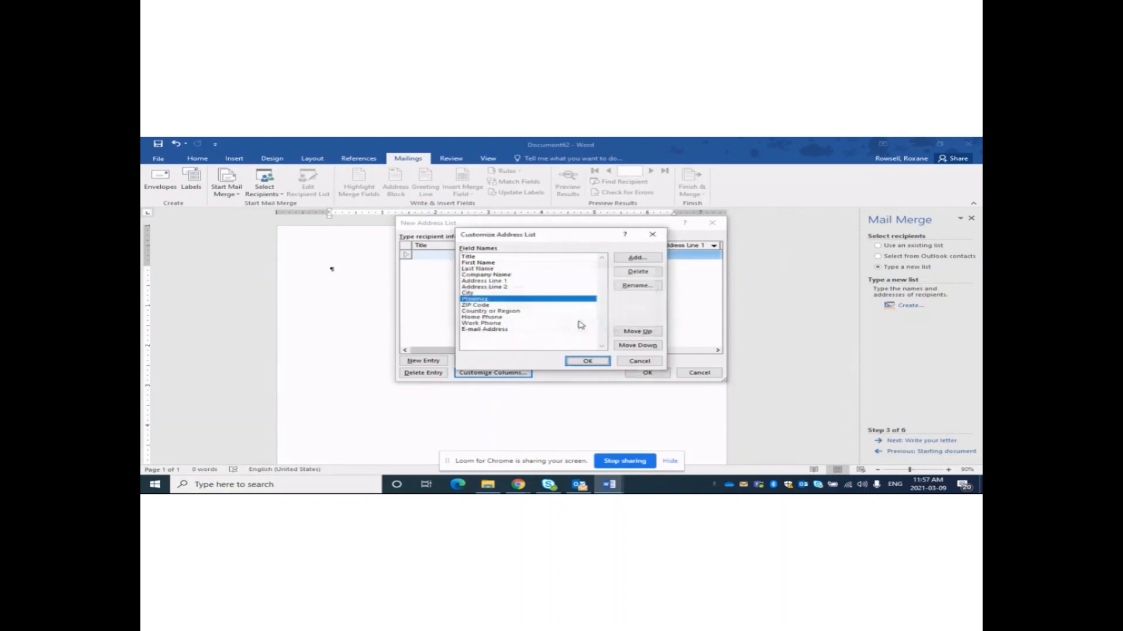
{"action": "left_click", "coordinate": [474, 305]}
{"action": "left_click", "coordinate": [636, 286]}
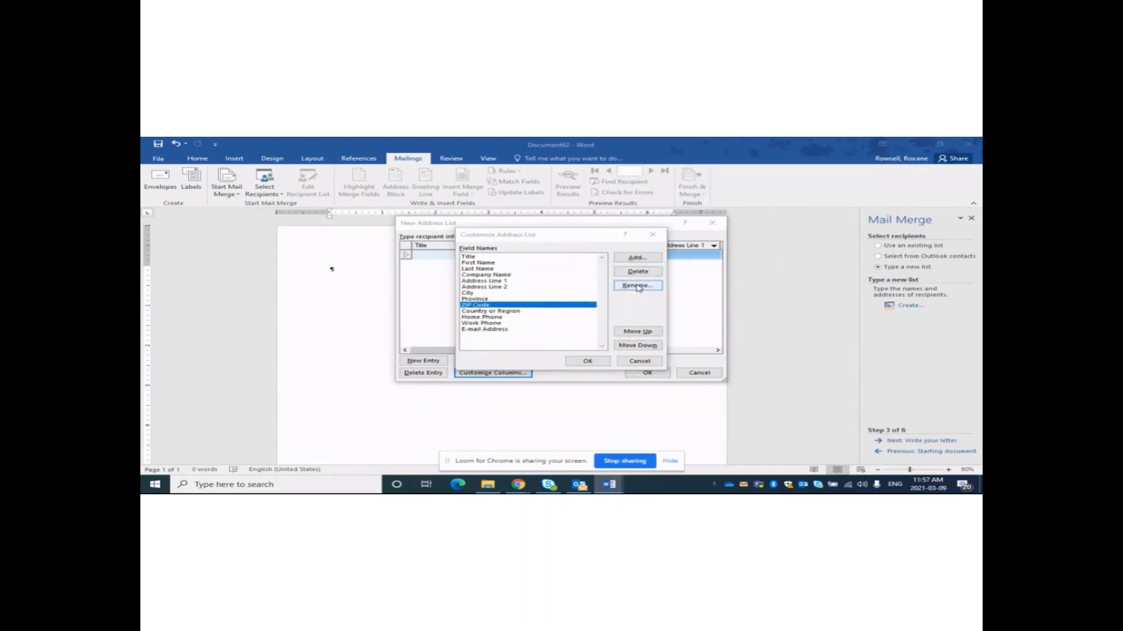
{"action": "type", "text": "Post"}
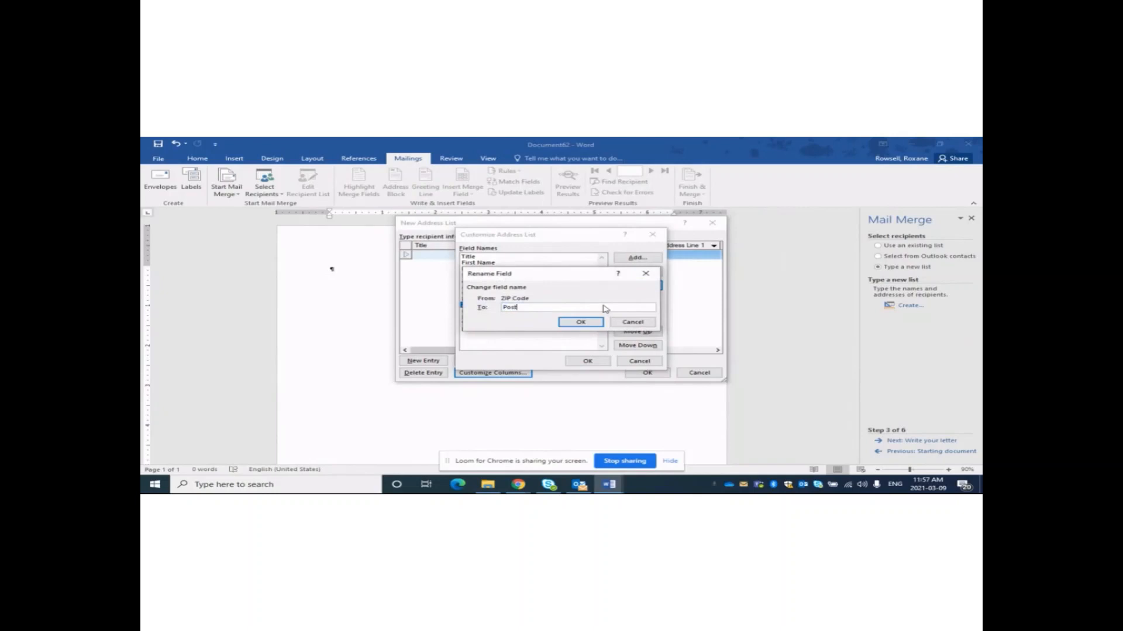
{"action": "type", "text": "al Code"}
{"action": "left_click", "coordinate": [577, 323]}
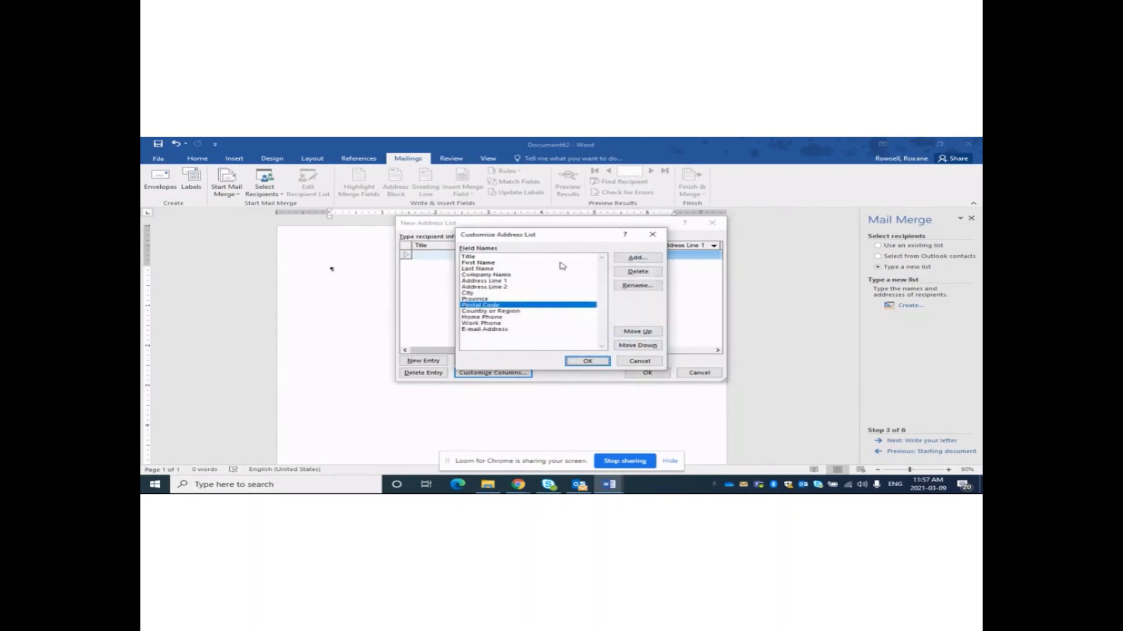
{"action": "left_click", "coordinate": [587, 361]}
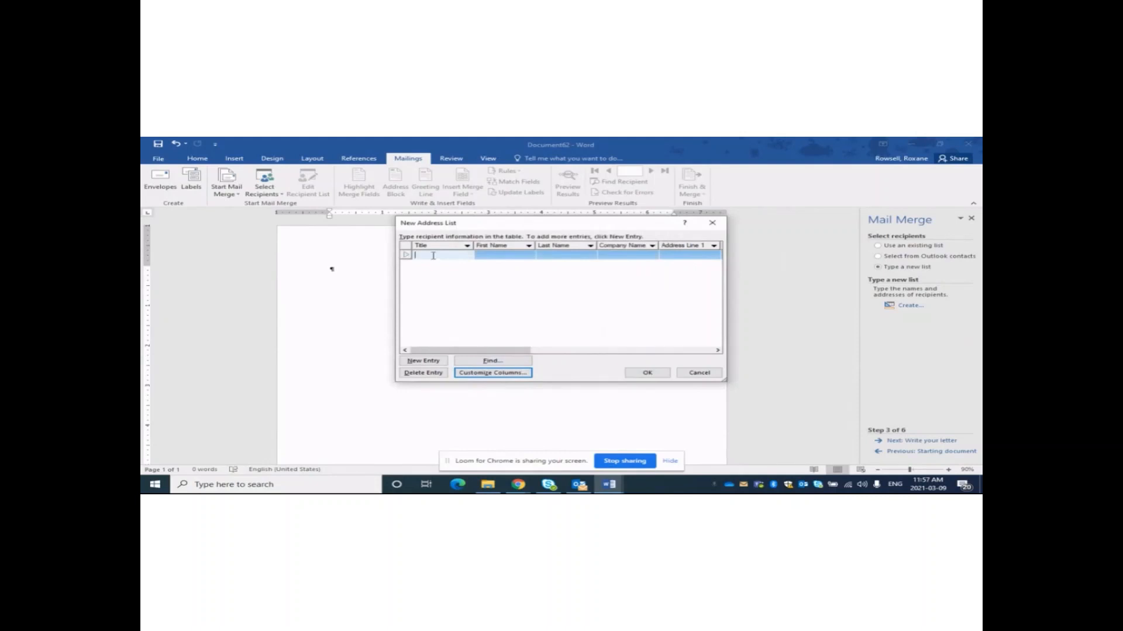
Enter a recipient with Title Mr and a first name, add a new entry, and finish.
{"action": "type", "text": "Mr"}
{"action": "key", "text": "Tab"}
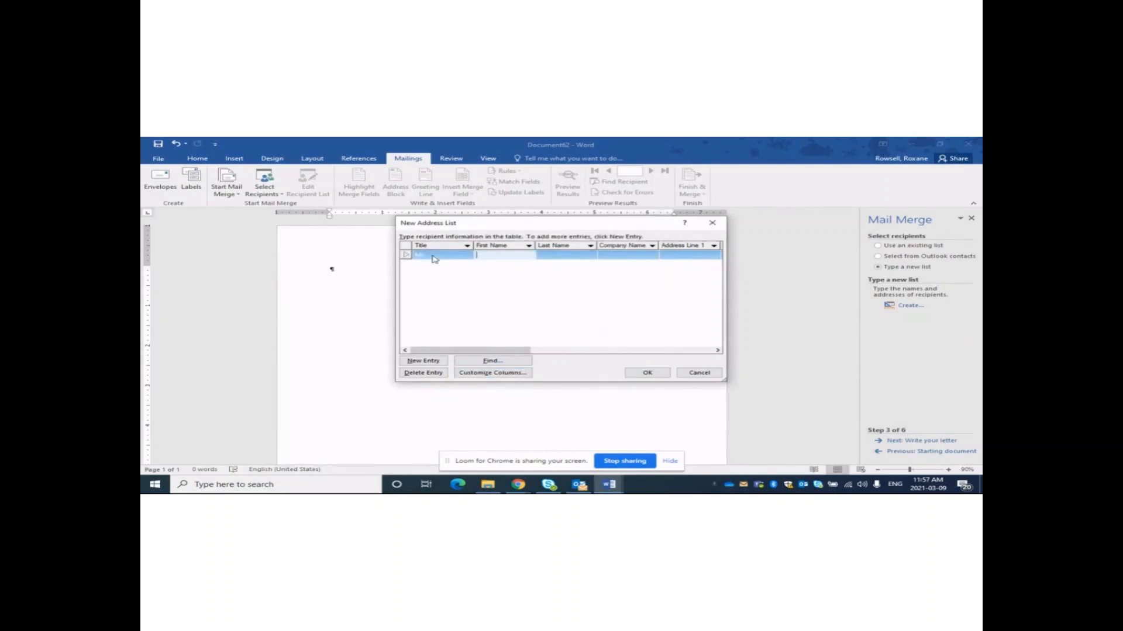
{"action": "type", "text": "Joe"}
{"action": "left_click", "coordinate": [423, 362]}
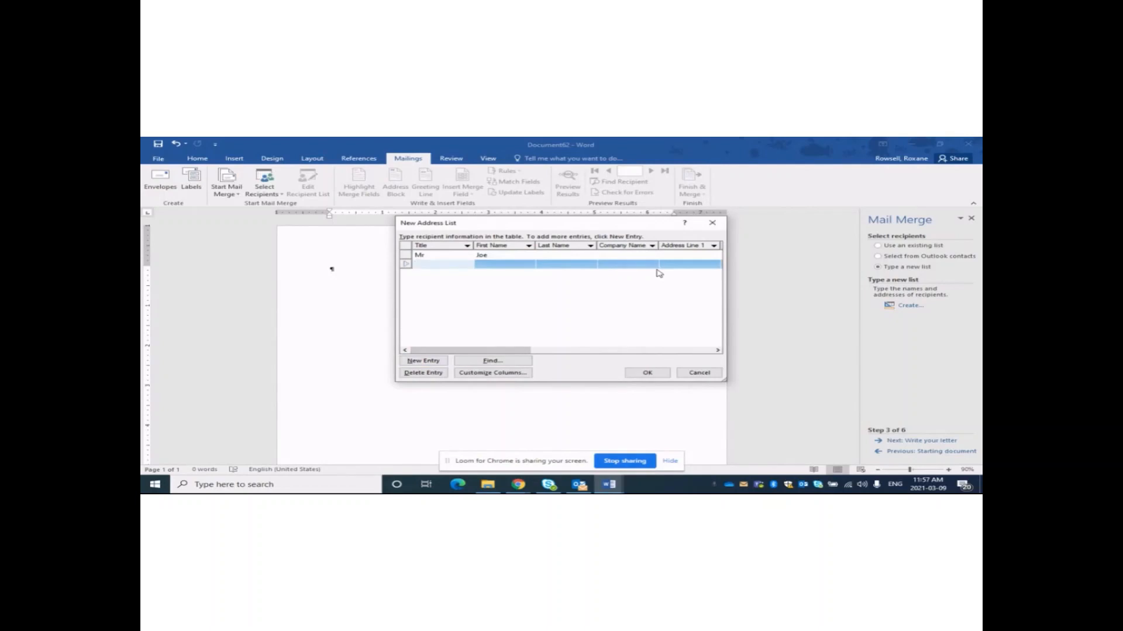
{"action": "left_click", "coordinate": [656, 377]}
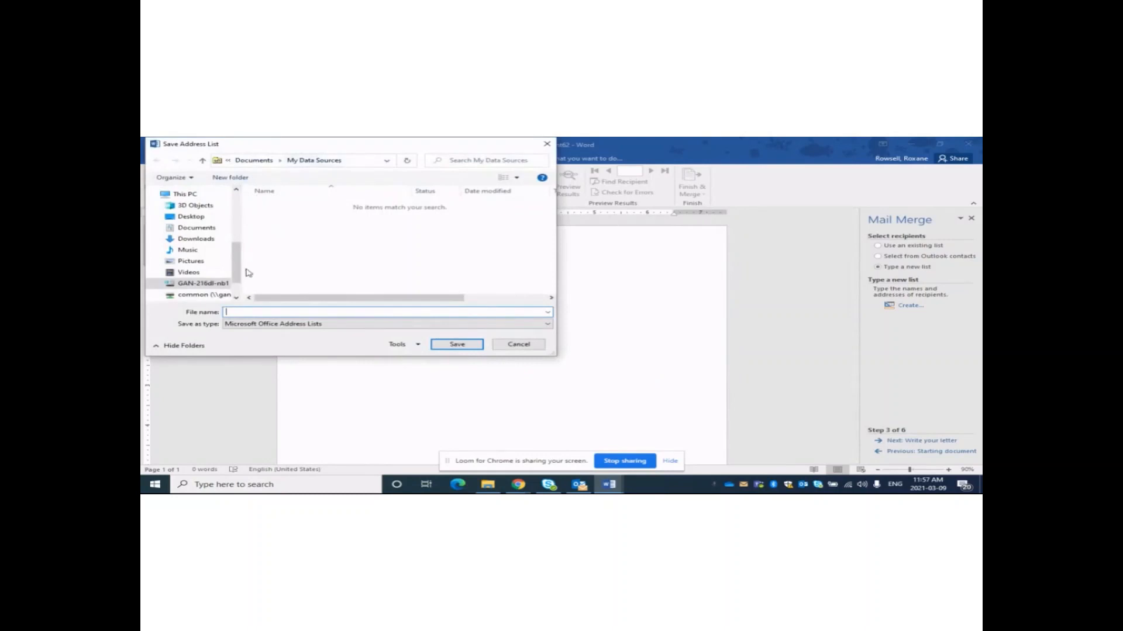
Discard the typed address list without saving and choose Use an existing list instead.
{"action": "scroll", "coordinate": [234, 263], "scroll_direction": "up", "scroll_amount": 5}
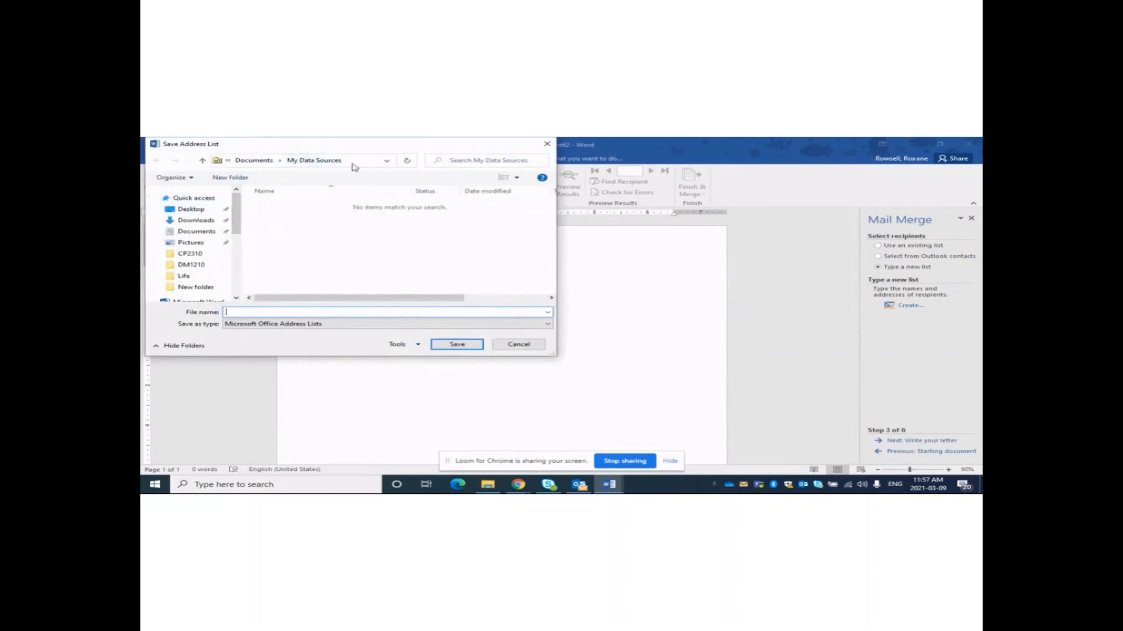
{"action": "left_click", "coordinate": [519, 344]}
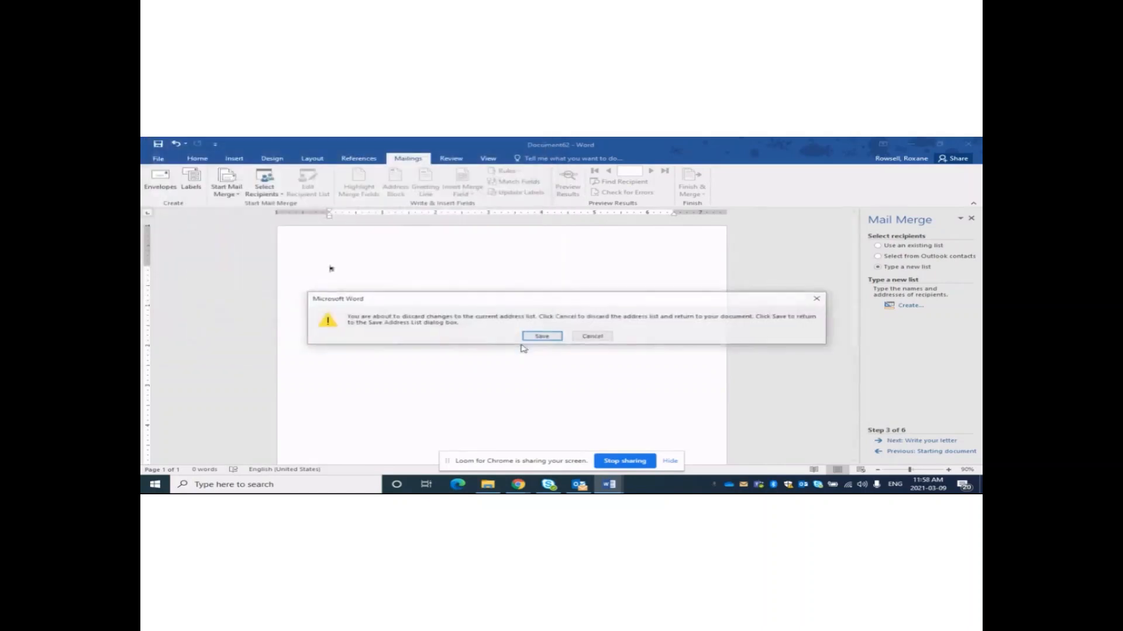
{"action": "left_click", "coordinate": [602, 336]}
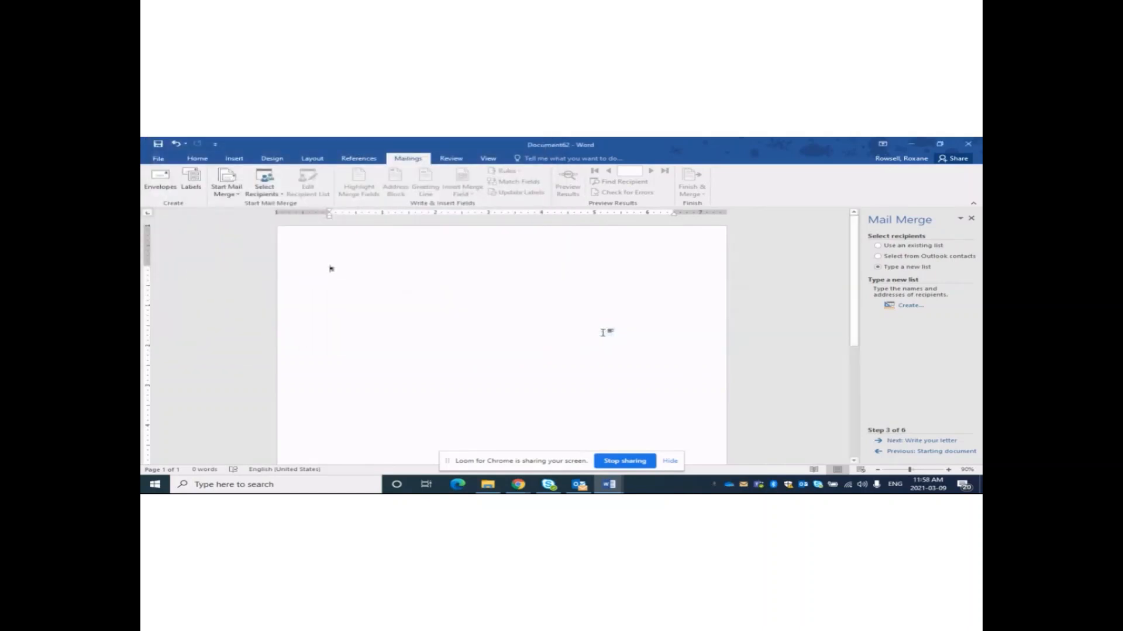
{"action": "left_click", "coordinate": [878, 246]}
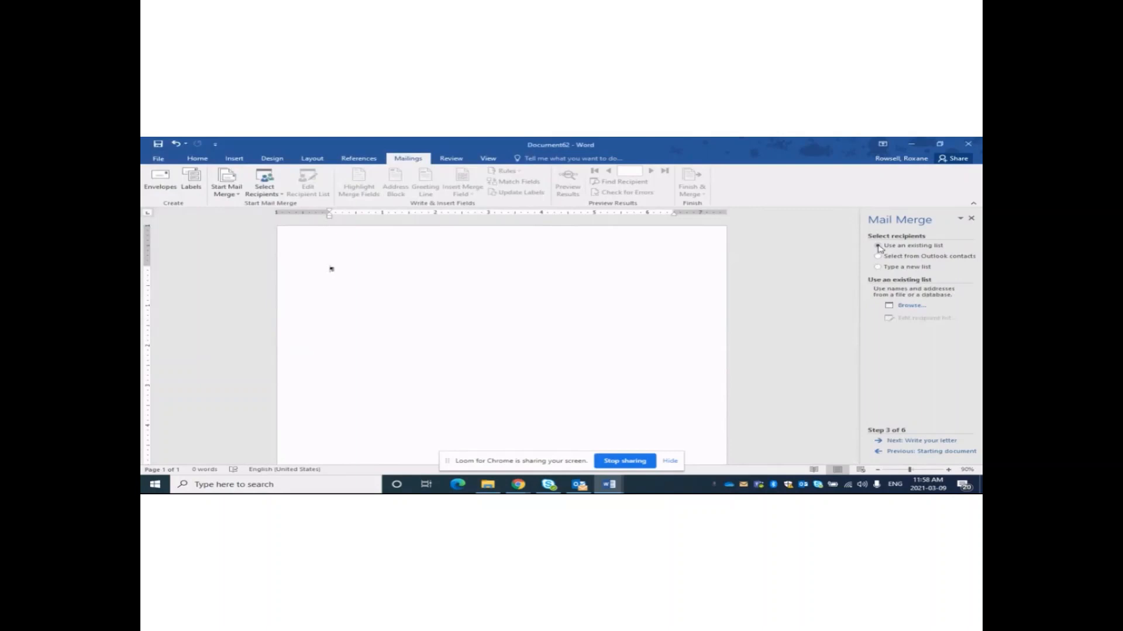
Open Sample Merge from the Desktop as the recipient data source.
{"action": "left_click", "coordinate": [908, 307]}
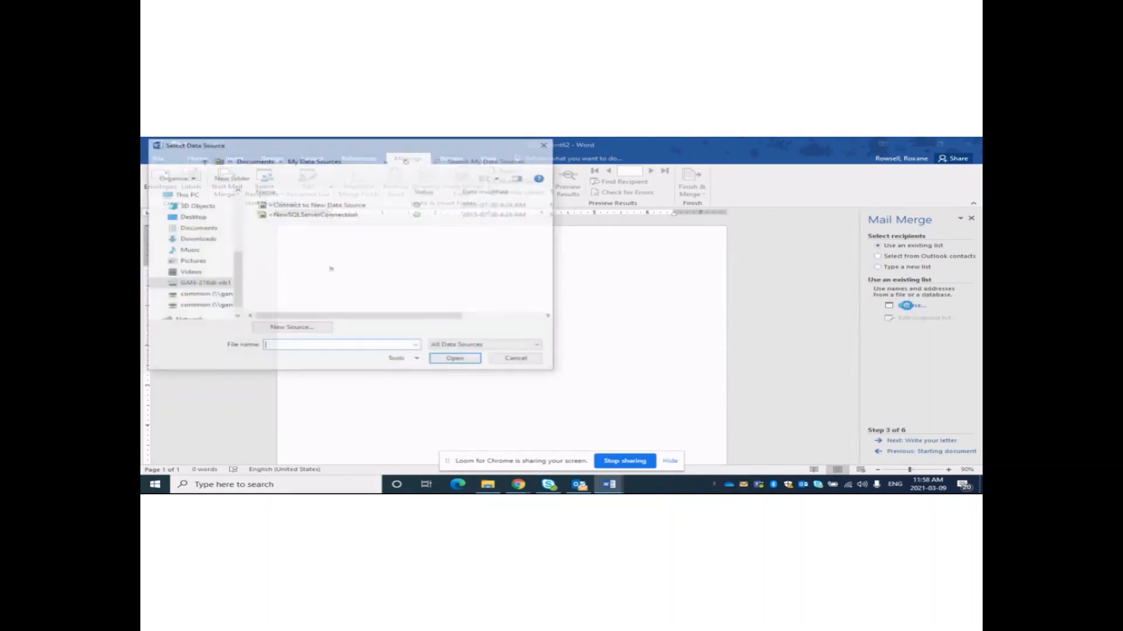
{"action": "scroll", "coordinate": [198, 258], "scroll_direction": "up", "scroll_amount": 5}
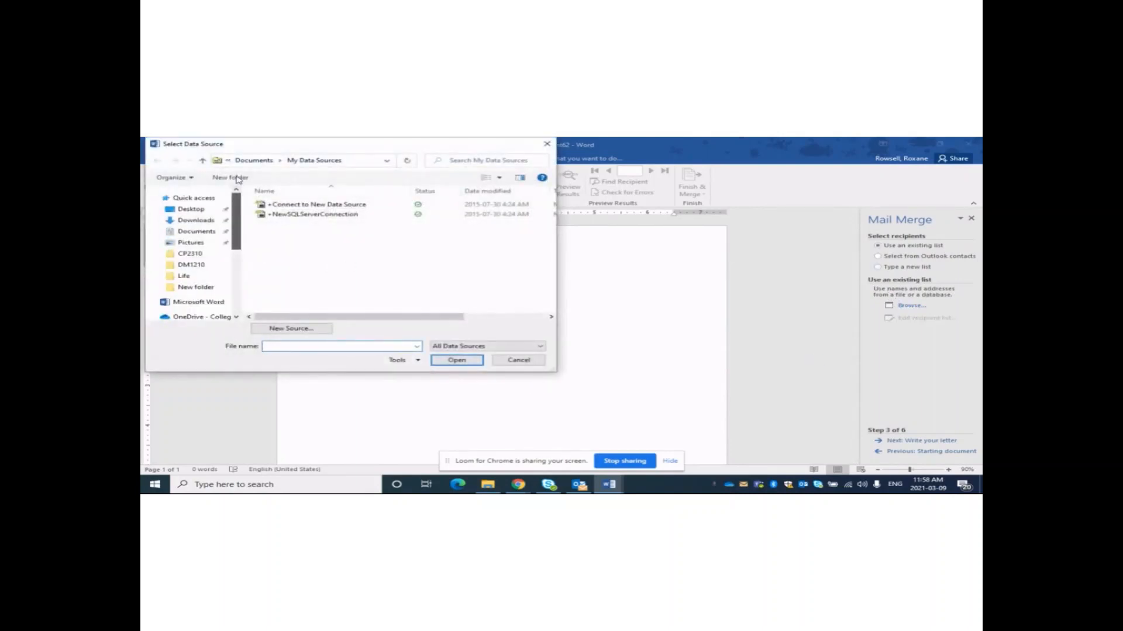
{"action": "left_click", "coordinate": [200, 209]}
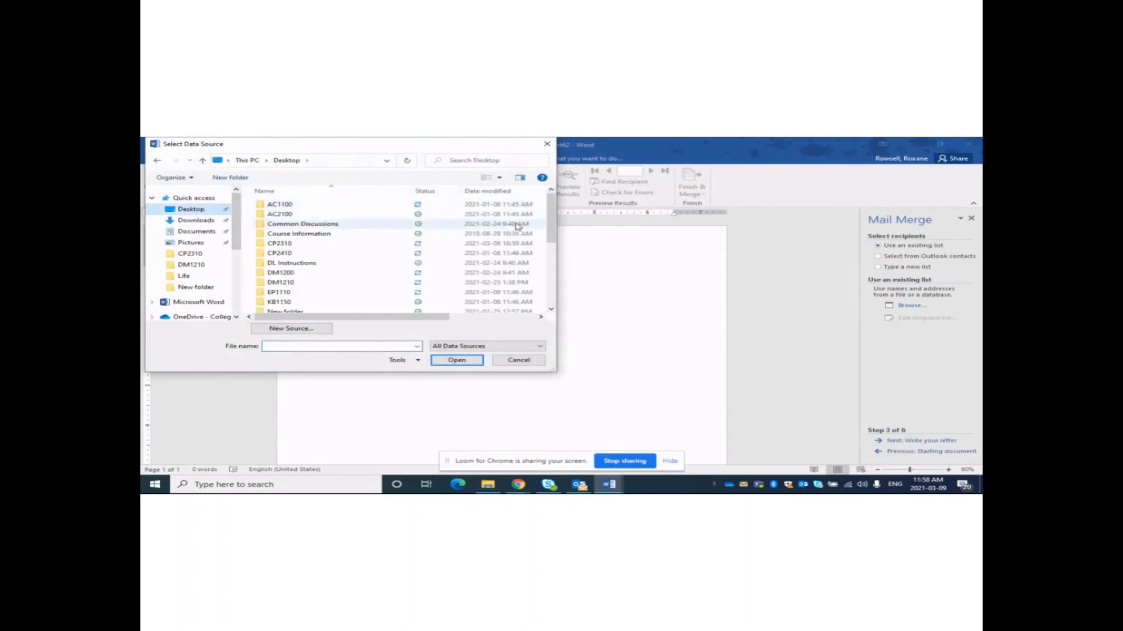
{"action": "scroll", "coordinate": [550, 222], "scroll_direction": "down", "scroll_amount": 8}
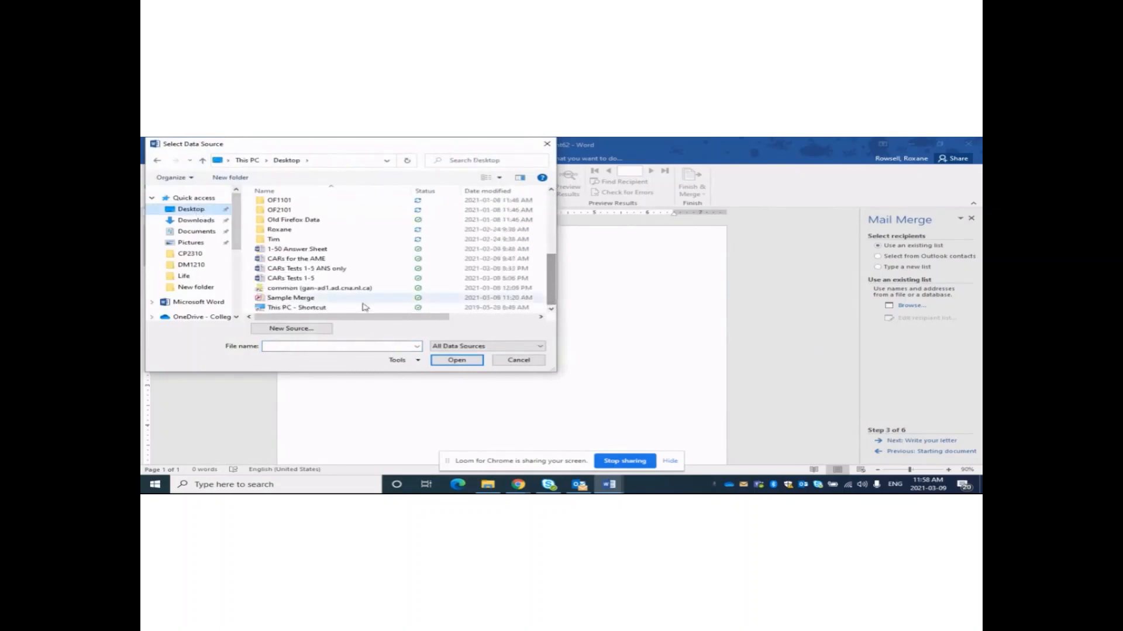
{"action": "left_click", "coordinate": [281, 299]}
{"action": "left_click", "coordinate": [455, 361]}
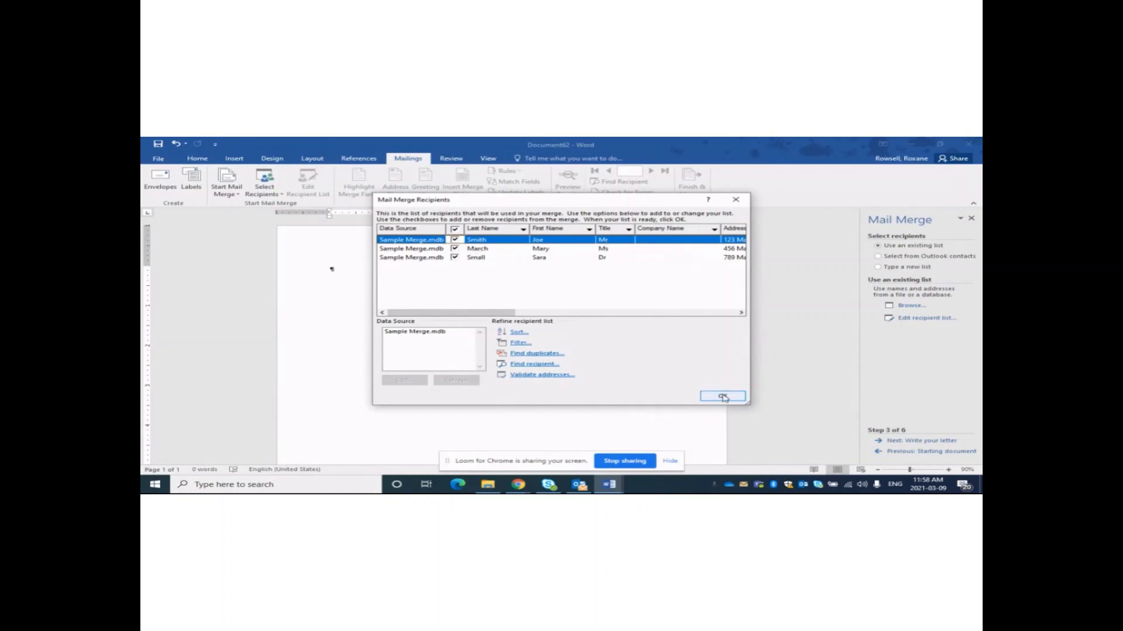
Confirm the three checked Sample Merge recipients and insert blank lines at the letter's top.
{"action": "left_click_drag", "start_coordinate": [485, 315], "coordinate": [449, 375]}
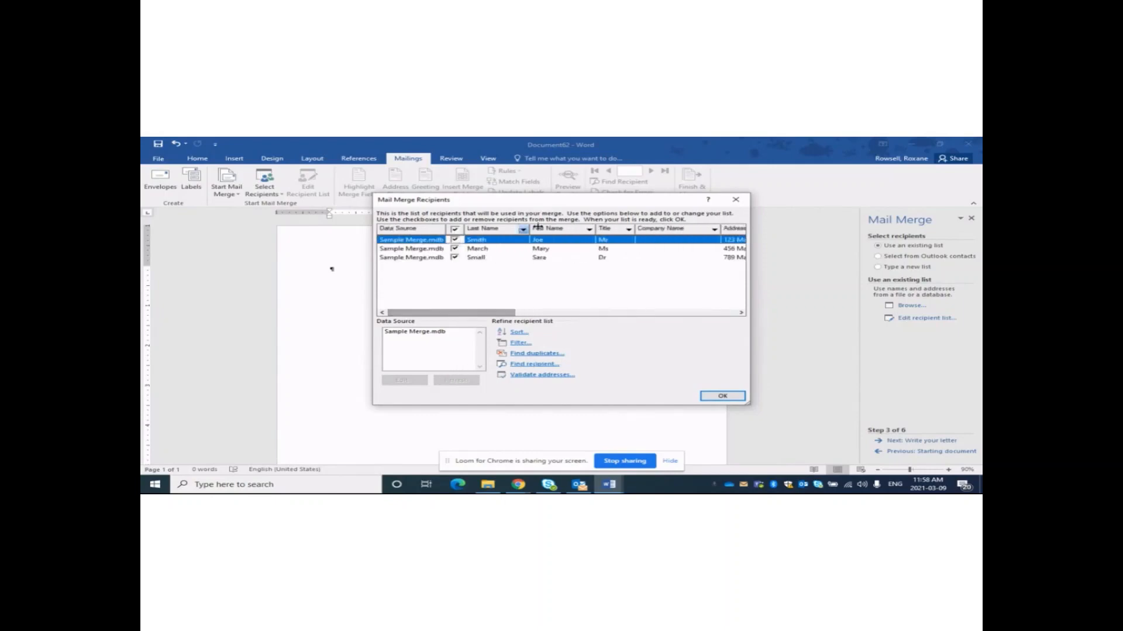
{"action": "left_click", "coordinate": [721, 395]}
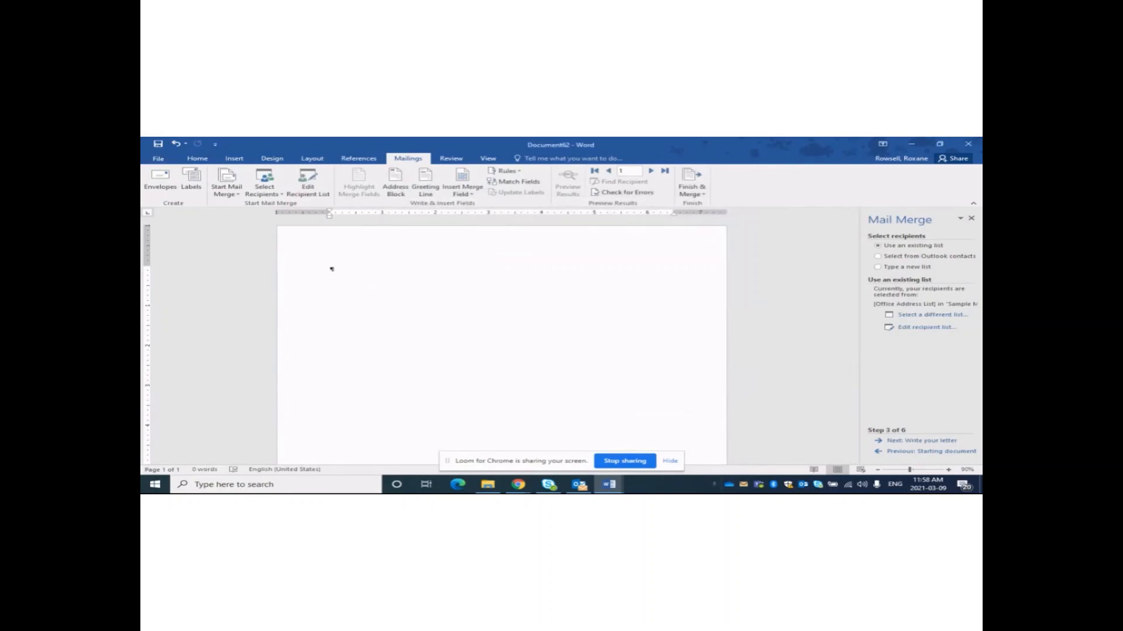
{"action": "key", "text": "Return"}
{"action": "key", "text": "Return"}
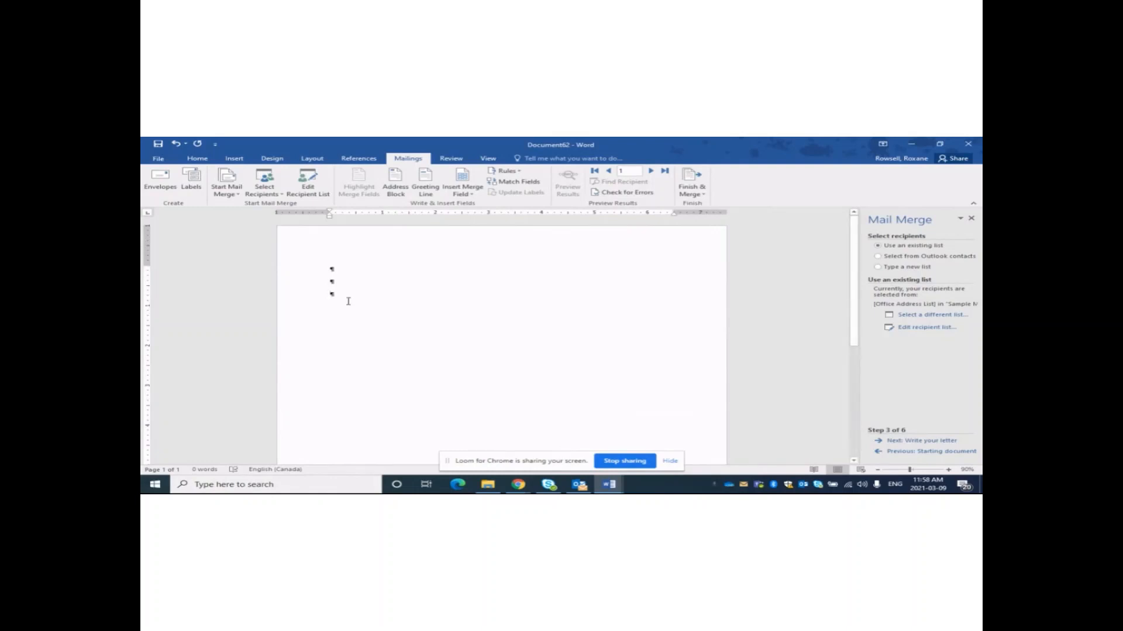
Enter the date March 9, 2021 and bring up the Insert Address Block dialog.
{"action": "type", "text": "March"}
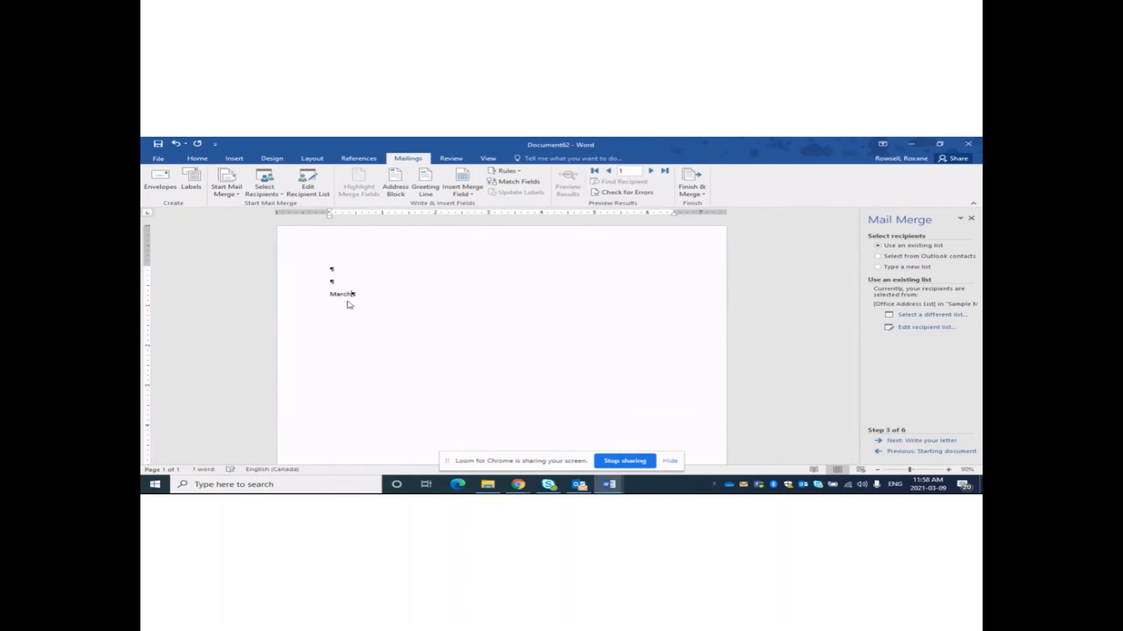
{"action": "key", "text": "Return"}
{"action": "key", "text": "Return"}
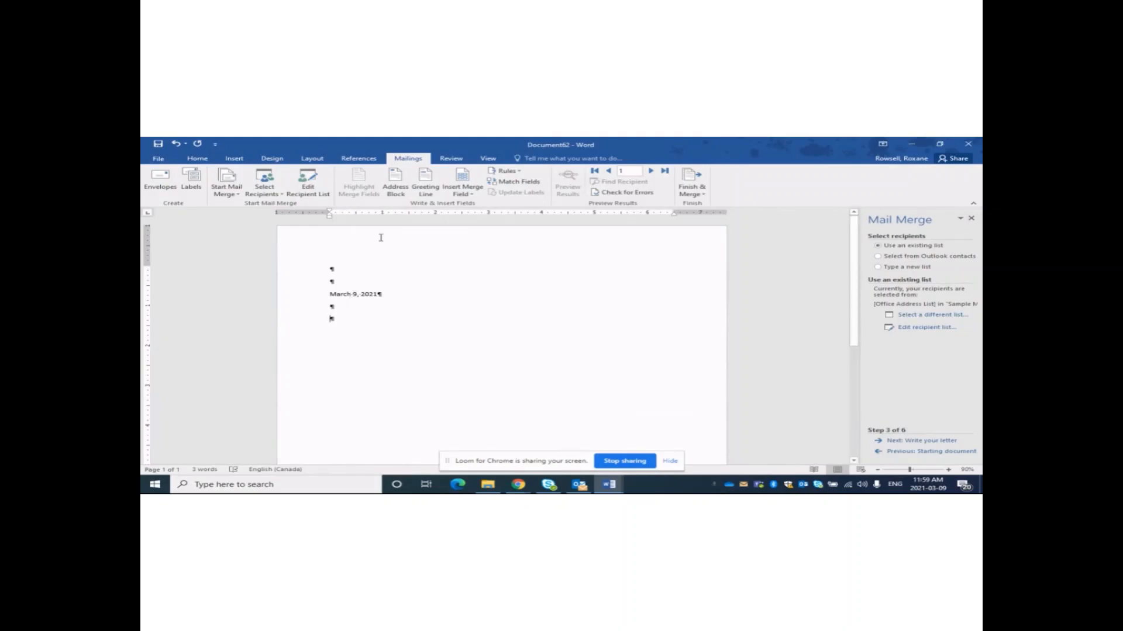
{"action": "left_click", "coordinate": [391, 194]}
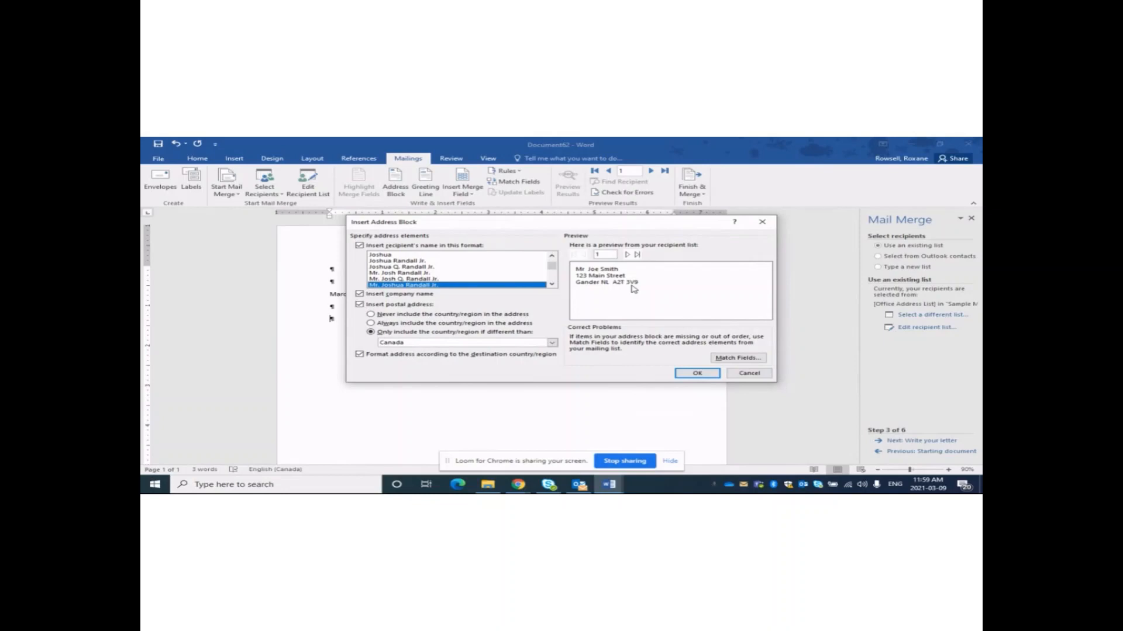
Insert the address block below the date and advance the wizard to Step 5 preview.
{"action": "left_click", "coordinate": [709, 375]}
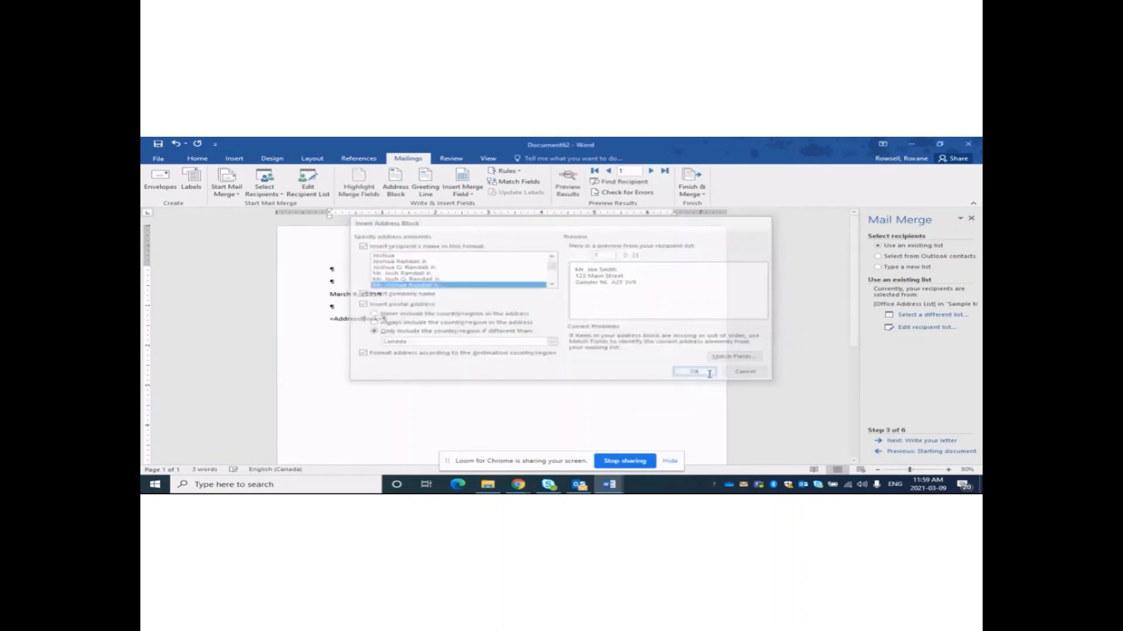
{"action": "key", "text": "Return"}
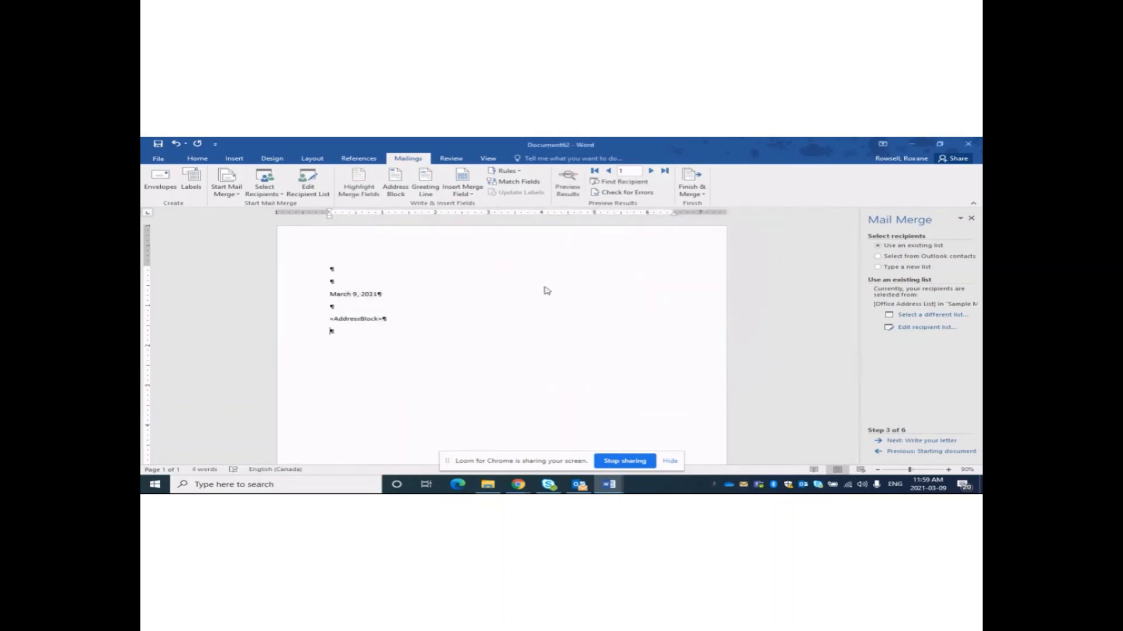
{"action": "left_click", "coordinate": [353, 318]}
{"action": "left_click", "coordinate": [354, 347]}
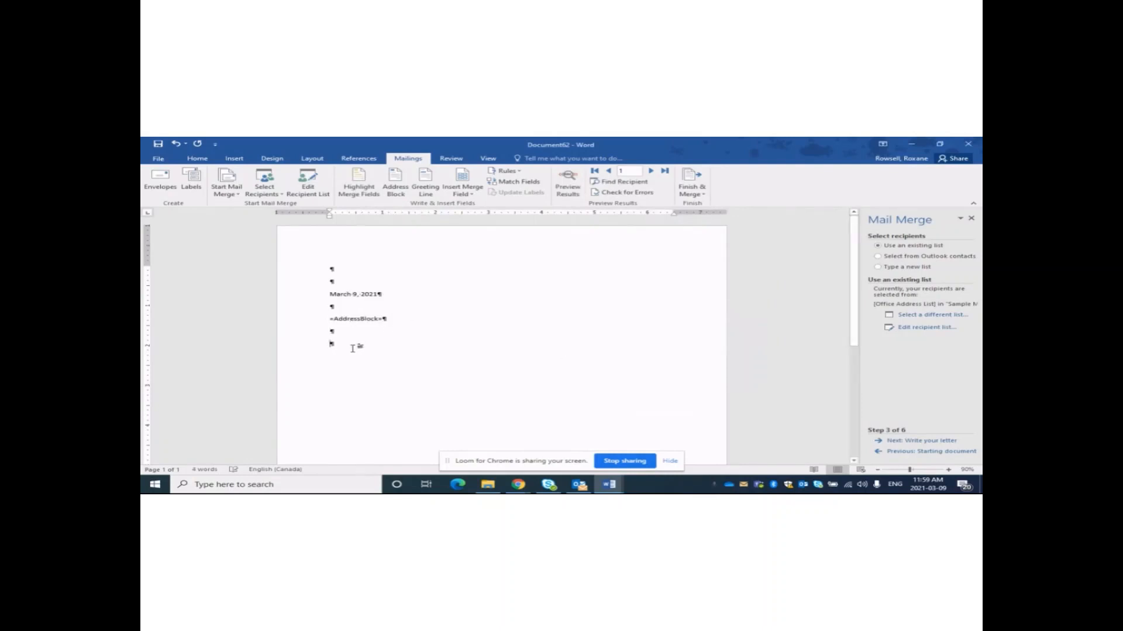
{"action": "left_click", "coordinate": [941, 442]}
{"action": "left_click", "coordinate": [943, 442]}
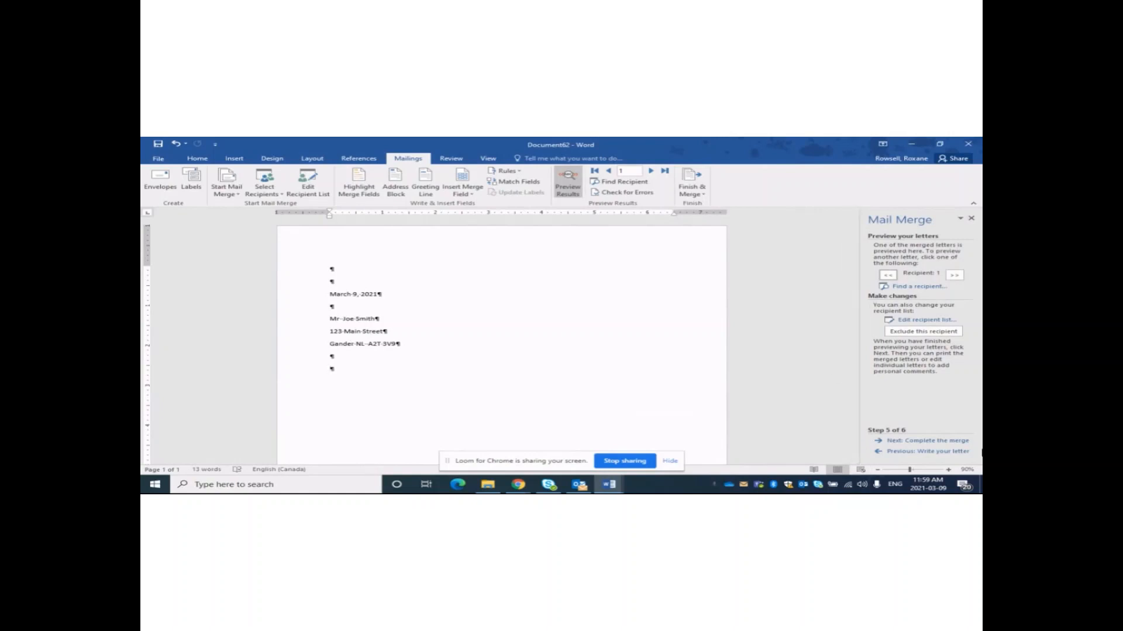
Go back to wizard Step 3 and delete the «AddressBlock» field.
{"action": "left_click", "coordinate": [893, 454]}
{"action": "left_click", "coordinate": [894, 454]}
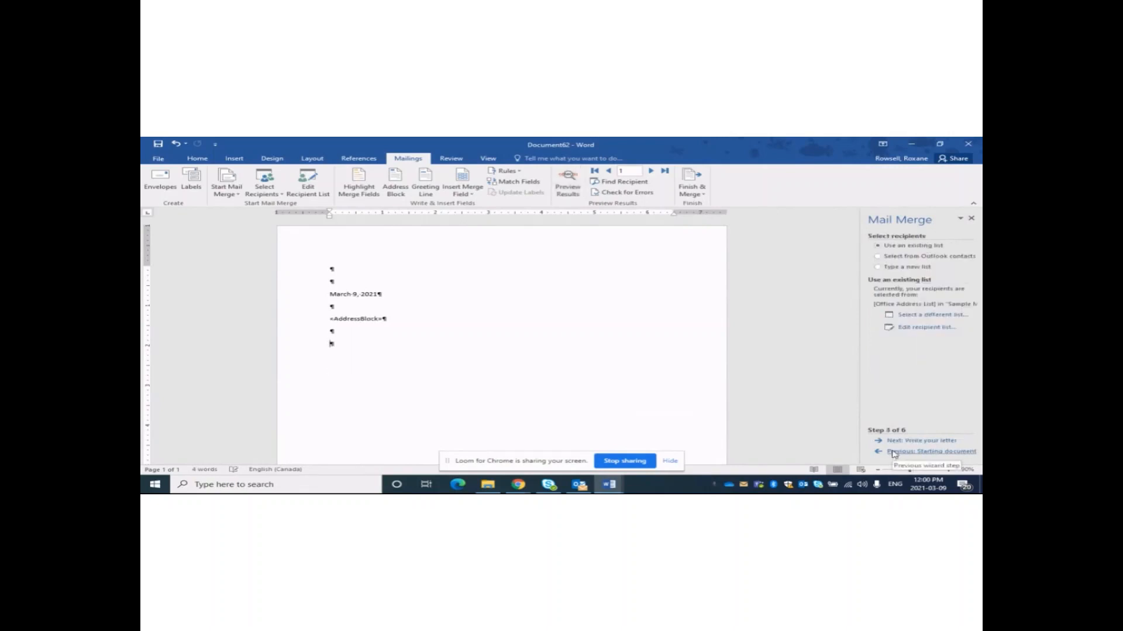
{"action": "double_click", "coordinate": [389, 322]}
{"action": "key", "text": "Delete"}
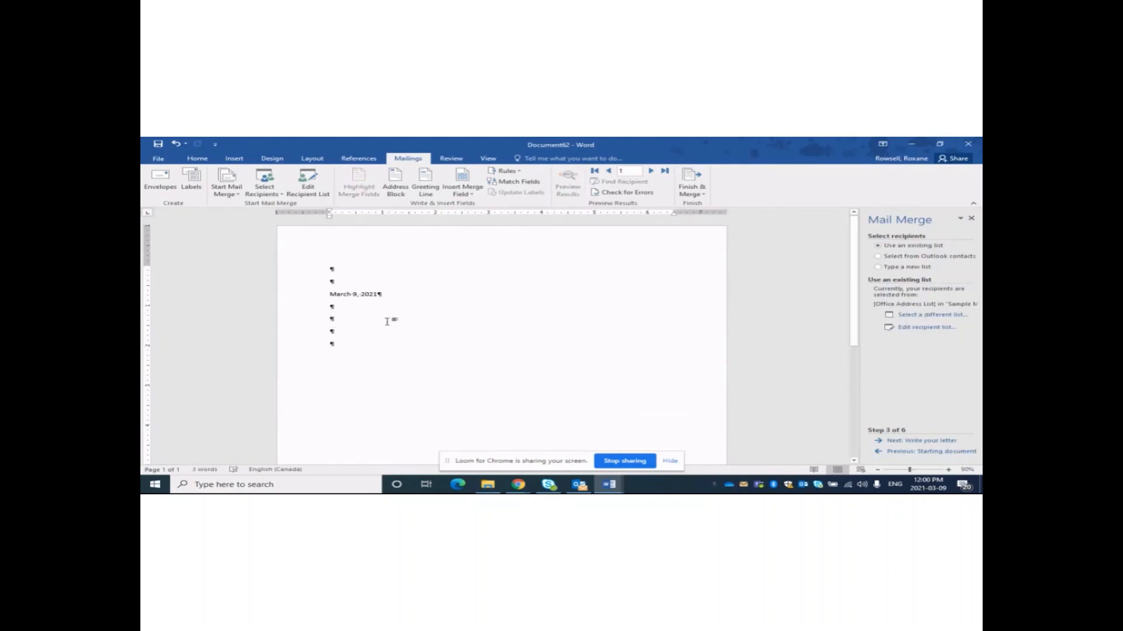
Insert the Title, First_Name and Last_Name merge fields on the first address line.
{"action": "left_click", "coordinate": [461, 194]}
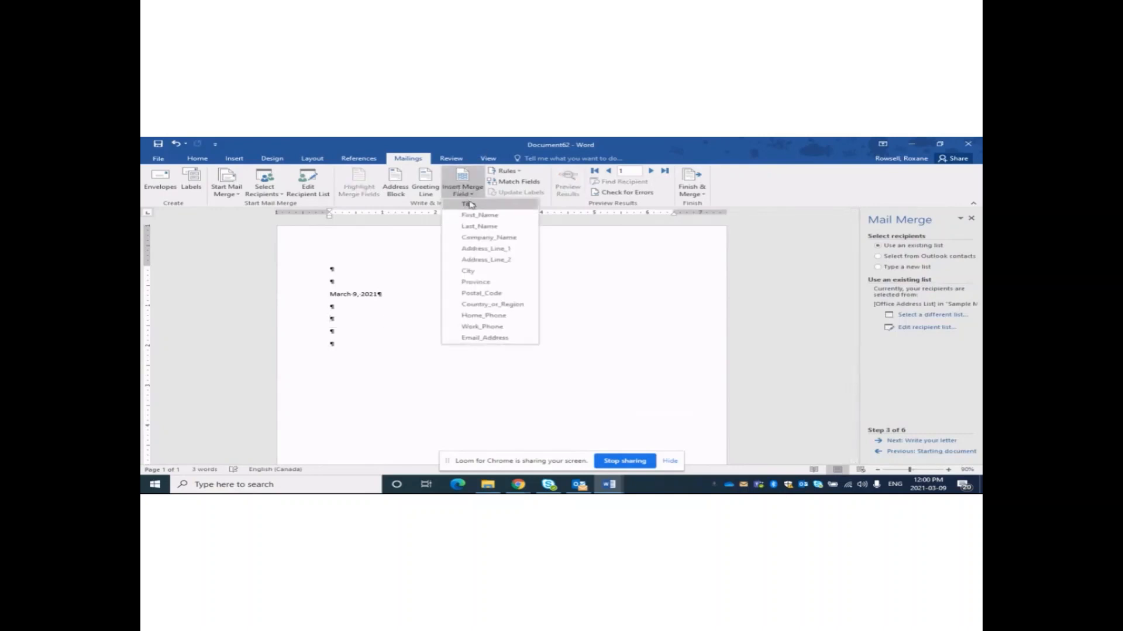
{"action": "left_click", "coordinate": [471, 205]}
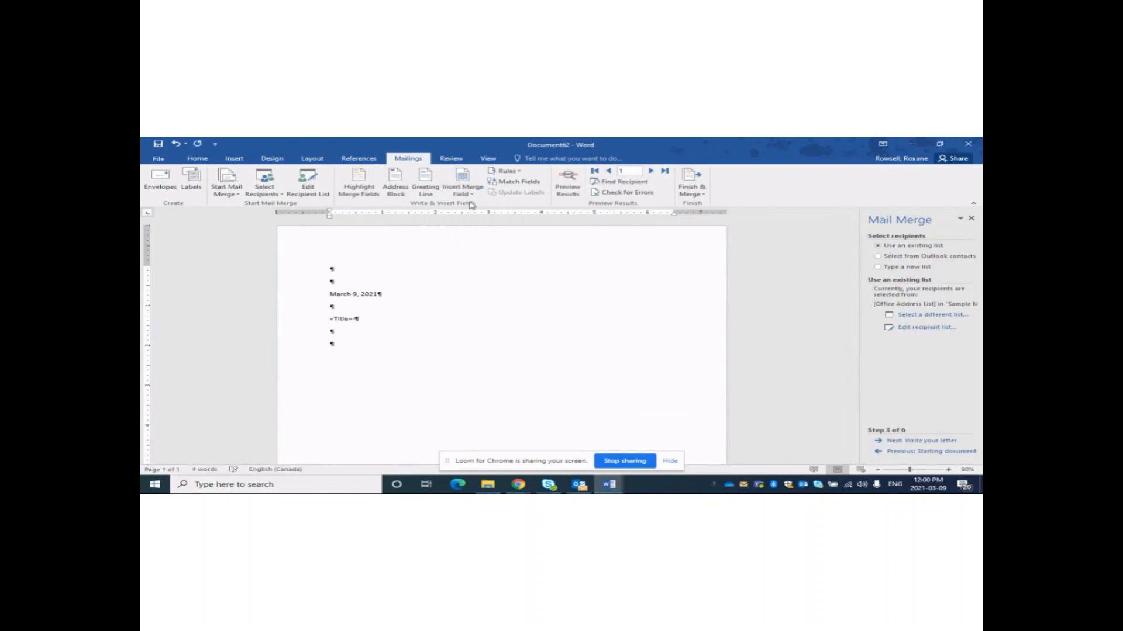
{"action": "left_click", "coordinate": [462, 181]}
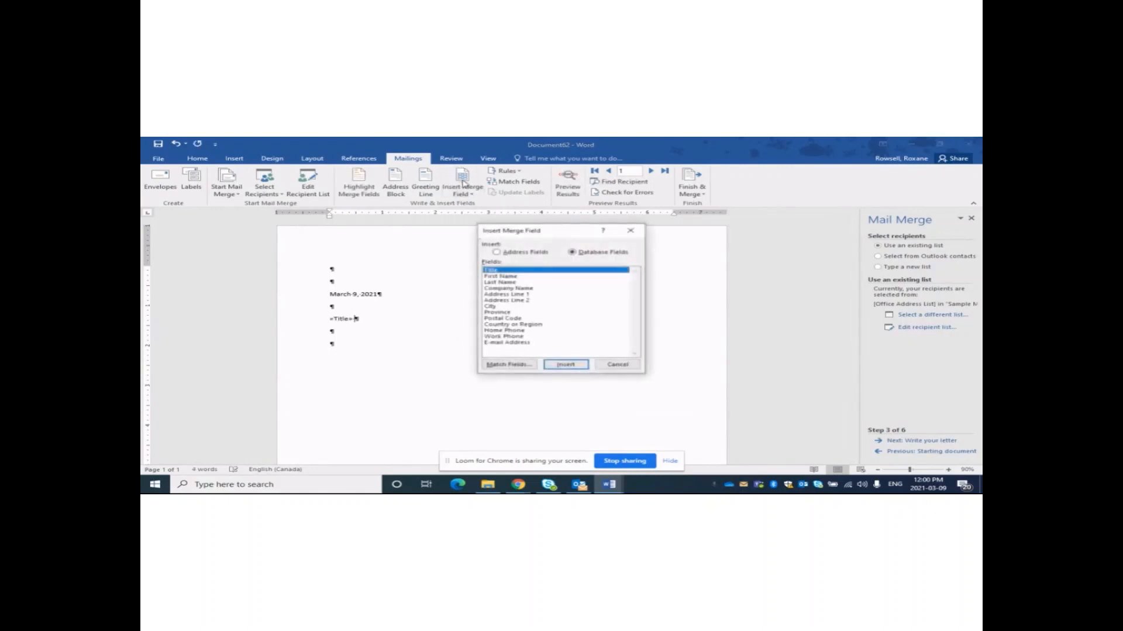
{"action": "left_click", "coordinate": [499, 277]}
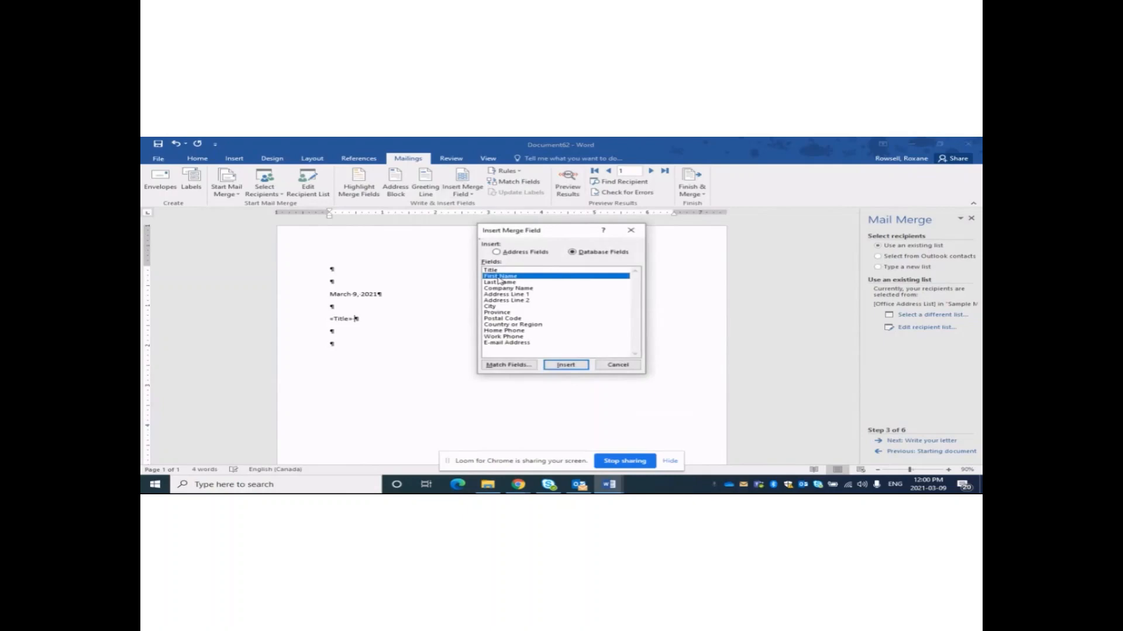
{"action": "double_click", "coordinate": [565, 365]}
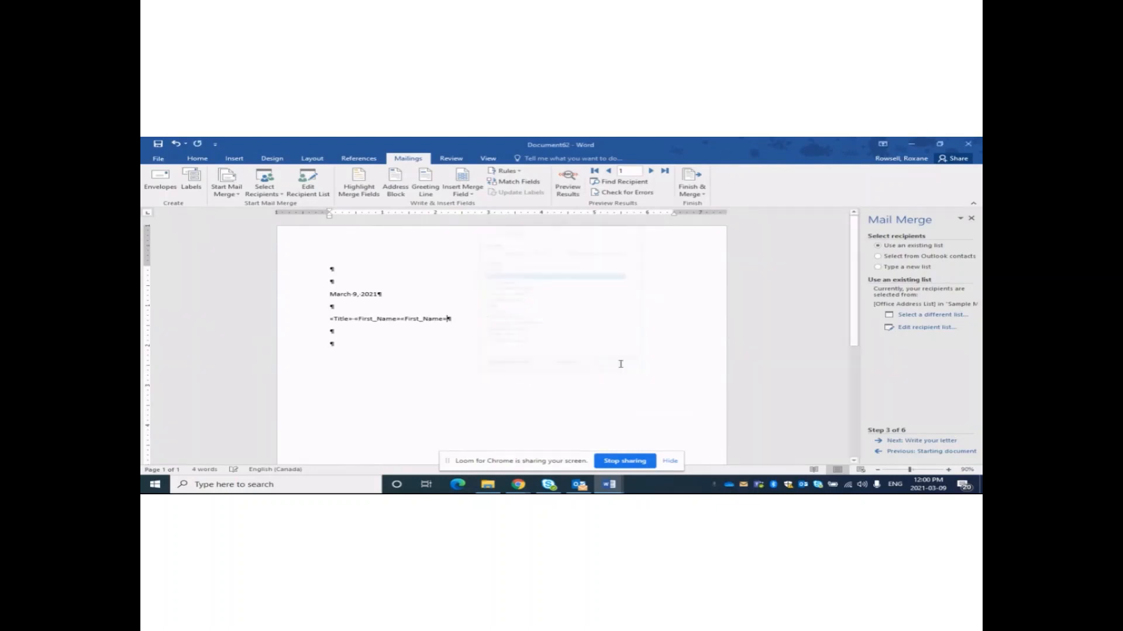
{"action": "left_click", "coordinate": [618, 364]}
{"action": "key", "text": "BackSpace"}
{"action": "key", "text": "BackSpace"}
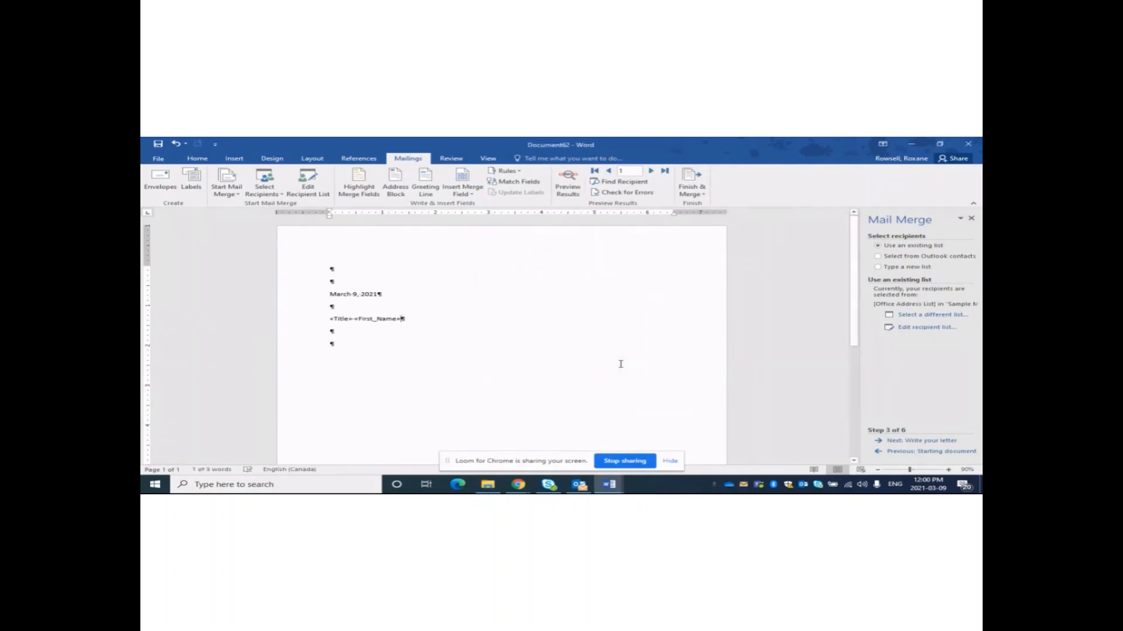
{"action": "left_click", "coordinate": [463, 193]}
{"action": "left_click", "coordinate": [480, 227]}
Add the Address_Line_1 field on its own line below the name.
{"action": "key", "text": "Return"}
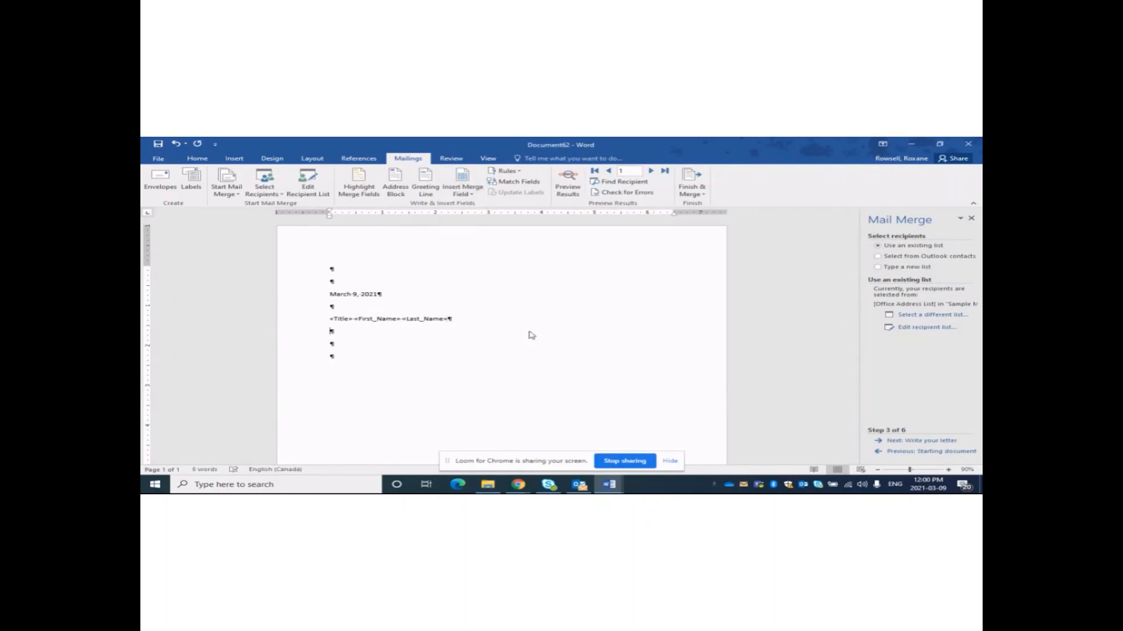
{"action": "key", "text": "Delete"}
{"action": "key", "text": "Delete"}
{"action": "left_click", "coordinate": [471, 193]}
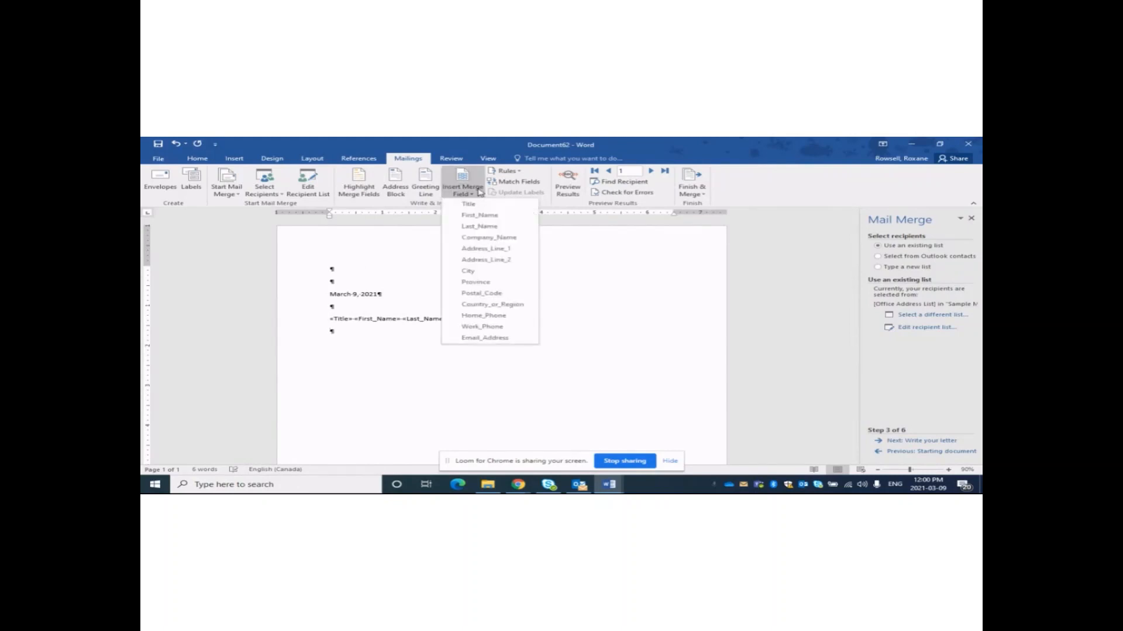
{"action": "left_click", "coordinate": [484, 248]}
{"action": "key", "text": "Return"}
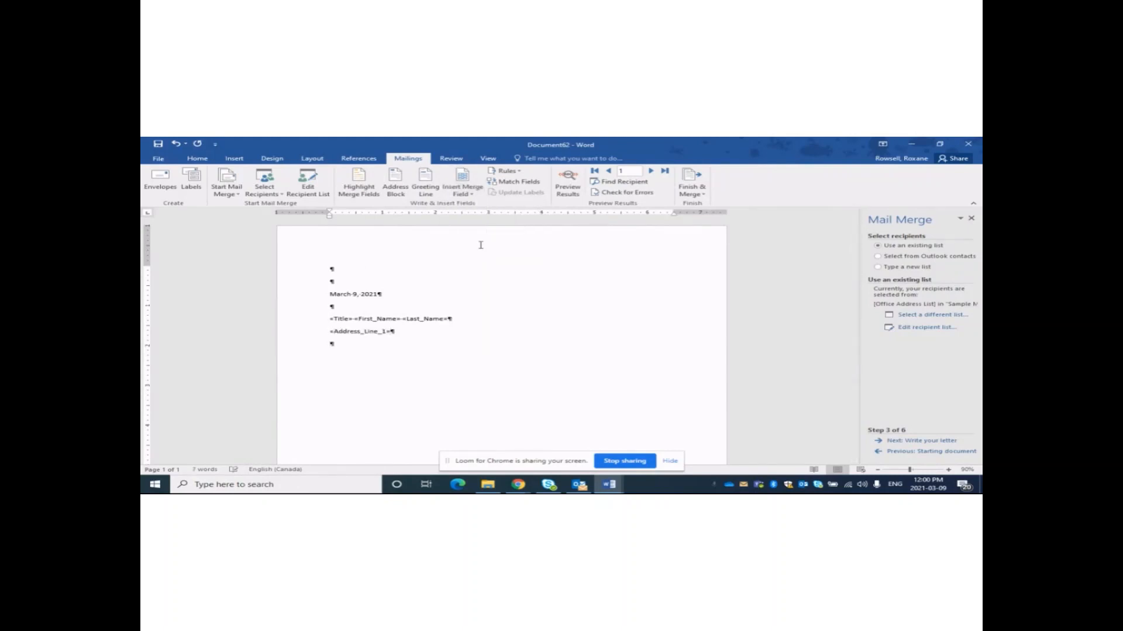
Add the City, Province and Postal_Code fields on the third address line.
{"action": "left_click", "coordinate": [468, 195]}
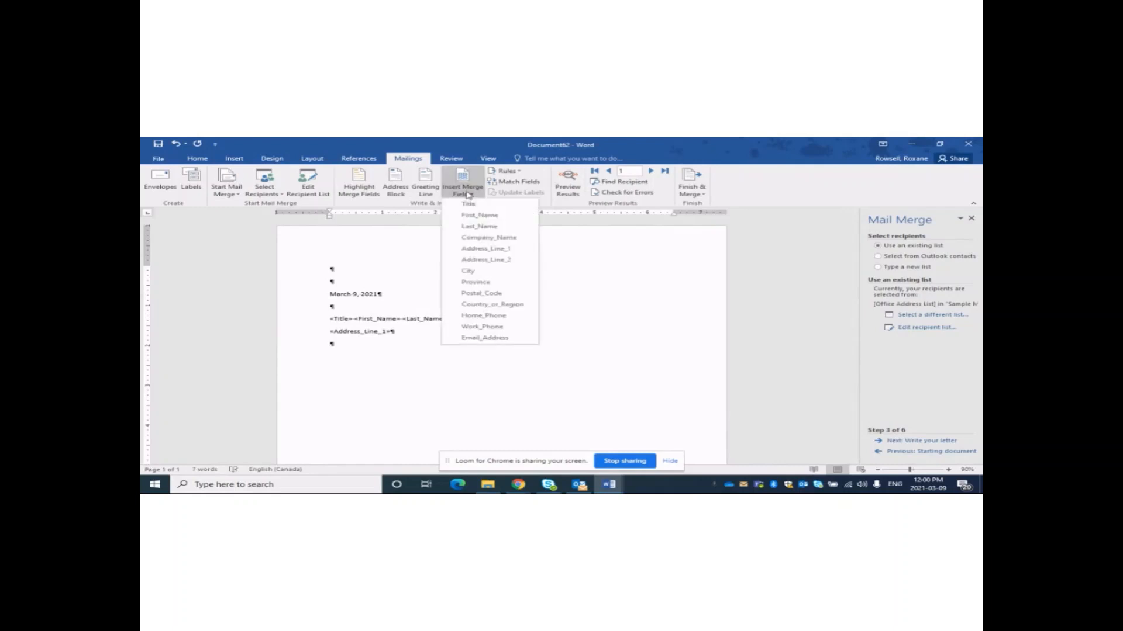
{"action": "left_click", "coordinate": [479, 270]}
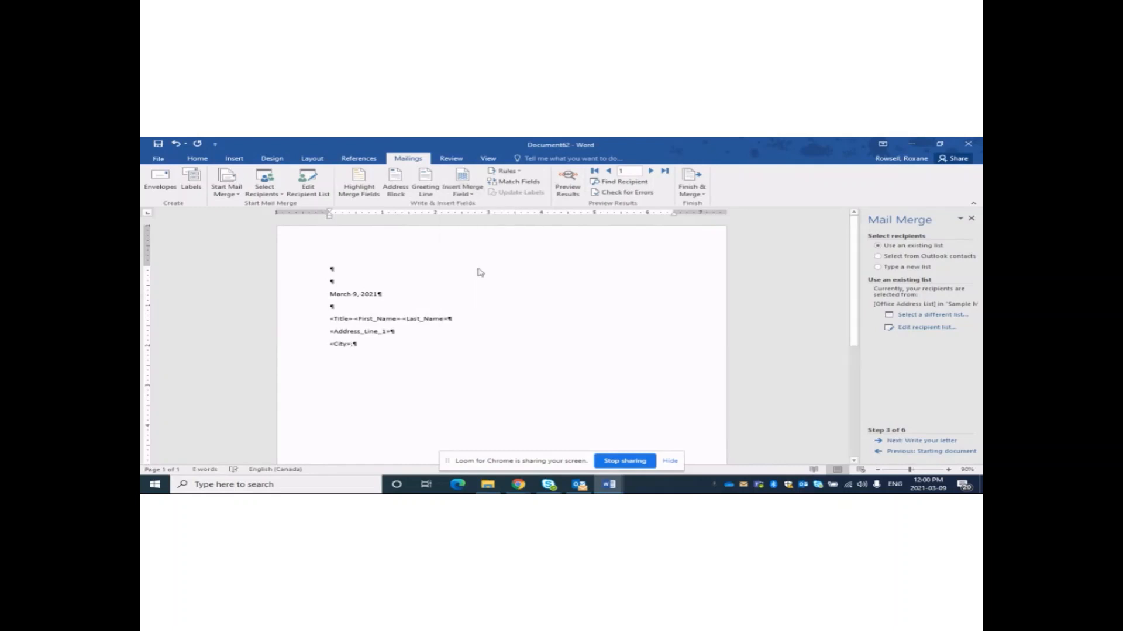
{"action": "left_click", "coordinate": [463, 196]}
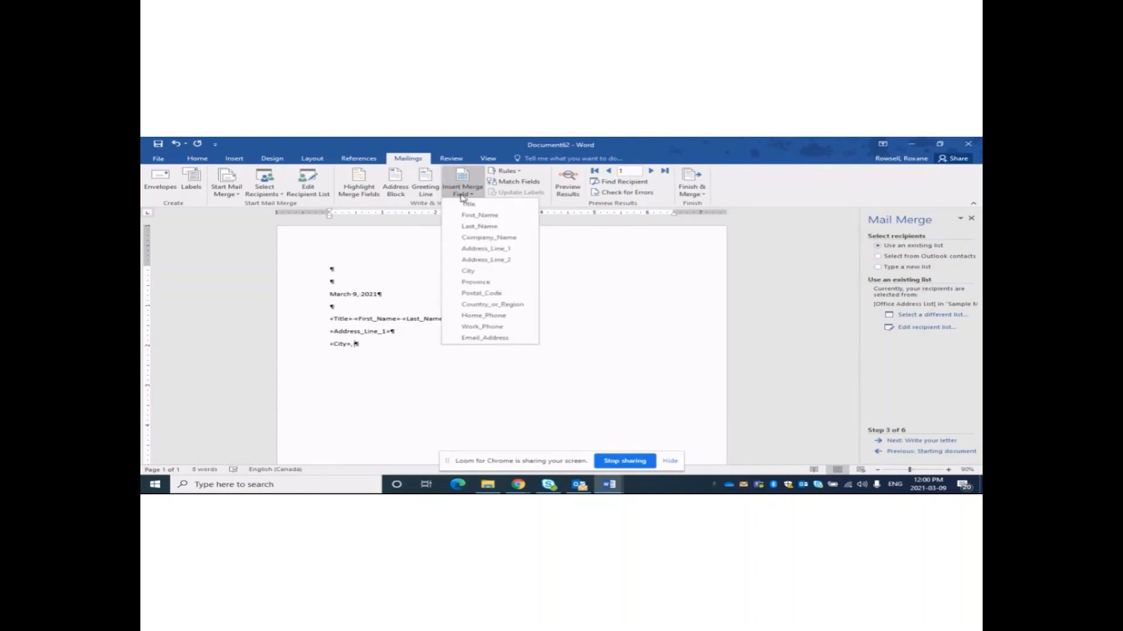
{"action": "left_click", "coordinate": [477, 283]}
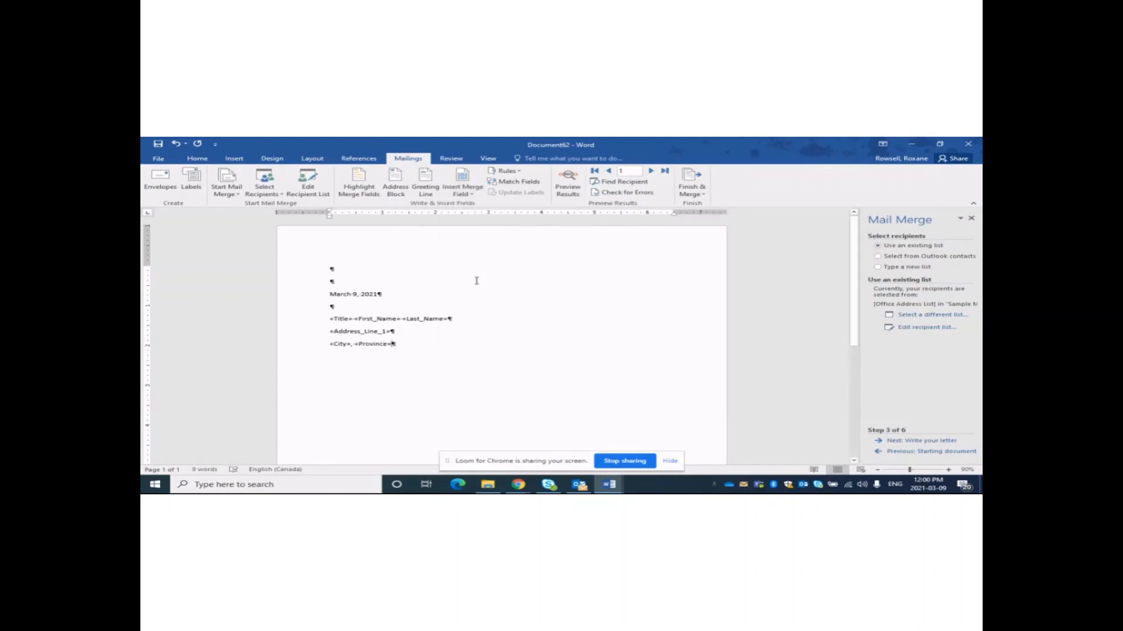
{"action": "key", "text": "shift+Left"}
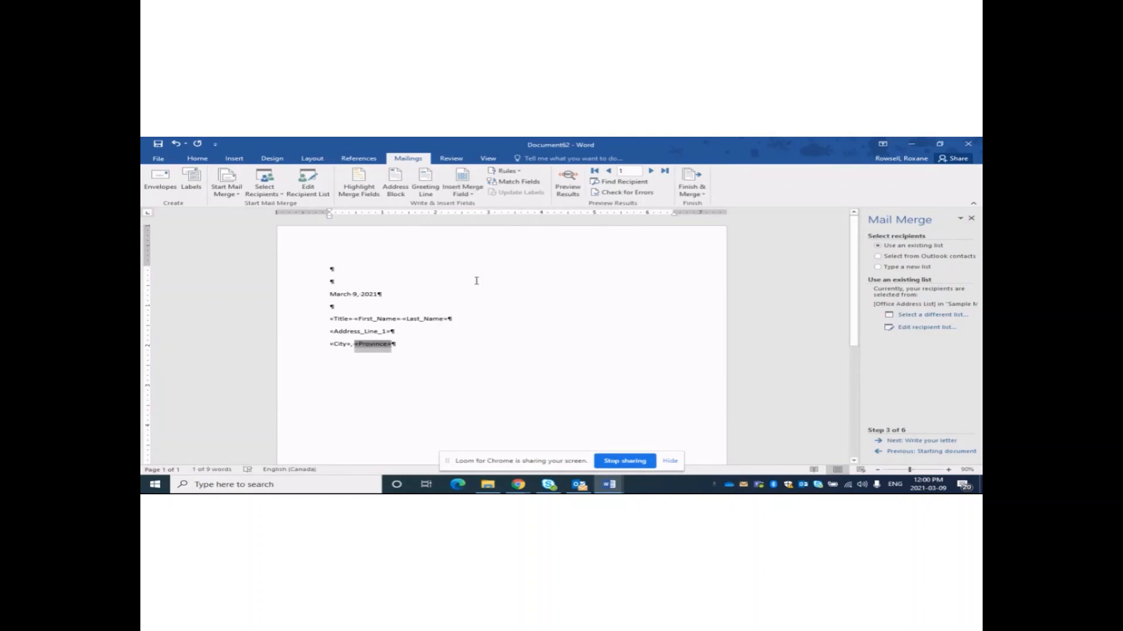
{"action": "key", "text": "Right"}
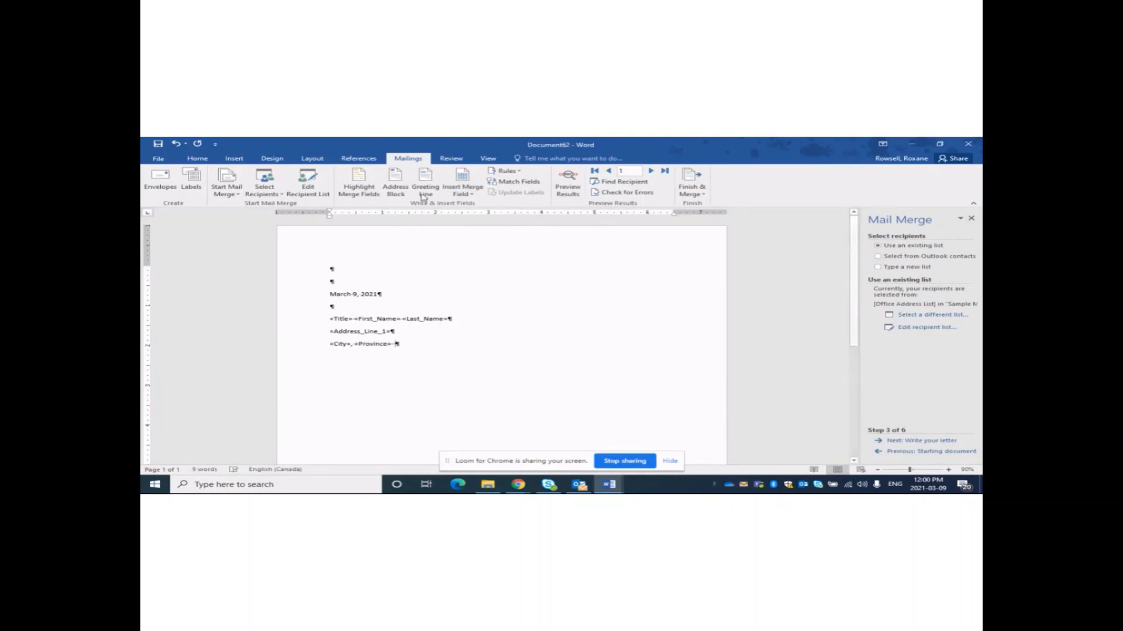
{"action": "left_click", "coordinate": [462, 192]}
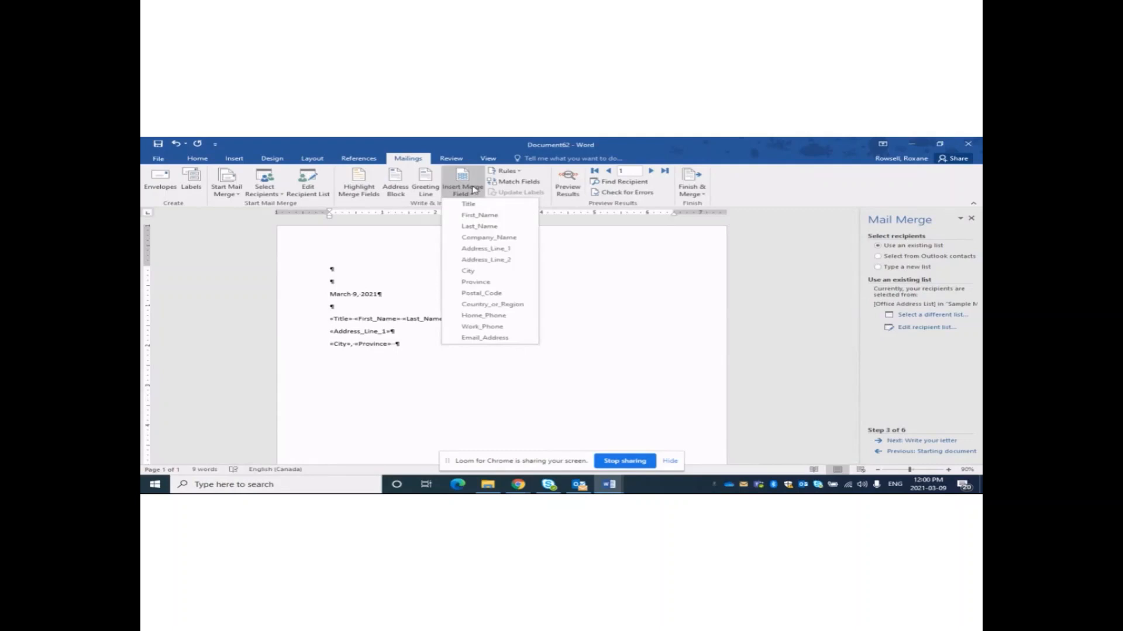
{"action": "left_click", "coordinate": [492, 293]}
{"action": "key", "text": "Return"}
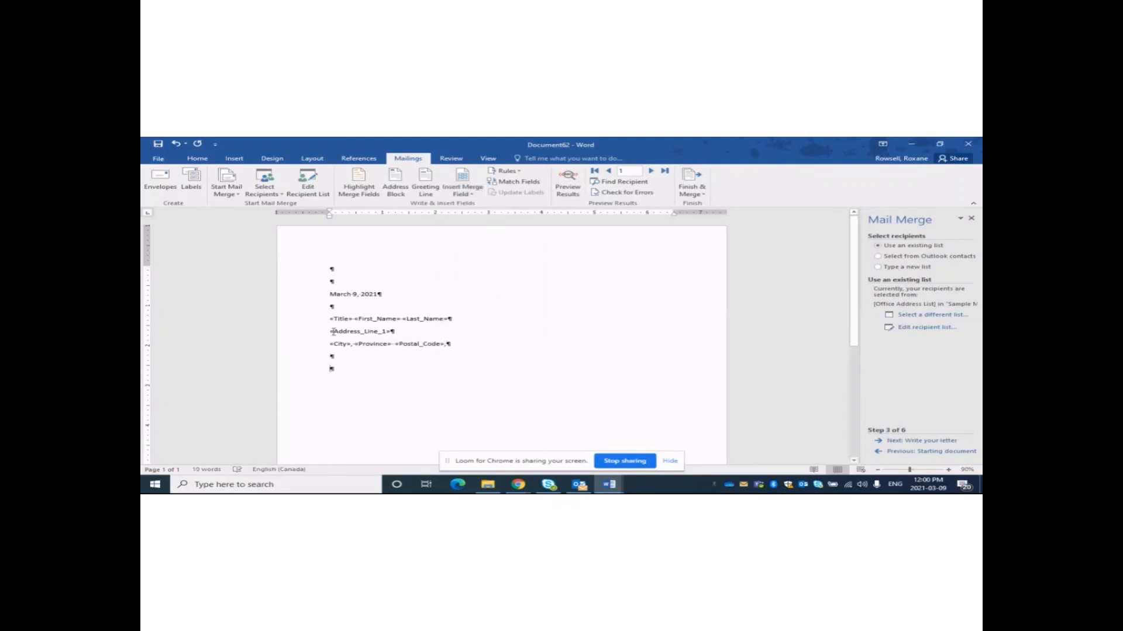
Remove the space after paragraph from the name and Address_Line_1 lines.
{"action": "left_click_drag", "start_coordinate": [331, 319], "coordinate": [403, 333]}
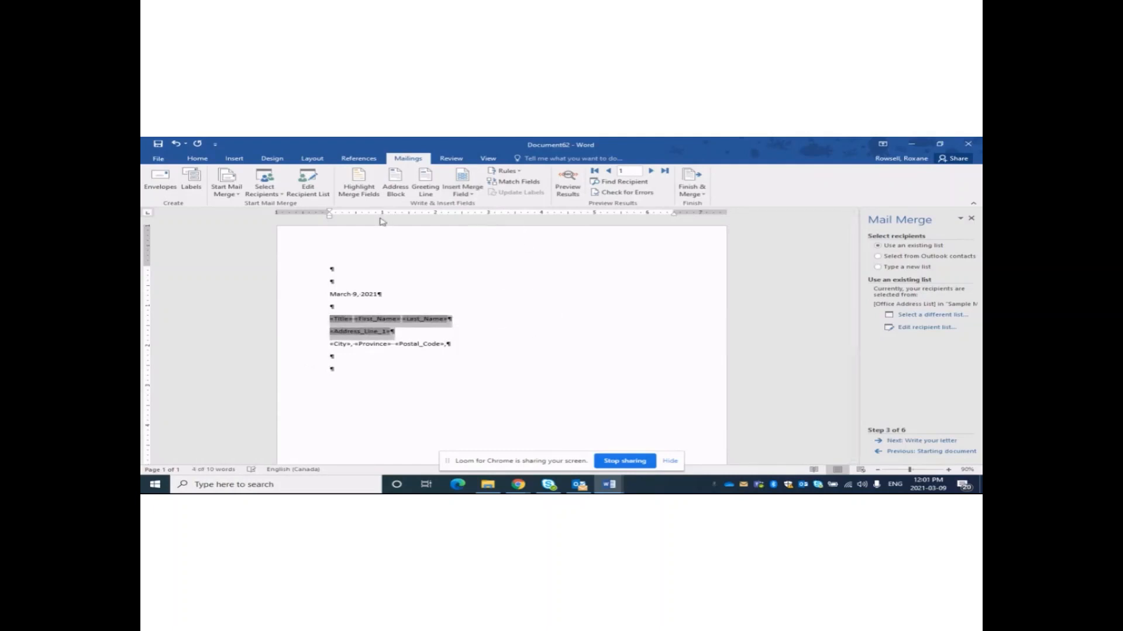
{"action": "left_click", "coordinate": [198, 159]}
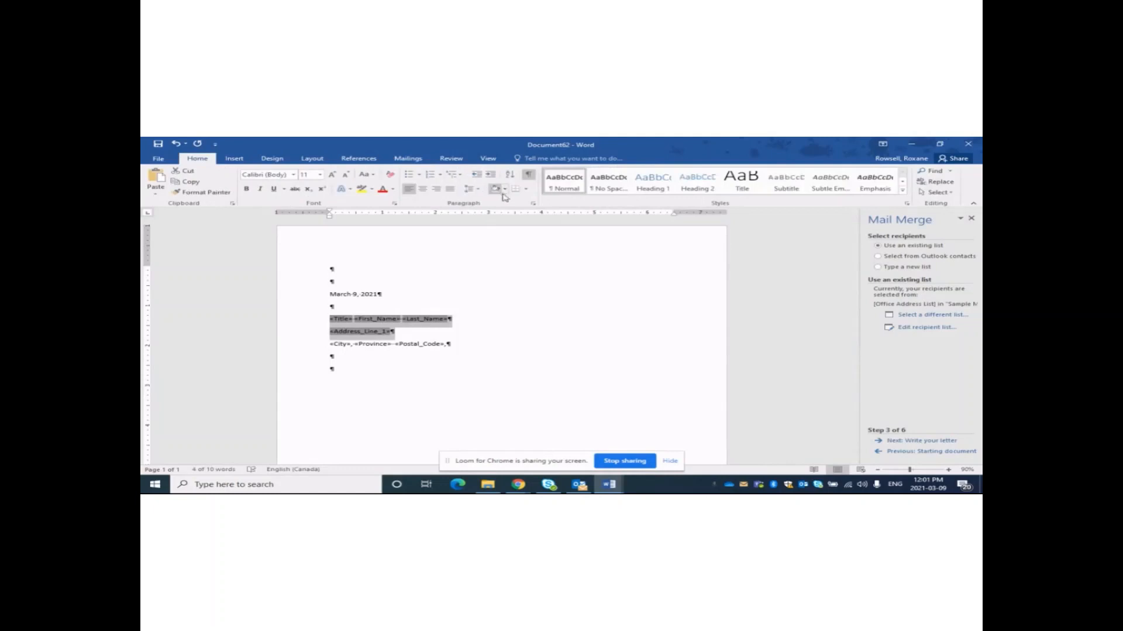
{"action": "left_click", "coordinate": [475, 189]}
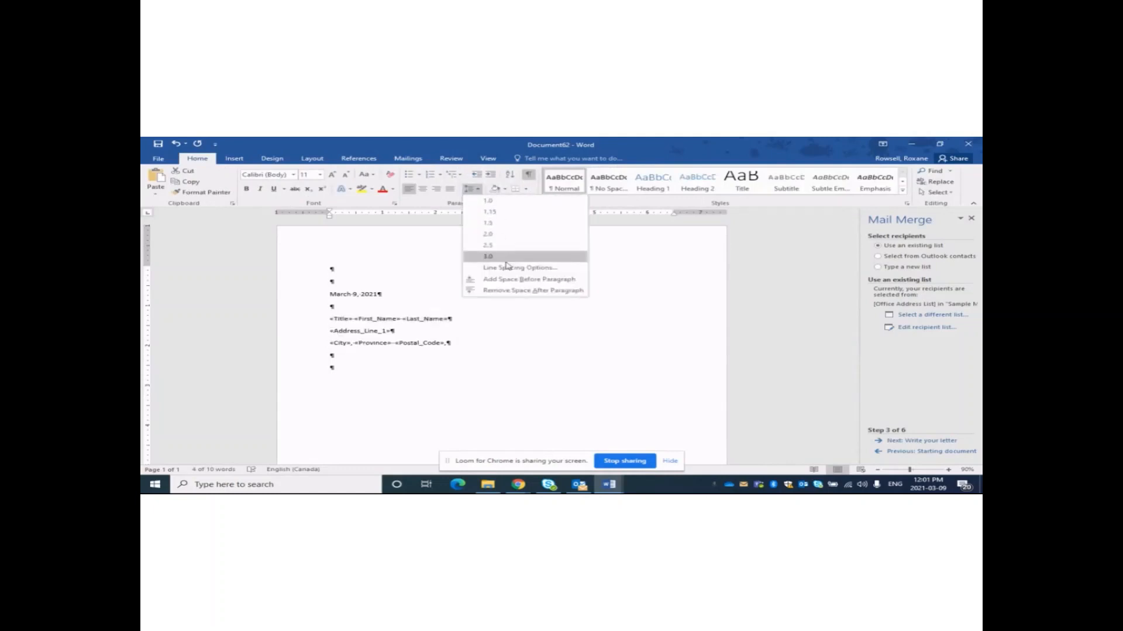
{"action": "left_click", "coordinate": [512, 291]}
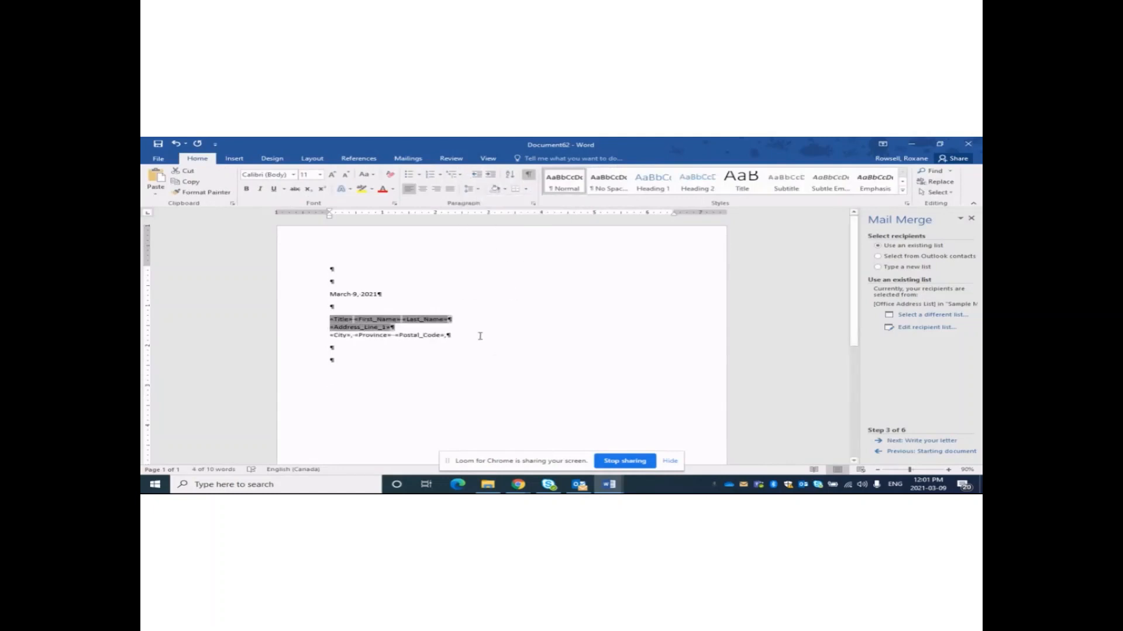
{"action": "left_click", "coordinate": [353, 346]}
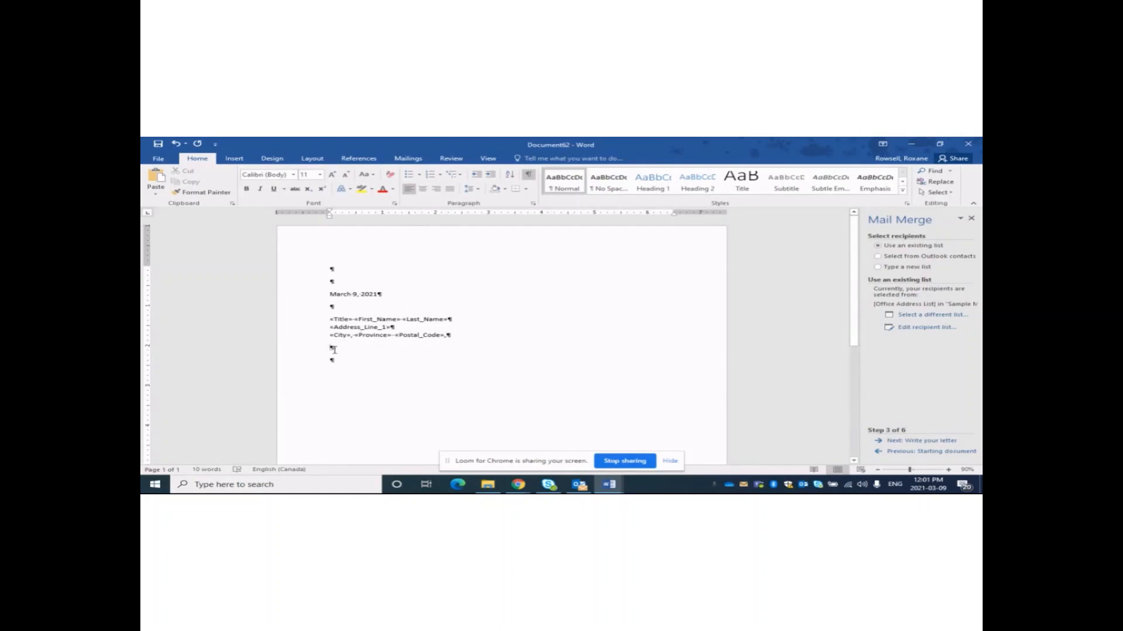
Type the salutation Dear «Title» «Last_Name» and paste the letter's body text below it.
{"action": "double_click", "coordinate": [333, 350]}
{"action": "type", "text": "Dear"}
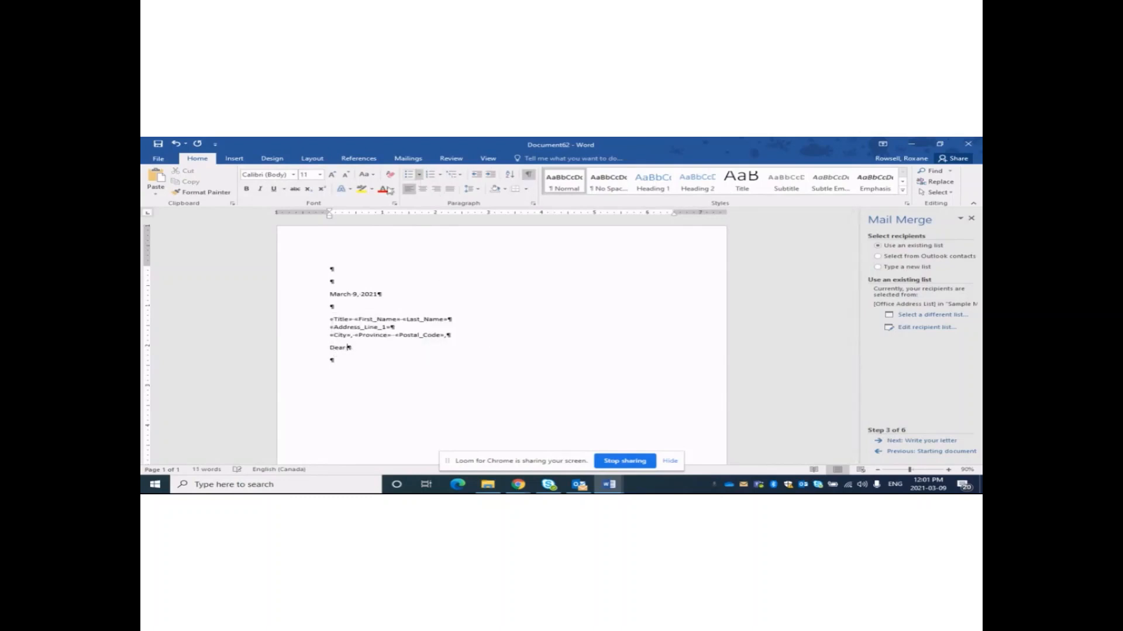
{"action": "left_click", "coordinate": [408, 162]}
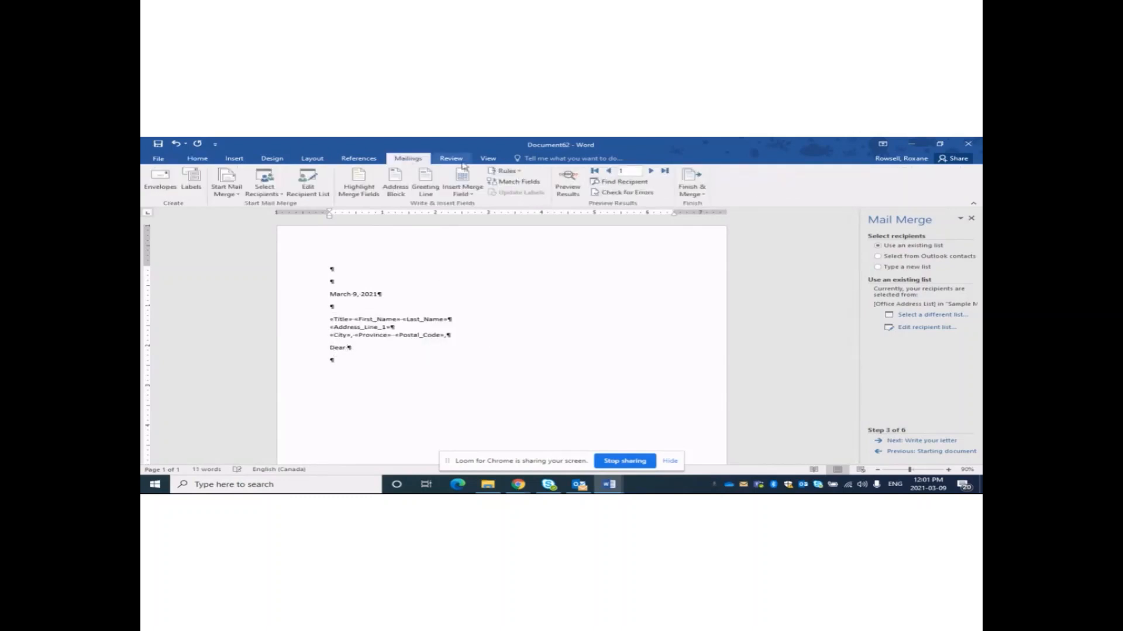
{"action": "left_click", "coordinate": [467, 191]}
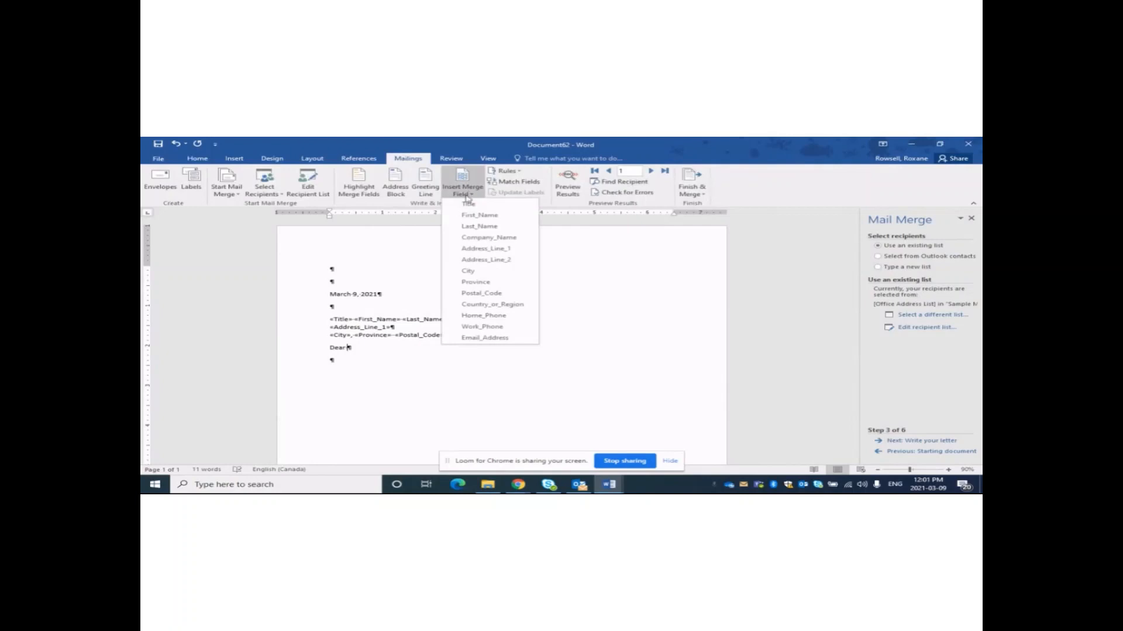
{"action": "left_click", "coordinate": [469, 206]}
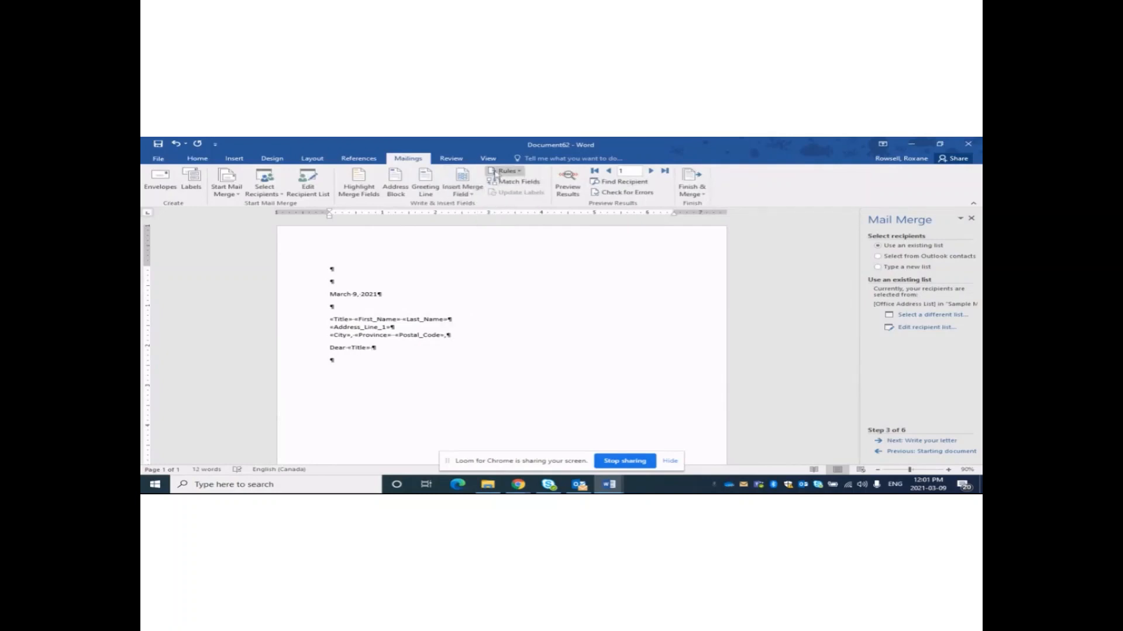
{"action": "left_click", "coordinate": [473, 195]}
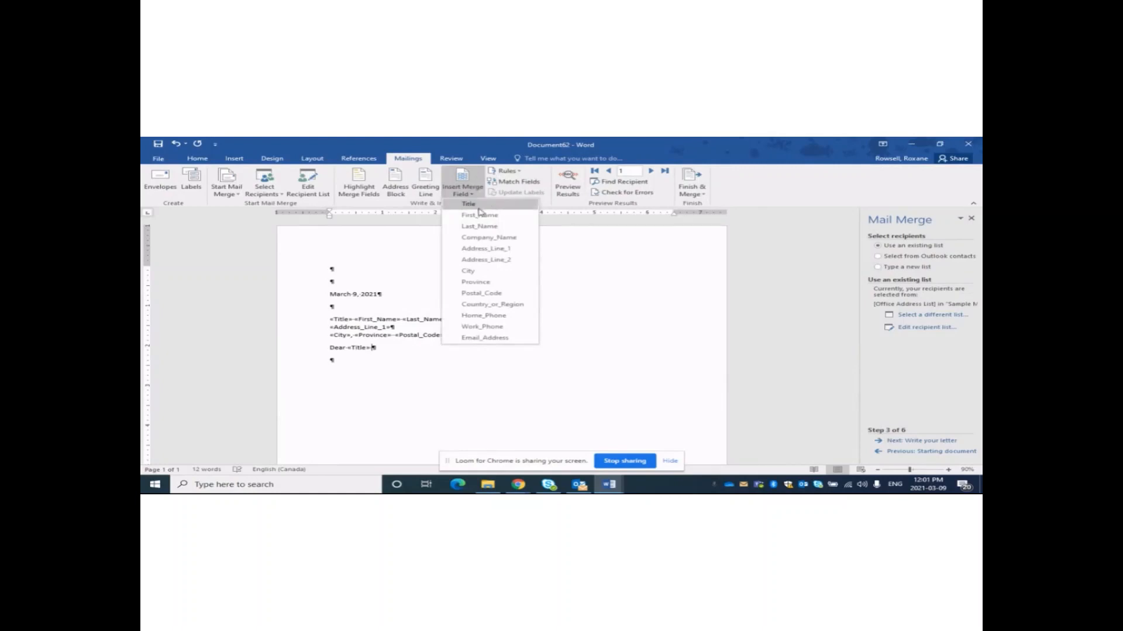
{"action": "left_click", "coordinate": [480, 228]}
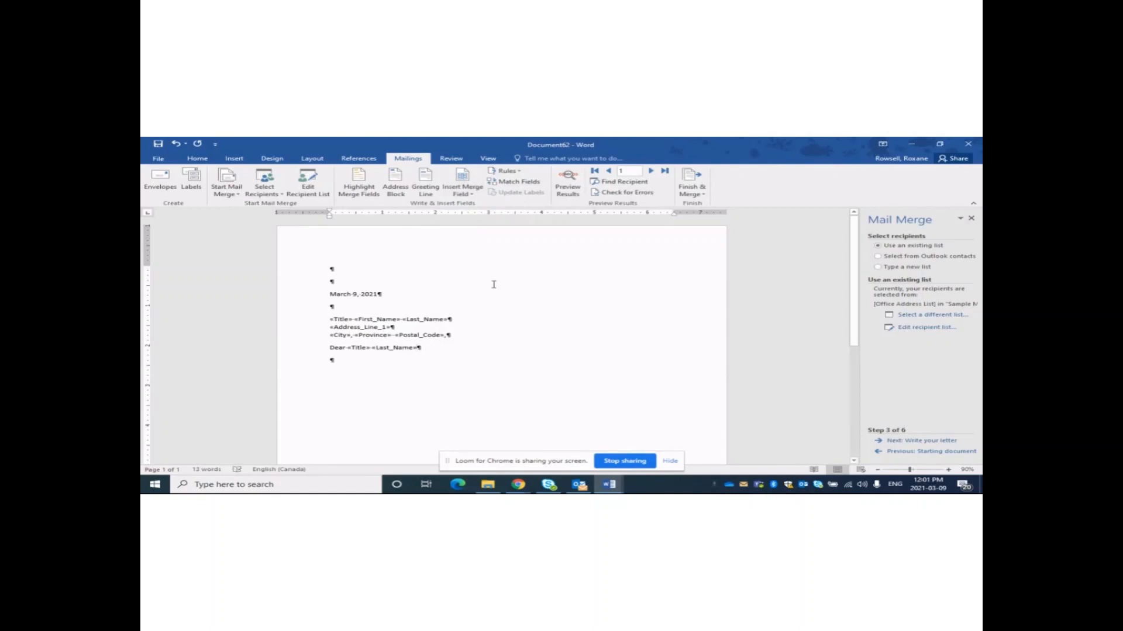
{"action": "key", "text": "Return"}
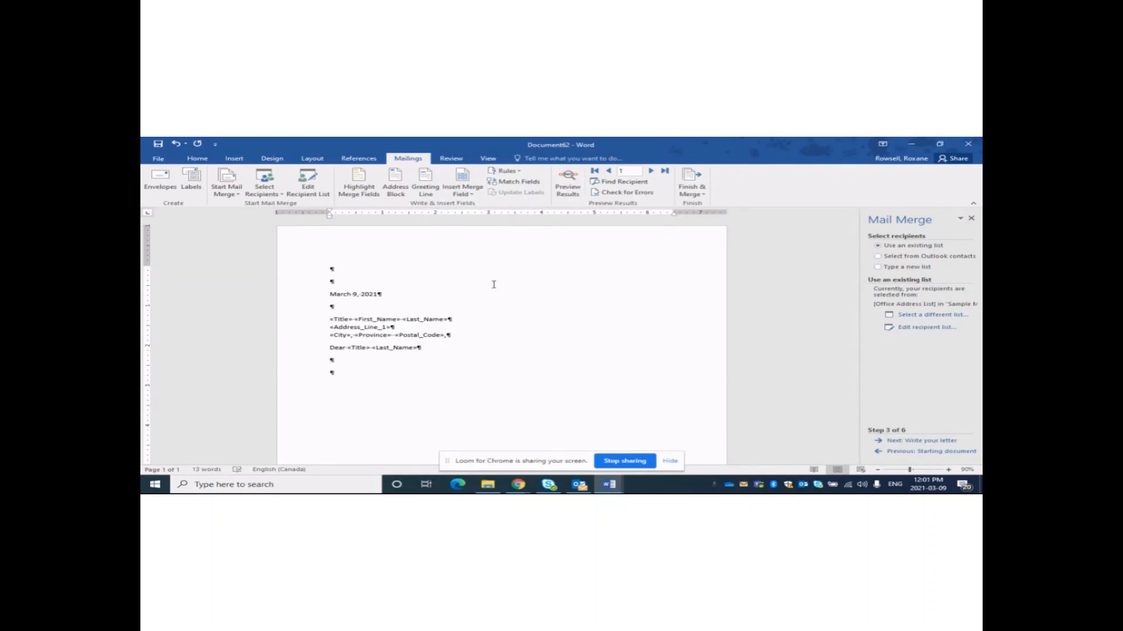
{"action": "type", "text": "Does the appearance of your campus, your neighborhood, your city, or your state make a difference? Appearance often creates the first impression a person has of a place he or she visits—and first impressions are usually lasting. When some people think of beautiful places, they think of lakes, rivers, oceans, mountains, countryside, farms, and forests. Others may think of suburban neighborhoods or of urban settings with modern, efficient buildings. The range of options is unlimited because beauty is in the eye of the beholder. The beauty of many areas is marred by litter left by individuals who did not care about others who would follow them. One thing is certain—no matter how beautiful a place may be—if it is littered with trash or buildings are deteriorated, it will not make a good impression. Litter creates two different types of costs for your campus, your city, and your state. One type of cost is lost business. Prospective students who visit a campus with littered parking lots and vending areas are often turned off by the appearance of the campus and search for a more appealing environment. Tourism is a major industry for most cities and states. Tourists are not likely to want to return to places that are littered and trashy."}
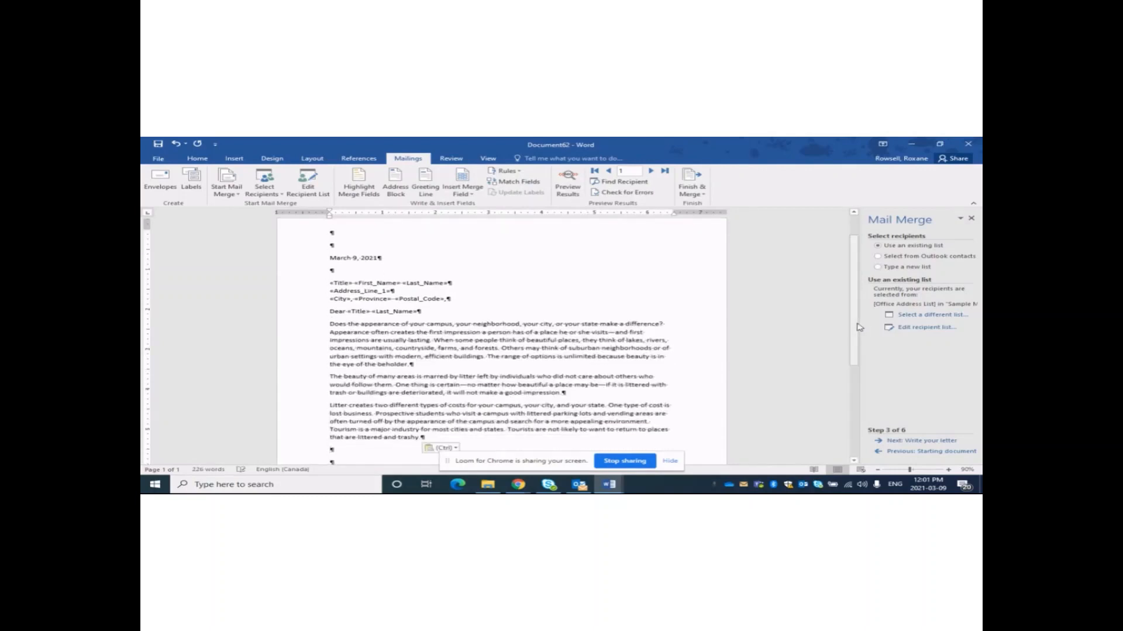
Type the closing 'Sincerely,' with the sender's full name beneath it, correcting a typo.
{"action": "left_click_drag", "start_coordinate": [858, 327], "coordinate": [859, 359]}
{"action": "type", "text": "Sin"}
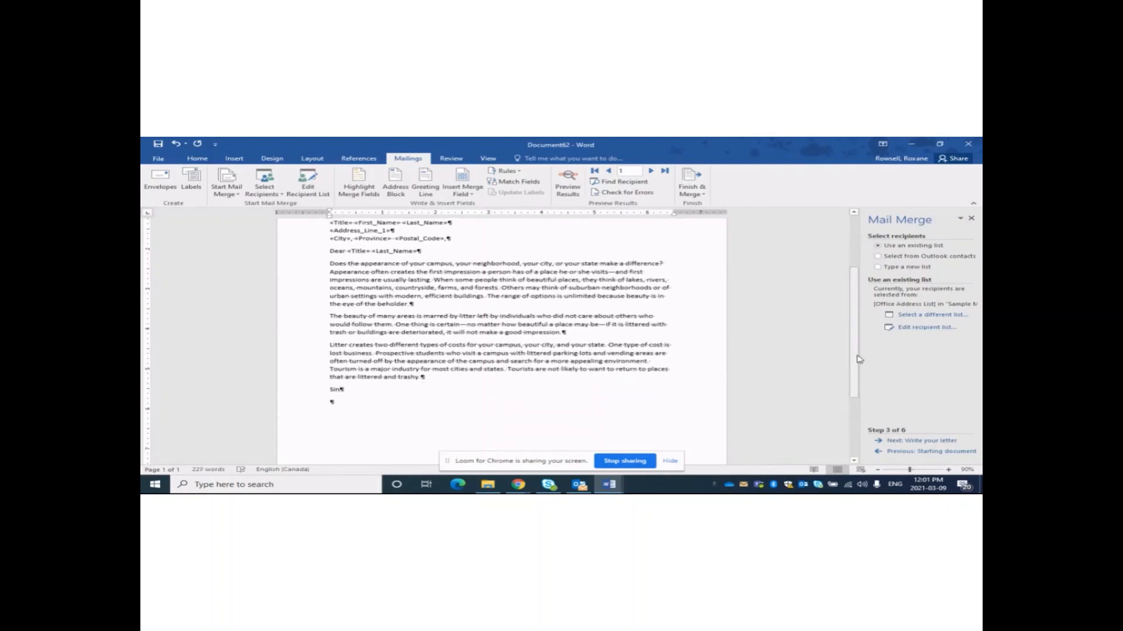
{"action": "type", "text": "cerely,"}
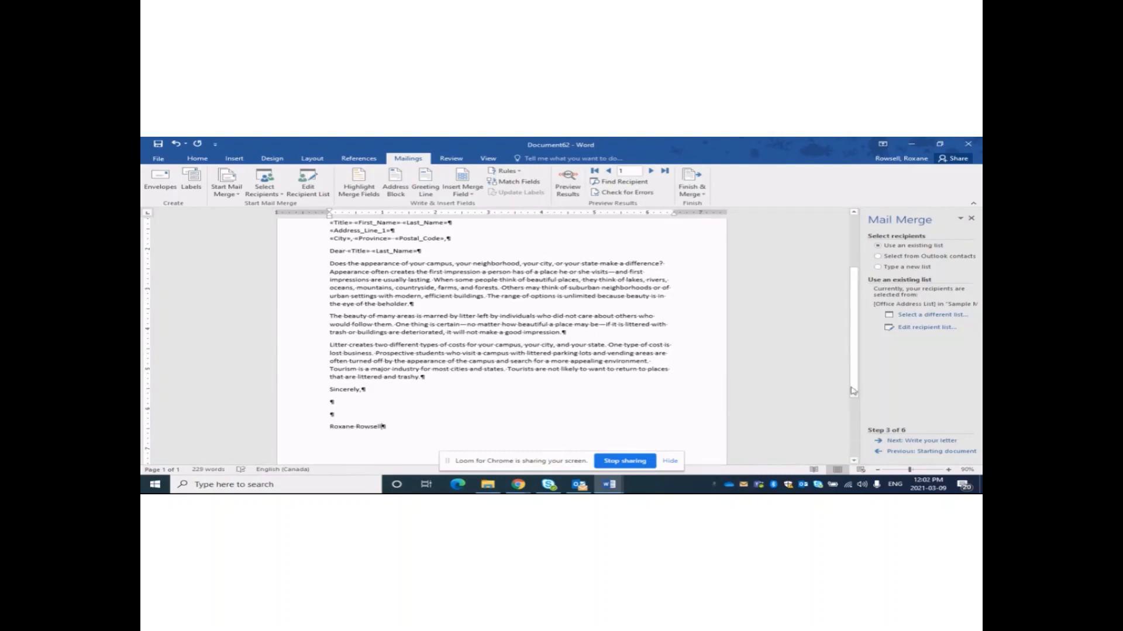
{"action": "mouse_move", "coordinate": [853, 383]}
{"action": "left_mouse_down"}
{"action": "mouse_move", "coordinate": [845, 355]}
{"action": "mouse_move", "coordinate": [842, 385]}
{"action": "left_mouse_up"}
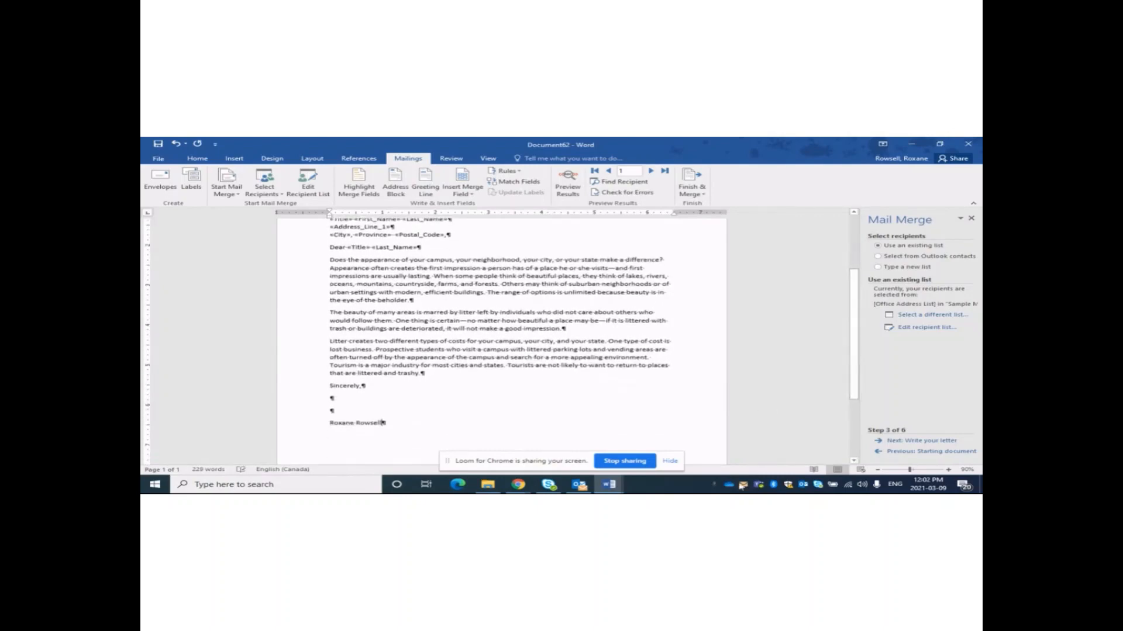
Start the third body paragraph with «Title» «Last_Name», and lowercase 'Litter' to 'litter'.
{"action": "scroll", "coordinate": [415, 395], "scroll_direction": "up", "scroll_amount": 2}
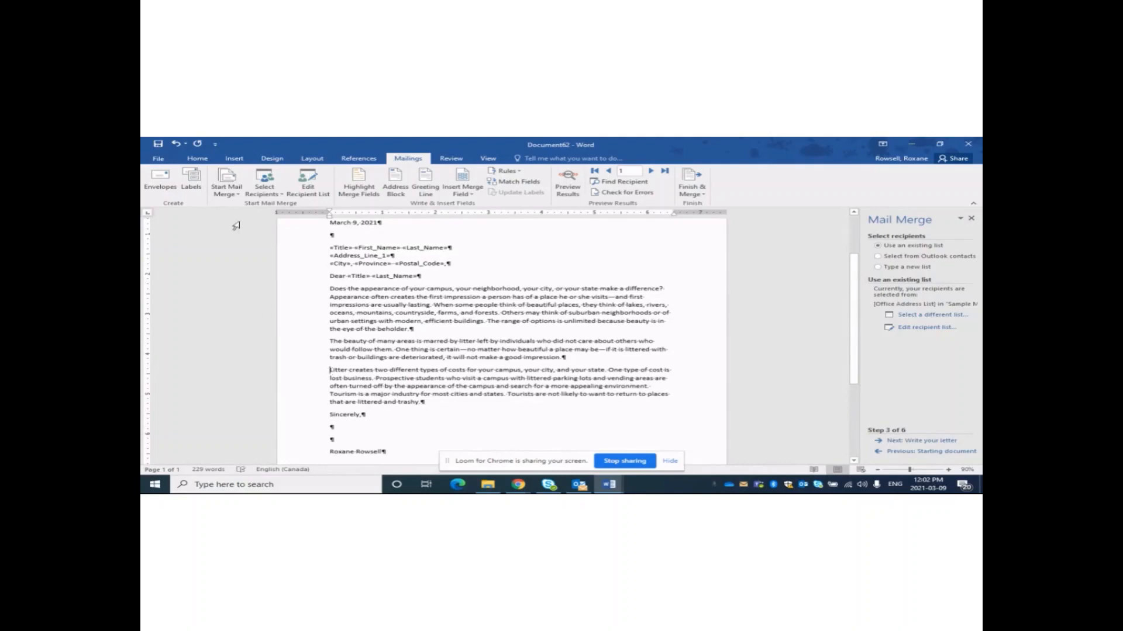
{"action": "left_click", "coordinate": [465, 192]}
{"action": "left_click", "coordinate": [468, 203]}
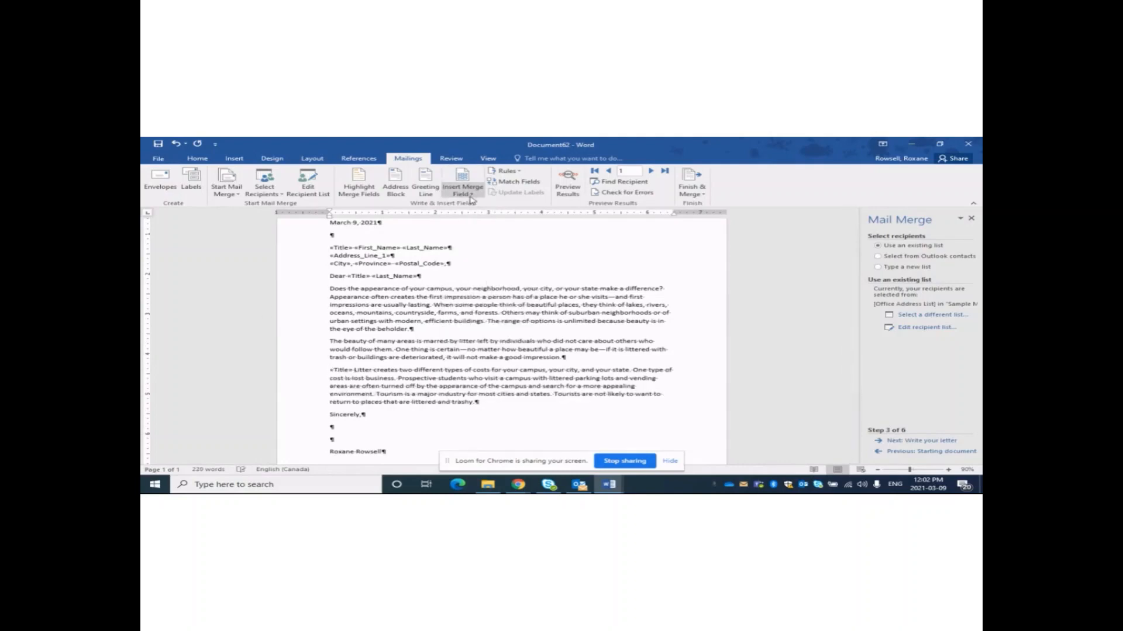
{"action": "left_click", "coordinate": [471, 195]}
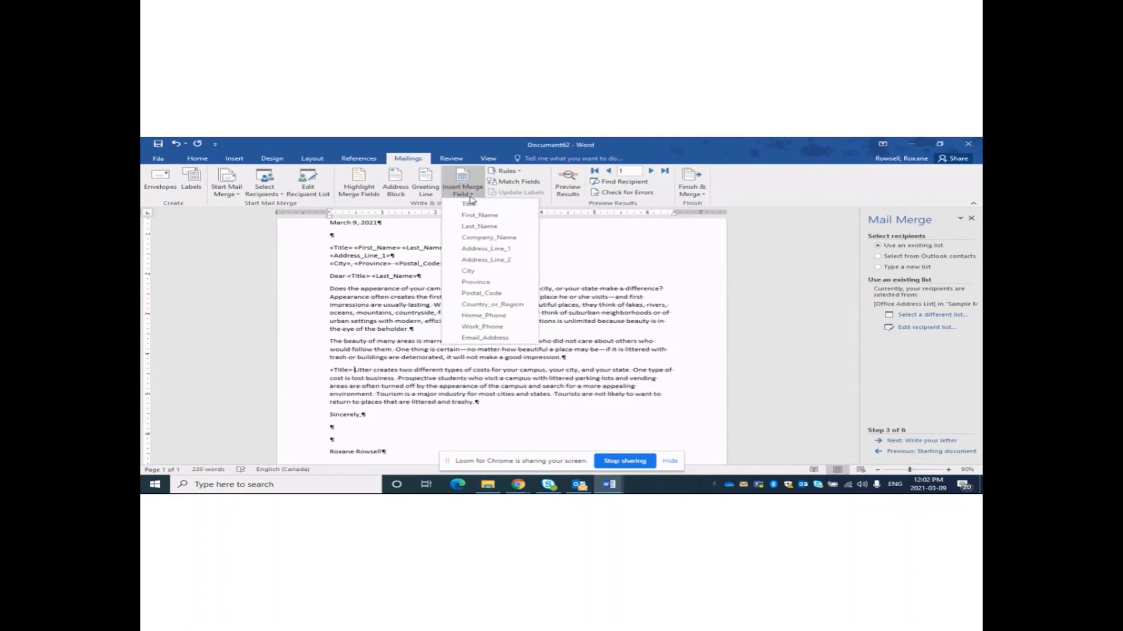
{"action": "left_click", "coordinate": [480, 228]}
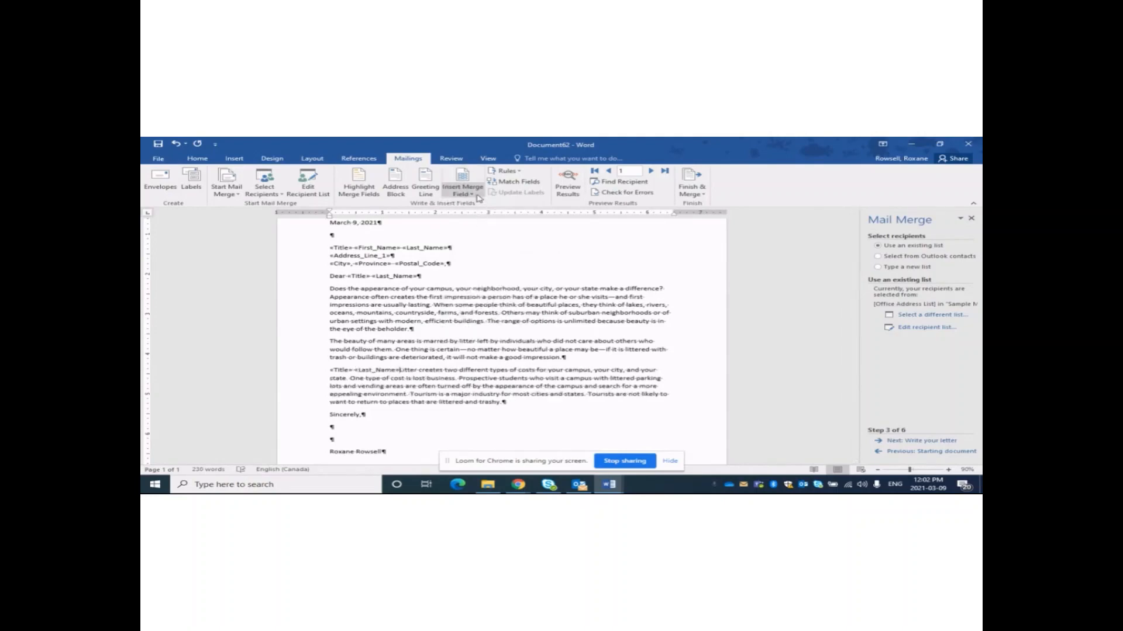
{"action": "type", "text": ","}
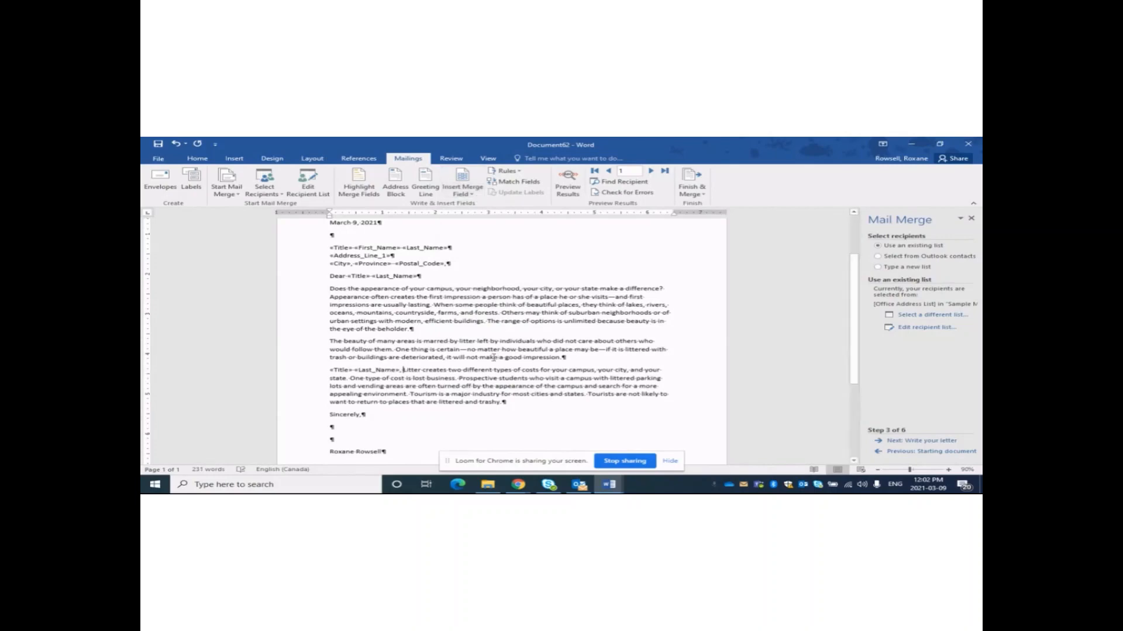
{"action": "key", "text": "Delete"}
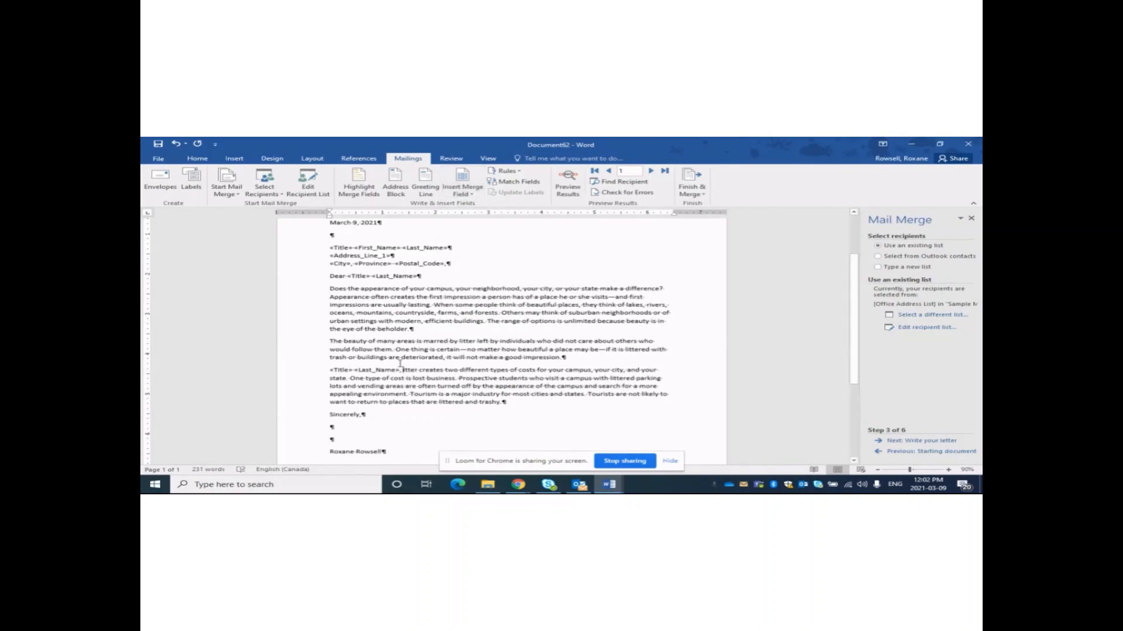
{"action": "type", "text": "l"}
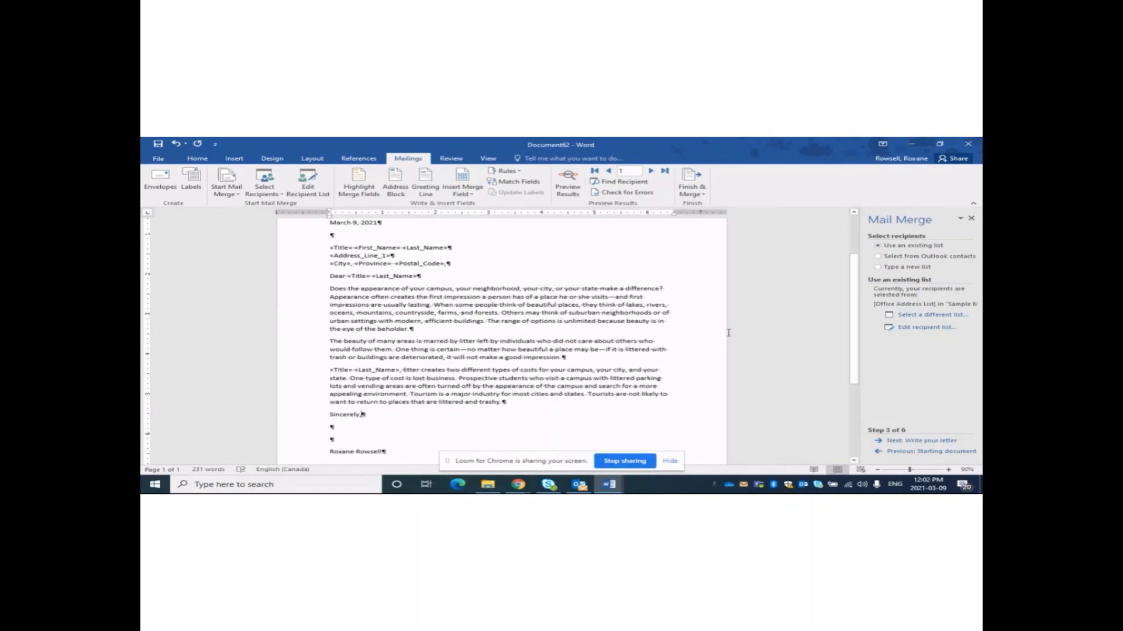
{"action": "mouse_move", "coordinate": [852, 364]}
{"action": "left_mouse_down"}
{"action": "mouse_move", "coordinate": [843, 334]}
{"action": "mouse_move", "coordinate": [843, 362]}
{"action": "left_mouse_up"}
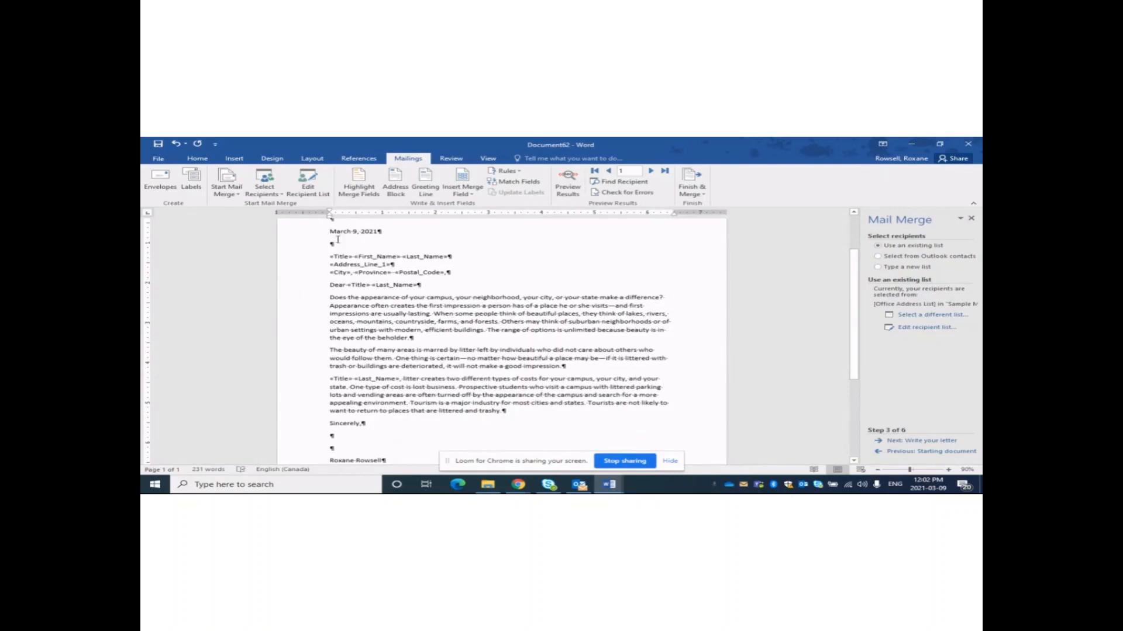
{"action": "left_click_drag", "start_coordinate": [337, 239], "coordinate": [421, 424]}
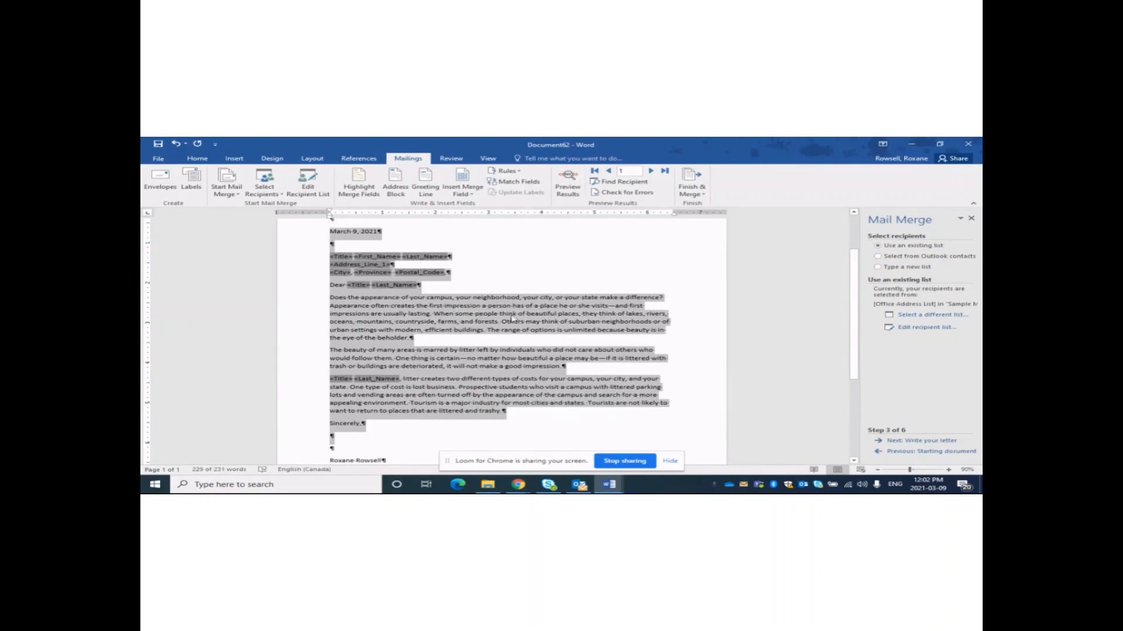
{"action": "left_click", "coordinate": [484, 343]}
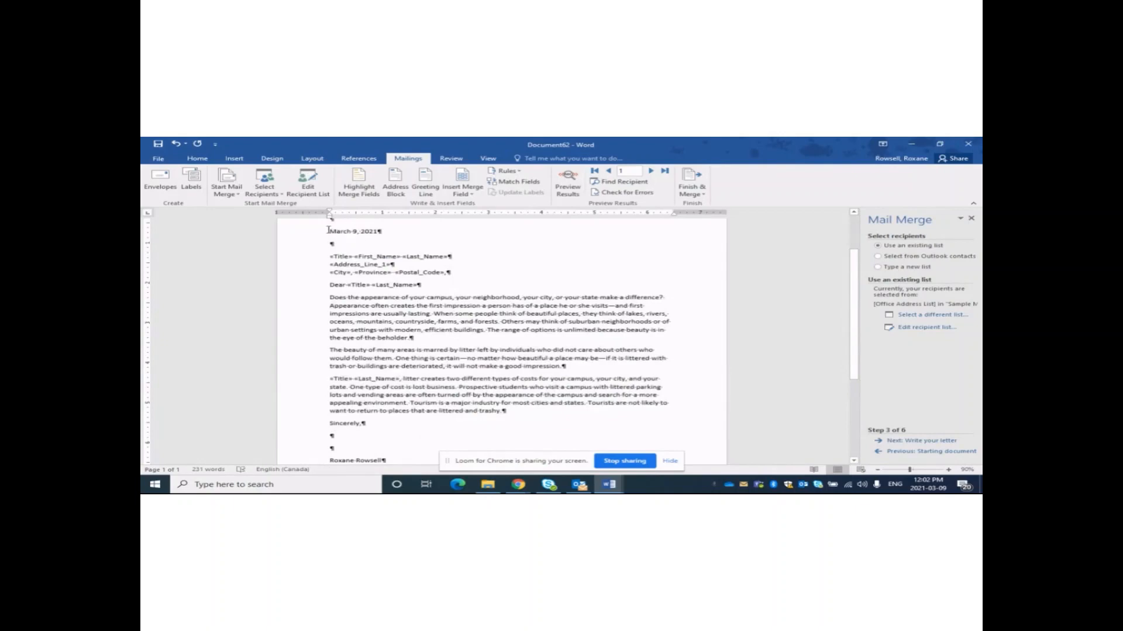
{"action": "left_click_drag", "start_coordinate": [328, 230], "coordinate": [488, 310]}
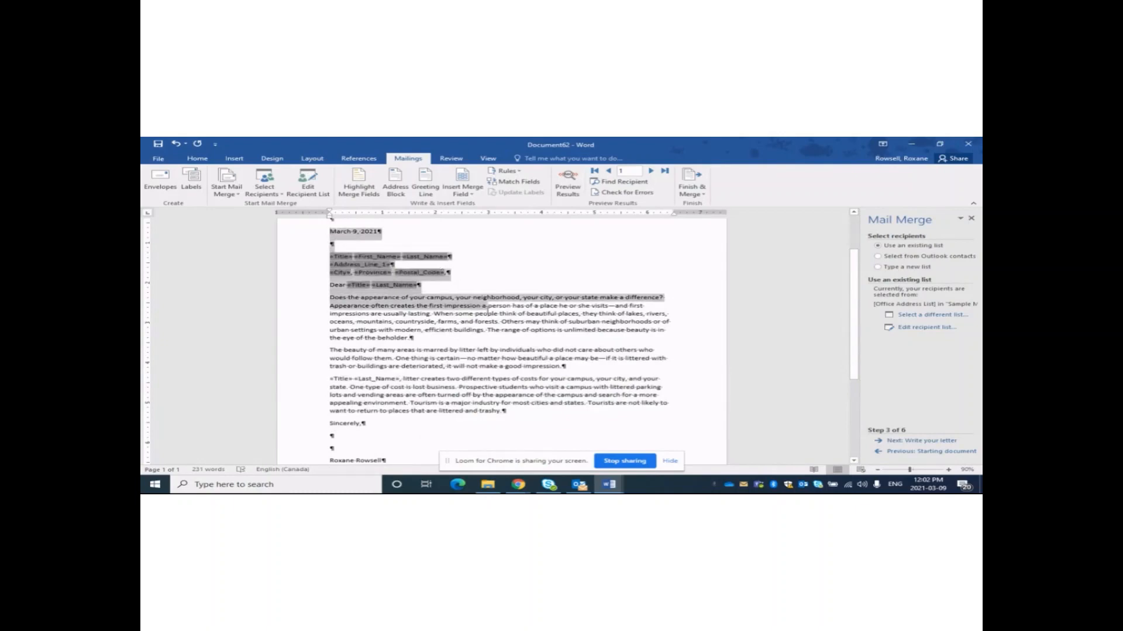
{"action": "left_click", "coordinate": [479, 285]}
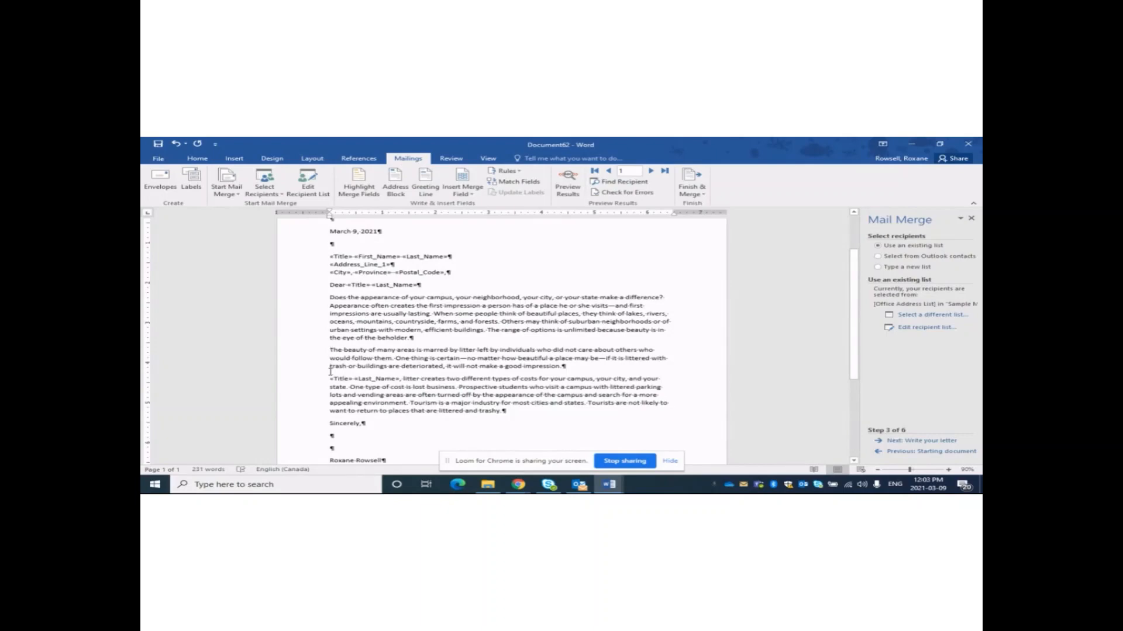
{"action": "type", "text": "<<"}
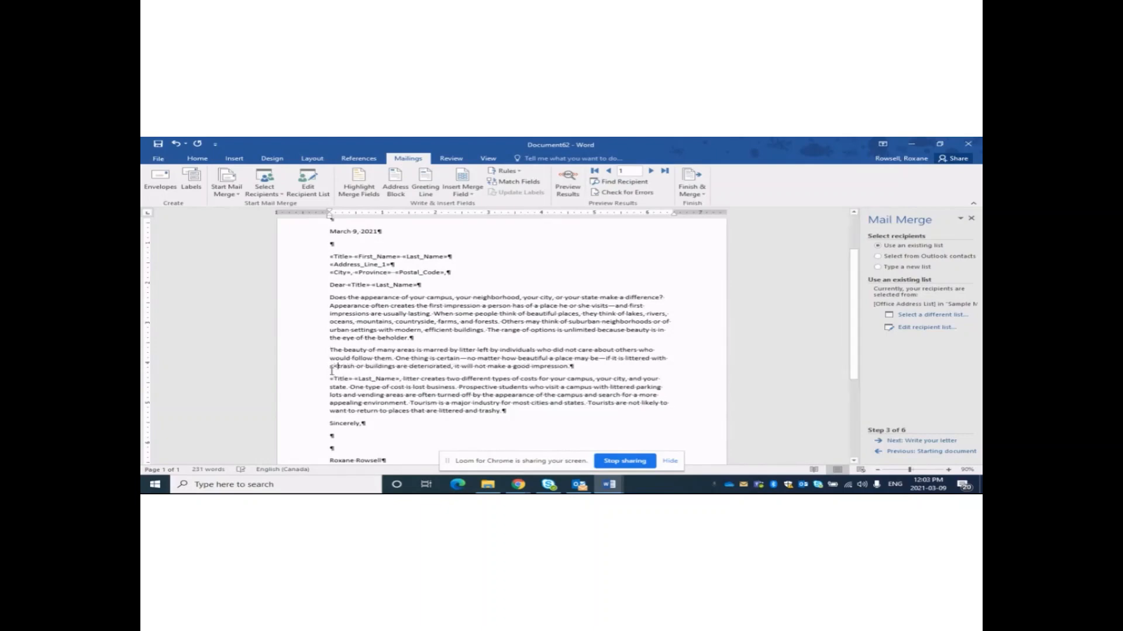
{"action": "type", "text": "Ti"}
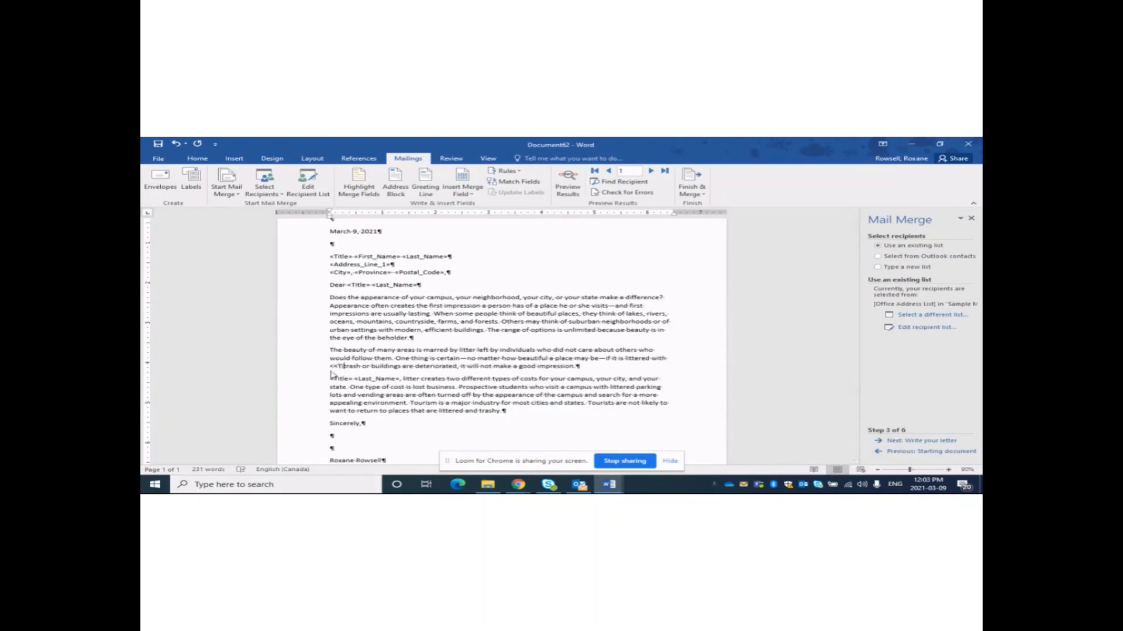
{"action": "type", "text": "tle"}
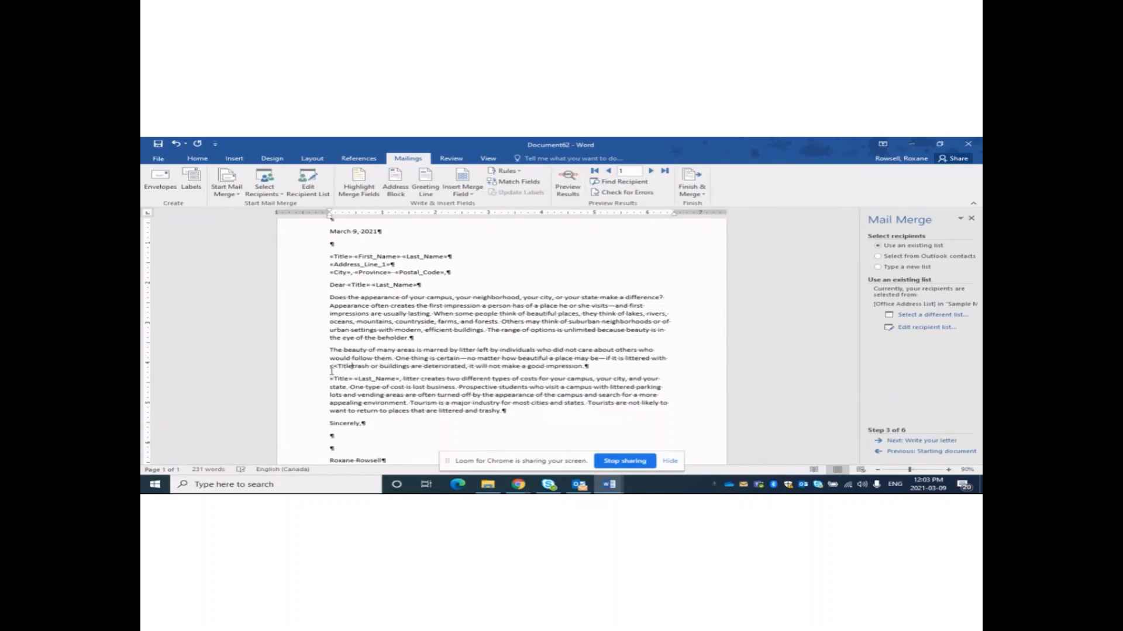
{"action": "type", "text": ">>"}
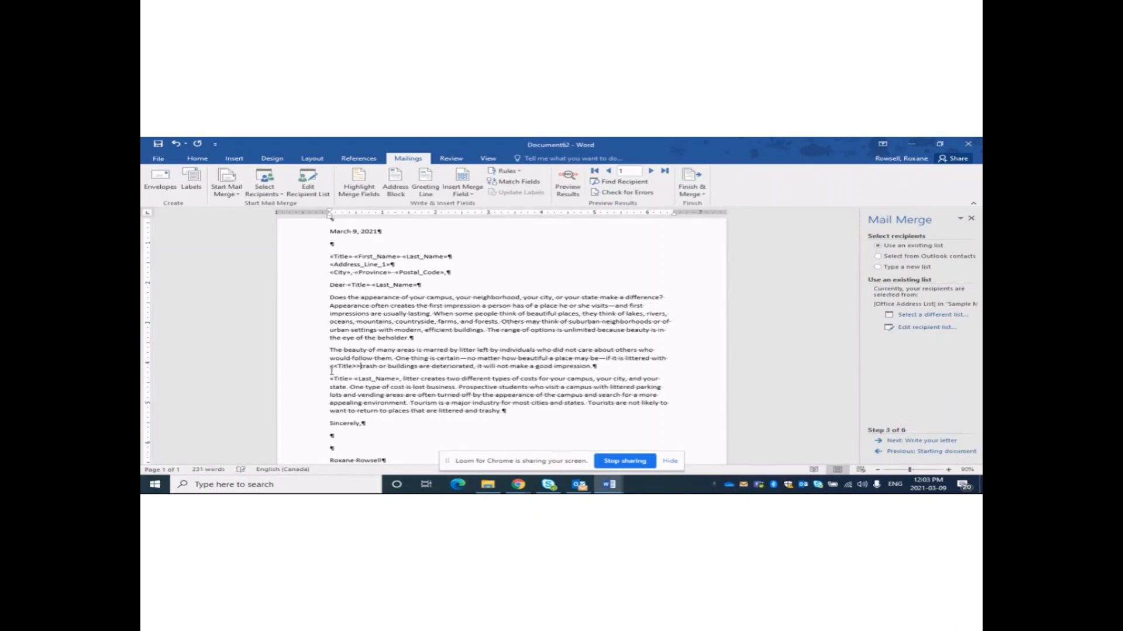
{"action": "left_click_drag", "start_coordinate": [328, 325], "coordinate": [406, 403]}
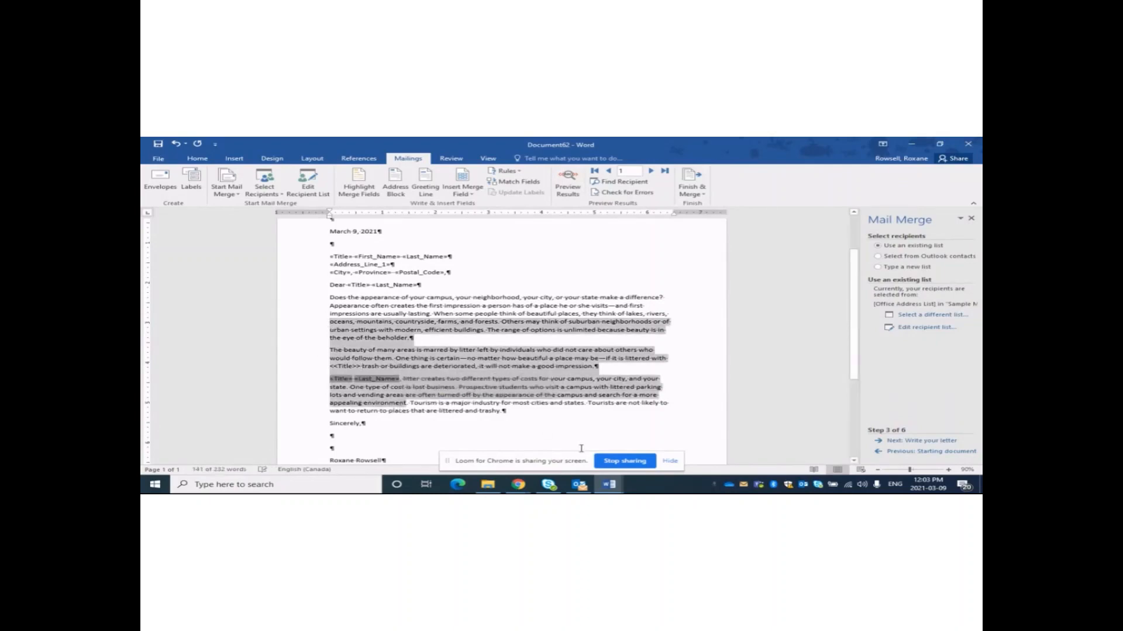
{"action": "left_click", "coordinate": [364, 370]}
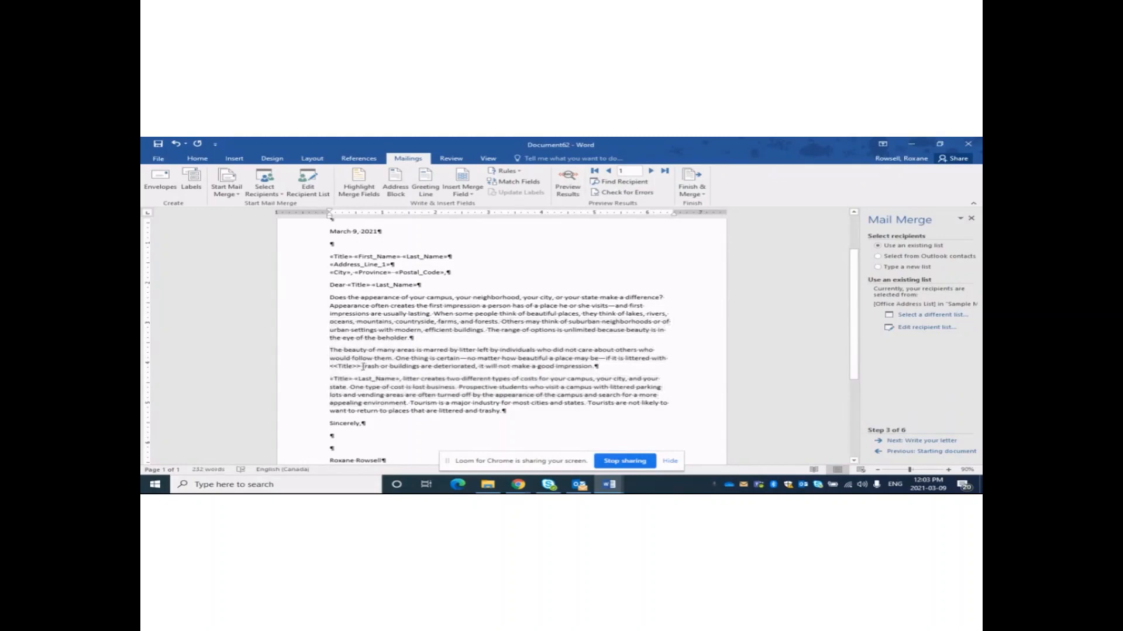
{"action": "key", "text": "BackSpace"}
{"action": "key", "text": "BackSpace"}
{"action": "key", "text": "BackSpace"}
{"action": "key", "text": "BackSpace"}
{"action": "key", "text": "BackSpace"}
{"action": "key", "text": "BackSpace"}
{"action": "key", "text": "BackSpace"}
{"action": "key", "text": "BackSpace"}
{"action": "key", "text": "BackSpace"}
{"action": "key", "text": "BackSpace"}
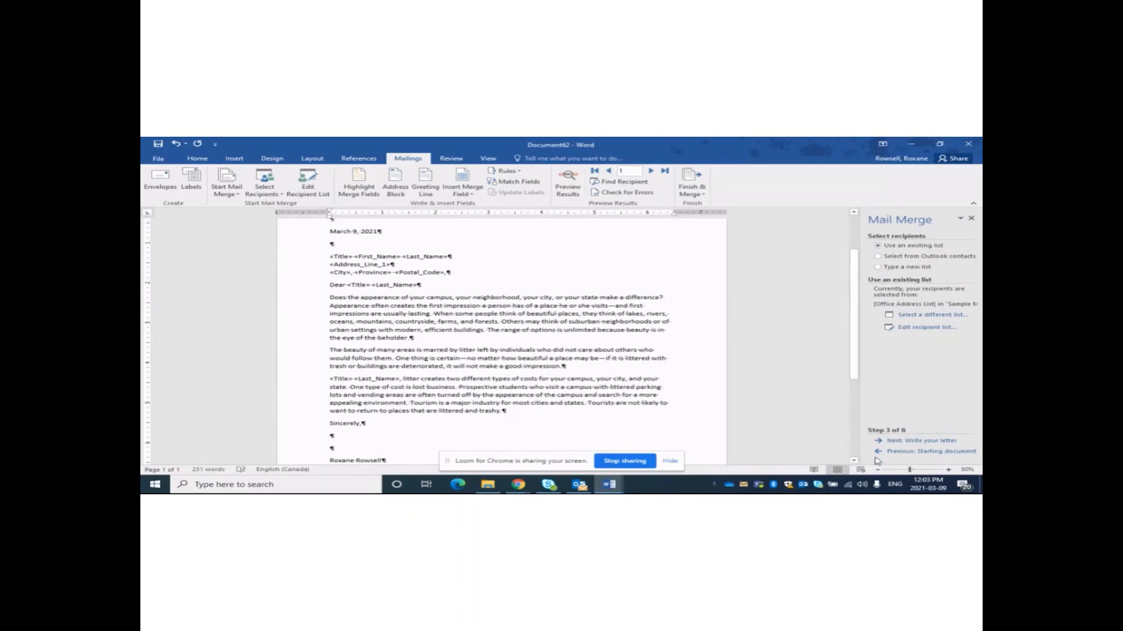
Advance the merge wizard to the preview step and browse the second and third recipients' letters.
{"action": "left_click", "coordinate": [933, 440]}
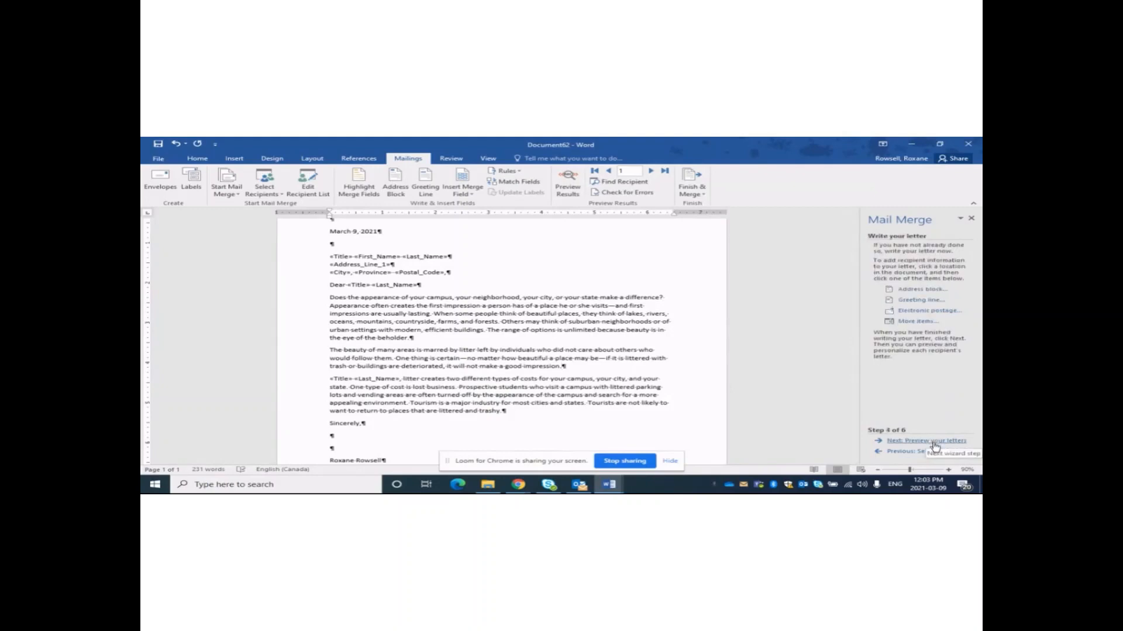
{"action": "left_click", "coordinate": [933, 441]}
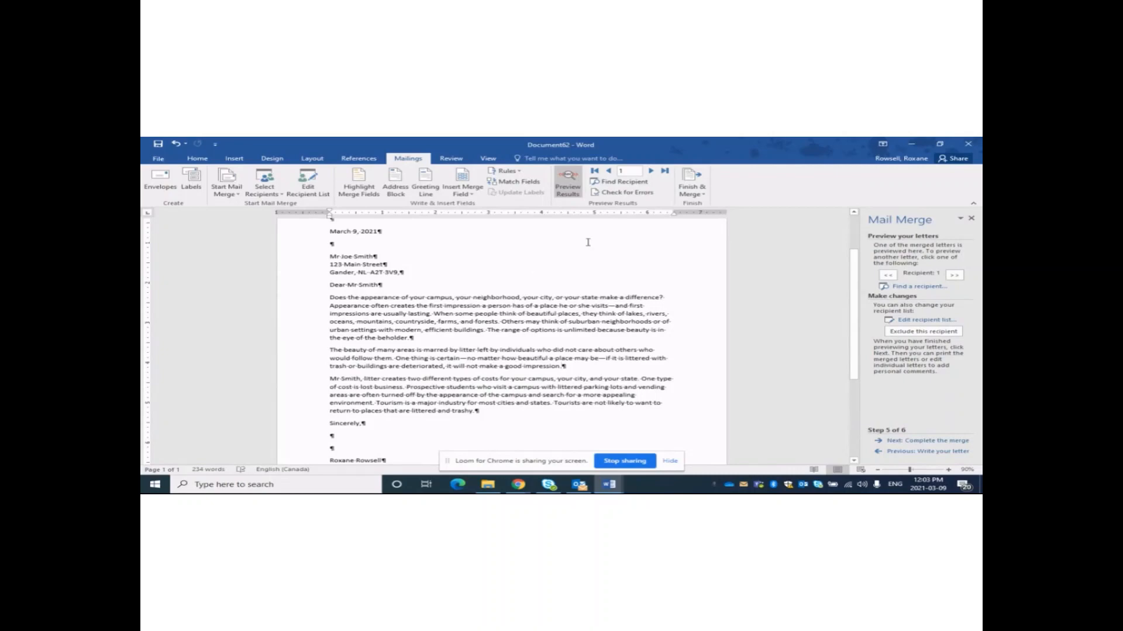
{"action": "left_click", "coordinate": [651, 171]}
{"action": "left_click", "coordinate": [652, 172]}
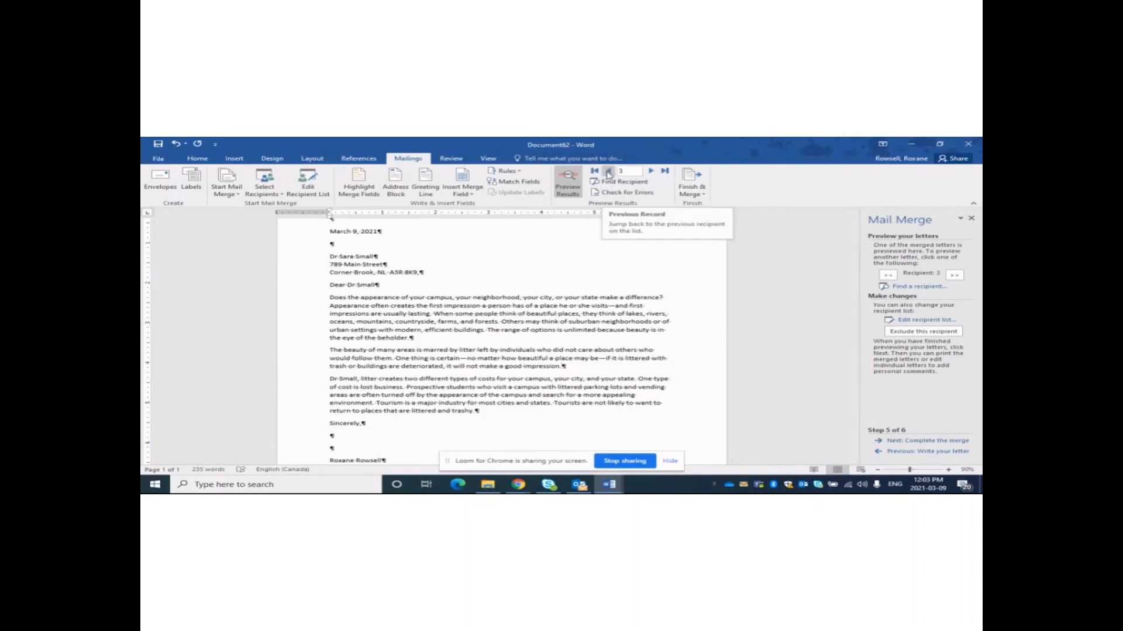
{"action": "left_click", "coordinate": [608, 172]}
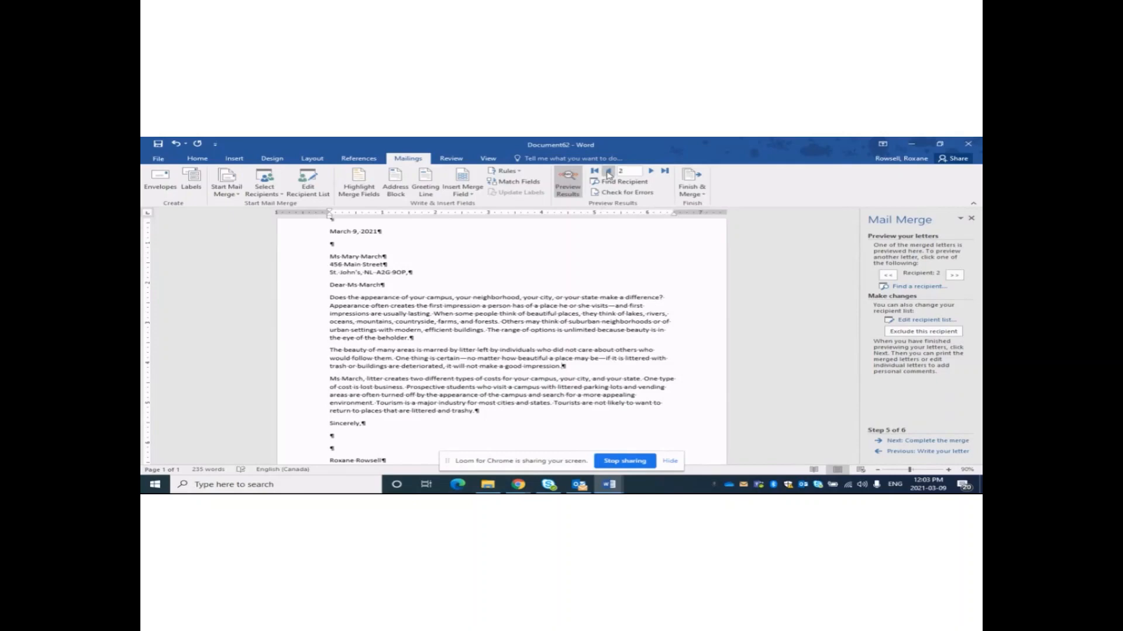
Check the merged name and address lines, then return the preview to recipient 1.
{"action": "left_click_drag", "start_coordinate": [329, 379], "coordinate": [386, 383]}
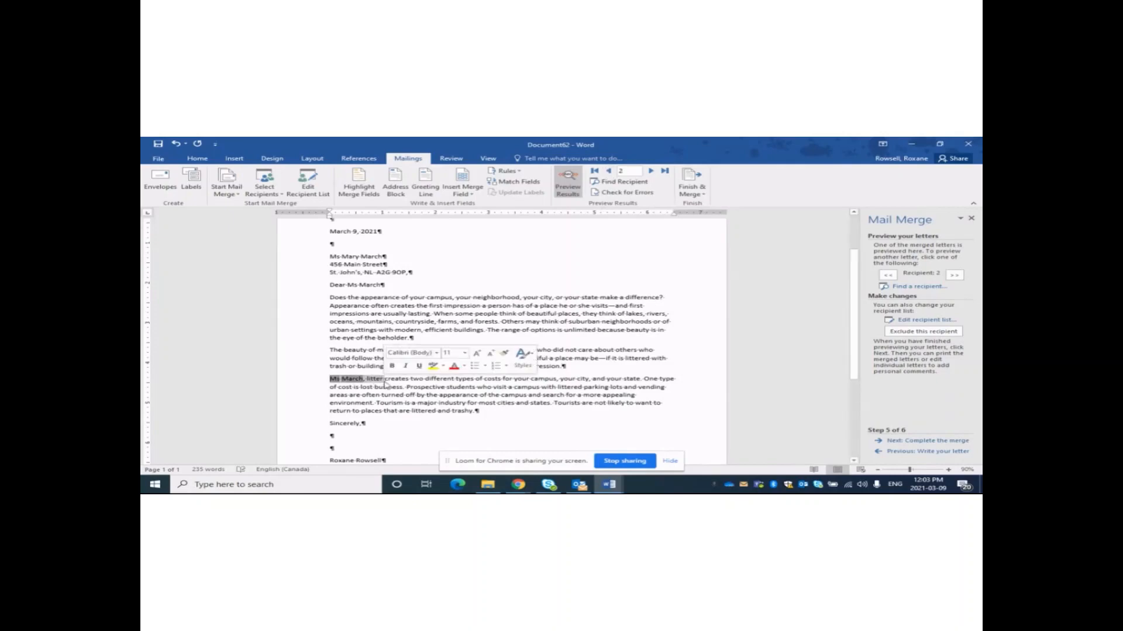
{"action": "triple_click", "coordinate": [361, 257]}
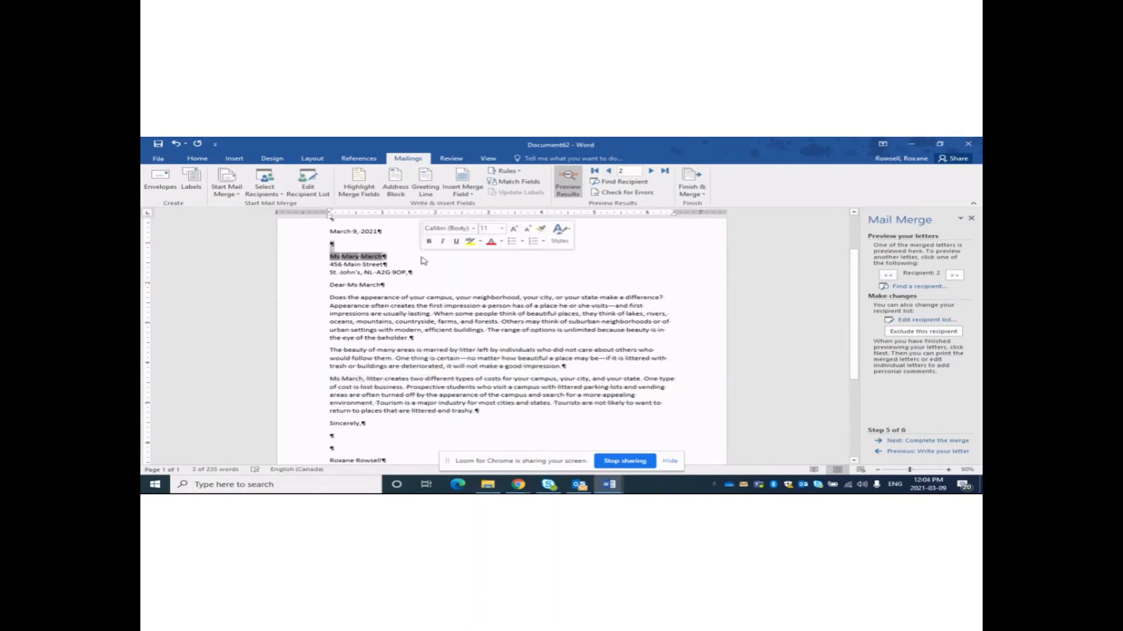
{"action": "left_click", "coordinate": [424, 261]}
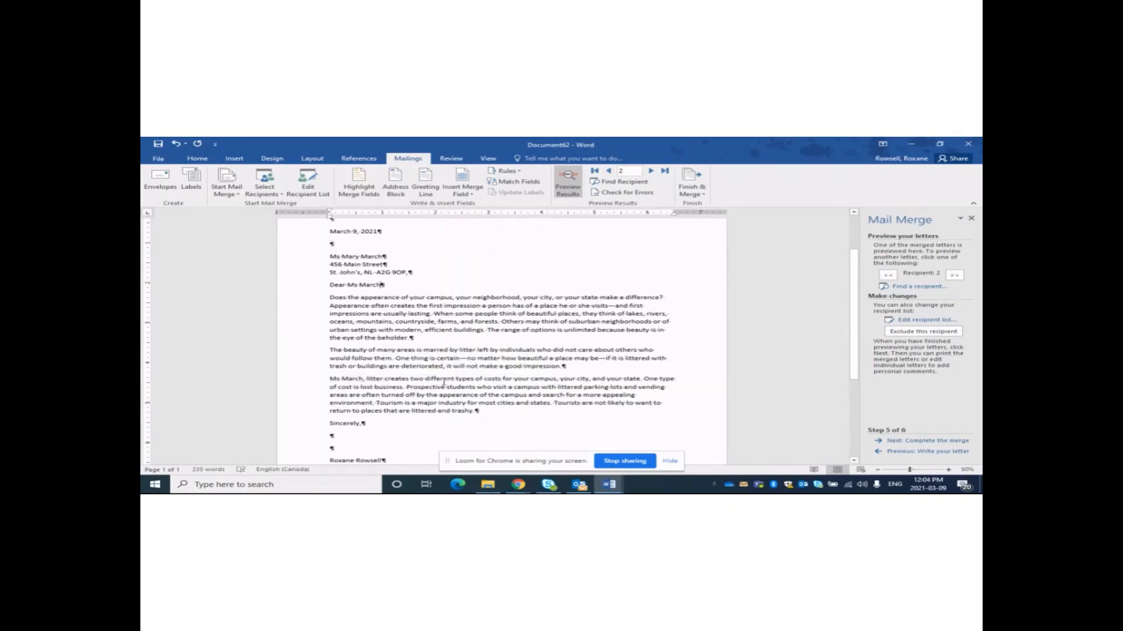
{"action": "left_click", "coordinate": [407, 322]}
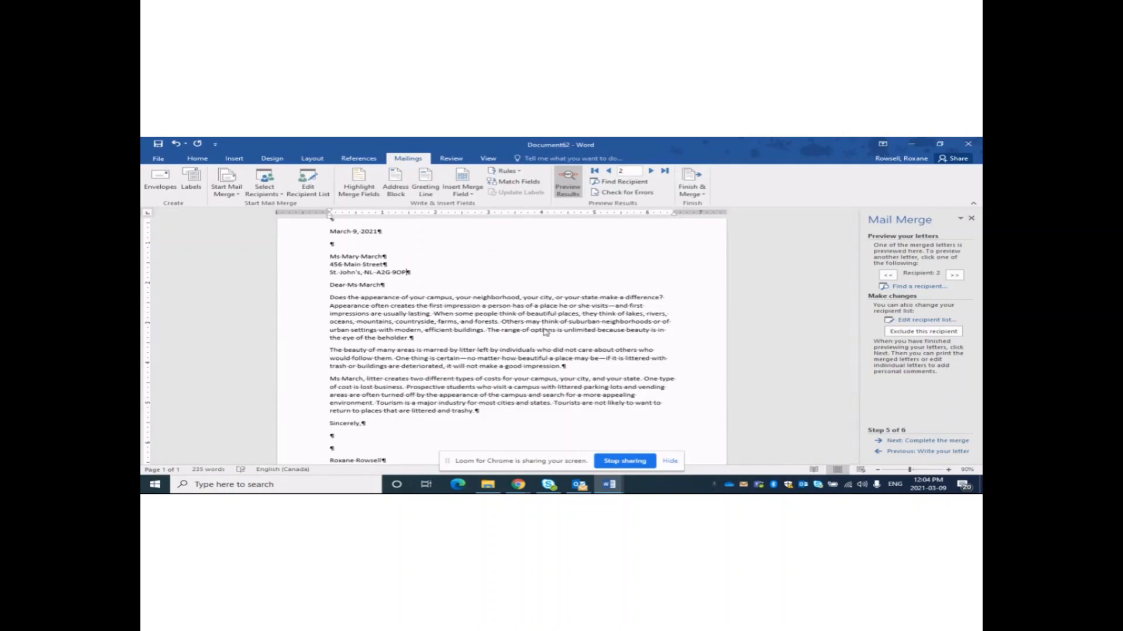
{"action": "left_click", "coordinate": [608, 171]}
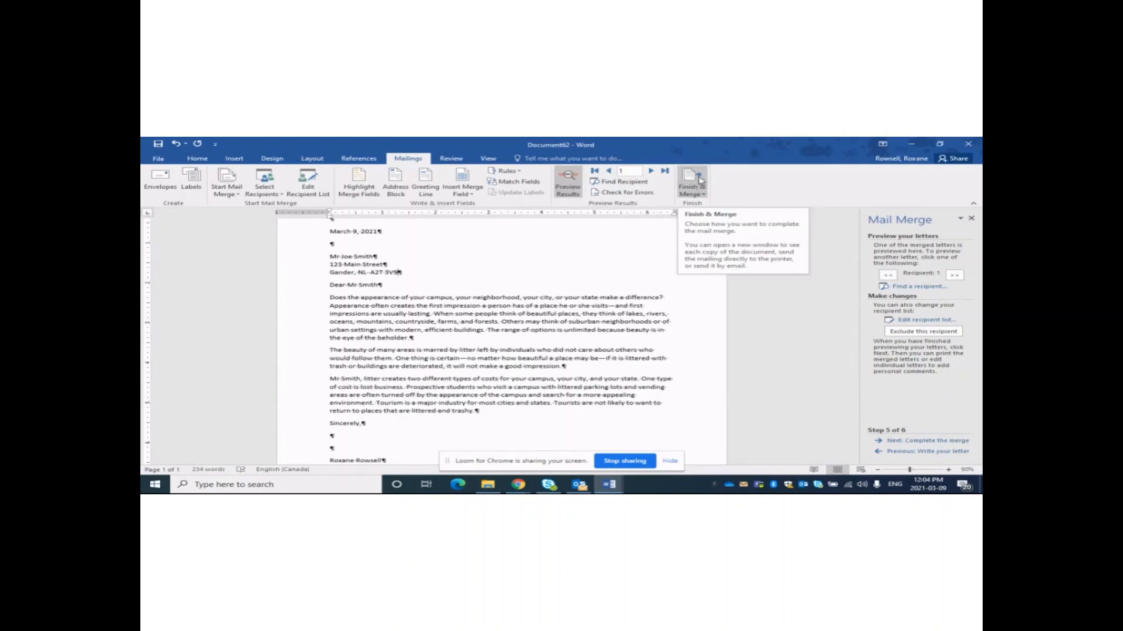
Merge all records into individual letters in the new document Letters1.
{"action": "left_click", "coordinate": [700, 180]}
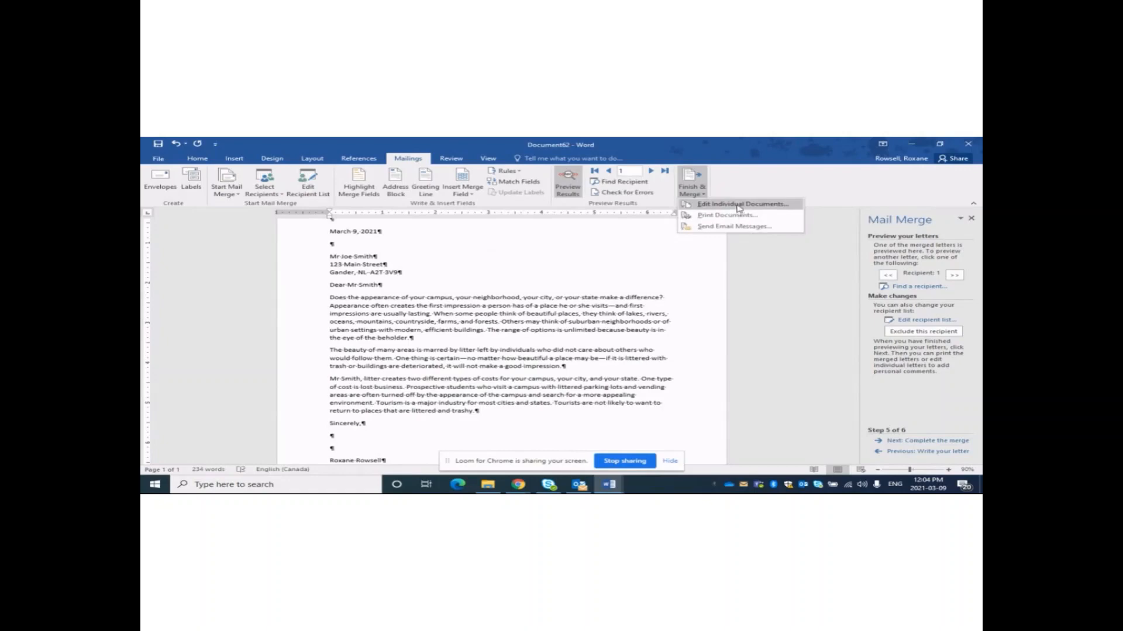
{"action": "left_click", "coordinate": [738, 205]}
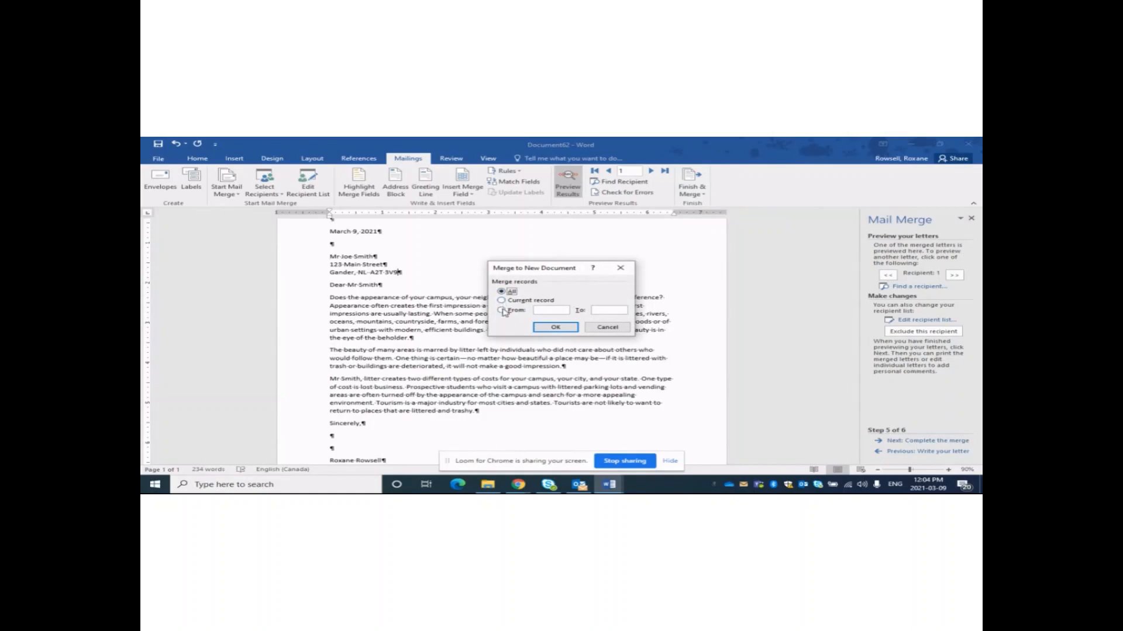
{"action": "left_click", "coordinate": [571, 331]}
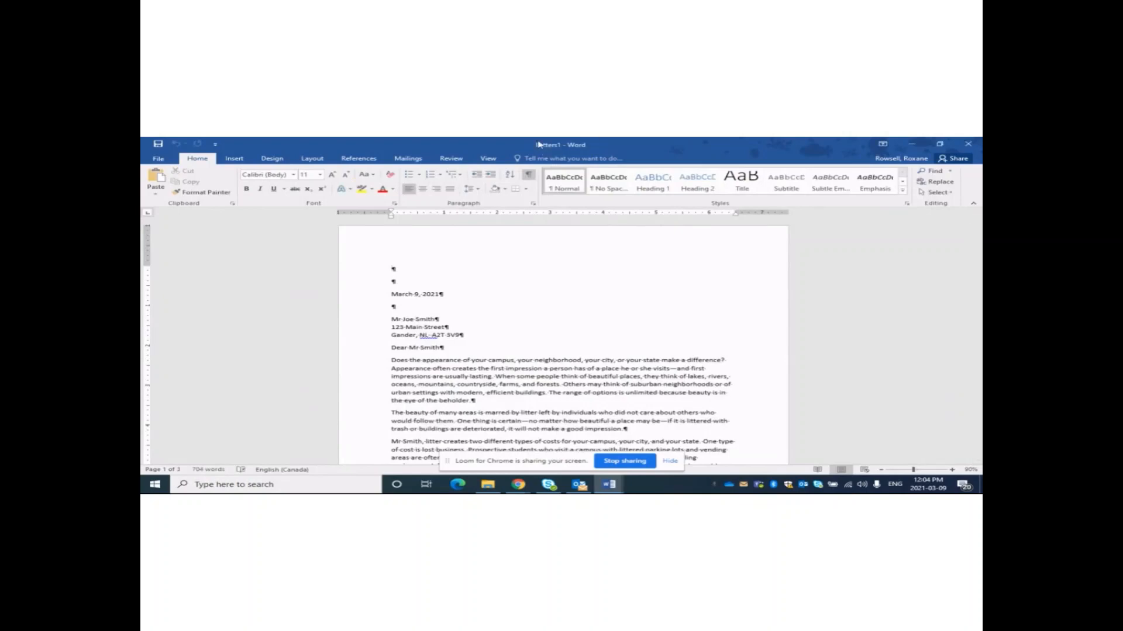
{"action": "double_click", "coordinate": [573, 150]}
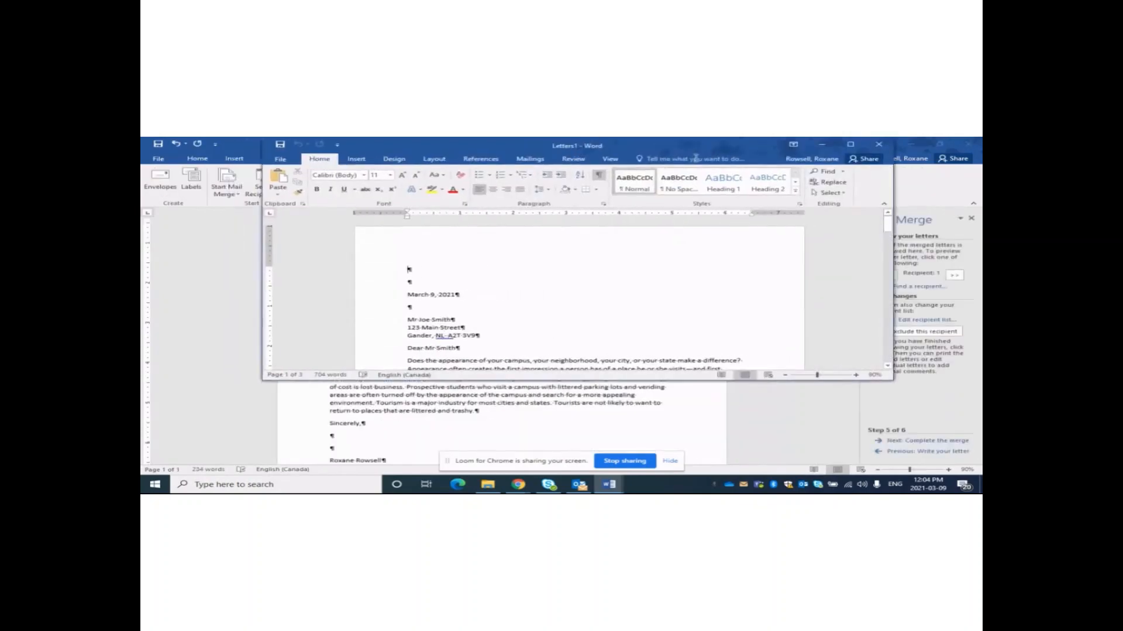
{"action": "left_click", "coordinate": [852, 145]}
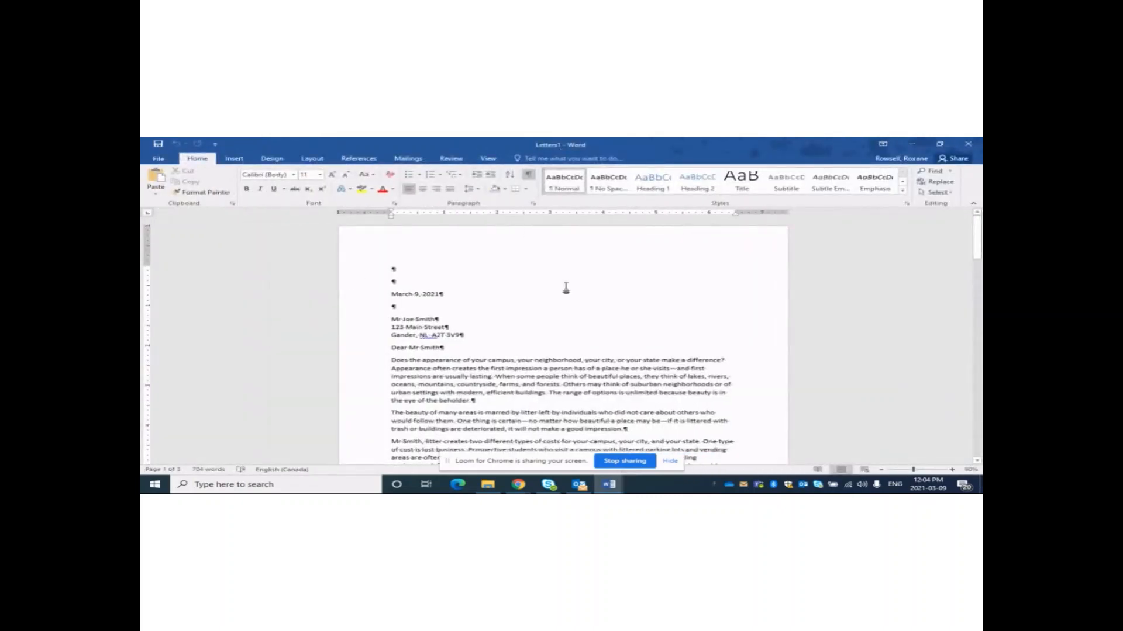
{"action": "left_click_drag", "start_coordinate": [975, 238], "coordinate": [949, 223]}
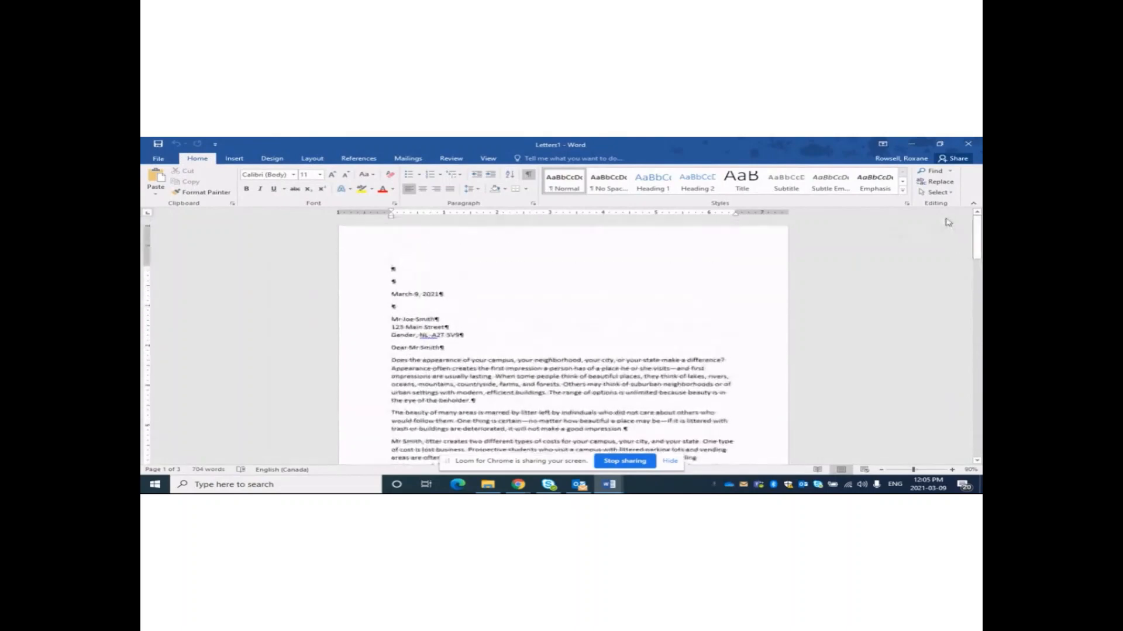
{"action": "left_click", "coordinate": [529, 176]}
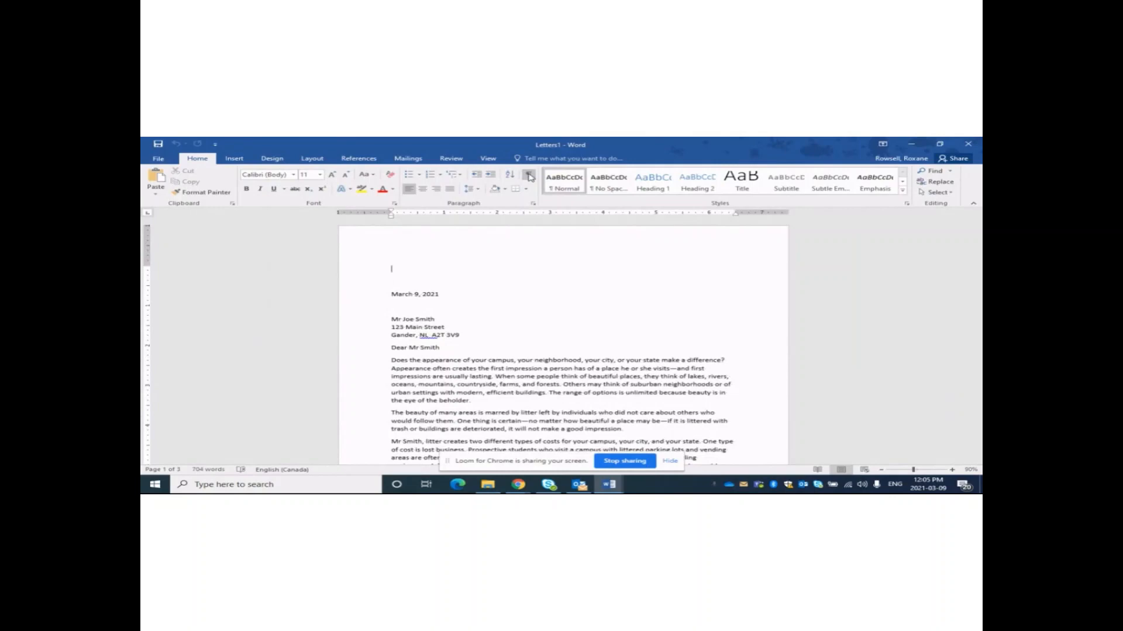
{"action": "left_click", "coordinate": [529, 176]}
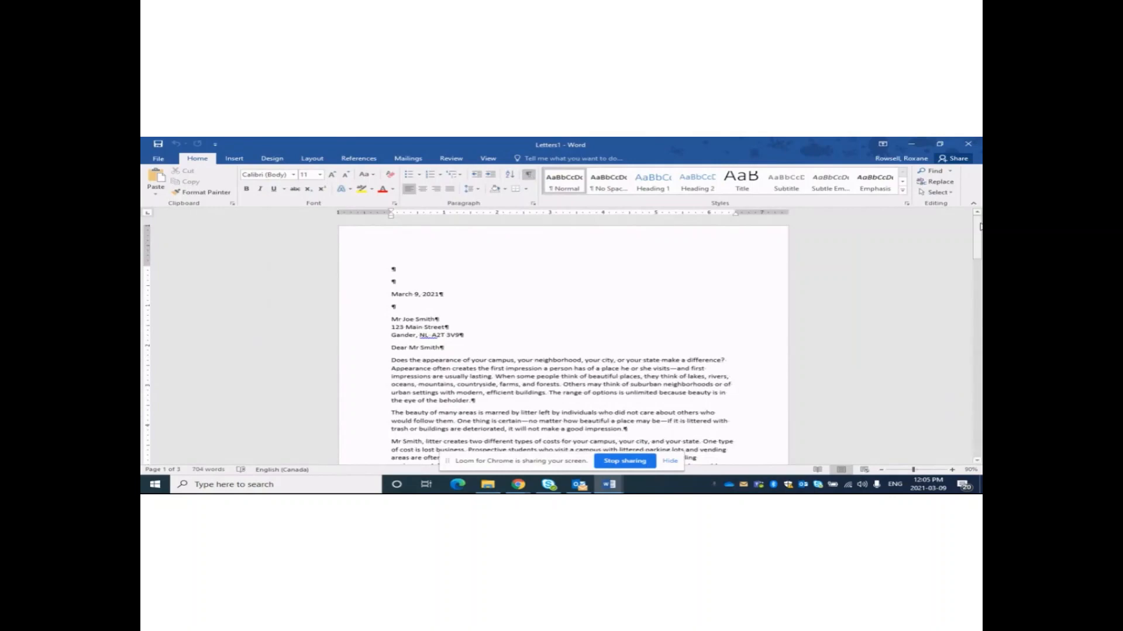
{"action": "left_click_drag", "start_coordinate": [980, 226], "coordinate": [980, 224]}
{"action": "left_click_drag", "start_coordinate": [980, 240], "coordinate": [981, 271]}
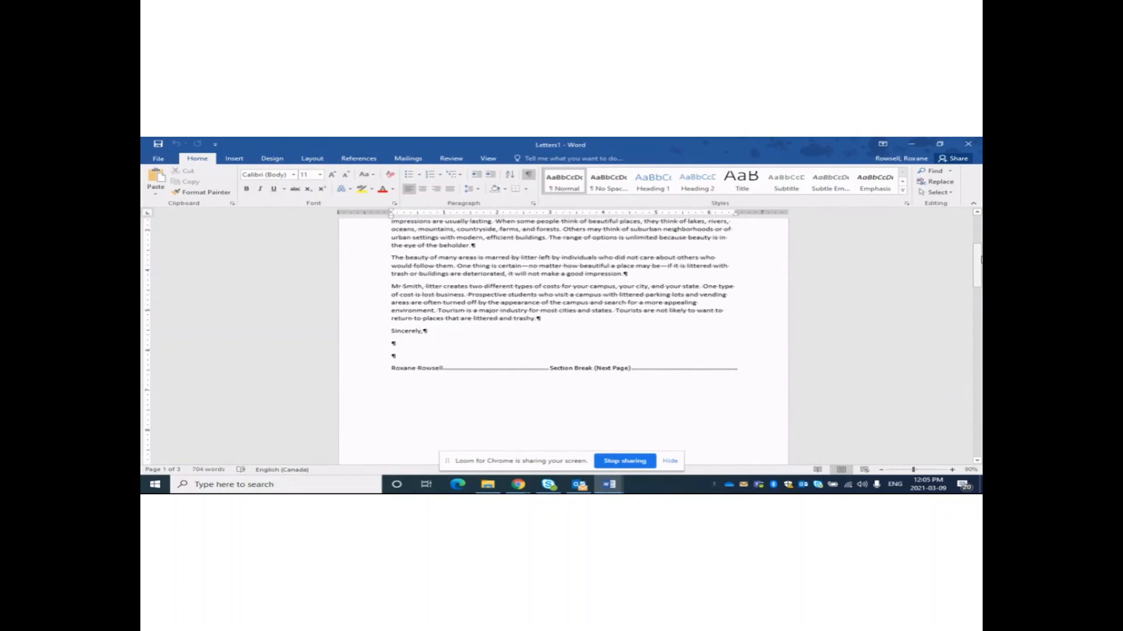
{"action": "left_click_drag", "start_coordinate": [981, 260], "coordinate": [980, 436]}
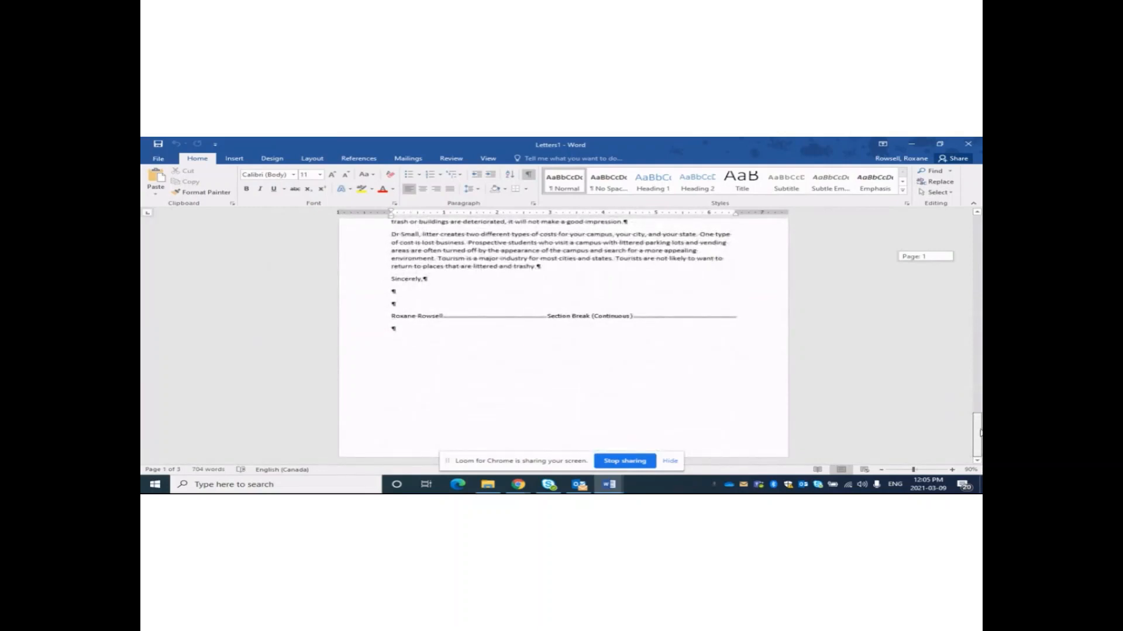
{"action": "left_click_drag", "start_coordinate": [981, 433], "coordinate": [981, 410]}
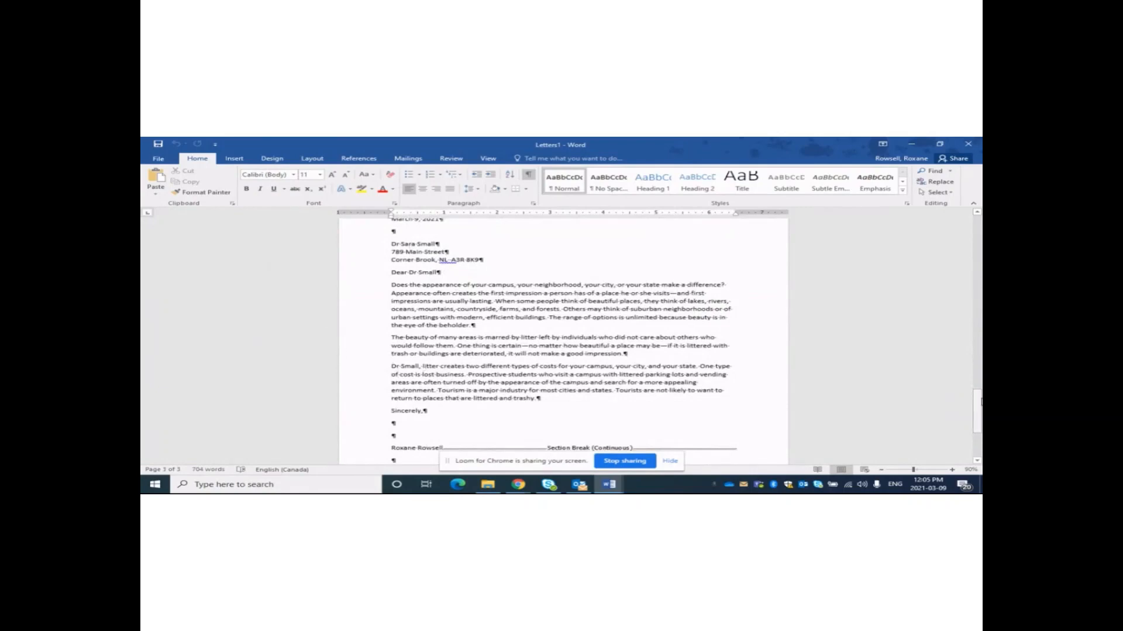
{"action": "left_click_drag", "start_coordinate": [979, 407], "coordinate": [979, 225]}
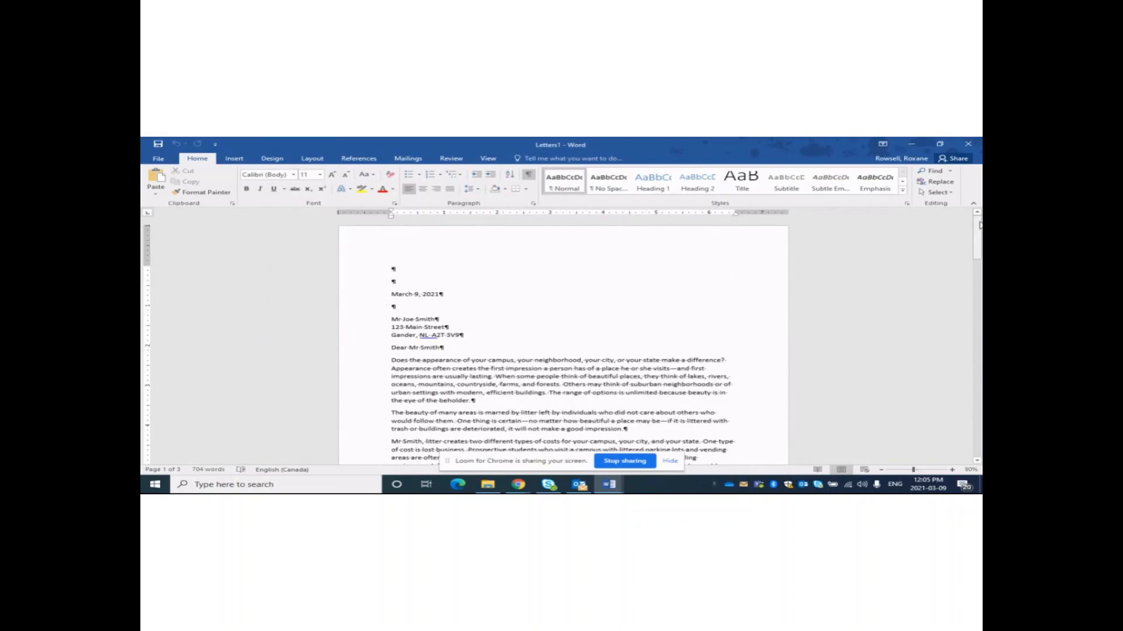
{"action": "left_click_drag", "start_coordinate": [977, 234], "coordinate": [949, 216]}
{"action": "left_click", "coordinate": [609, 484]}
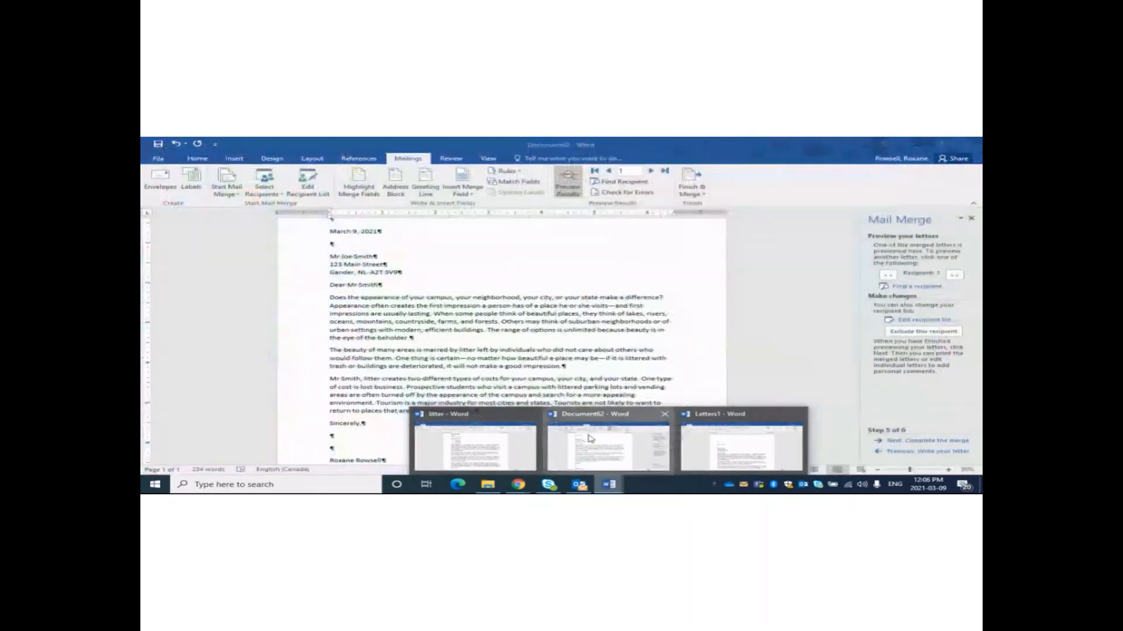
{"action": "left_click", "coordinate": [589, 439]}
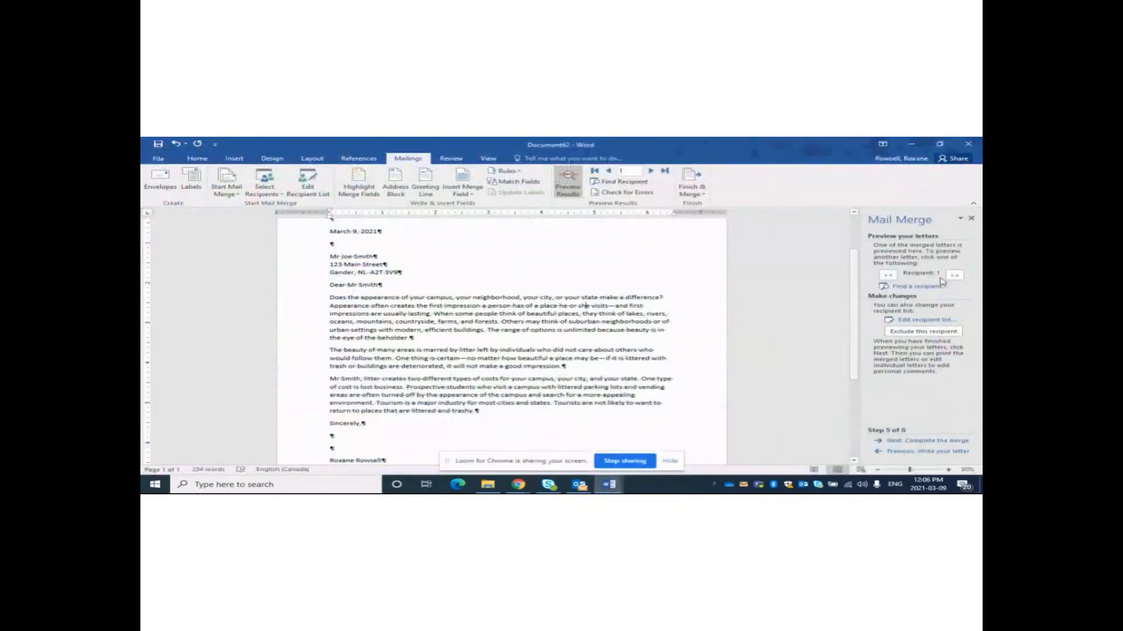
{"action": "scroll", "coordinate": [760, 299], "scroll_direction": "up", "scroll_amount": 2}
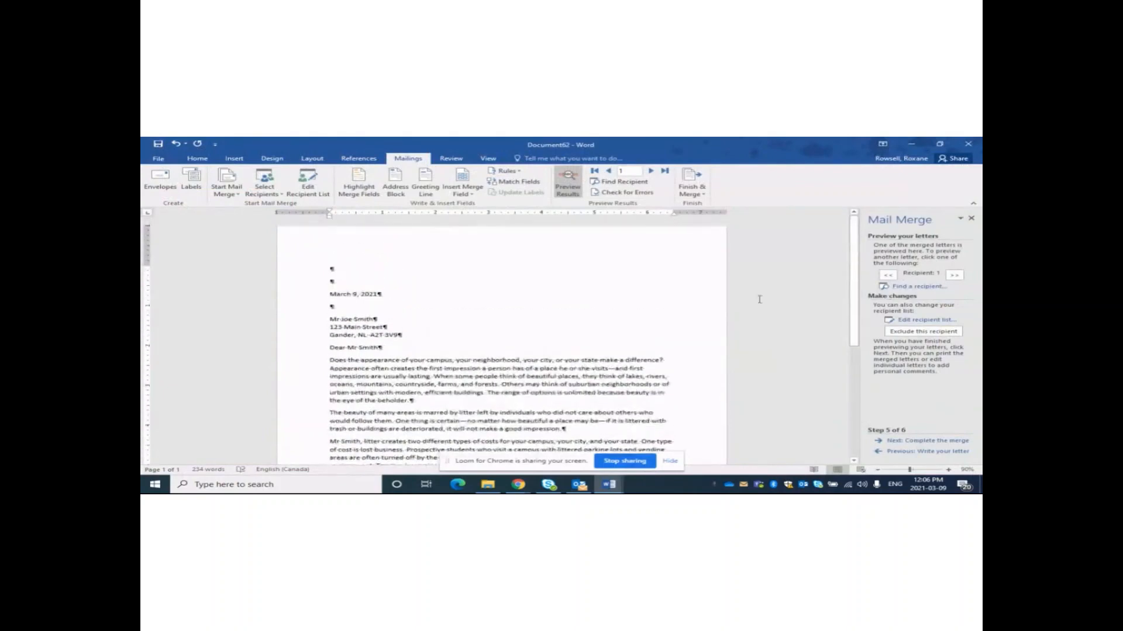
{"action": "left_click_drag", "start_coordinate": [326, 285], "coordinate": [450, 349]}
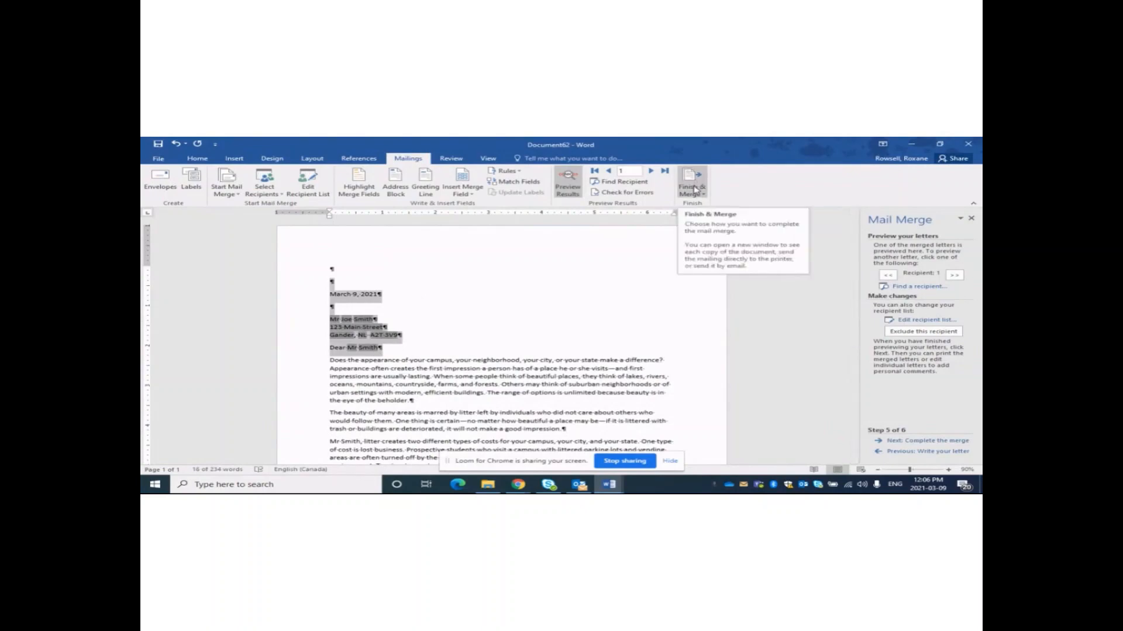
{"action": "left_click", "coordinate": [579, 335]}
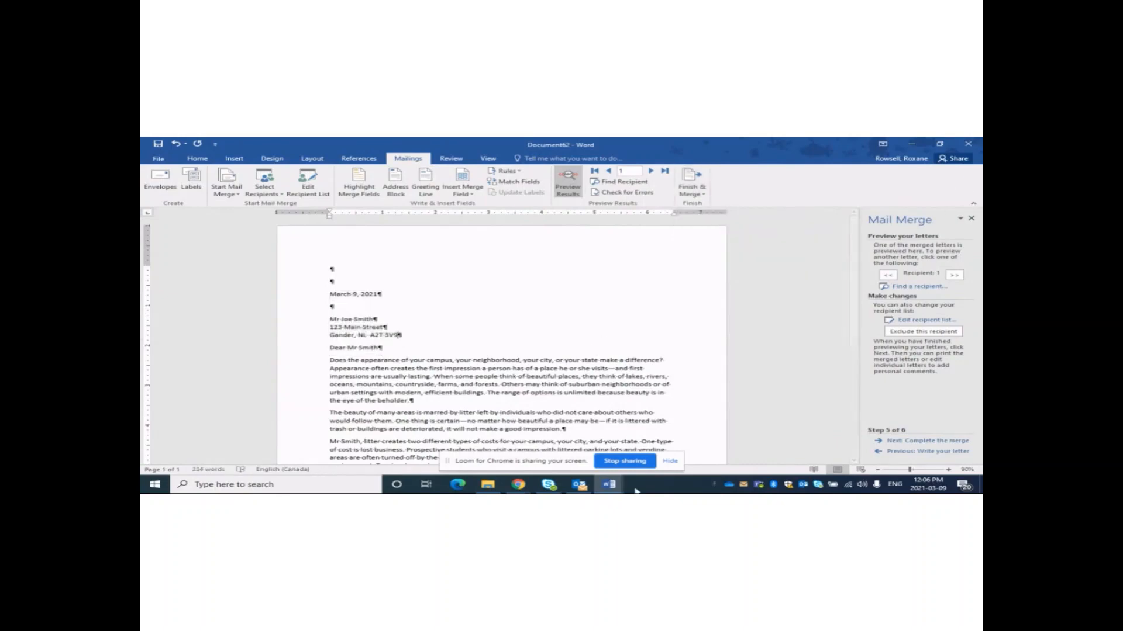
{"action": "left_click", "coordinate": [609, 484]}
{"action": "left_click", "coordinate": [739, 444]}
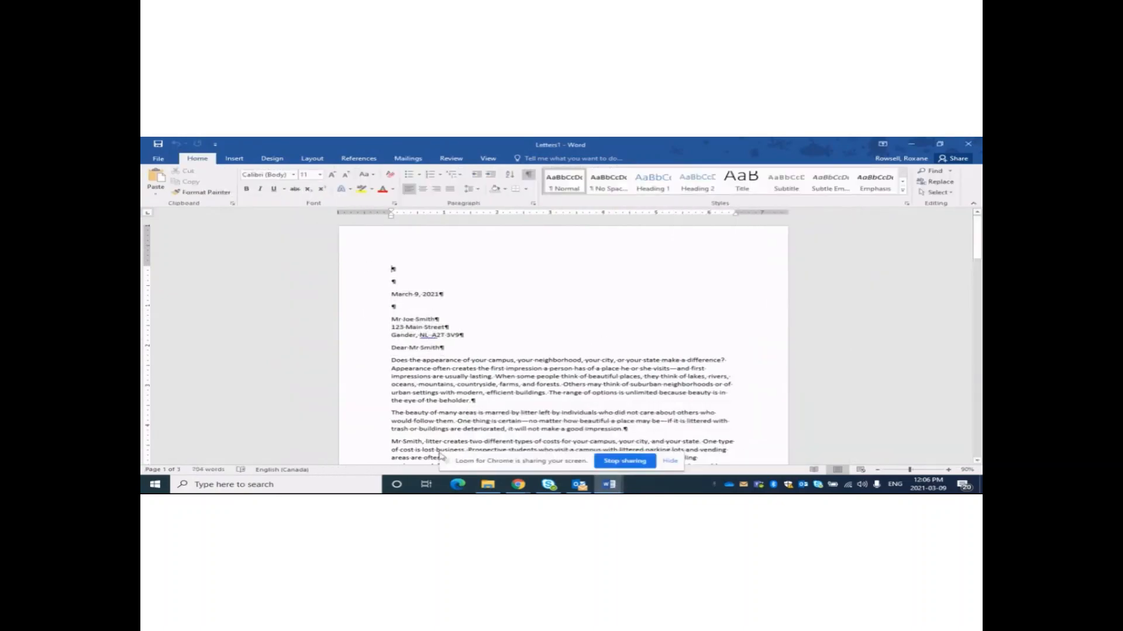
Save the merged letters document to the Desktop as 'Completed Merge'.
{"action": "left_click", "coordinate": [162, 160]}
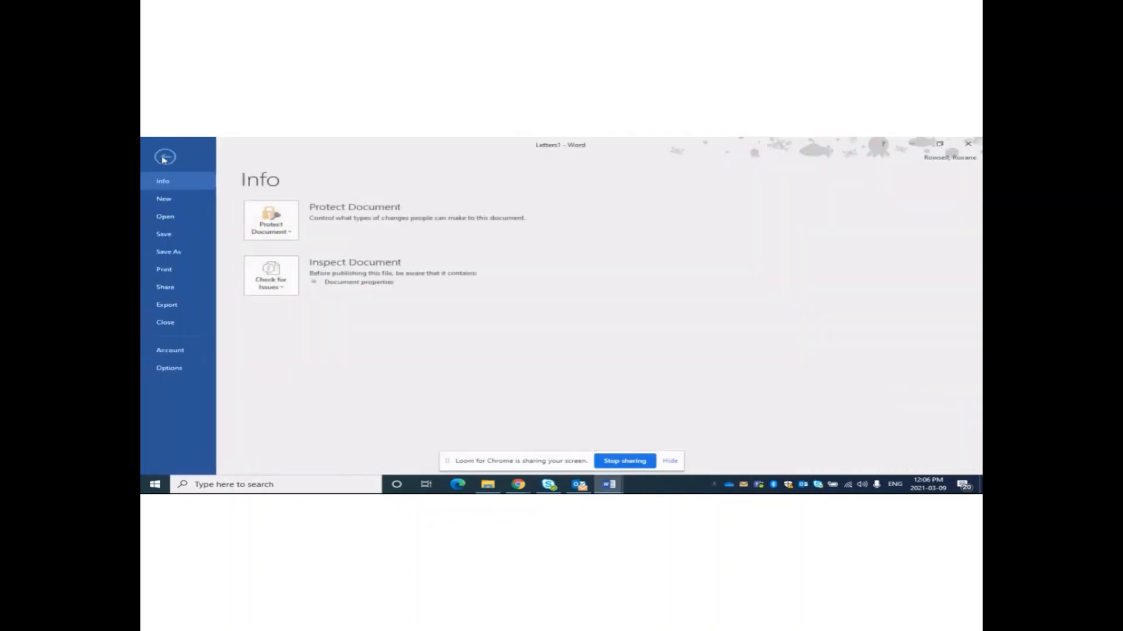
{"action": "left_click", "coordinate": [168, 256]}
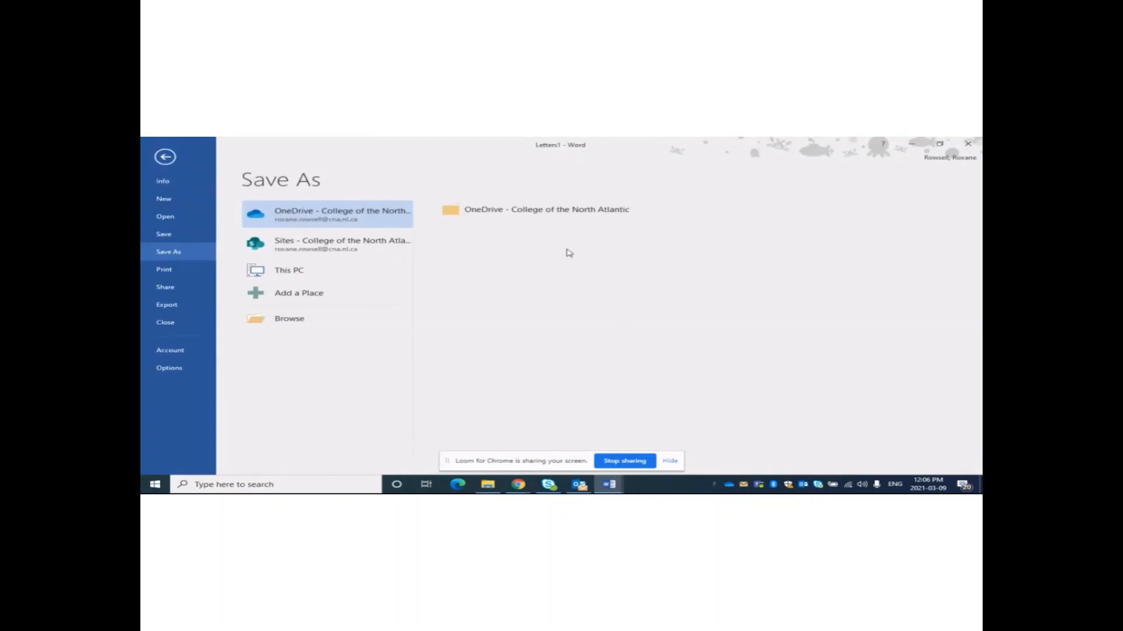
{"action": "left_click", "coordinate": [284, 273]}
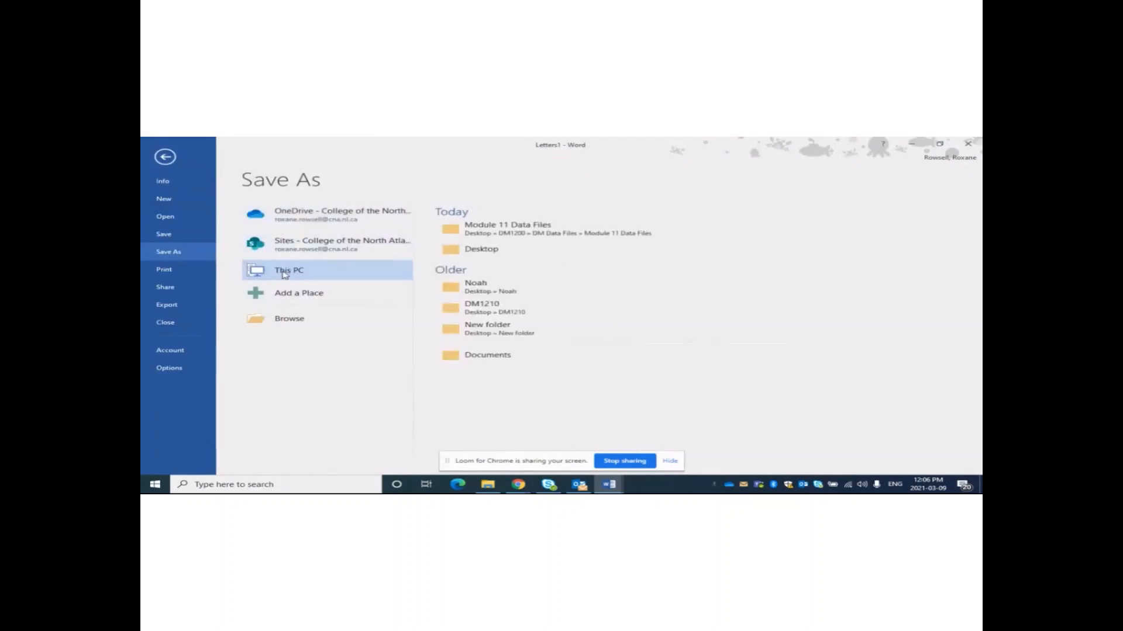
{"action": "left_click", "coordinate": [469, 248]}
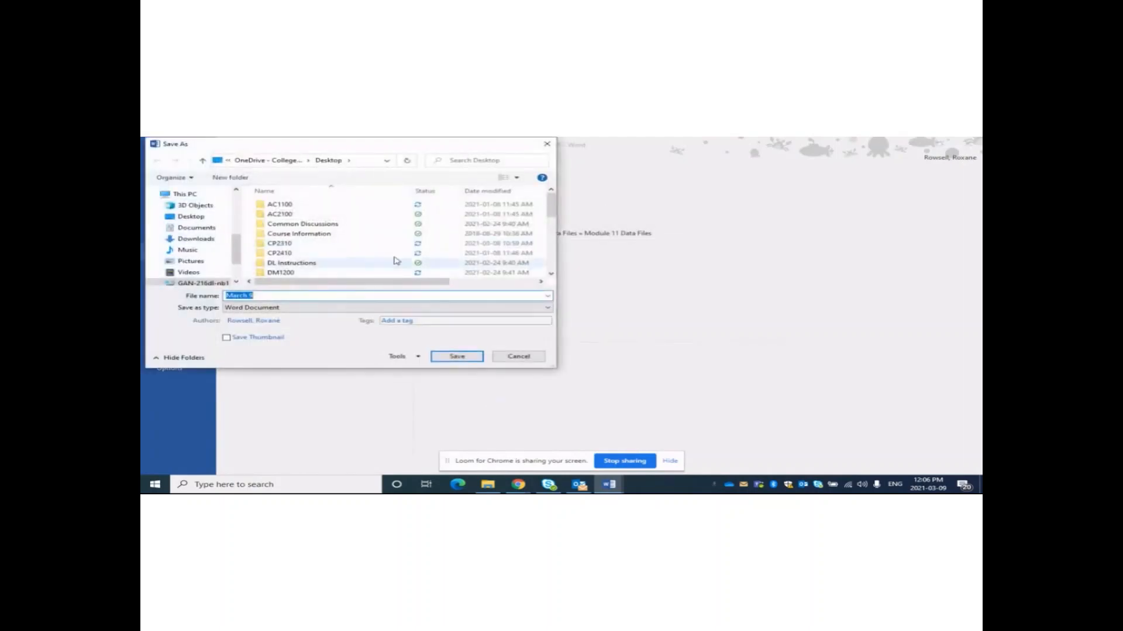
{"action": "type", "text": "Co"}
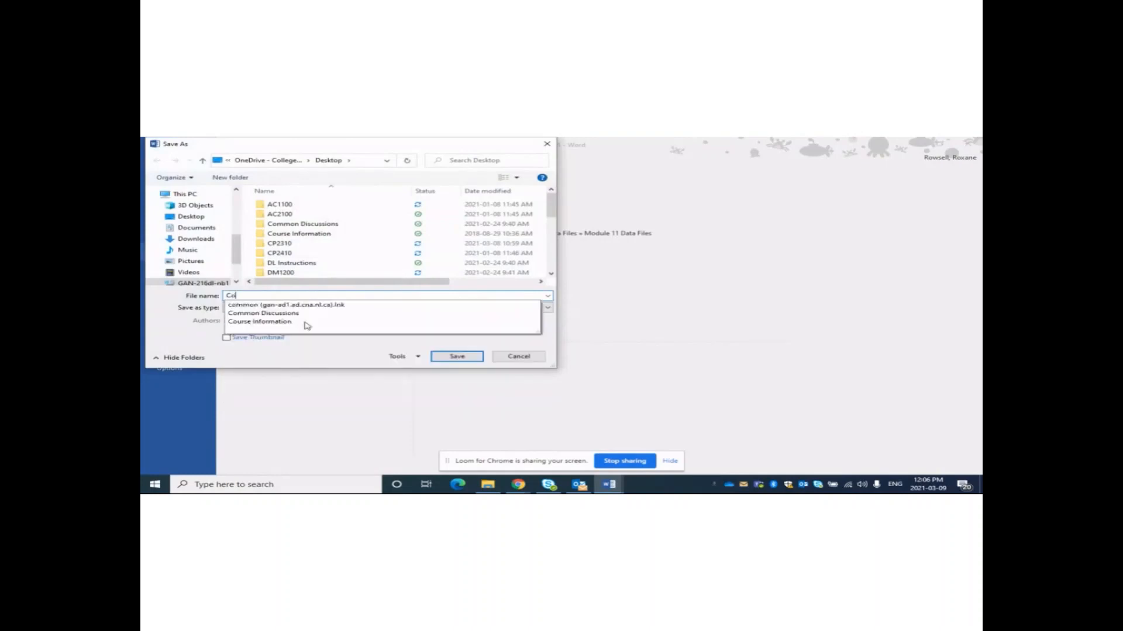
{"action": "type", "text": "mpleted Merge"}
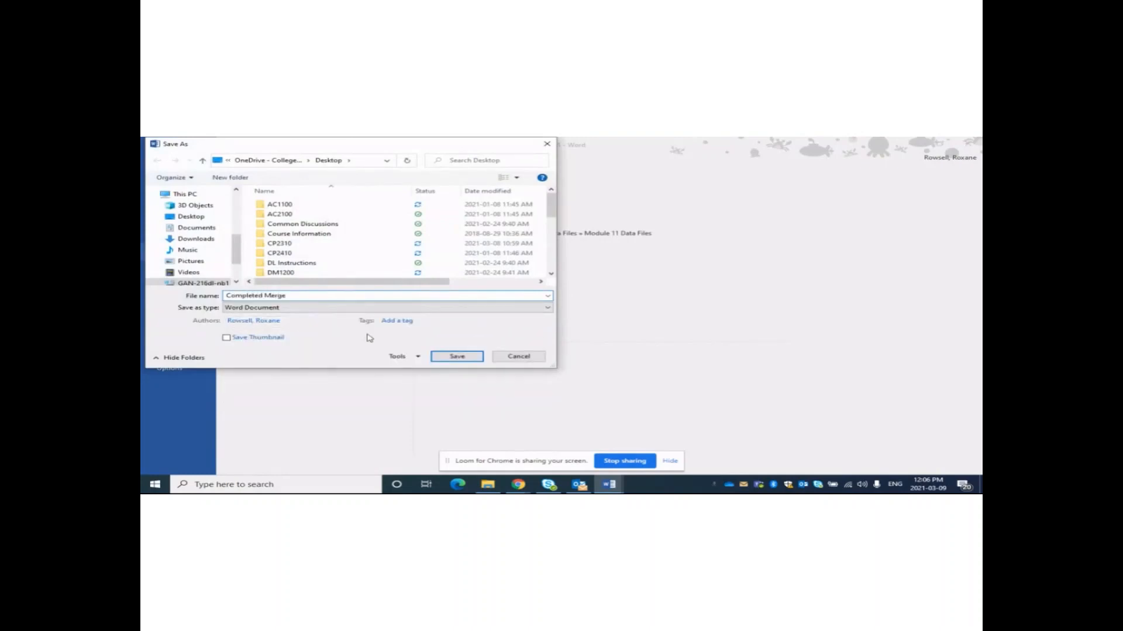
{"action": "left_click", "coordinate": [457, 356]}
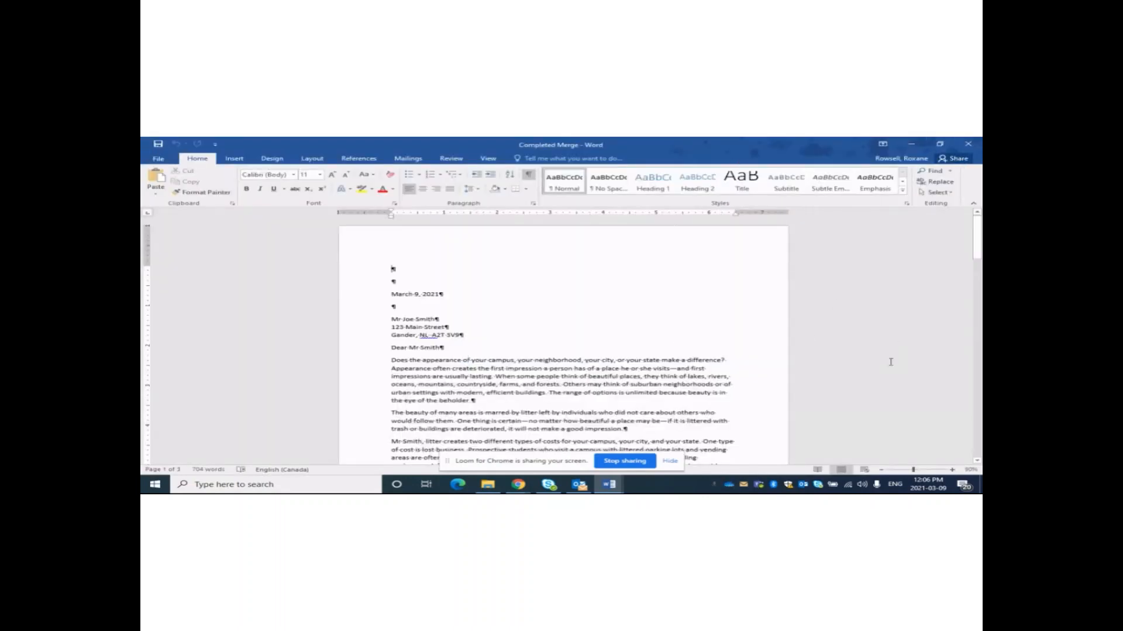
Return to Document62 and turn off Preview Results so the merge fields show.
{"action": "mouse_move", "coordinate": [608, 484]}
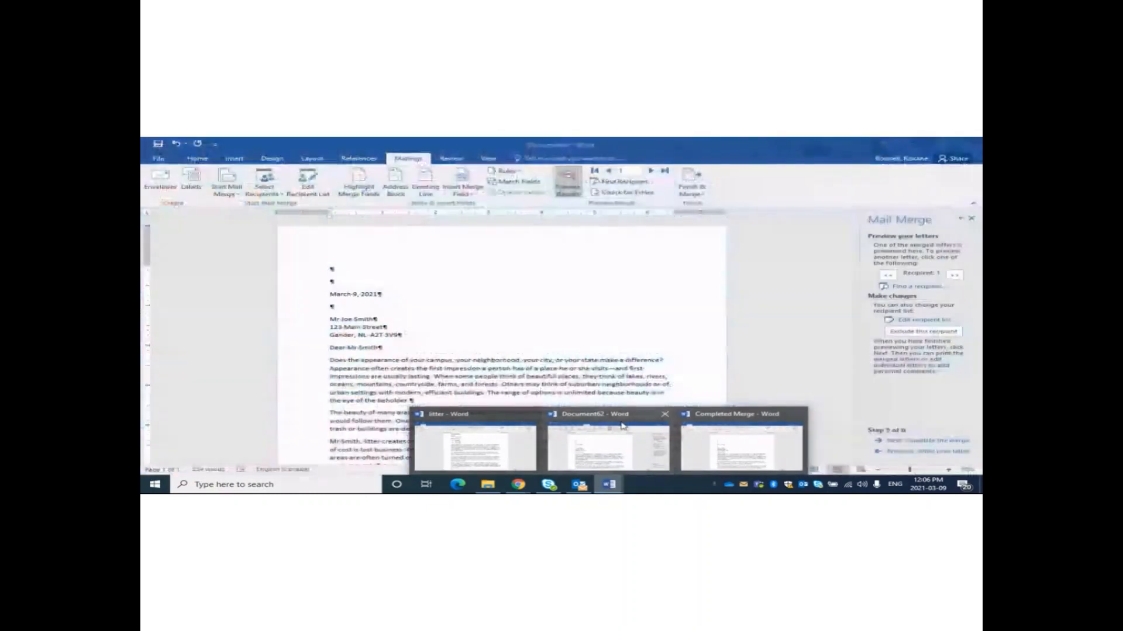
{"action": "left_click", "coordinate": [622, 426]}
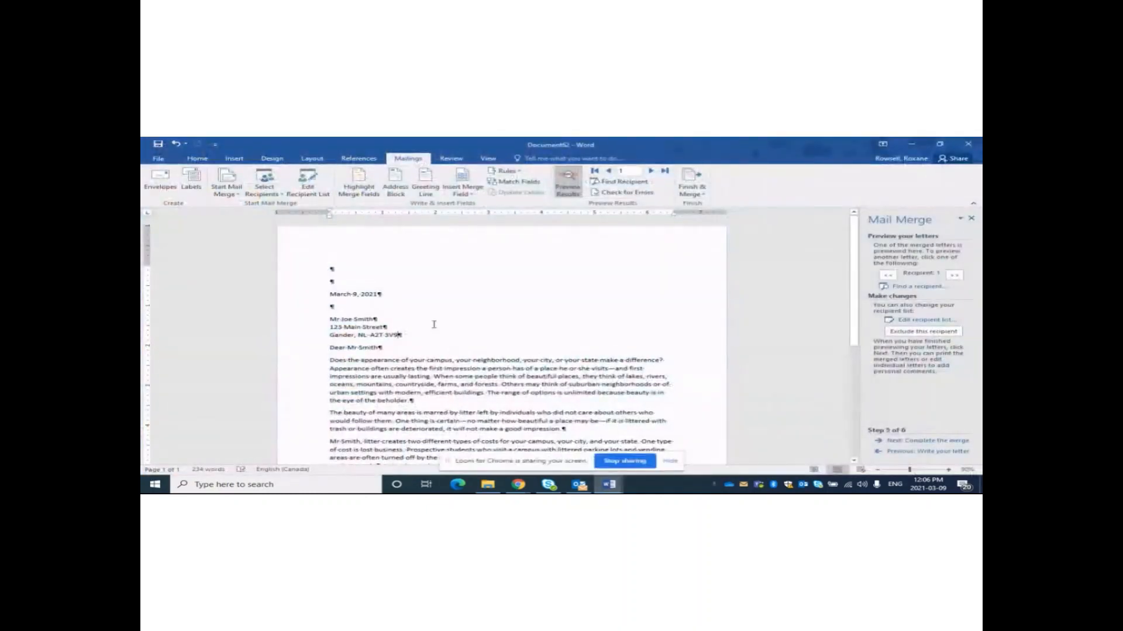
{"action": "left_click", "coordinate": [312, 295]}
{"action": "left_click", "coordinate": [380, 347]}
{"action": "left_click_drag", "start_coordinate": [853, 328], "coordinate": [850, 280]}
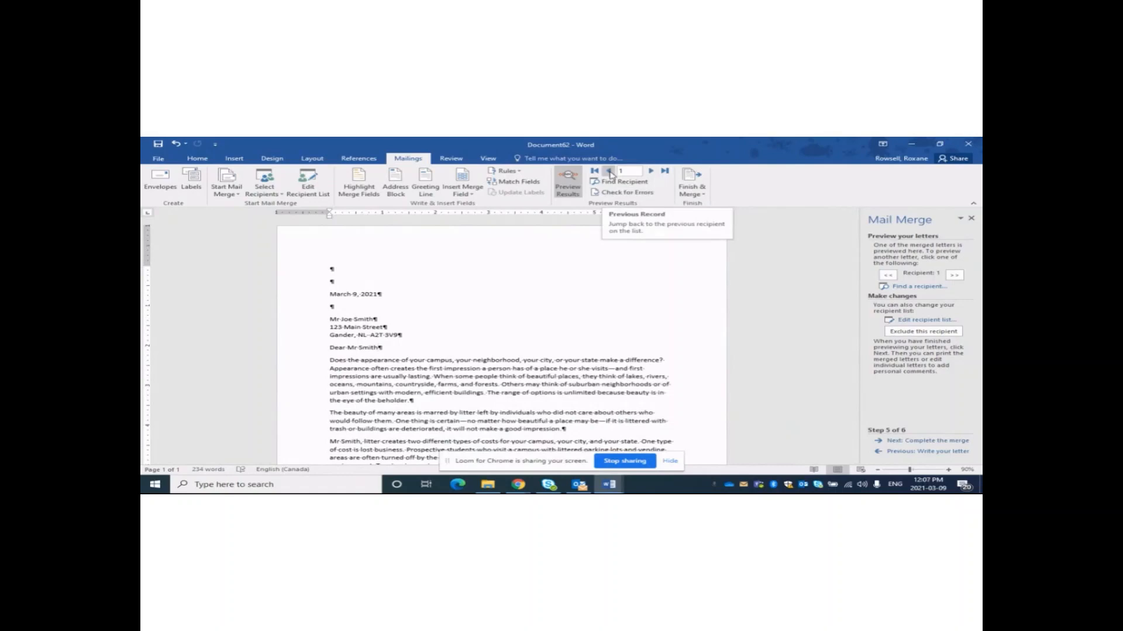
{"action": "left_click", "coordinate": [567, 181]}
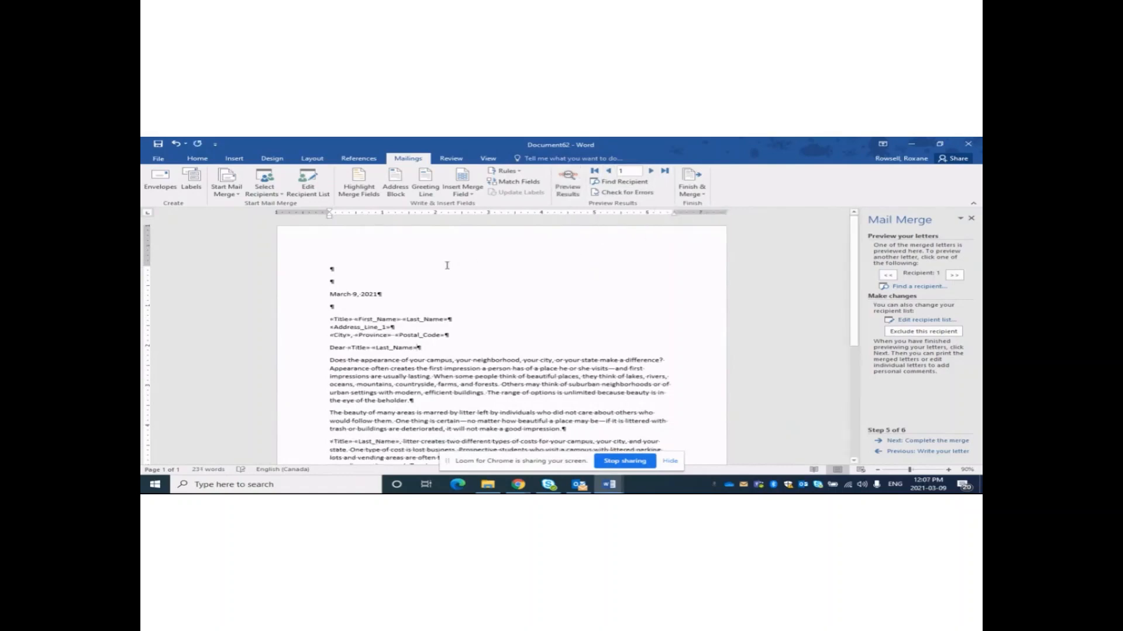
Save the main merge document to the Desktop as 'Merge Form'.
{"action": "left_click", "coordinate": [158, 158]}
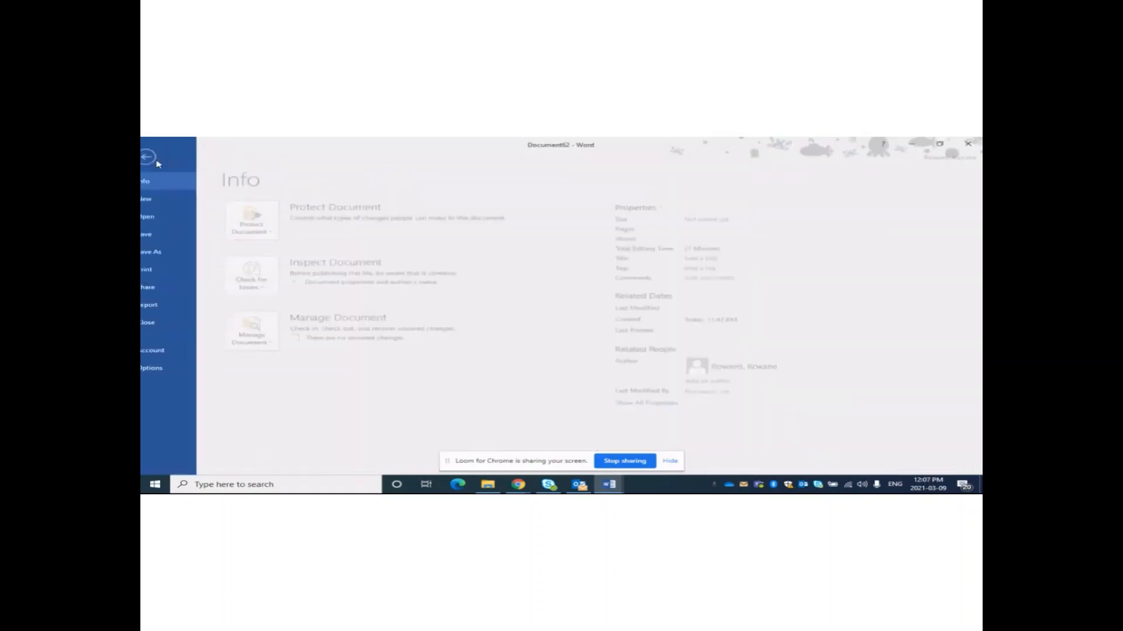
{"action": "left_click", "coordinate": [167, 252]}
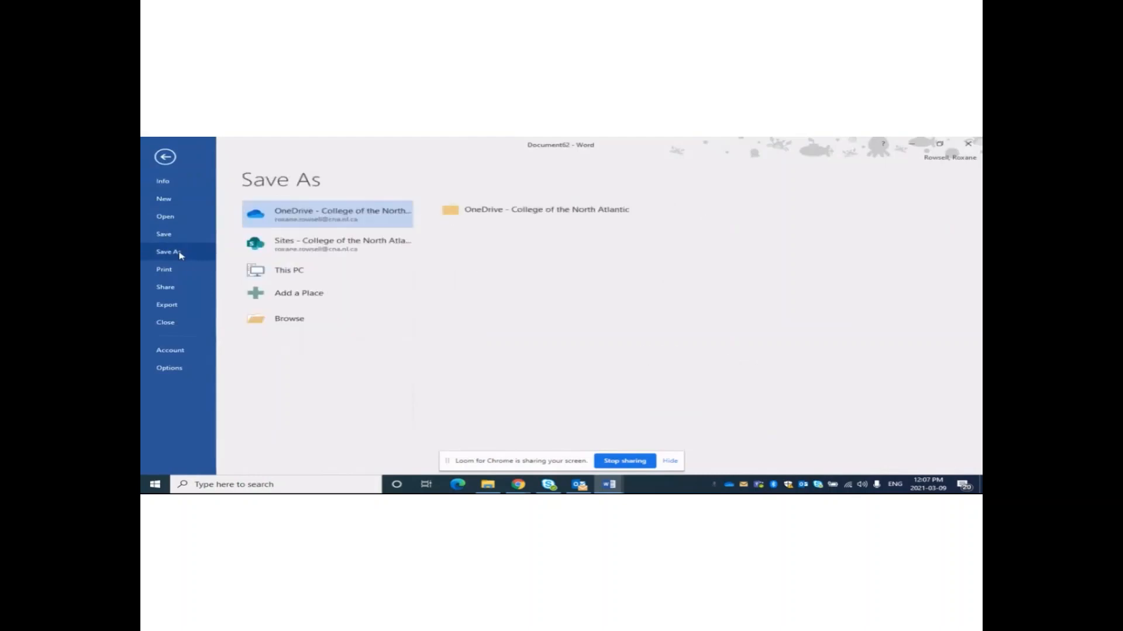
{"action": "left_click", "coordinate": [335, 279]}
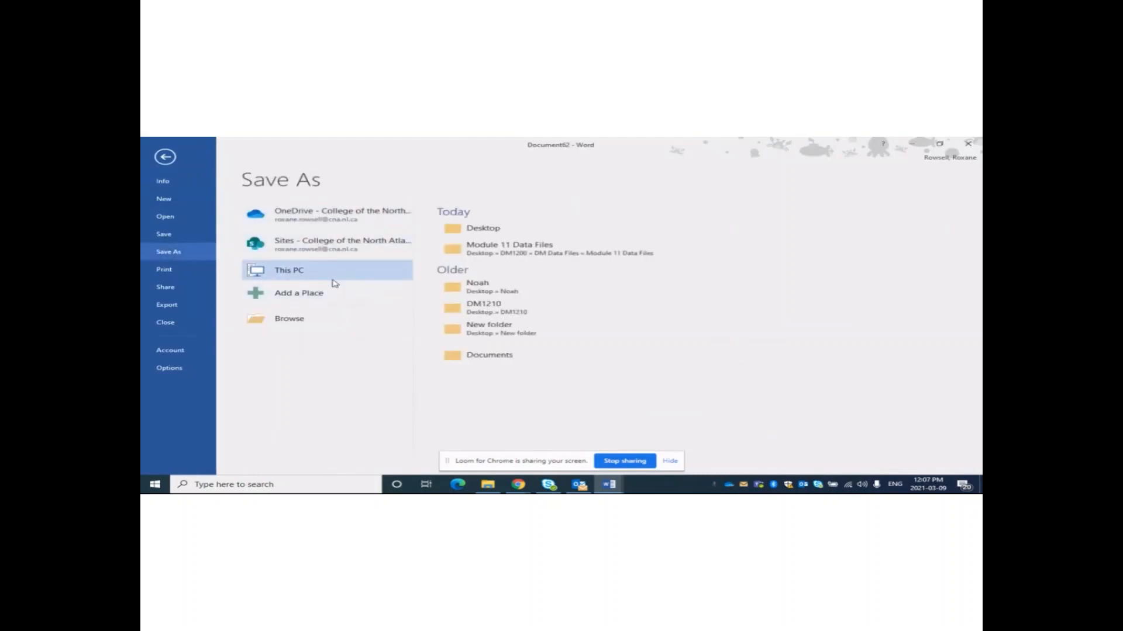
{"action": "left_click", "coordinate": [483, 234]}
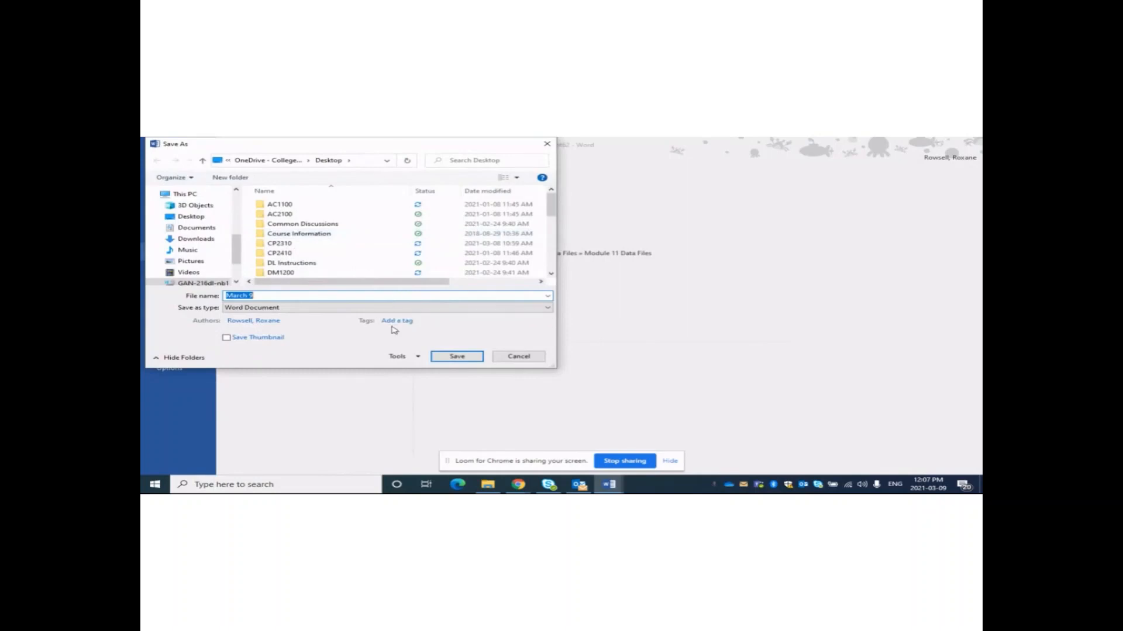
{"action": "type", "text": "Merge Form"}
{"action": "left_click", "coordinate": [458, 357]}
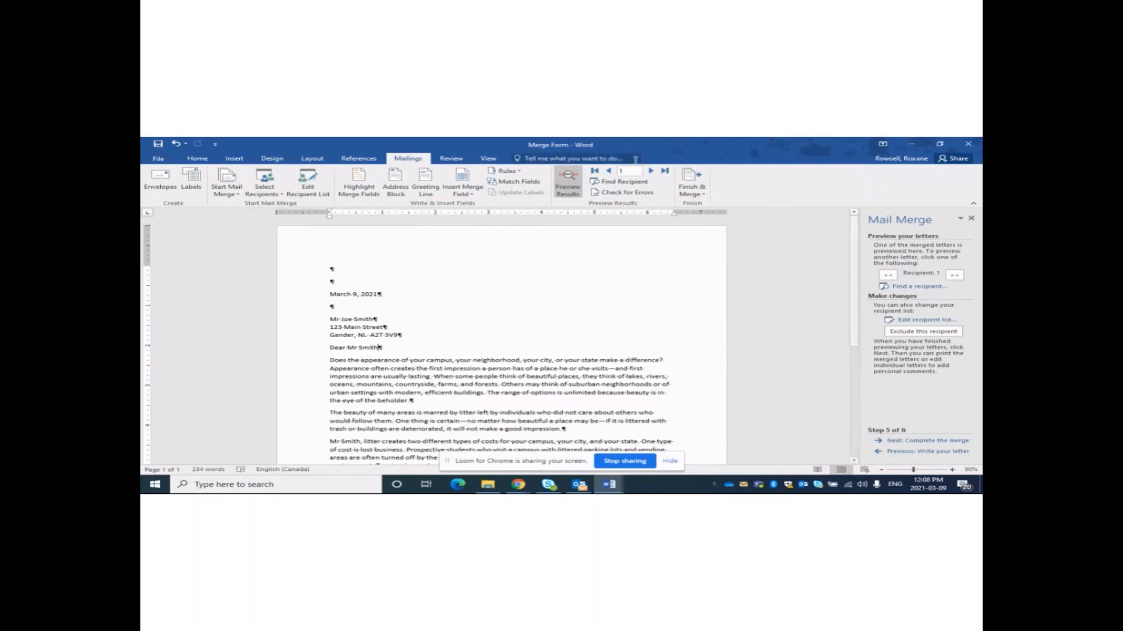
Toggle Preview Results off, on, then off, and select the address block and opening paragraph.
{"action": "left_click", "coordinate": [562, 184]}
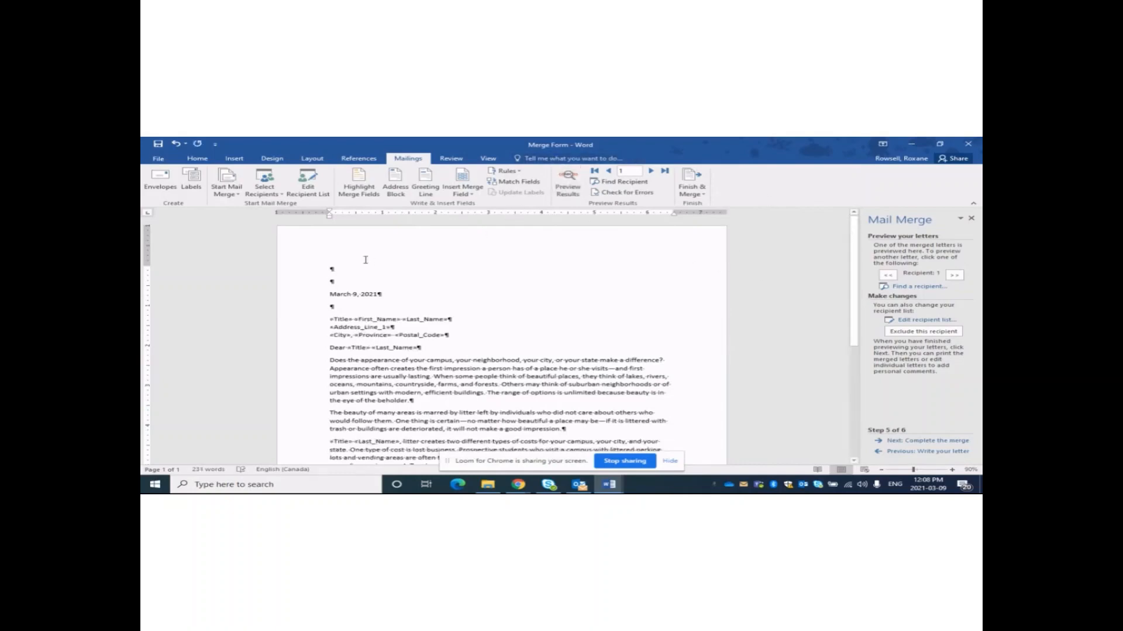
{"action": "left_click", "coordinate": [563, 182]}
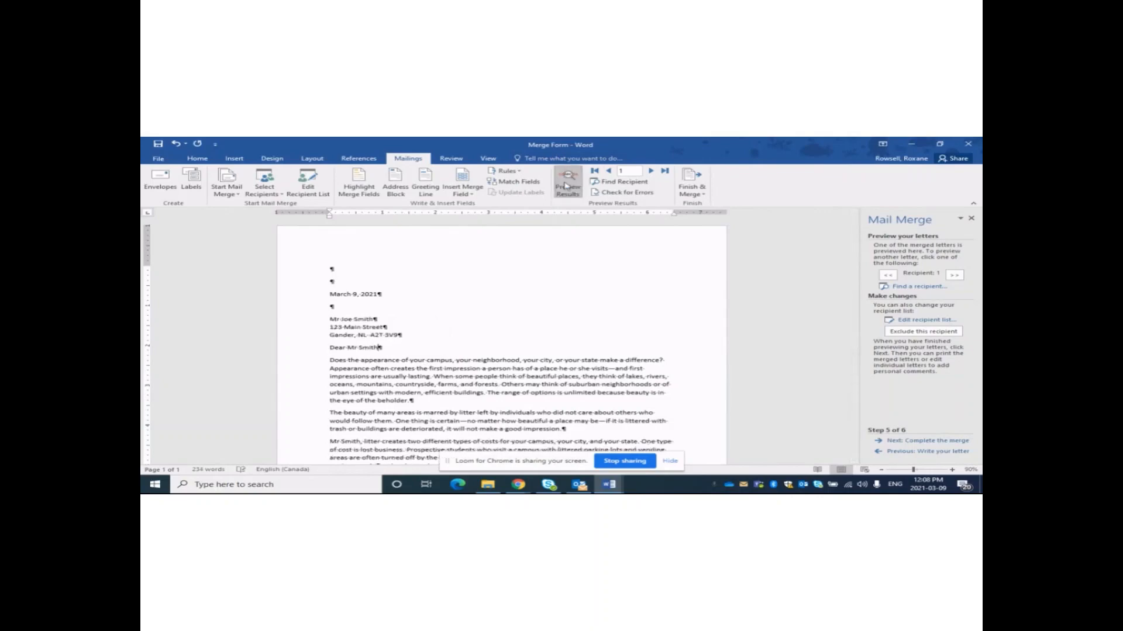
{"action": "left_click", "coordinate": [564, 182]}
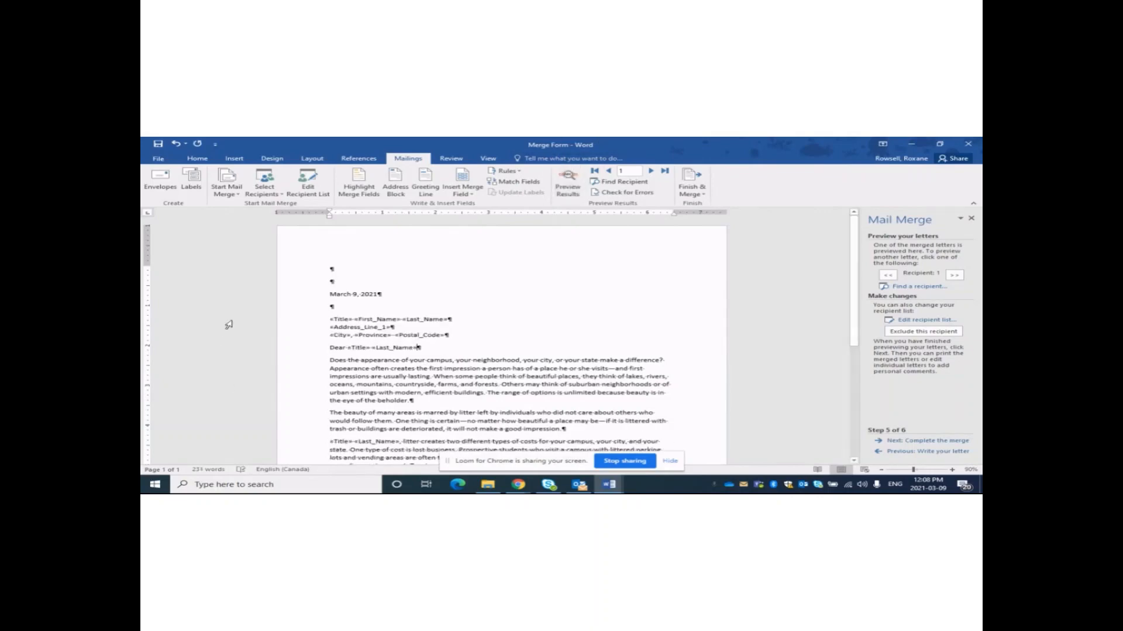
{"action": "left_click_drag", "start_coordinate": [329, 266], "coordinate": [490, 369]}
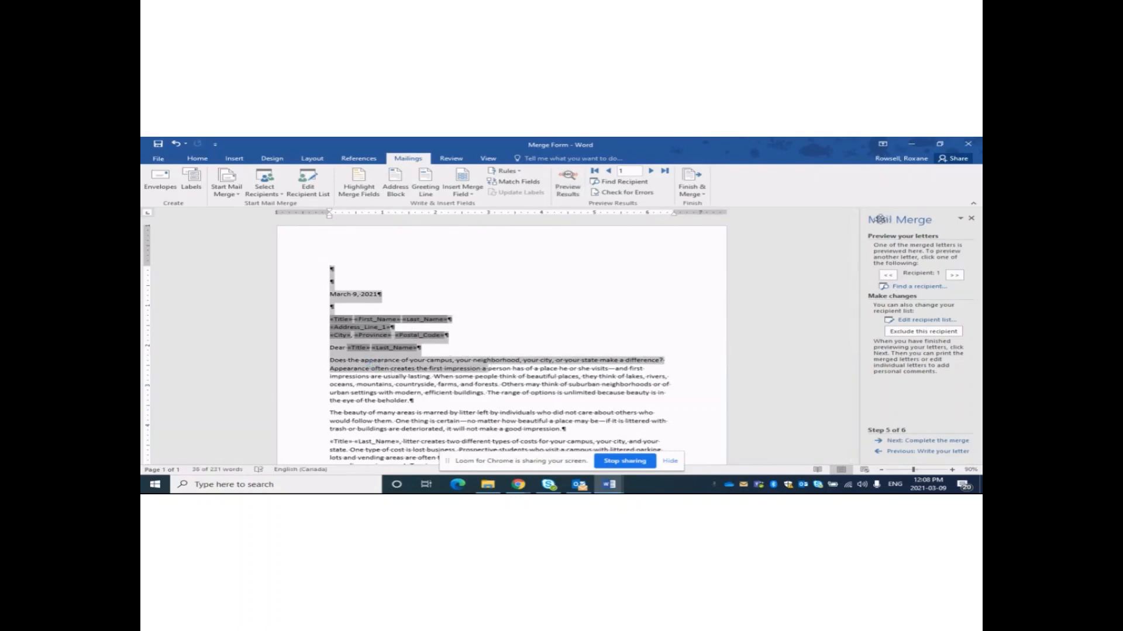
Switch to Completed Merge, look over the merged letter, then minimize it.
{"action": "mouse_move", "coordinate": [605, 487]}
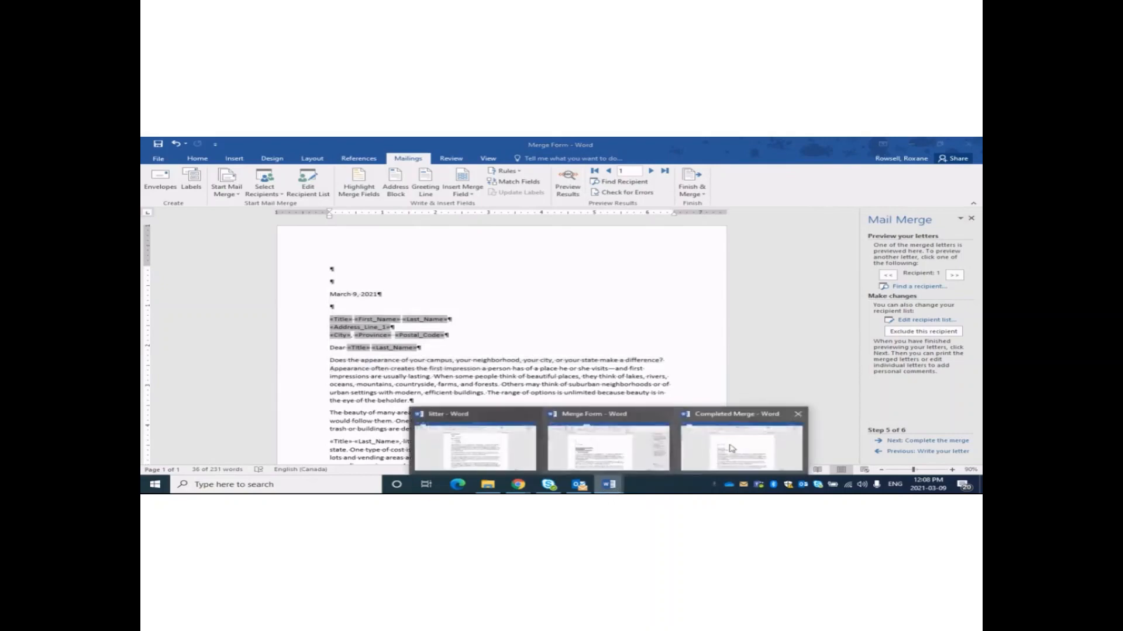
{"action": "left_click", "coordinate": [733, 449]}
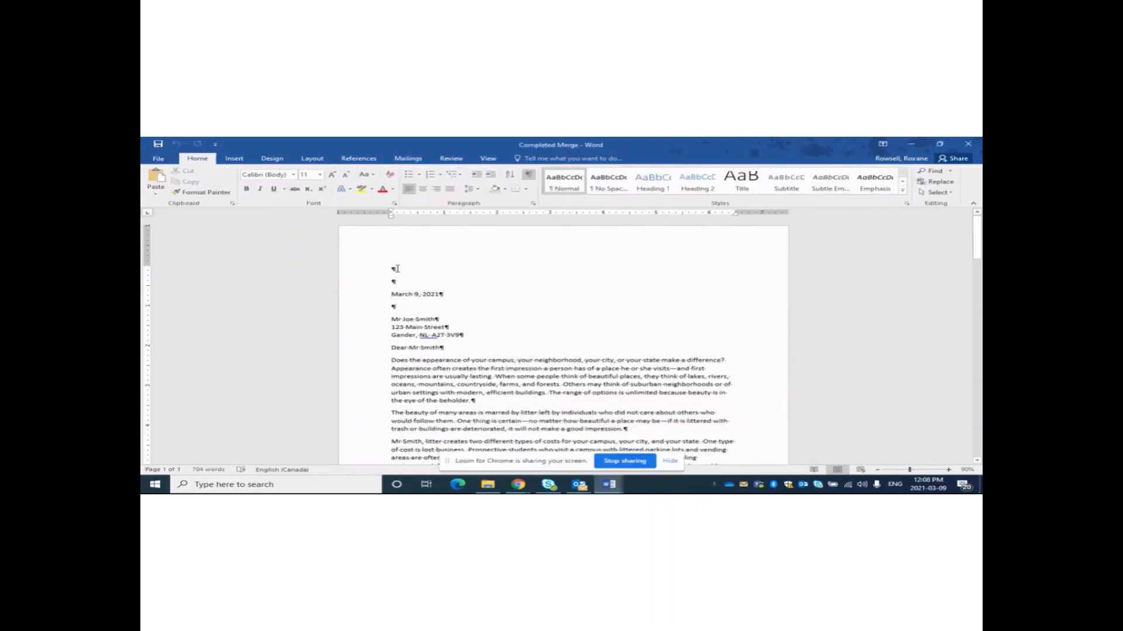
{"action": "left_click_drag", "start_coordinate": [395, 269], "coordinate": [433, 301]}
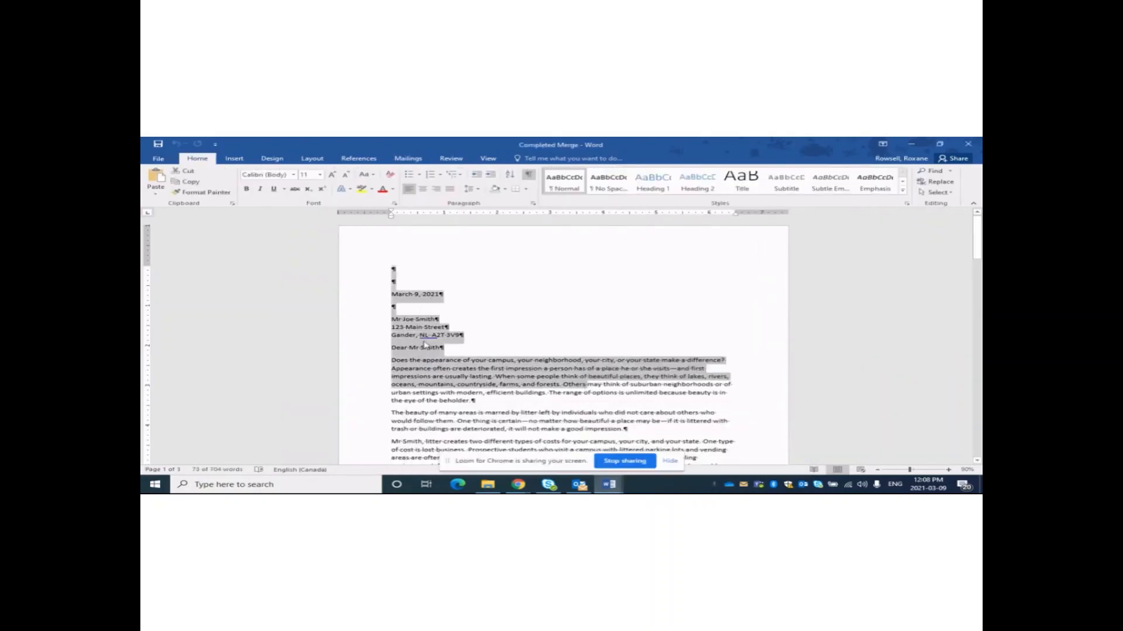
{"action": "left_click", "coordinate": [581, 328]}
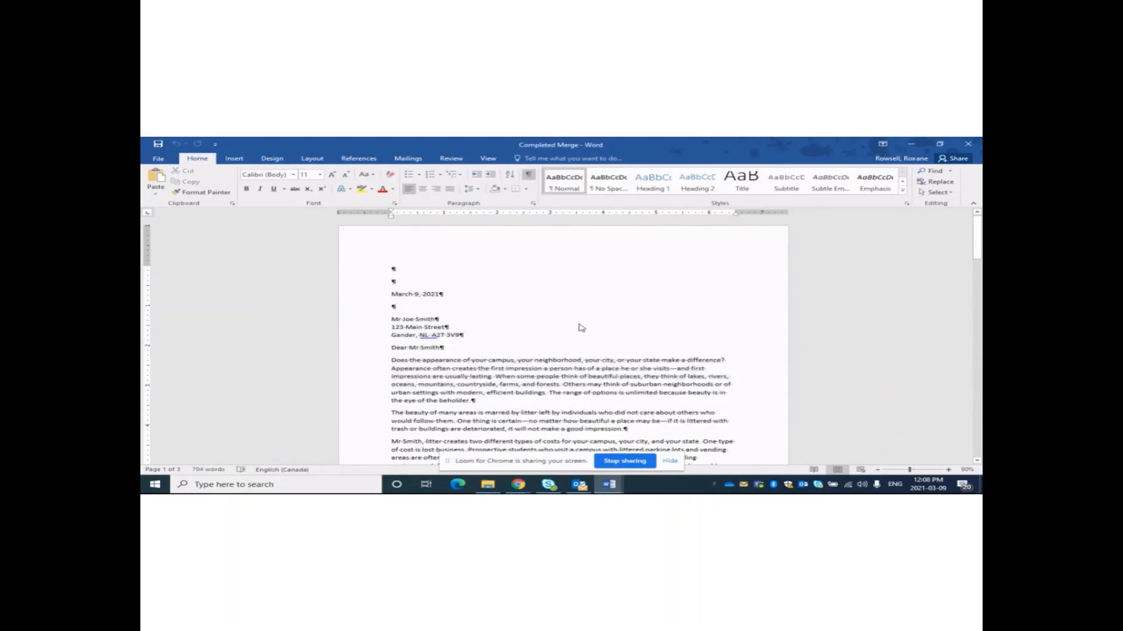
{"action": "mouse_move", "coordinate": [978, 234]}
{"action": "left_mouse_down"}
{"action": "mouse_move", "coordinate": [978, 462]}
{"action": "mouse_move", "coordinate": [978, 233]}
{"action": "left_mouse_up"}
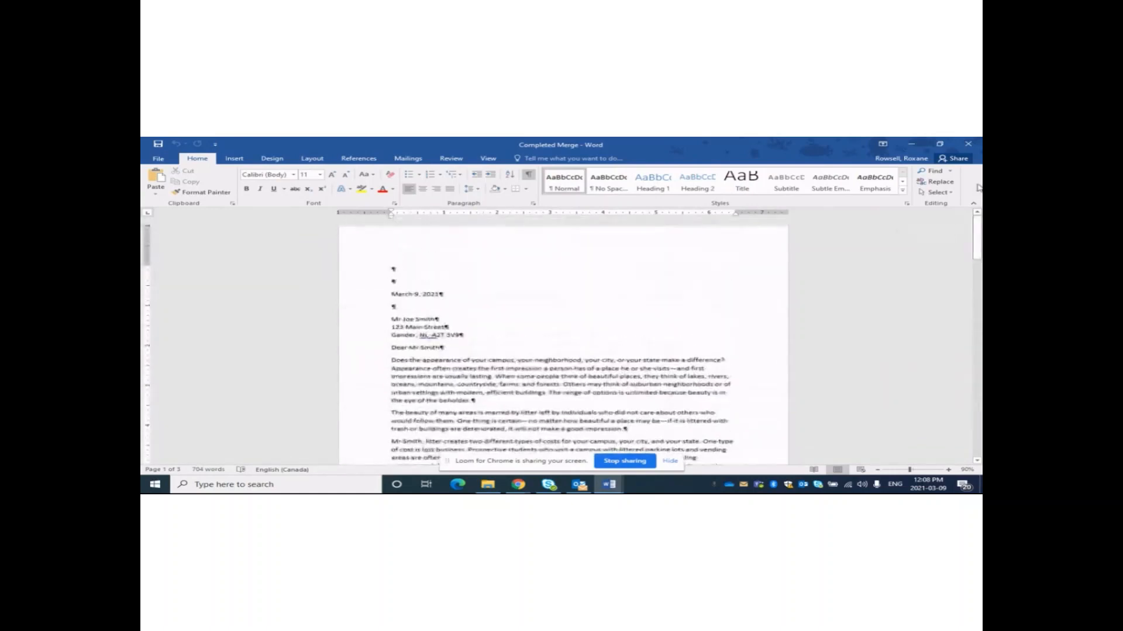
{"action": "left_click", "coordinate": [910, 144]}
Minimize Merge Form and the browser, then move the Sample Merge file on the desktop.
{"action": "left_click", "coordinate": [914, 145]}
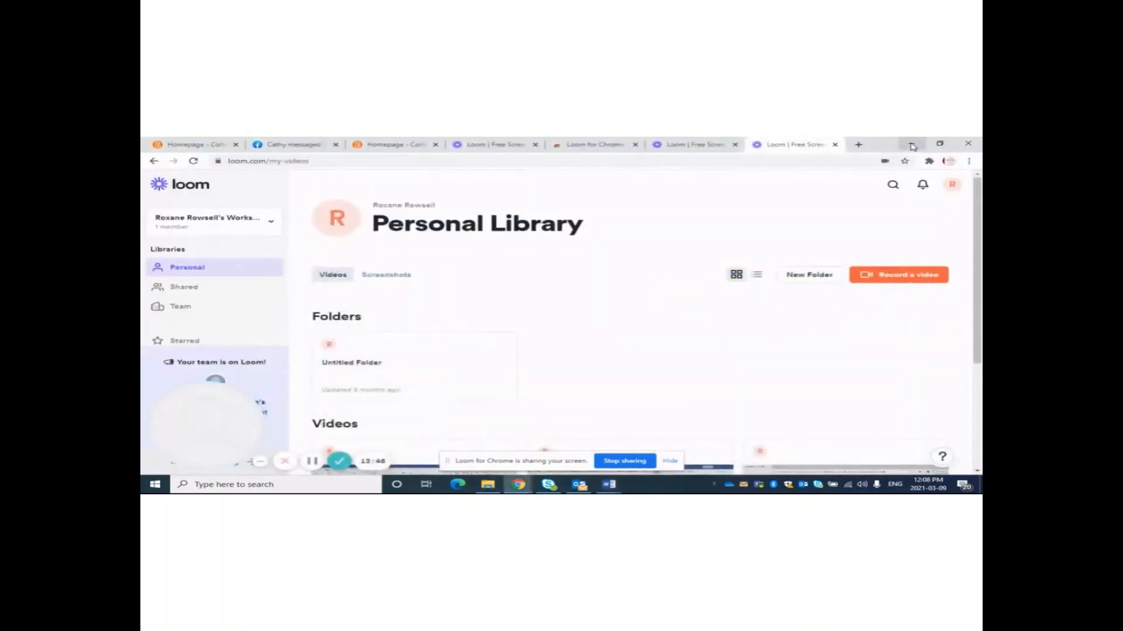
{"action": "left_click", "coordinate": [913, 145]}
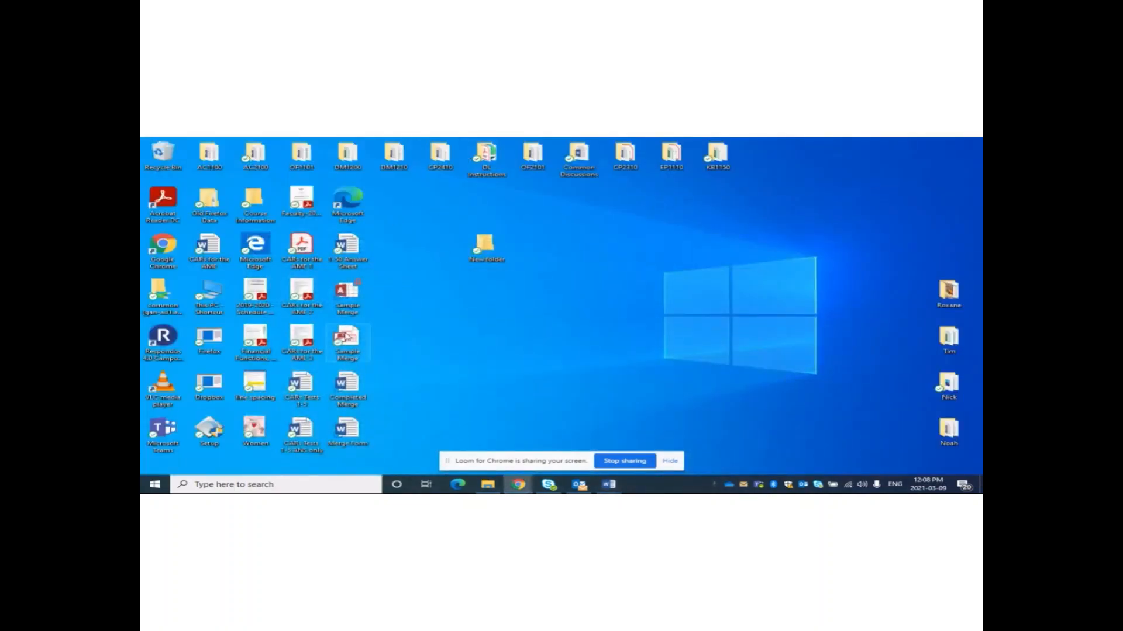
{"action": "left_click_drag", "start_coordinate": [349, 342], "coordinate": [603, 307]}
Open the Sample Merge database, dismiss the file-in-use warning, and open Office_Address_List.
{"action": "double_click", "coordinate": [580, 295]}
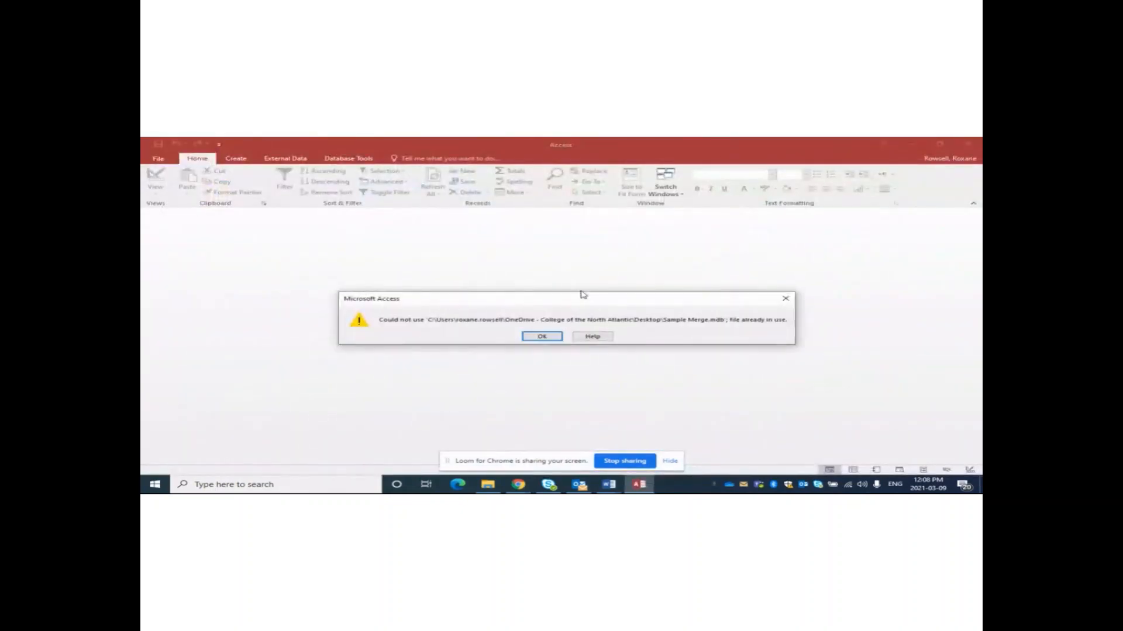
{"action": "left_click", "coordinate": [541, 338]}
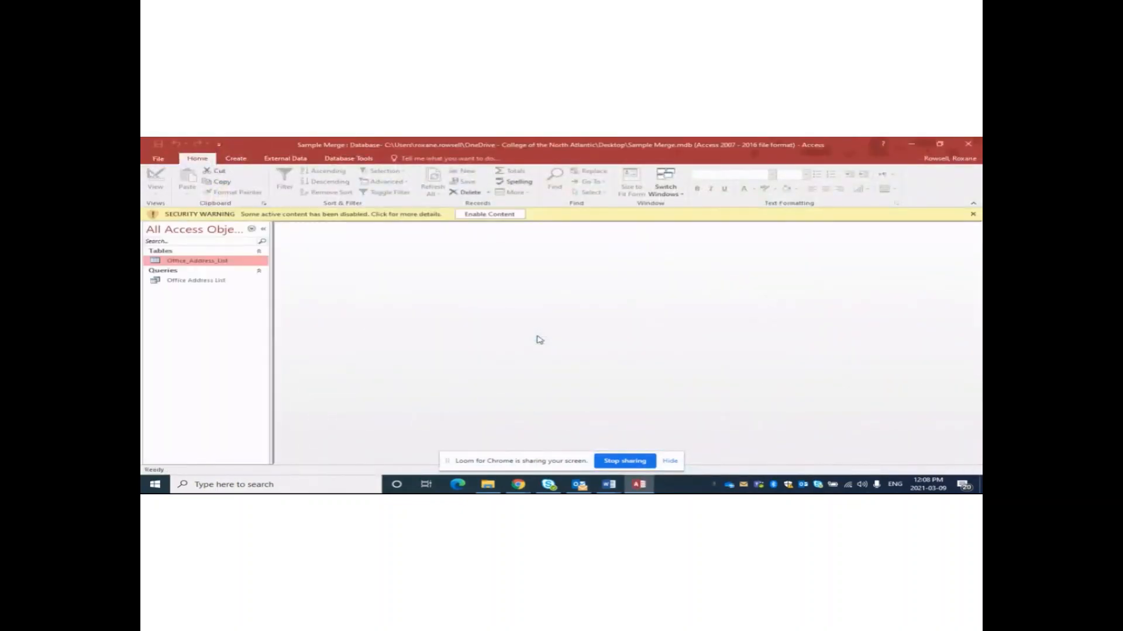
{"action": "double_click", "coordinate": [185, 264]}
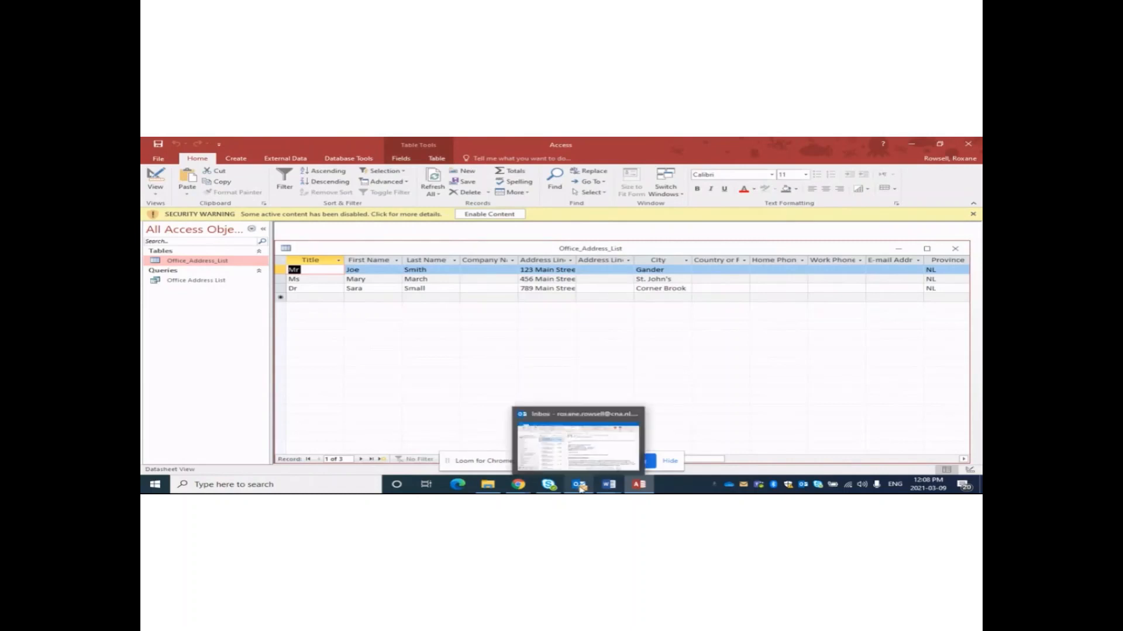
{"action": "mouse_move", "coordinate": [562, 487]}
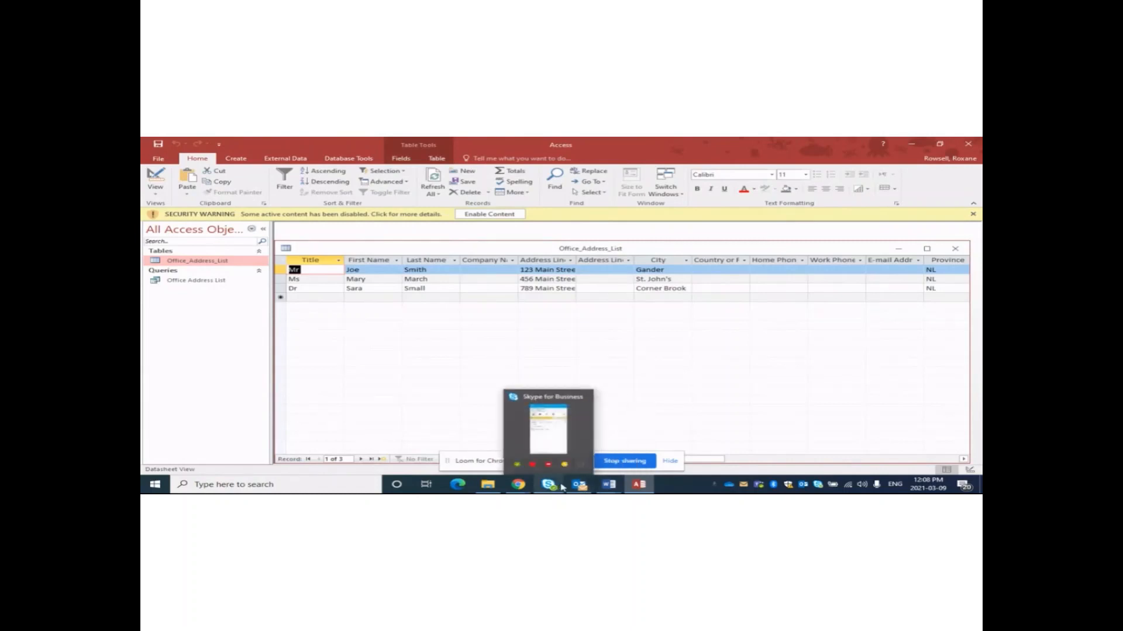
{"action": "mouse_move", "coordinate": [611, 485]}
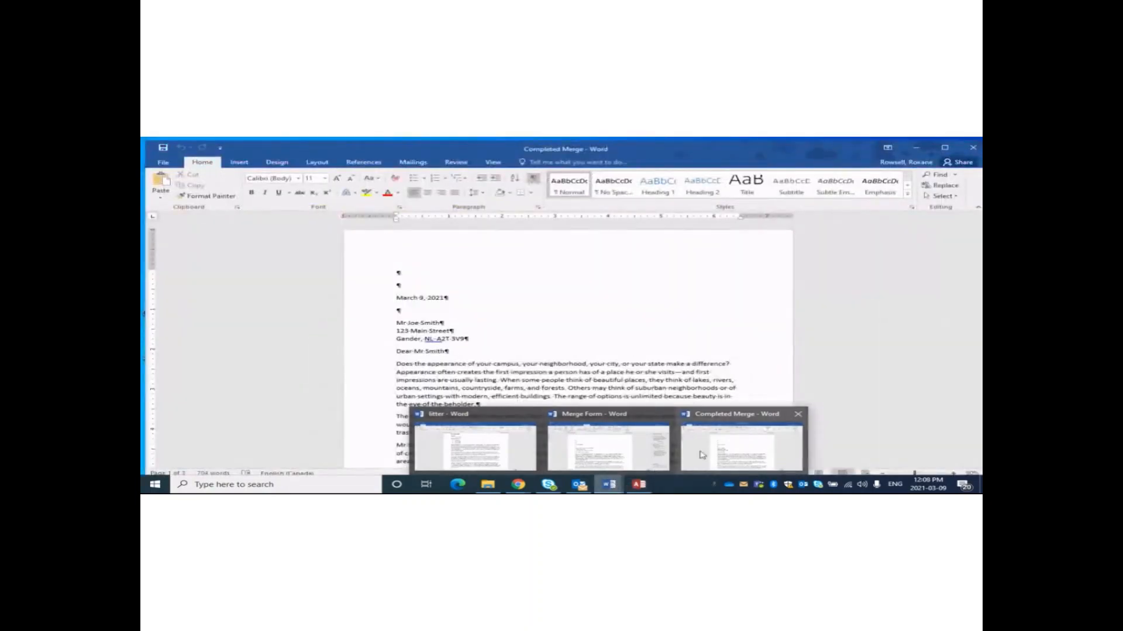
Bring the 'litter - Word' document to the front, then pause the video.
{"action": "mouse_move", "coordinate": [648, 455]}
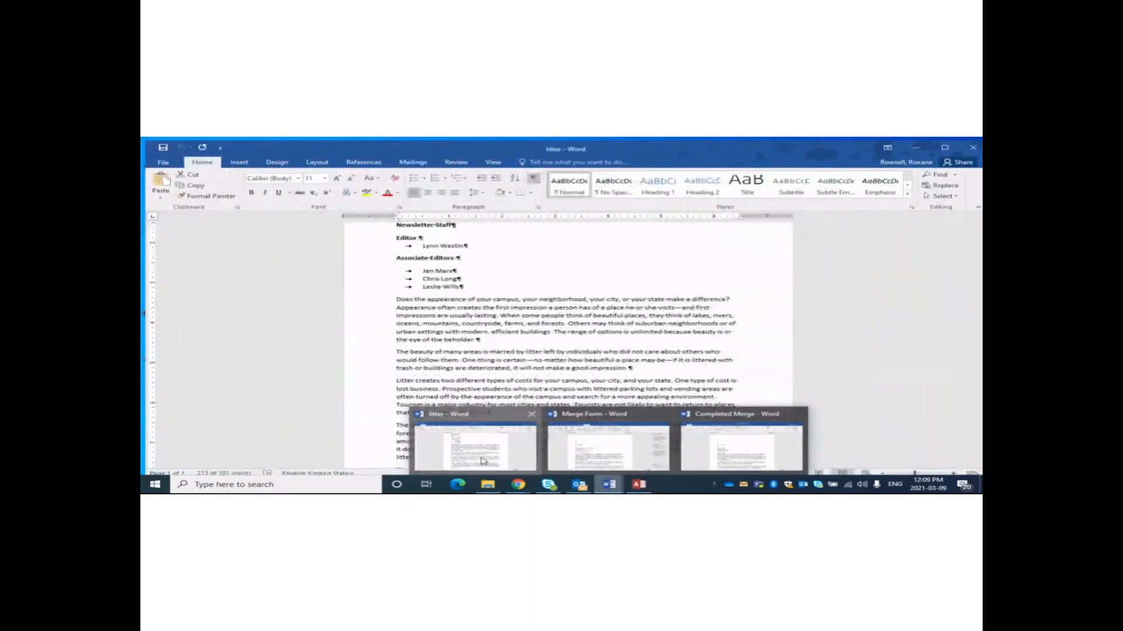
{"action": "left_click", "coordinate": [485, 459]}
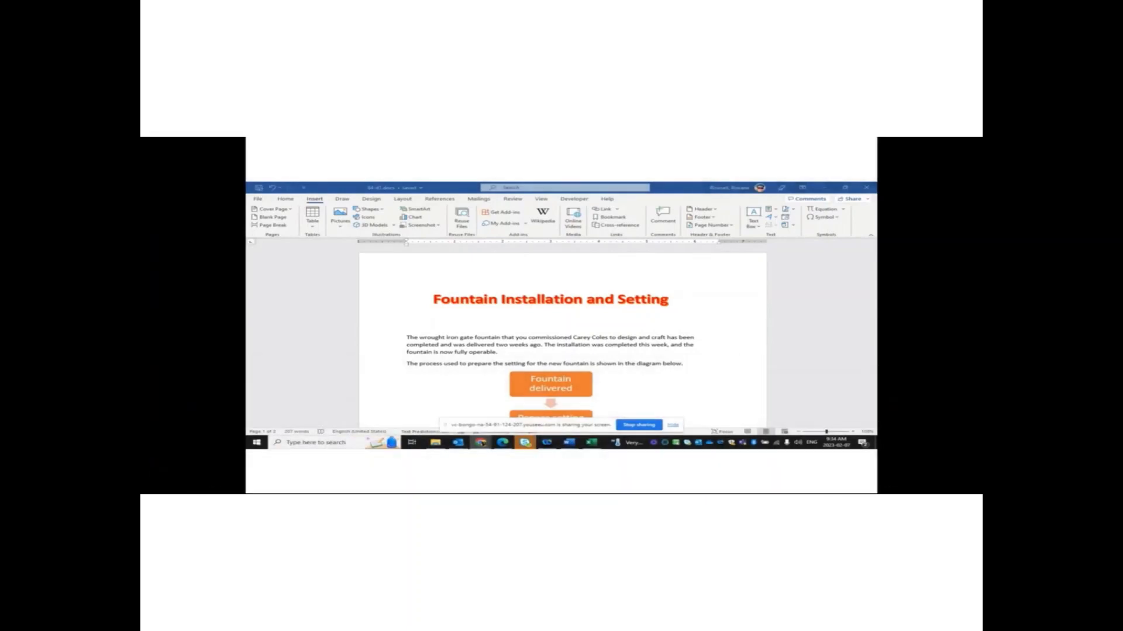
{"action": "left_click", "coordinate": [183, 480]}
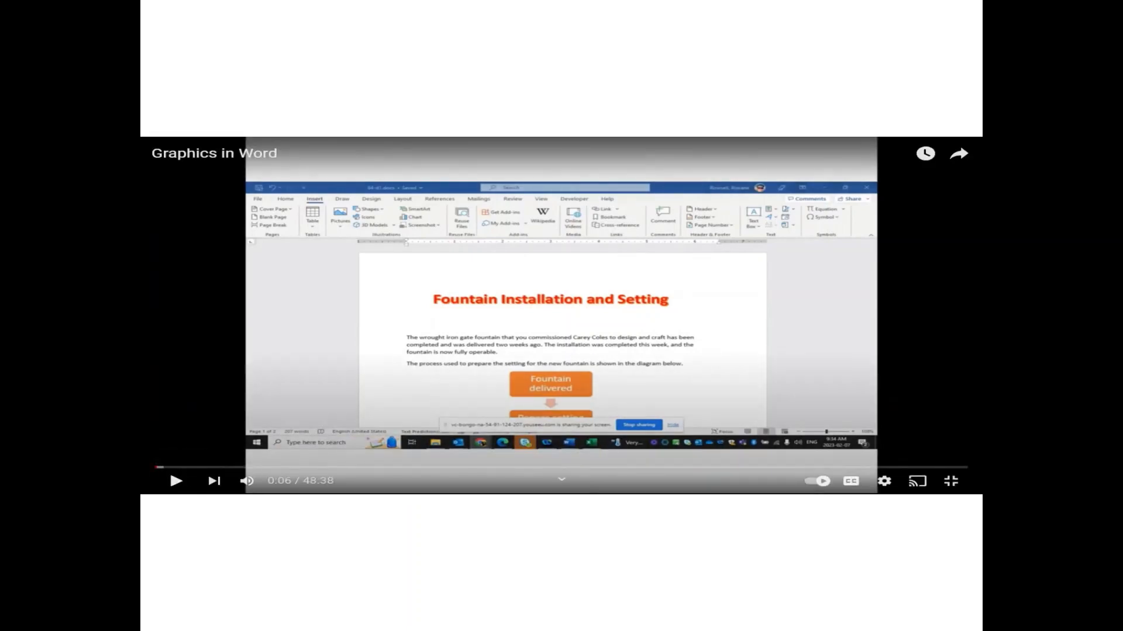
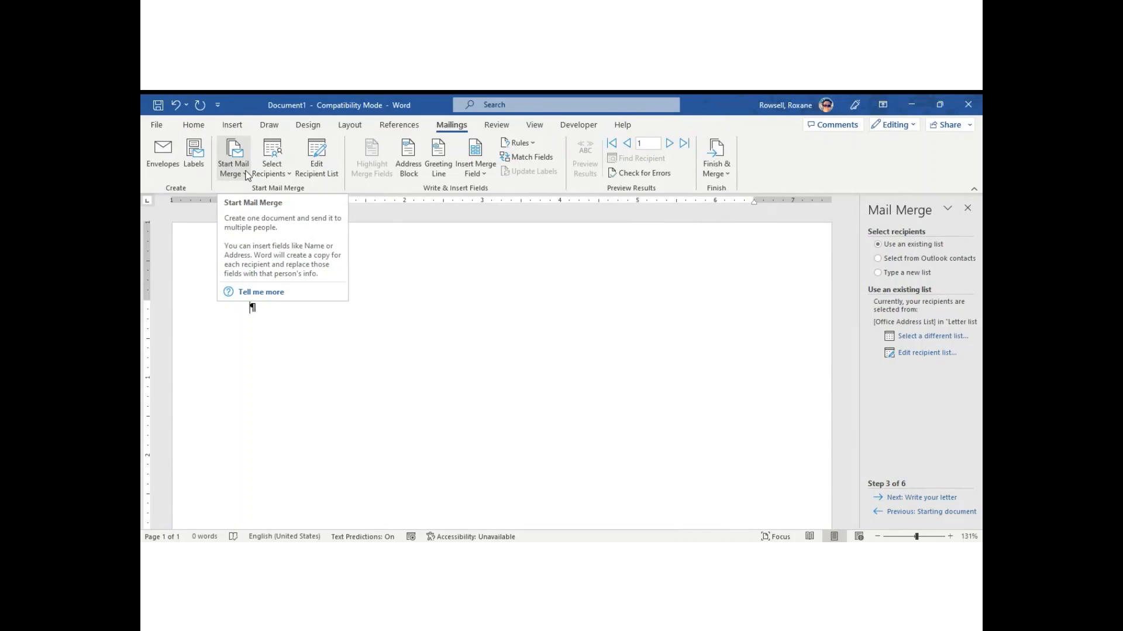
Switch the merge document type to Envelopes to bring up Envelope Options.
{"action": "left_click", "coordinate": [247, 175]}
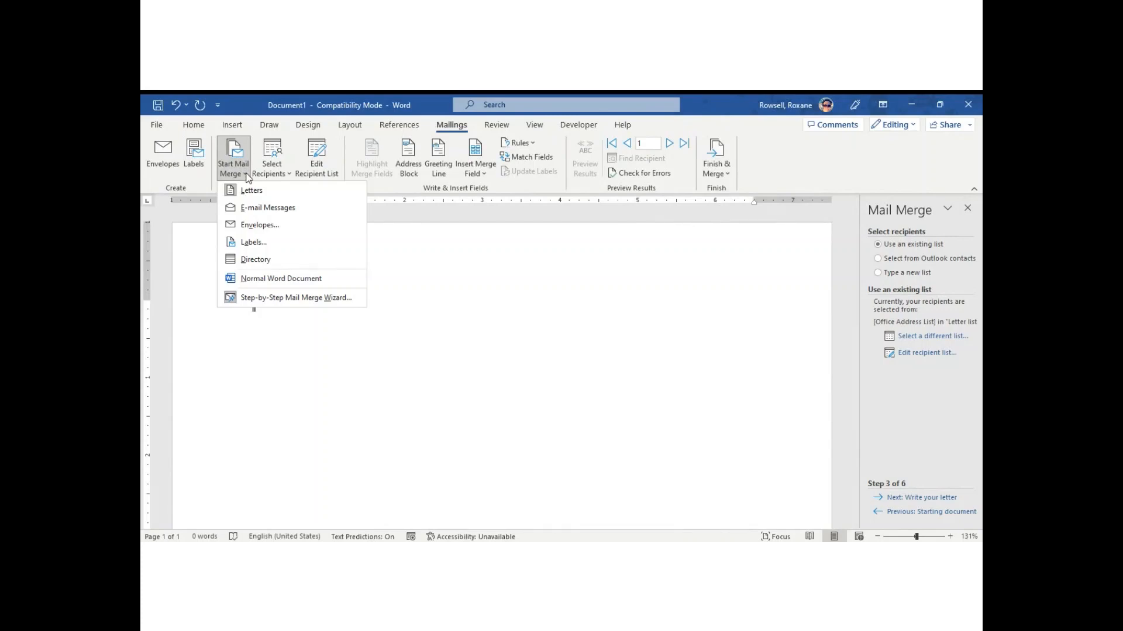
{"action": "left_click", "coordinate": [264, 227]}
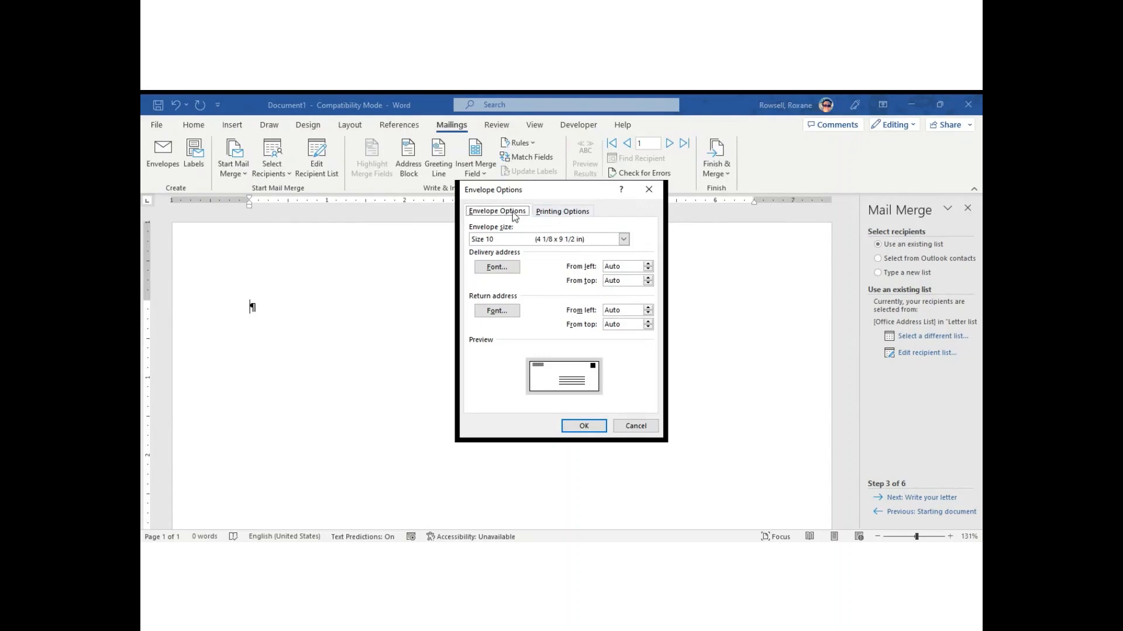
Keep the Size 10 envelope, check the printing options, and apply the envelope layout.
{"action": "left_click", "coordinate": [524, 239]}
{"action": "left_click", "coordinate": [490, 268]}
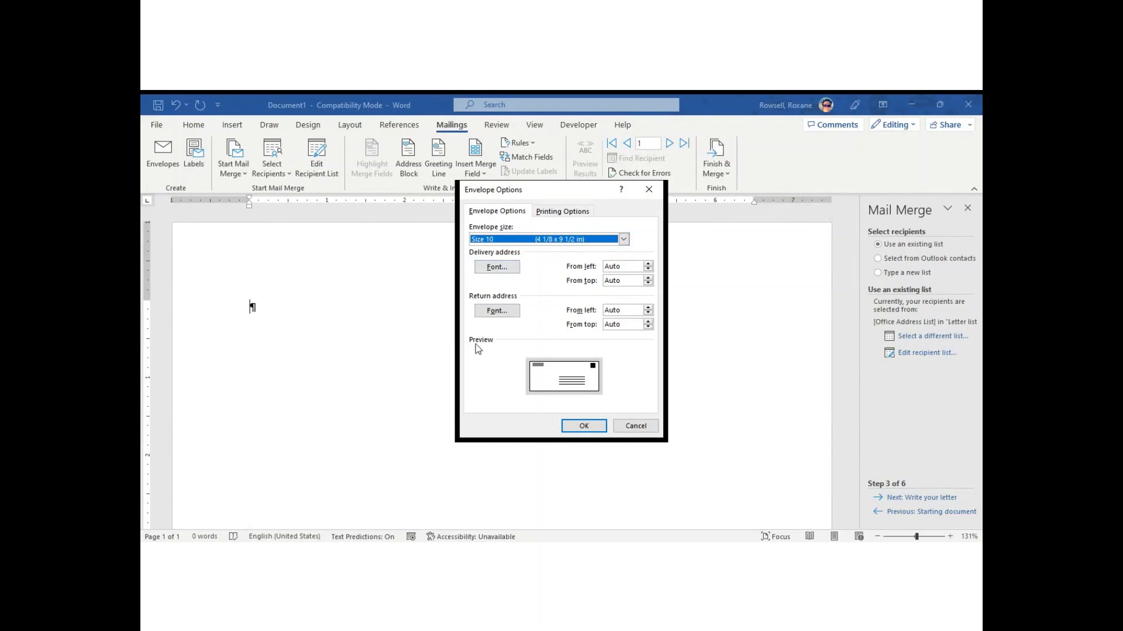
{"action": "left_click", "coordinate": [565, 212]}
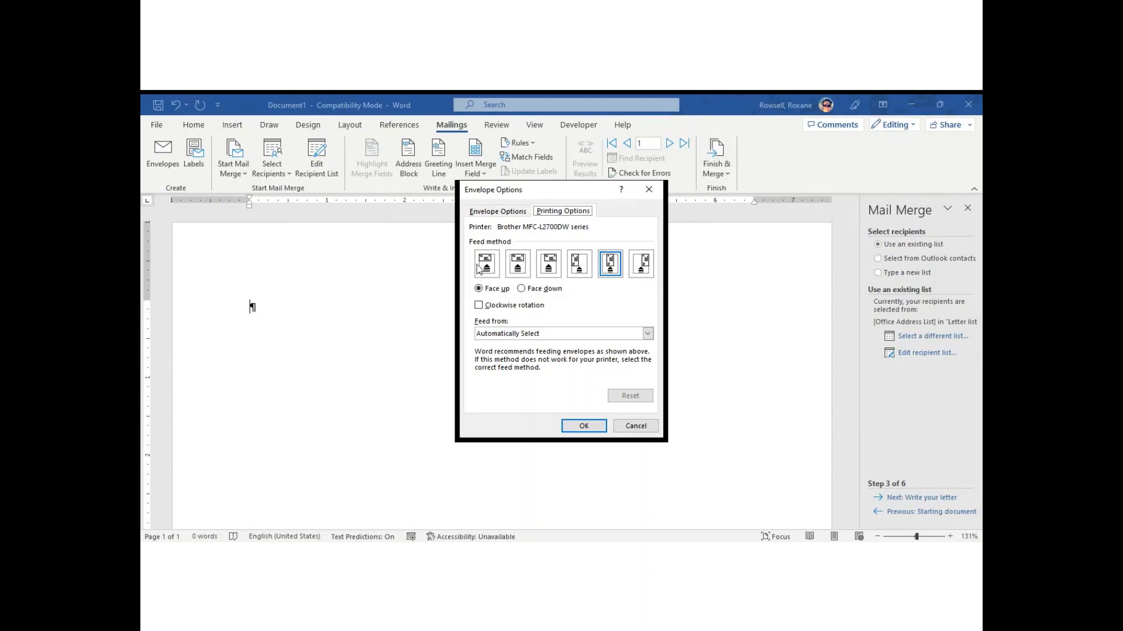
{"action": "left_click", "coordinate": [590, 427]}
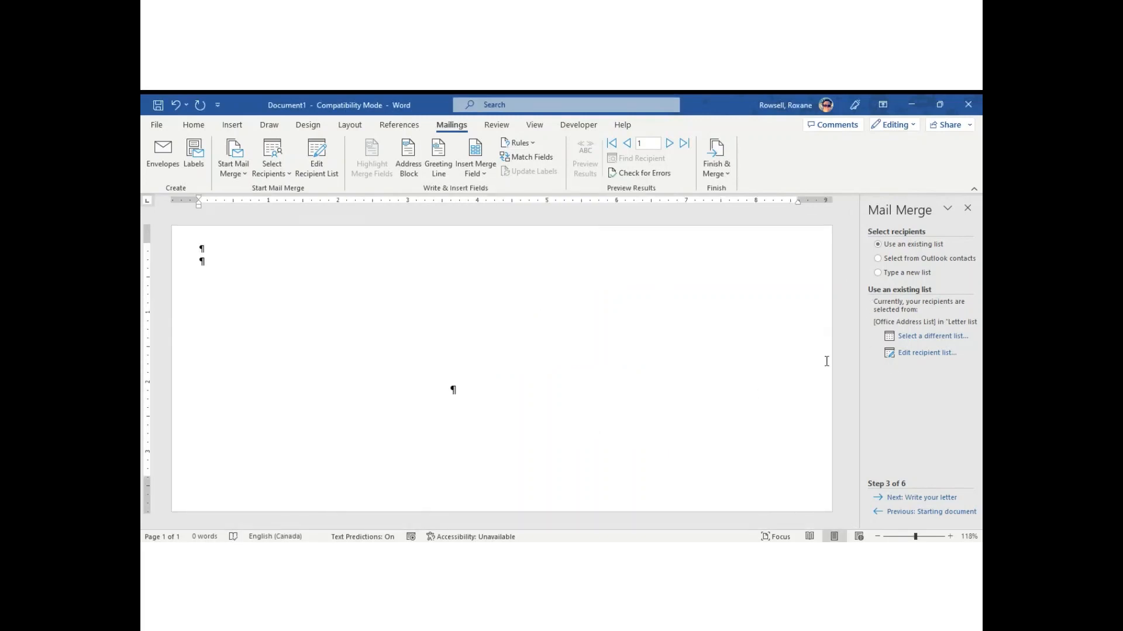
Enter the sender's name at the top left and paste the two address lines below it.
{"action": "left_click", "coordinate": [850, 321]}
{"action": "scroll", "coordinate": [283, 410], "scroll_direction": "down", "scroll_amount": 2}
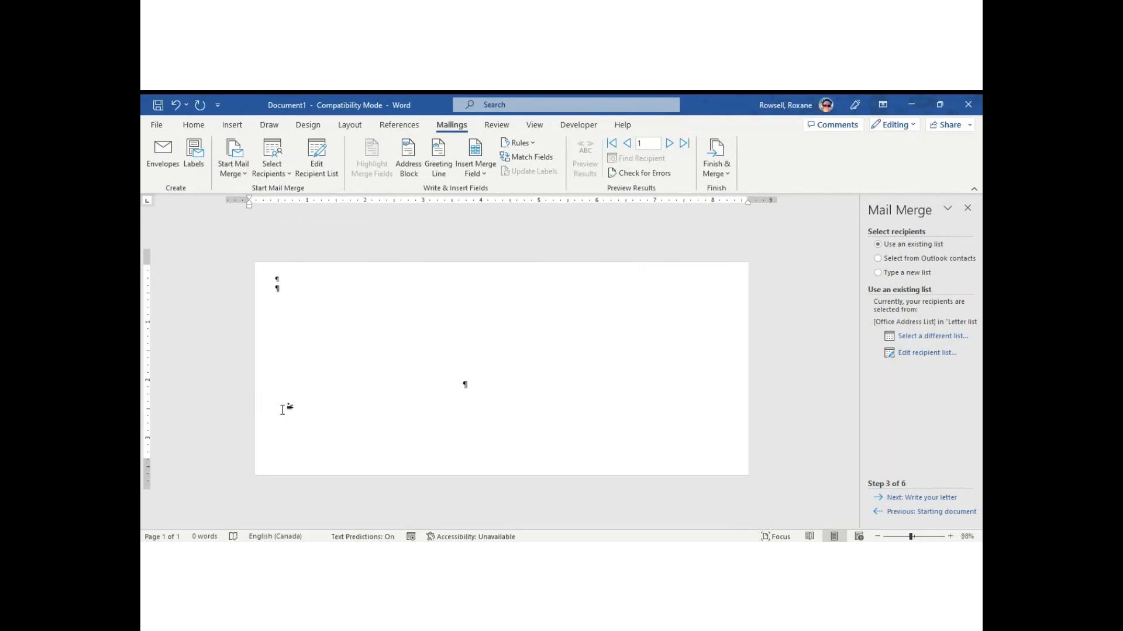
{"action": "scroll", "coordinate": [283, 410], "scroll_direction": "down", "scroll_amount": 1}
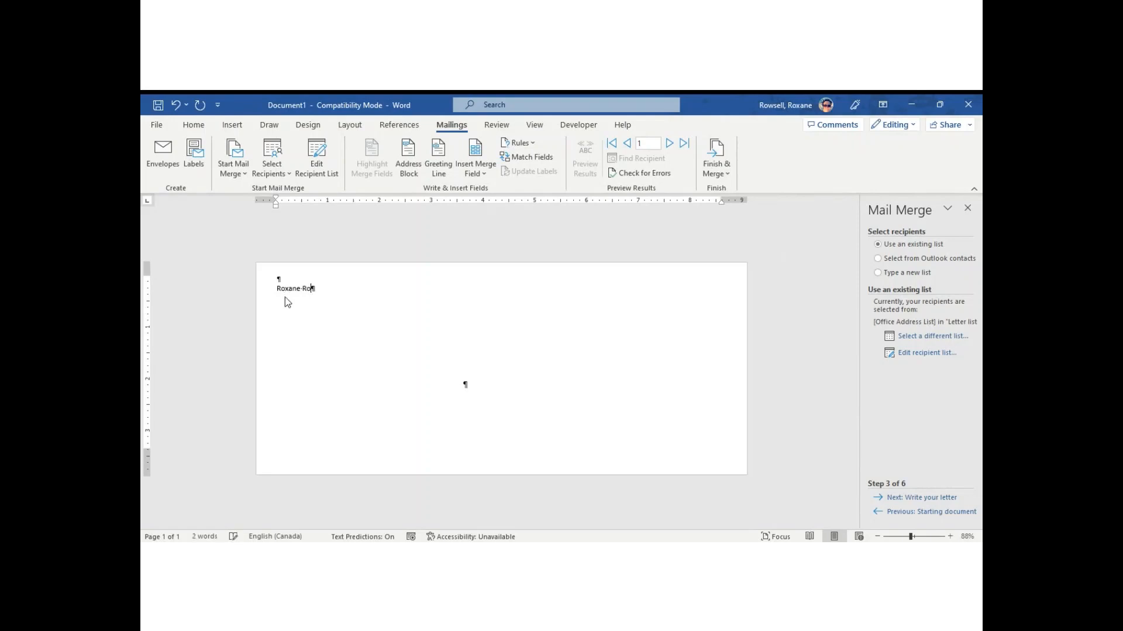
{"action": "type", "text": "ws"}
{"action": "key", "text": "BackSpace"}
{"action": "type", "text": "wsell"}
{"action": "key", "text": "shift+Return"}
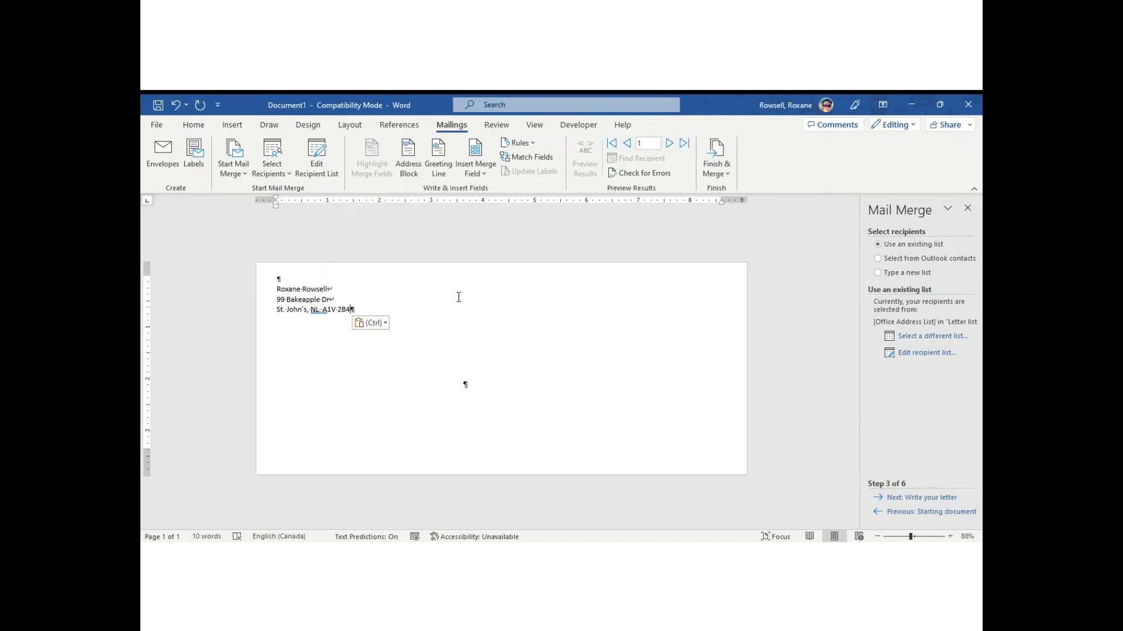
Add the word CONFIDENTIAL on its own line beneath the return address.
{"action": "key", "text": "Return"}
{"action": "key", "text": "Return"}
{"action": "type", "text": "CONFIDENTIAL"}
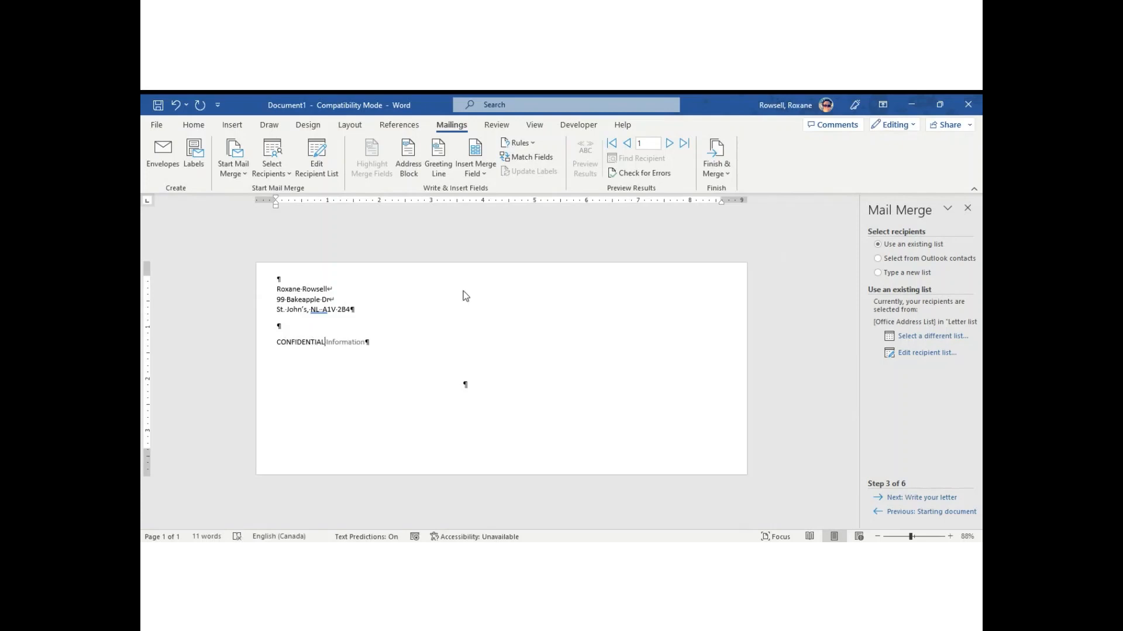
{"action": "left_click", "coordinate": [413, 357]}
Insert «Title» «First_Name» «Last_Name» into the delivery address box.
{"action": "left_click", "coordinate": [492, 389]}
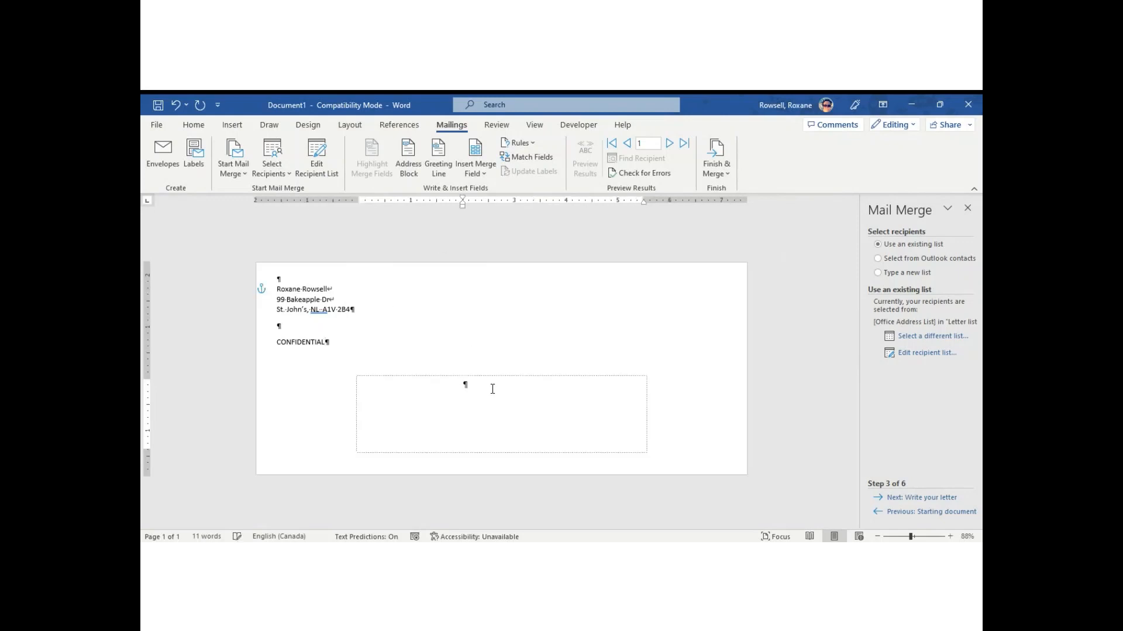
{"action": "double_click", "coordinate": [493, 389]}
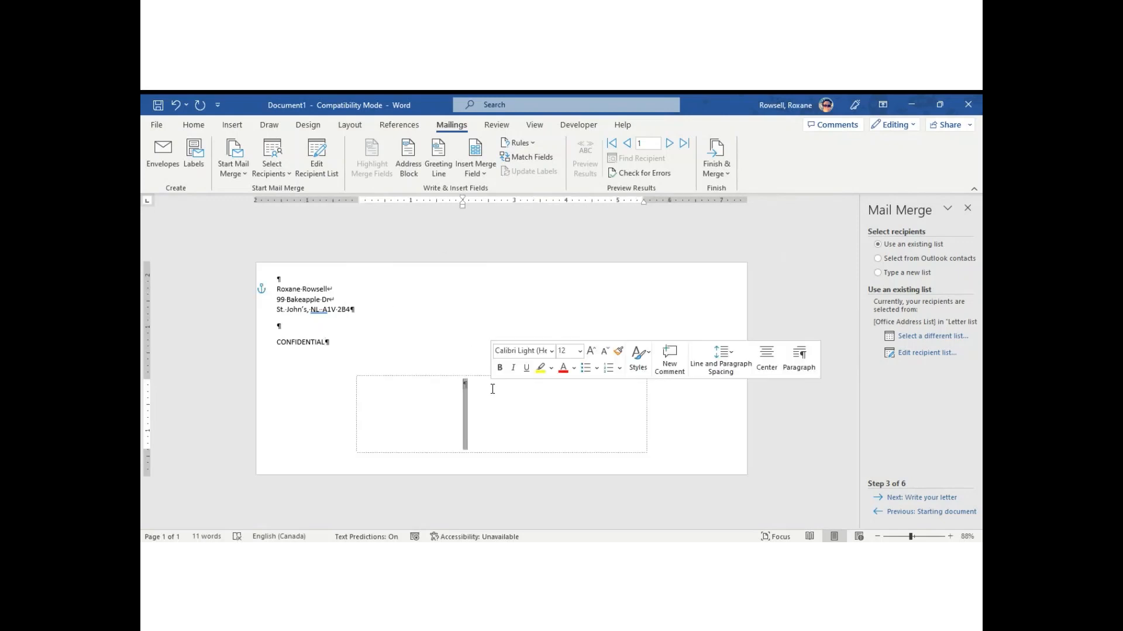
{"action": "left_click", "coordinate": [492, 388]}
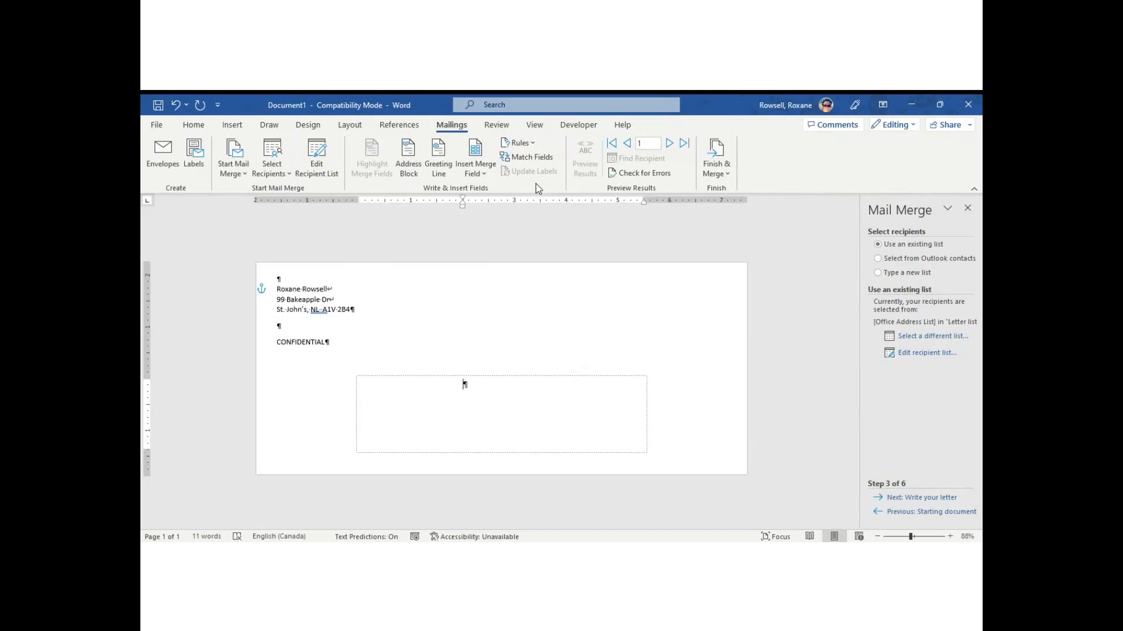
{"action": "left_click", "coordinate": [479, 173]}
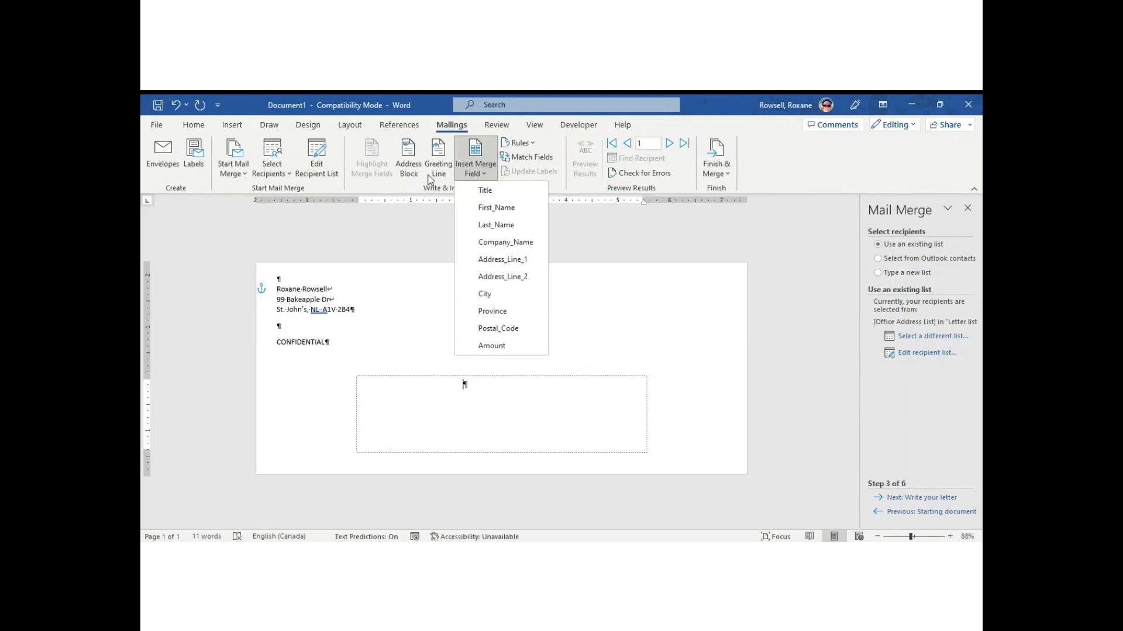
{"action": "left_click", "coordinate": [495, 195]}
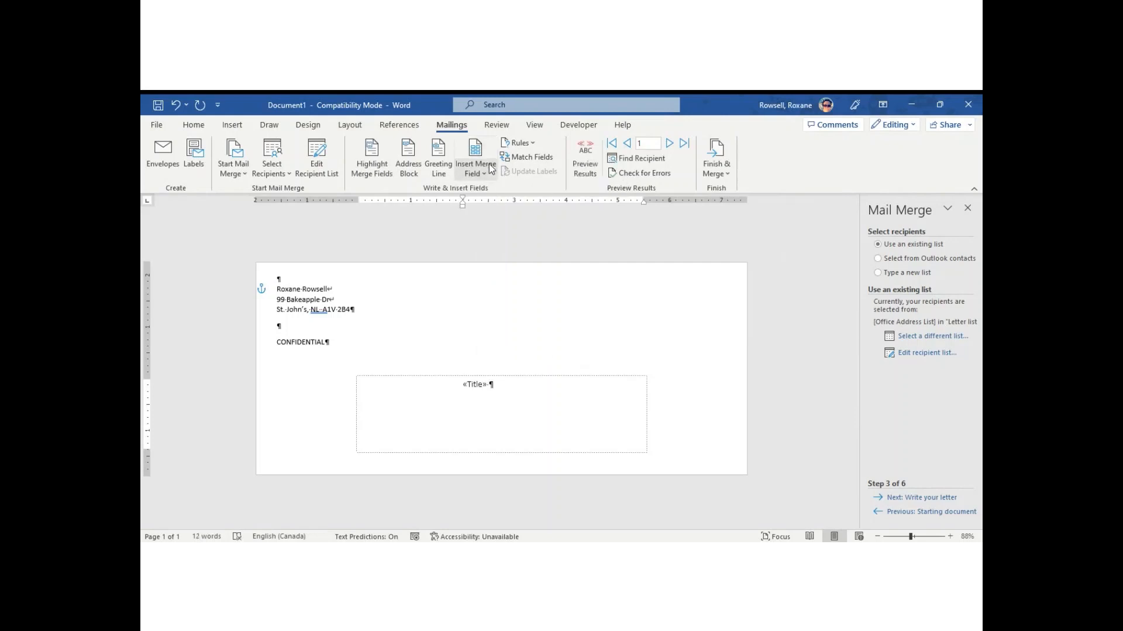
{"action": "left_click", "coordinate": [475, 173]}
{"action": "left_click", "coordinate": [507, 210]}
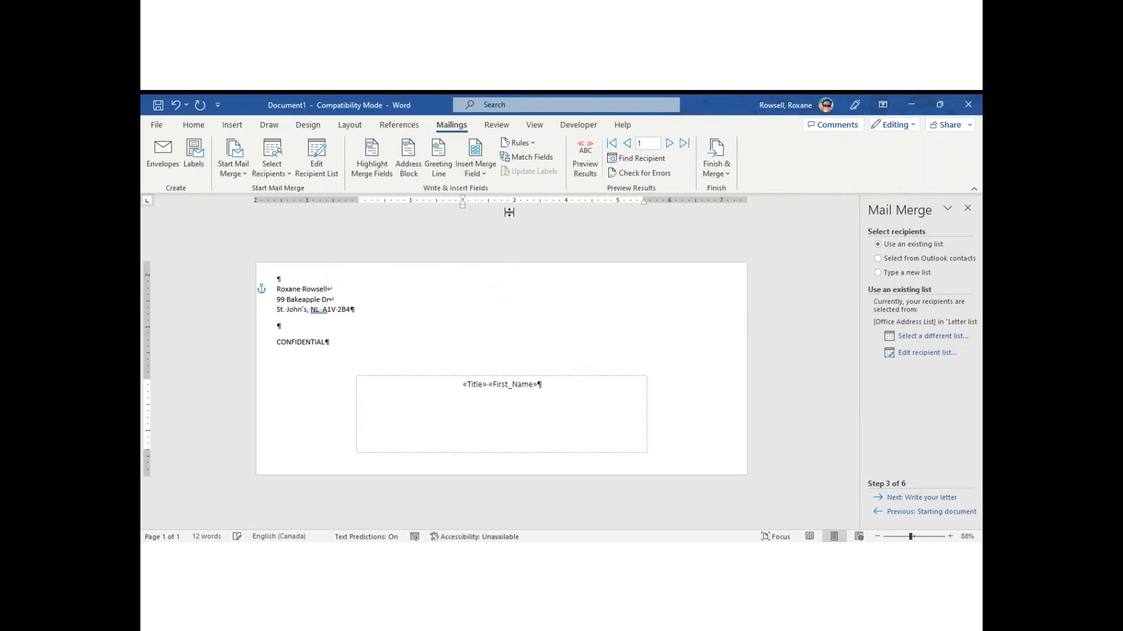
{"action": "left_click", "coordinate": [484, 173]}
{"action": "left_click", "coordinate": [494, 223]}
Add «Company_Name» and «Address_Line_1» on separate lines below the name fields.
{"action": "key", "text": "Return"}
{"action": "left_click", "coordinate": [483, 155]}
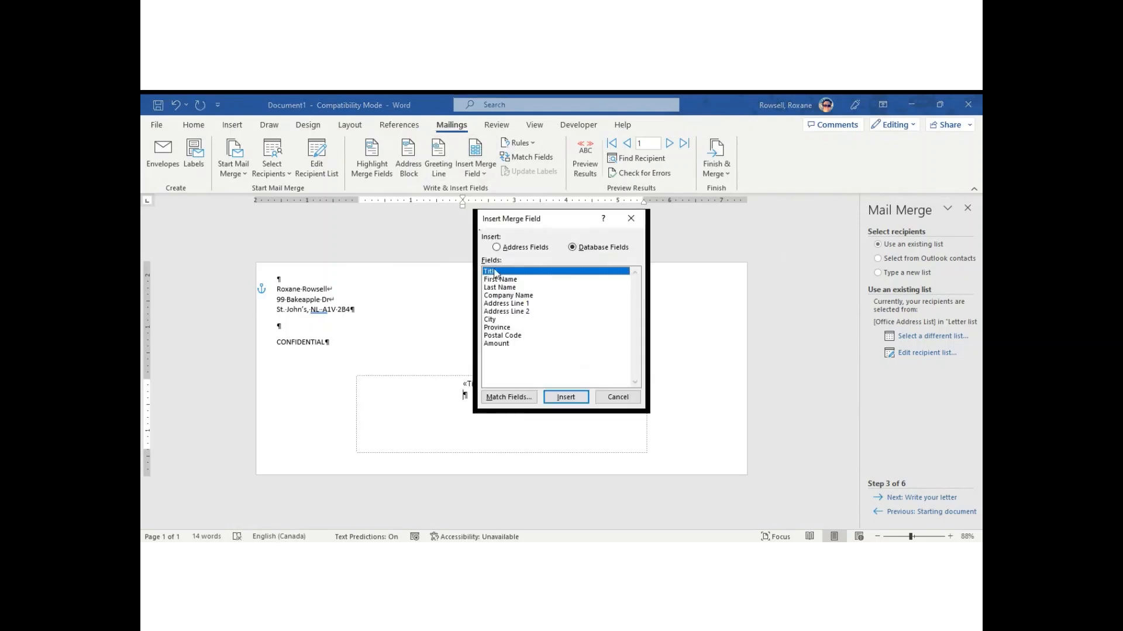
{"action": "left_click", "coordinate": [501, 297]}
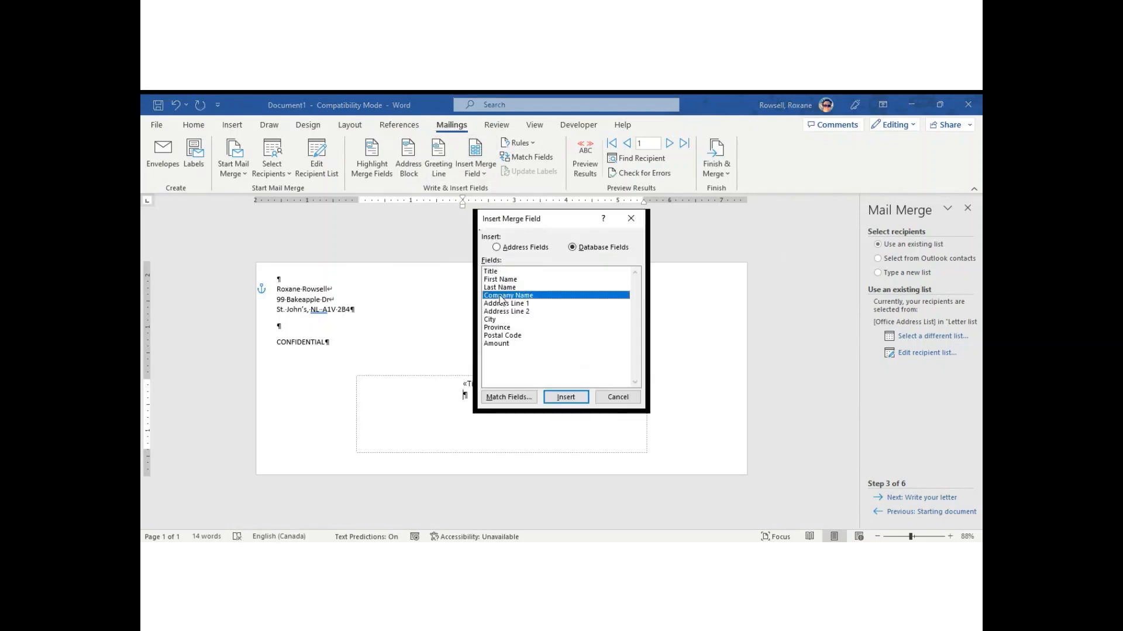
{"action": "left_click", "coordinate": [565, 397]}
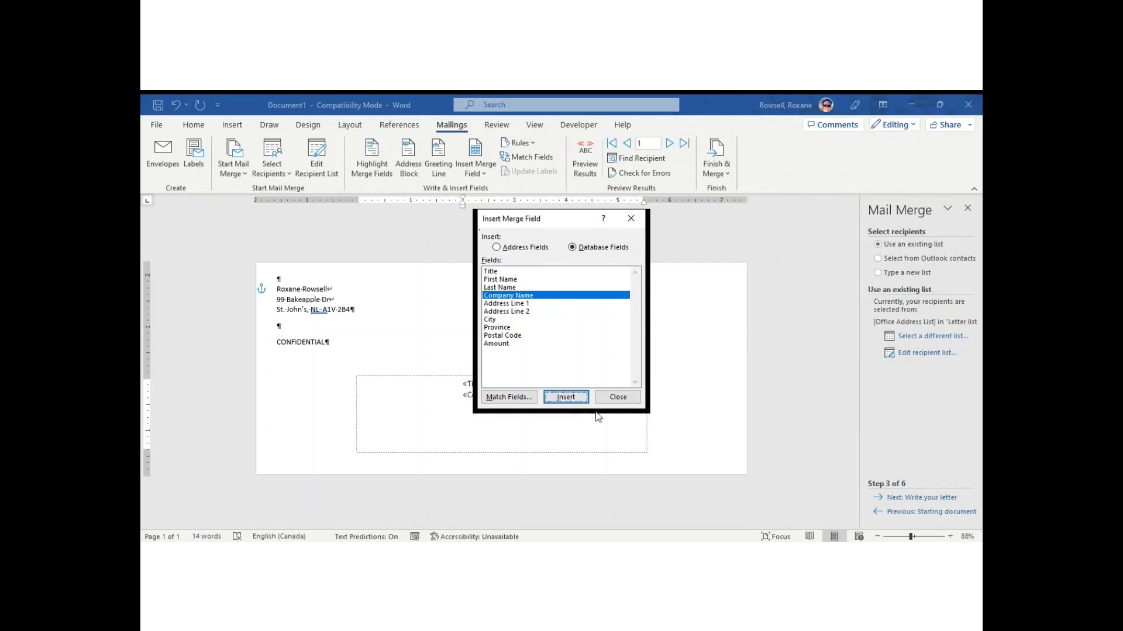
{"action": "left_click", "coordinate": [619, 399]}
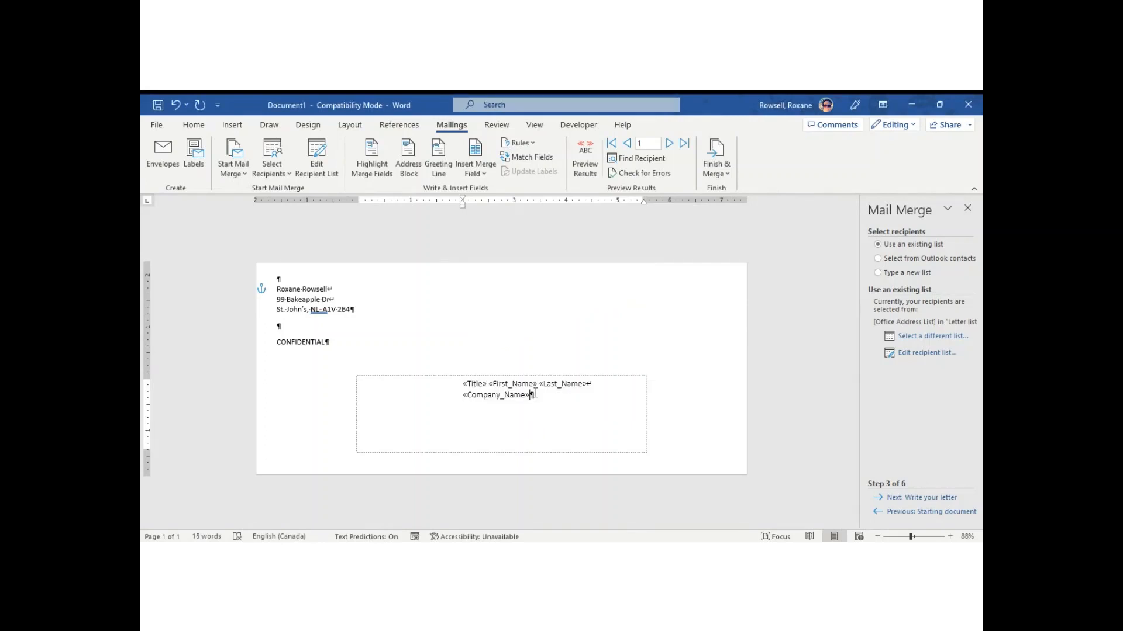
{"action": "key", "text": "shift+Return"}
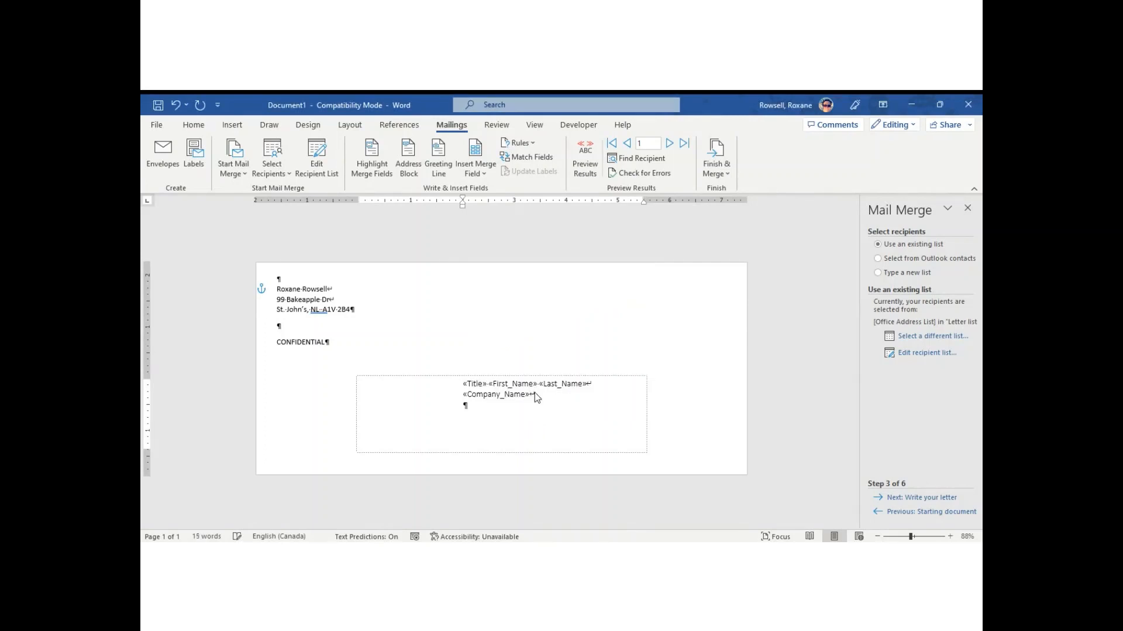
{"action": "left_click", "coordinate": [478, 174]}
{"action": "left_click", "coordinate": [499, 258]}
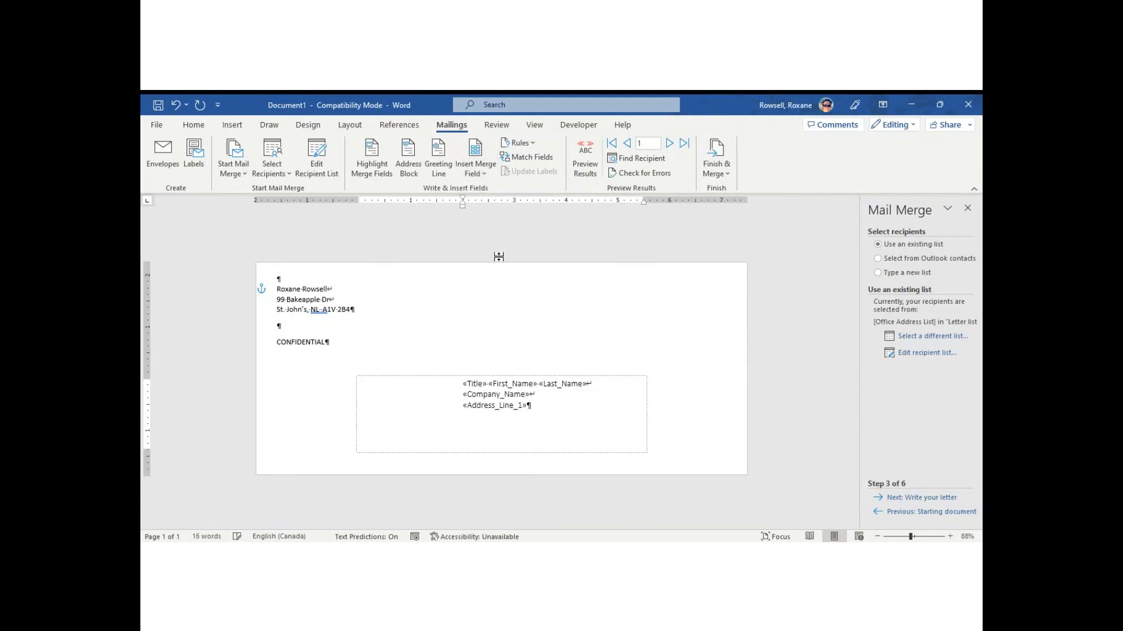
{"action": "key", "text": "shift+Return"}
{"action": "left_click", "coordinate": [479, 168]}
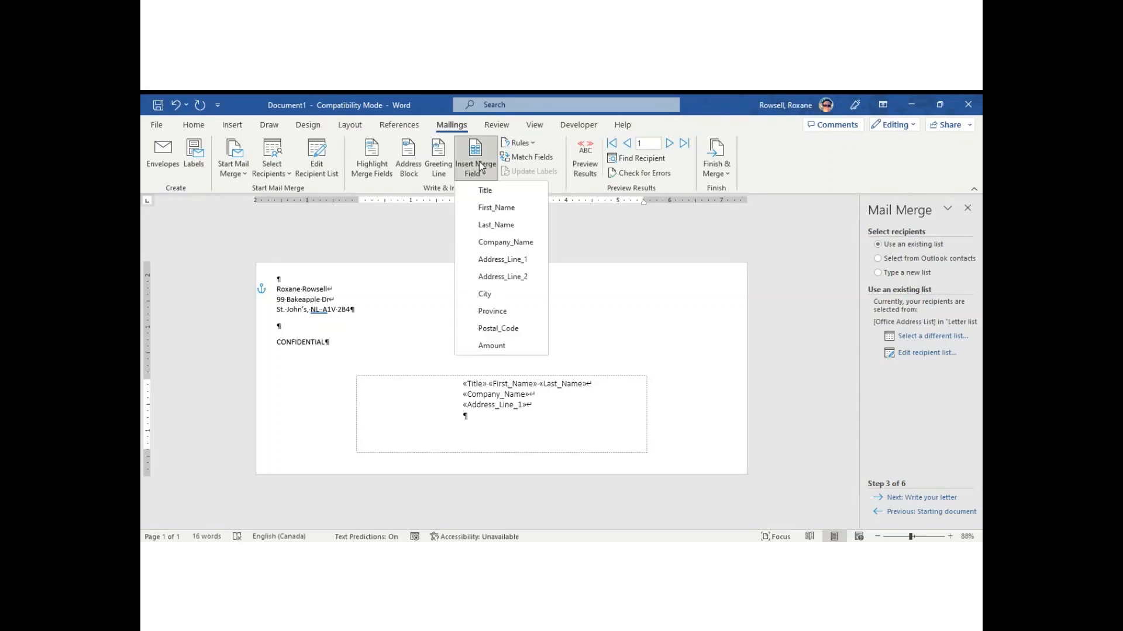
Build the last address line as «City», «Province» «Postal_Code».
{"action": "left_click", "coordinate": [491, 294]}
{"action": "double_click", "coordinate": [492, 291]}
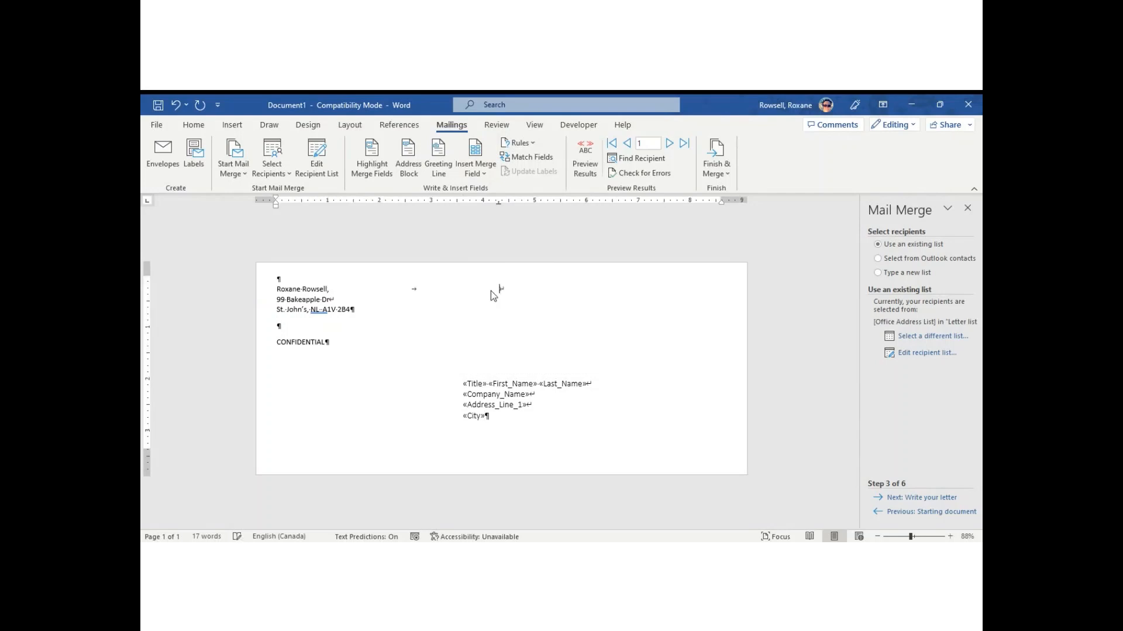
{"action": "key", "text": "ctrl+z"}
{"action": "left_click", "coordinate": [506, 416]}
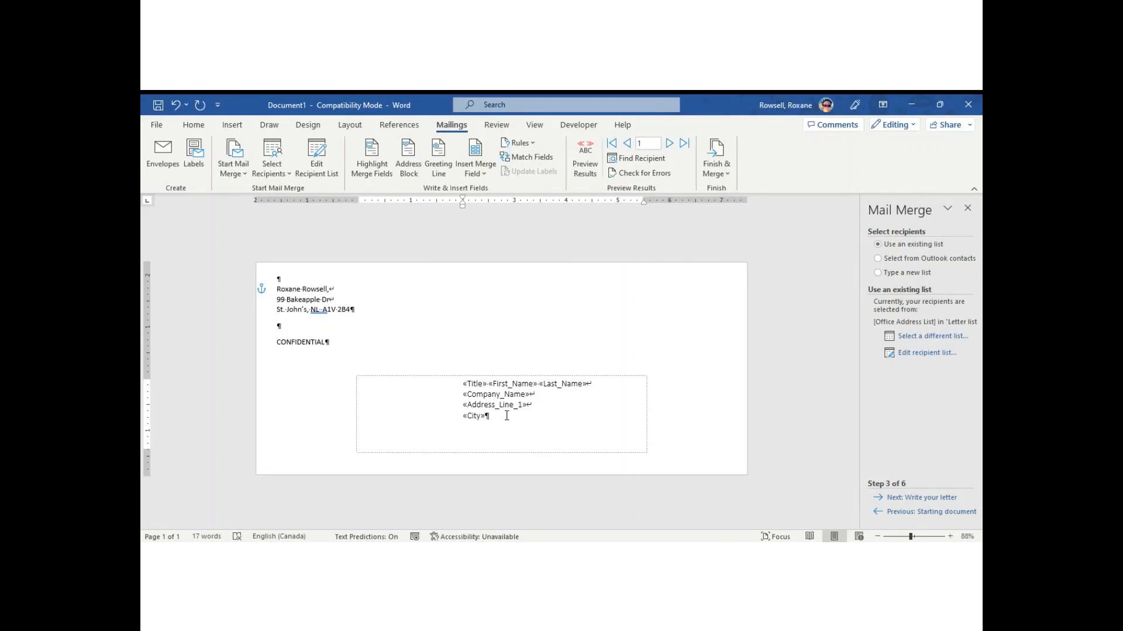
{"action": "type", "text": ","}
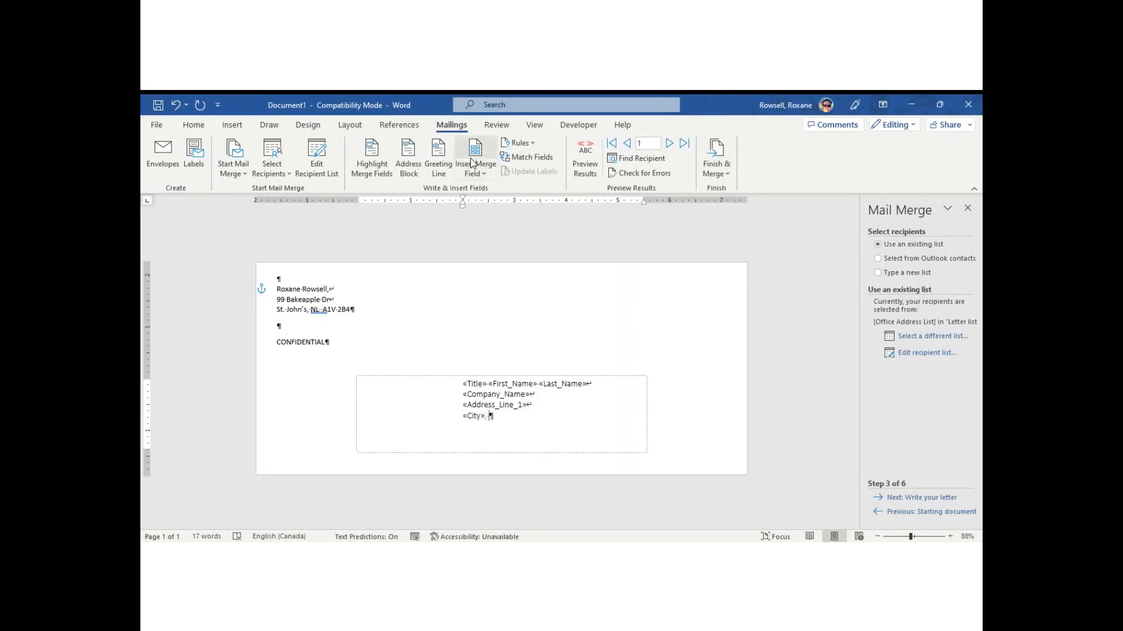
{"action": "left_click", "coordinate": [473, 153]}
{"action": "left_click", "coordinate": [505, 329]}
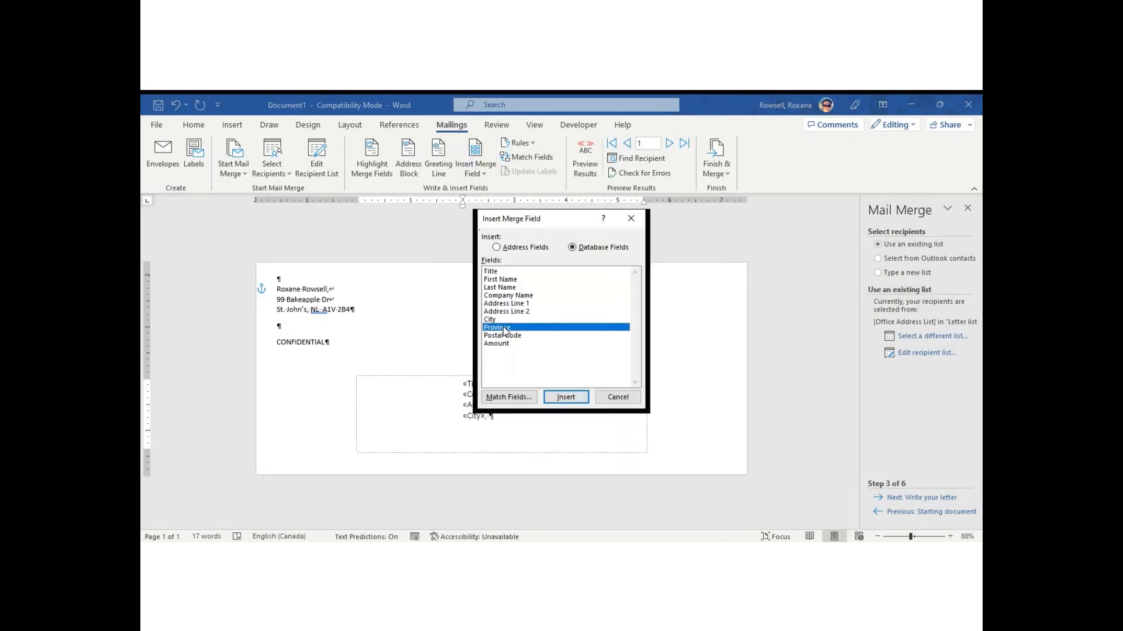
{"action": "left_click", "coordinate": [565, 397]}
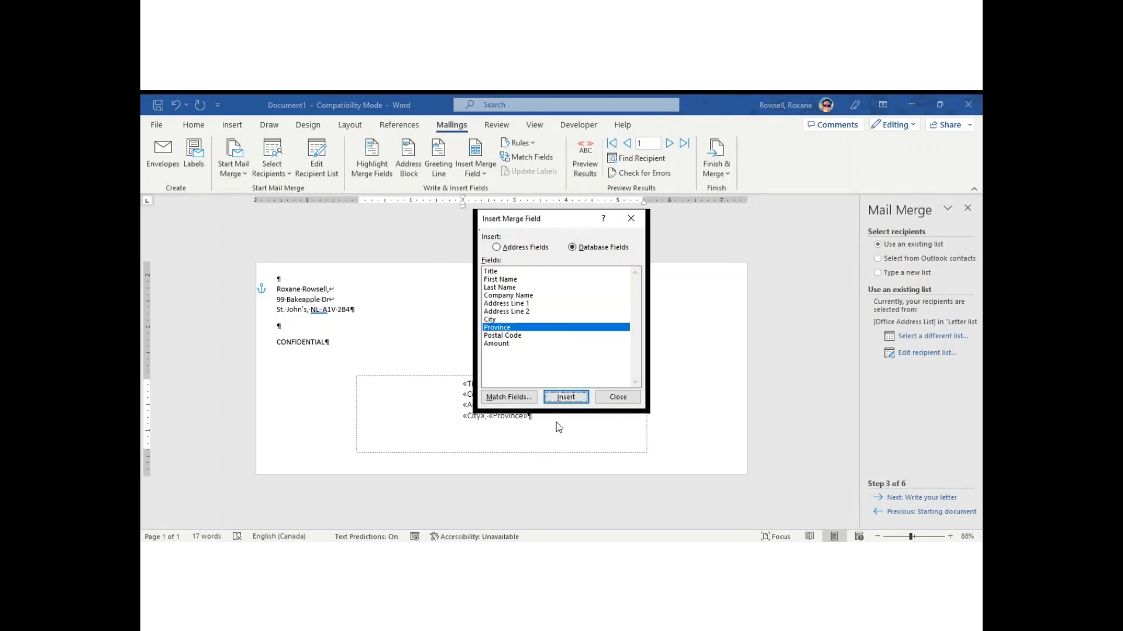
{"action": "left_click", "coordinate": [618, 397]}
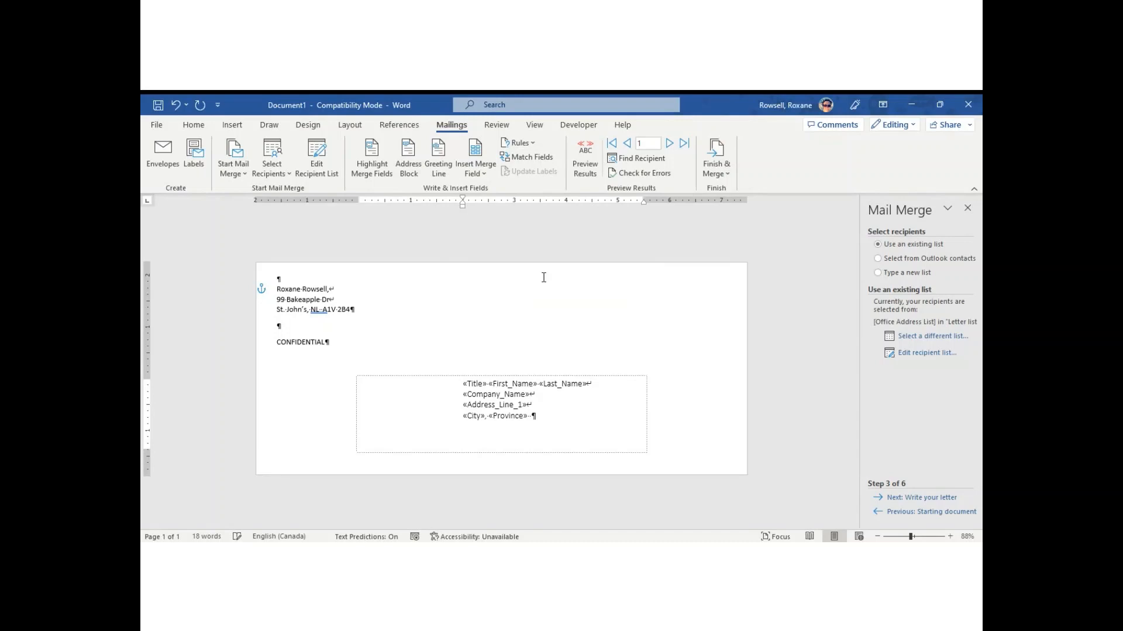
{"action": "left_click", "coordinate": [475, 169]}
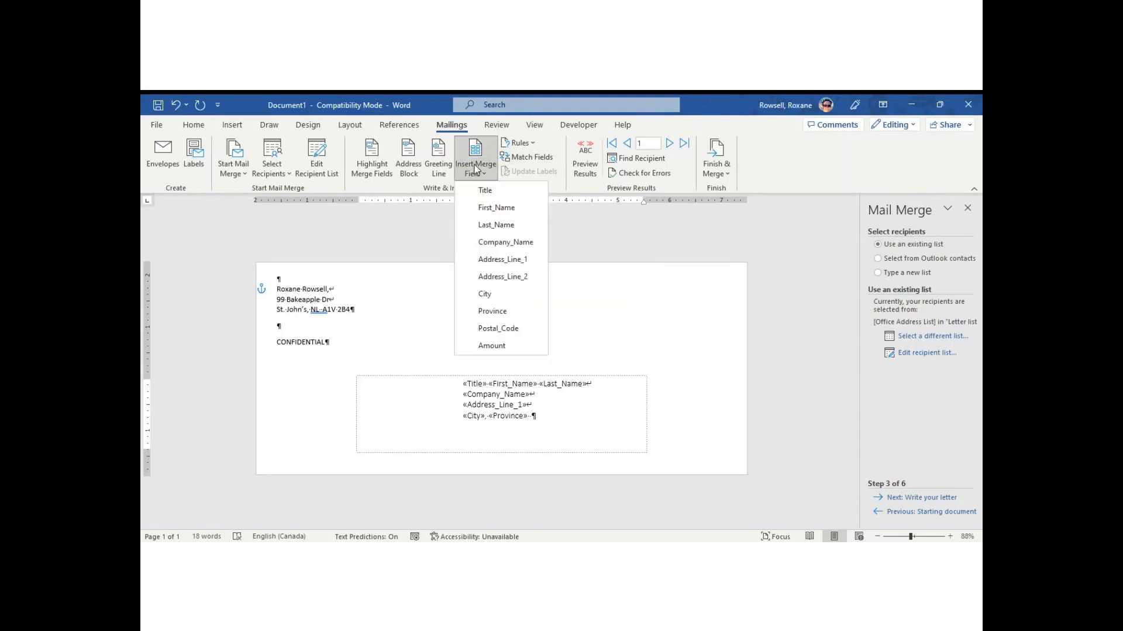
{"action": "left_click", "coordinate": [496, 329]}
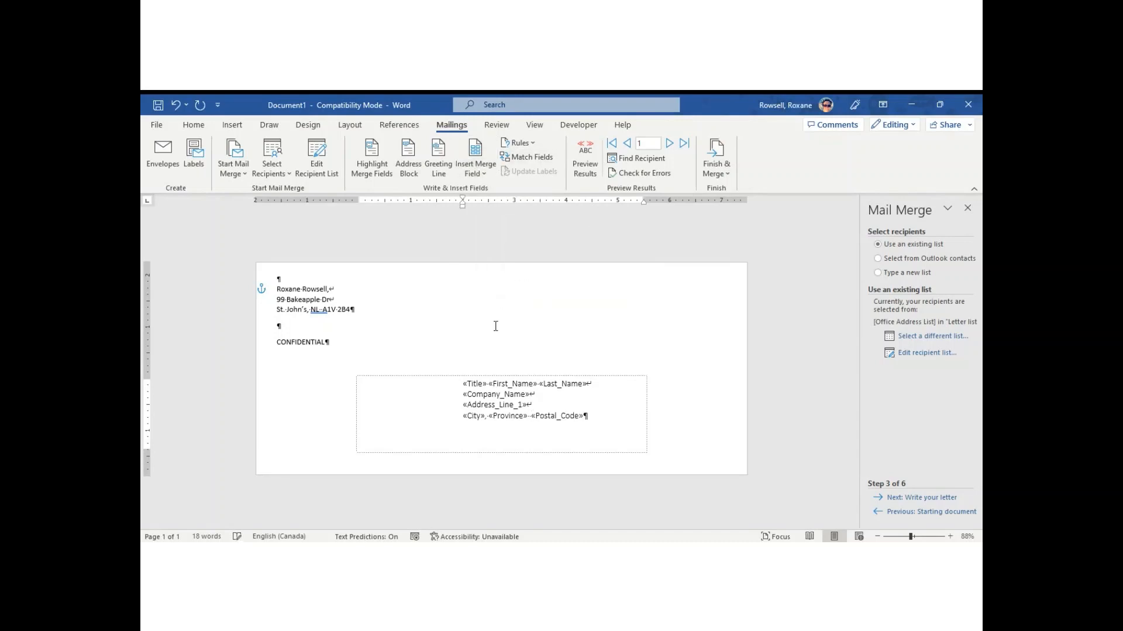
Check the finished address block and preview it with the first recipient's real data.
{"action": "left_click", "coordinate": [693, 394]}
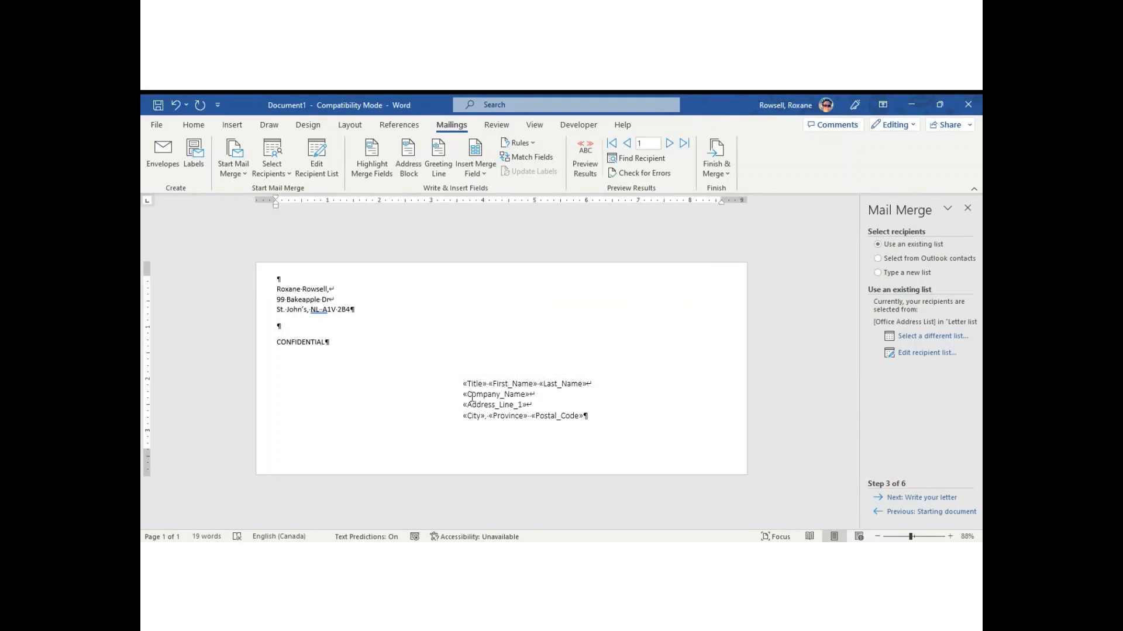
{"action": "left_click", "coordinate": [511, 397]}
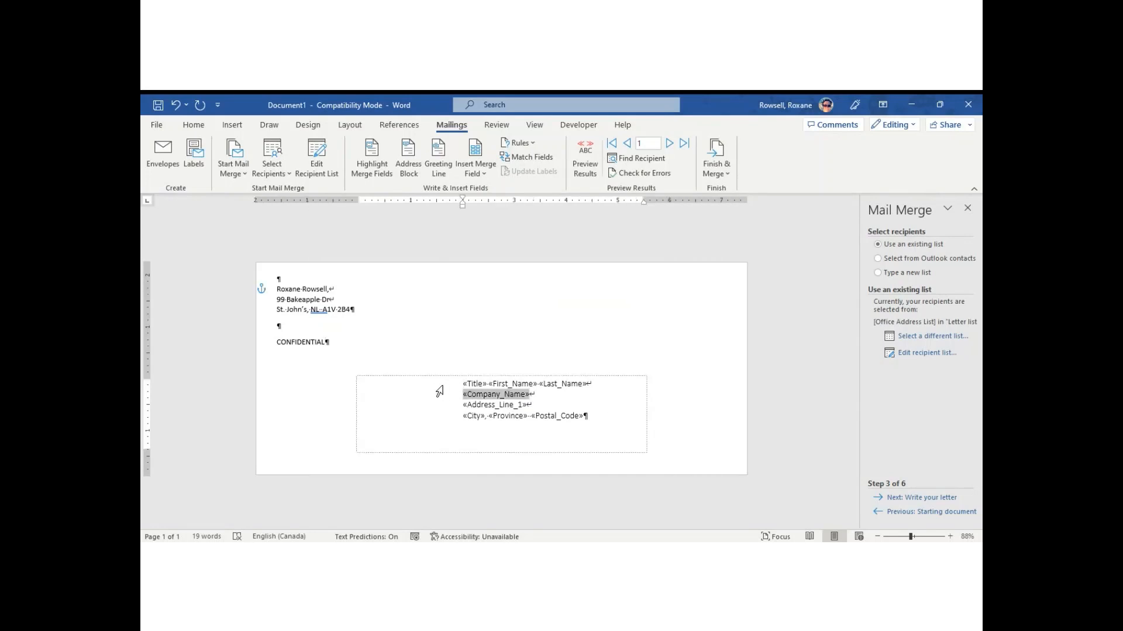
{"action": "left_click_drag", "start_coordinate": [462, 383], "coordinate": [604, 425]}
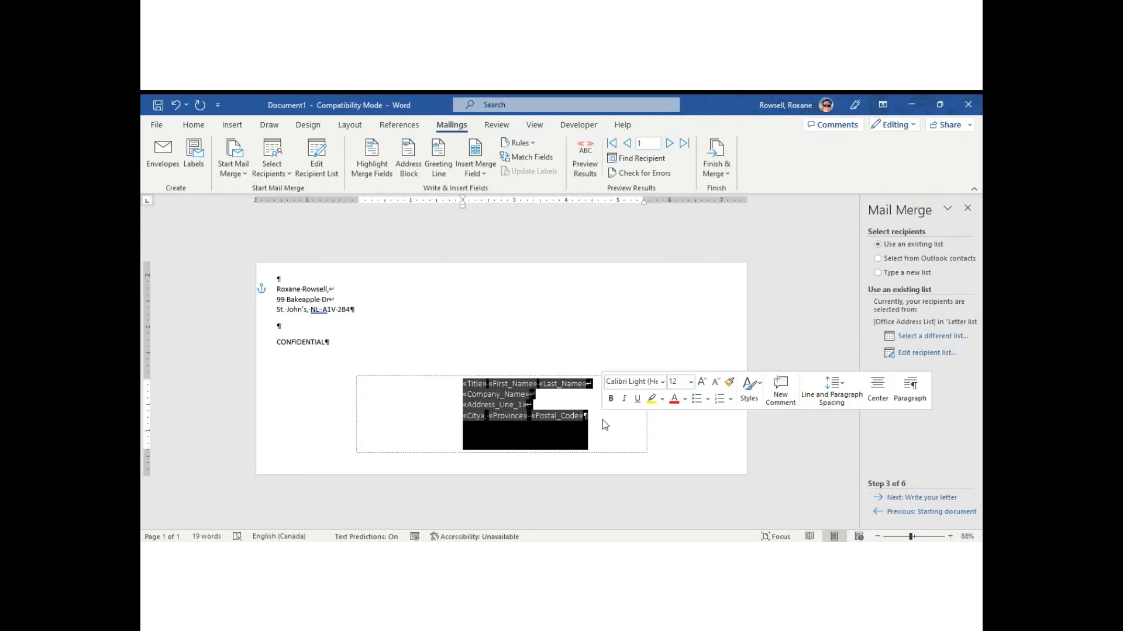
{"action": "left_click", "coordinate": [693, 427]}
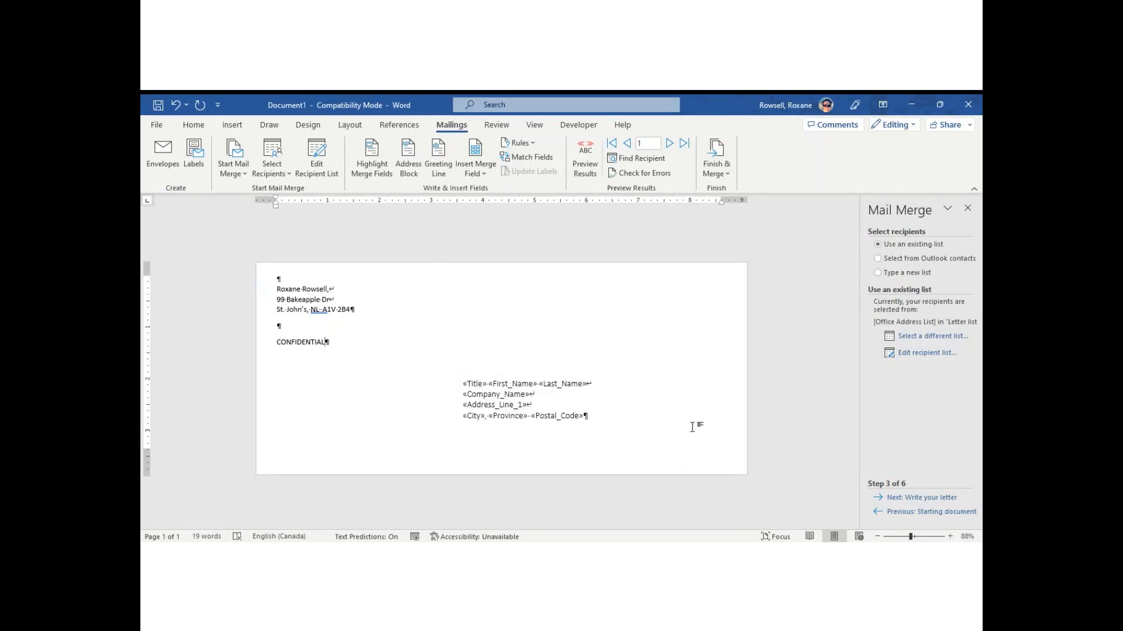
{"action": "left_click", "coordinate": [588, 154]}
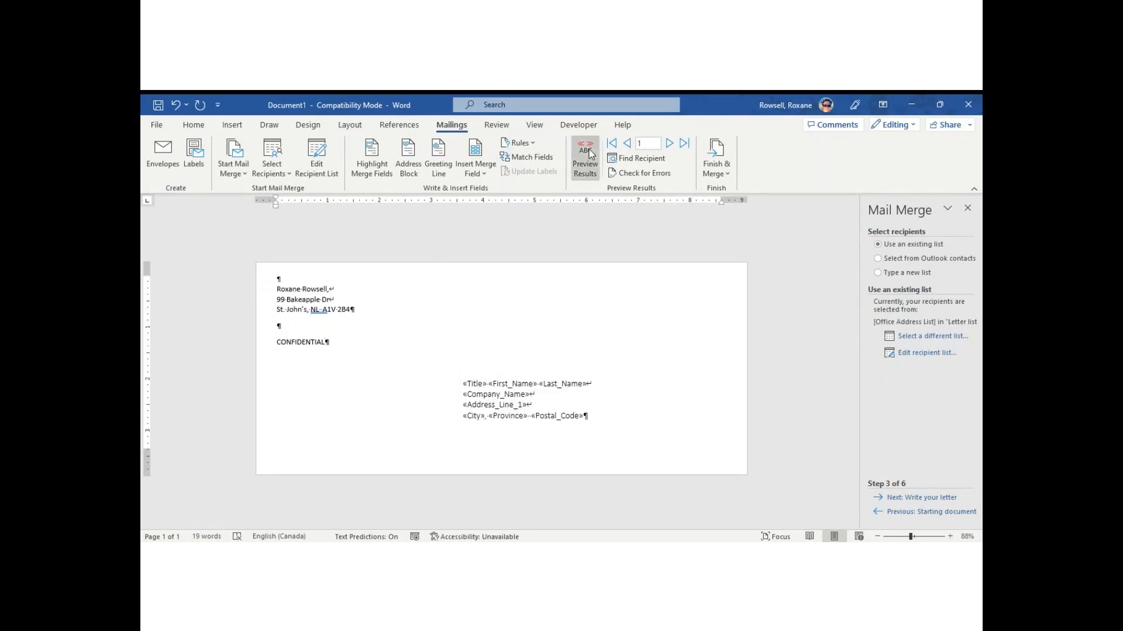
View the second recipient, return to the first, then turn the preview off to show field codes.
{"action": "left_click", "coordinate": [669, 144]}
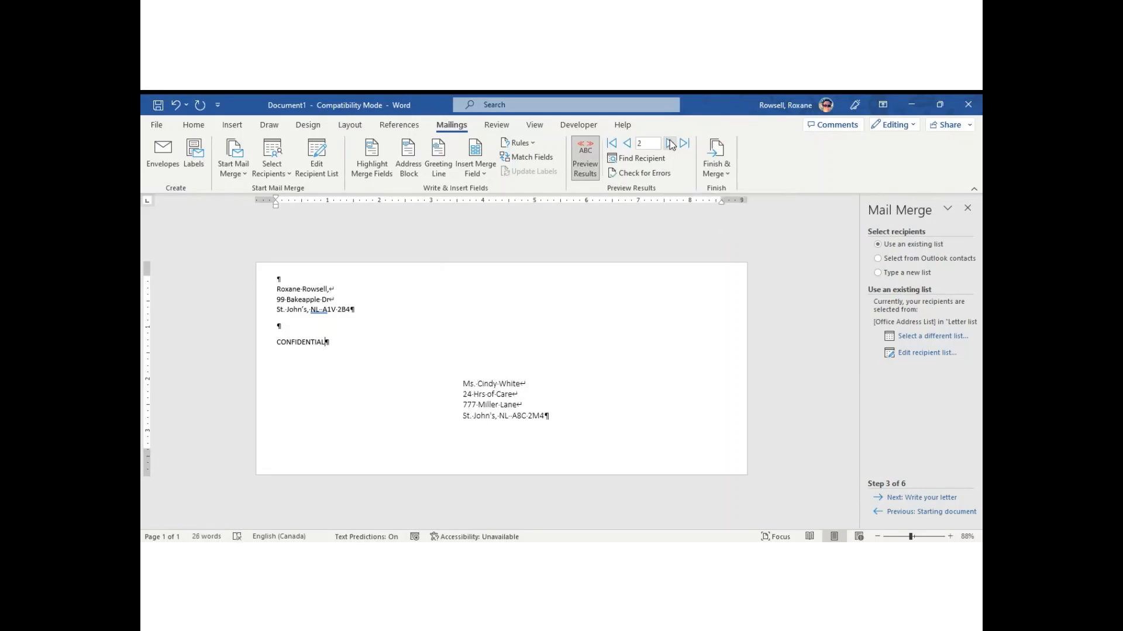
{"action": "left_click", "coordinate": [612, 143]}
{"action": "left_click", "coordinate": [576, 156]}
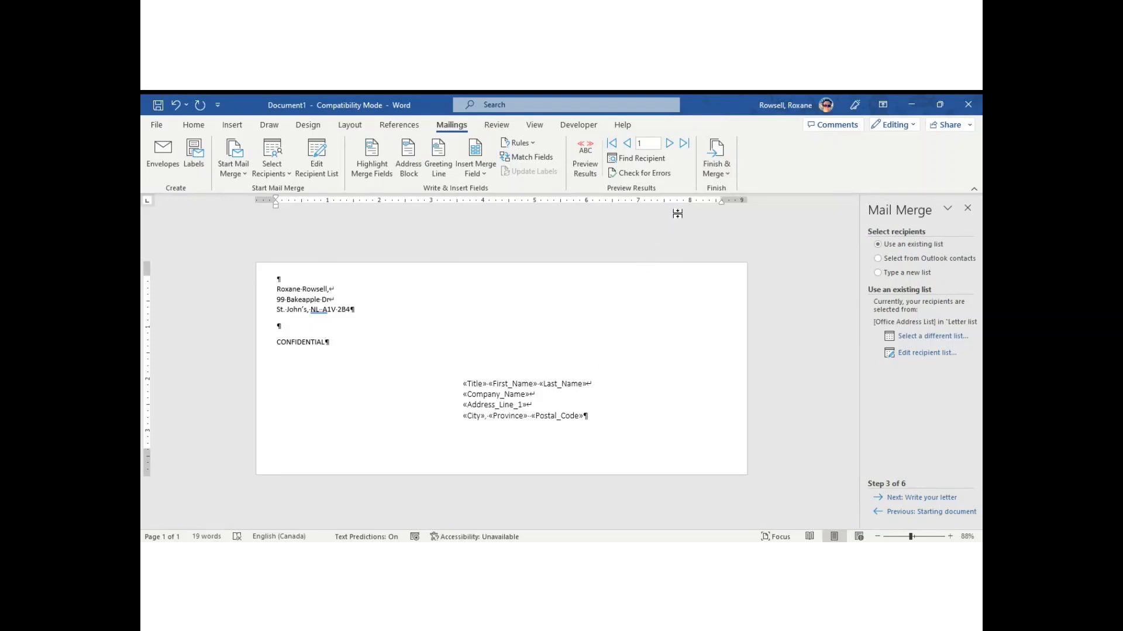
Merge all records into a new document with Finish & Merge > Edit Individual Documents.
{"action": "left_click", "coordinate": [717, 161]}
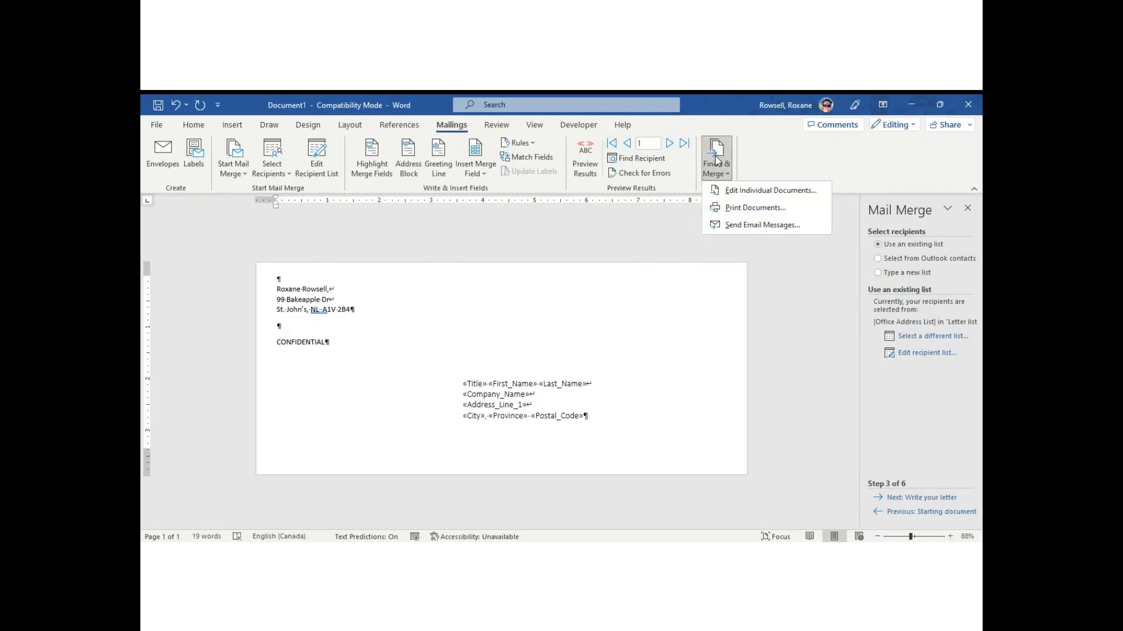
{"action": "left_click", "coordinate": [758, 190]}
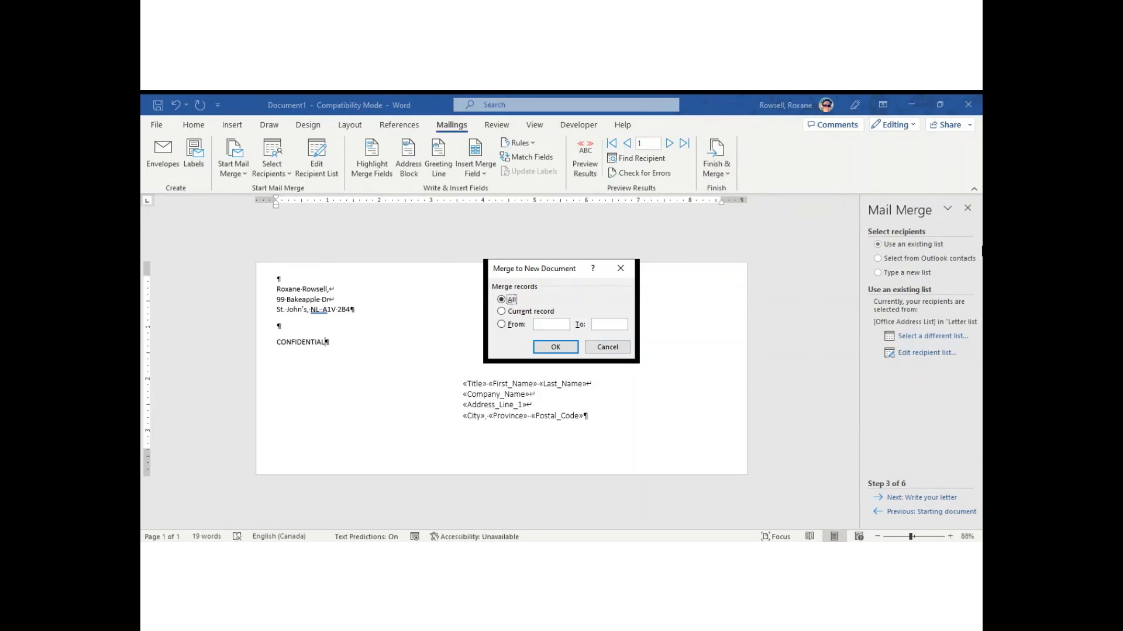
{"action": "left_click", "coordinate": [565, 348]}
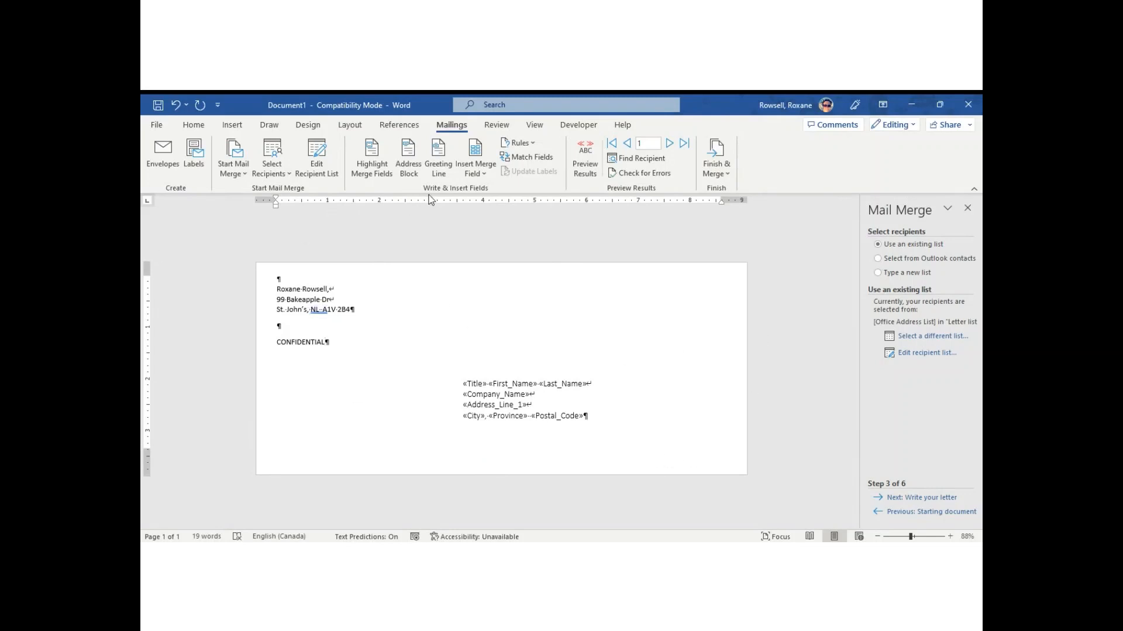
Switch the merge to Avery US Letter 8923 Shipping Labels and accept clearing the document.
{"action": "left_click", "coordinate": [240, 175]}
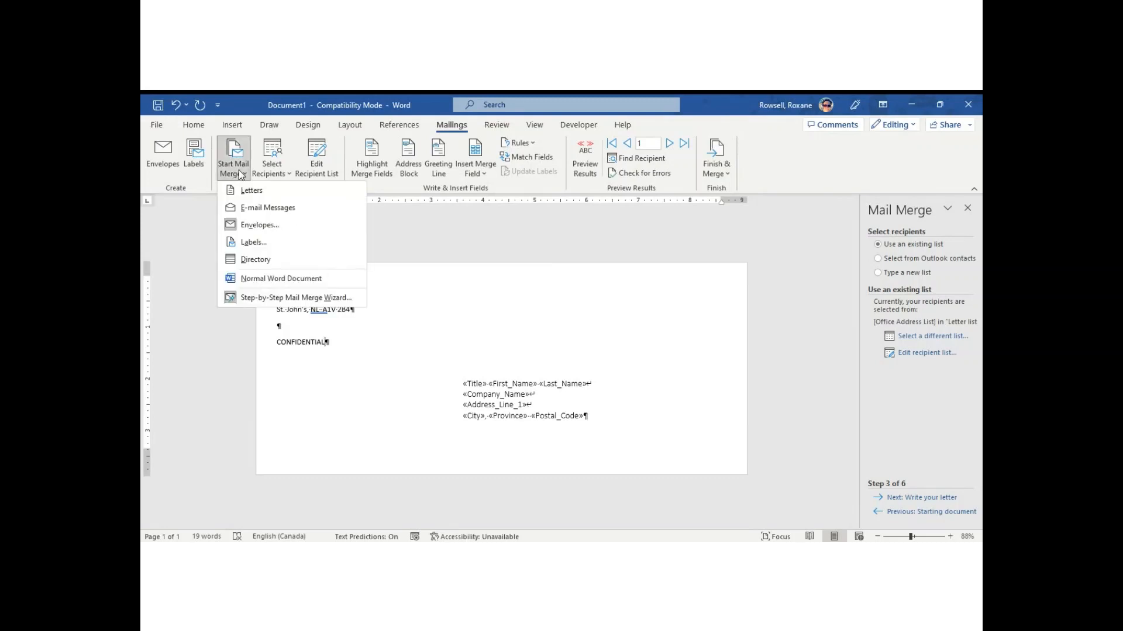
{"action": "left_click", "coordinate": [253, 244]}
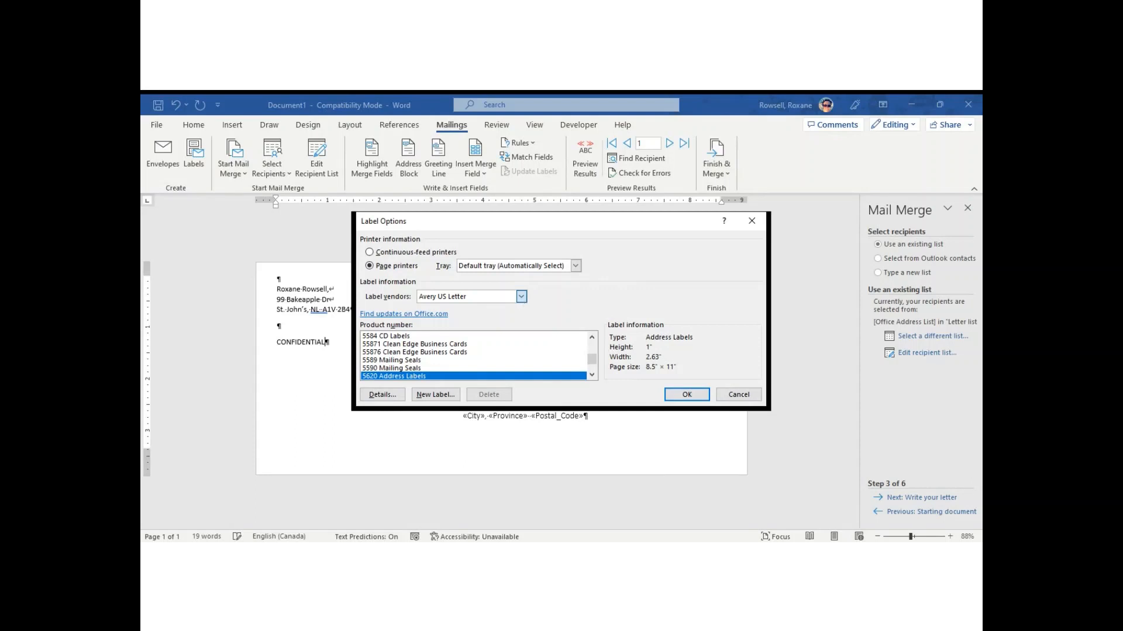
{"action": "left_click", "coordinate": [458, 356]}
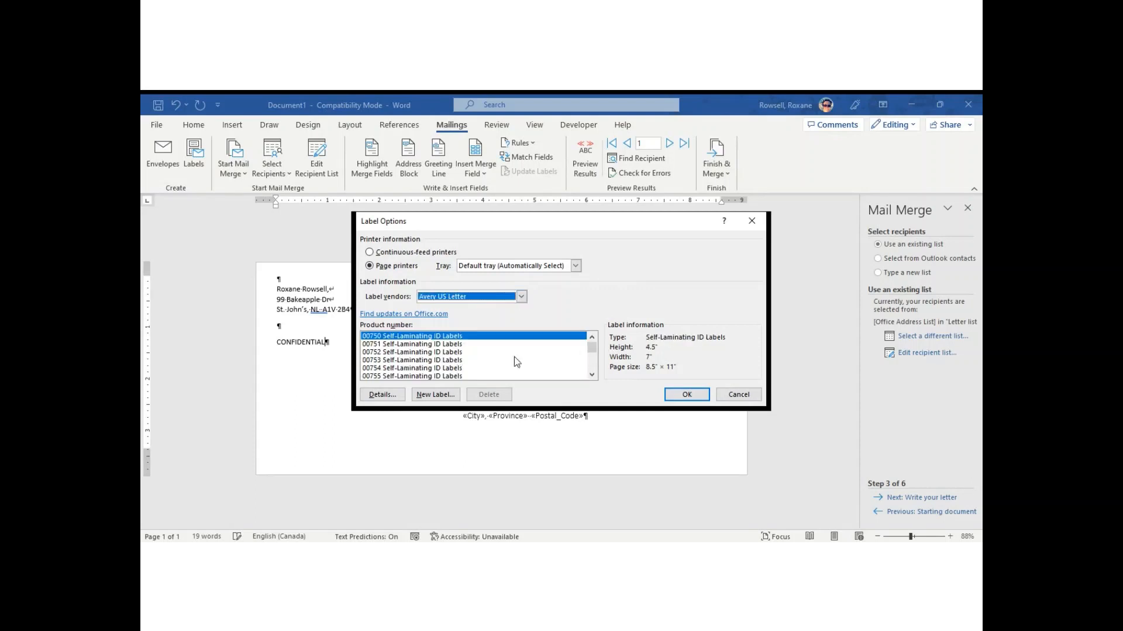
{"action": "left_click_drag", "start_coordinate": [591, 349], "coordinate": [594, 367]}
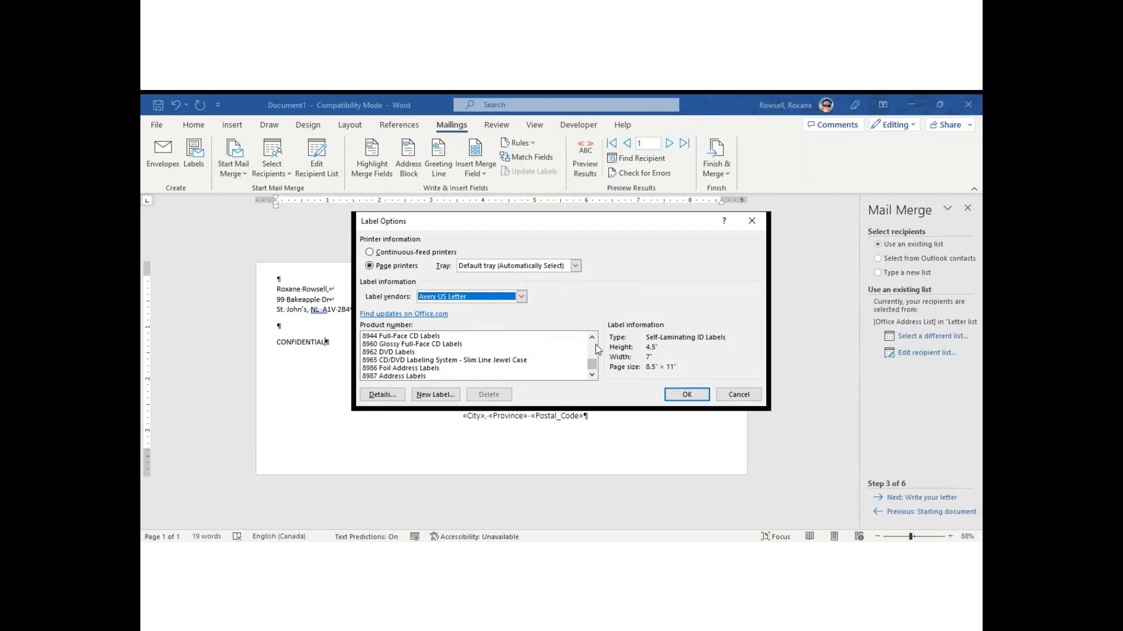
{"action": "scroll", "coordinate": [597, 349], "scroll_direction": "up", "scroll_amount": 2}
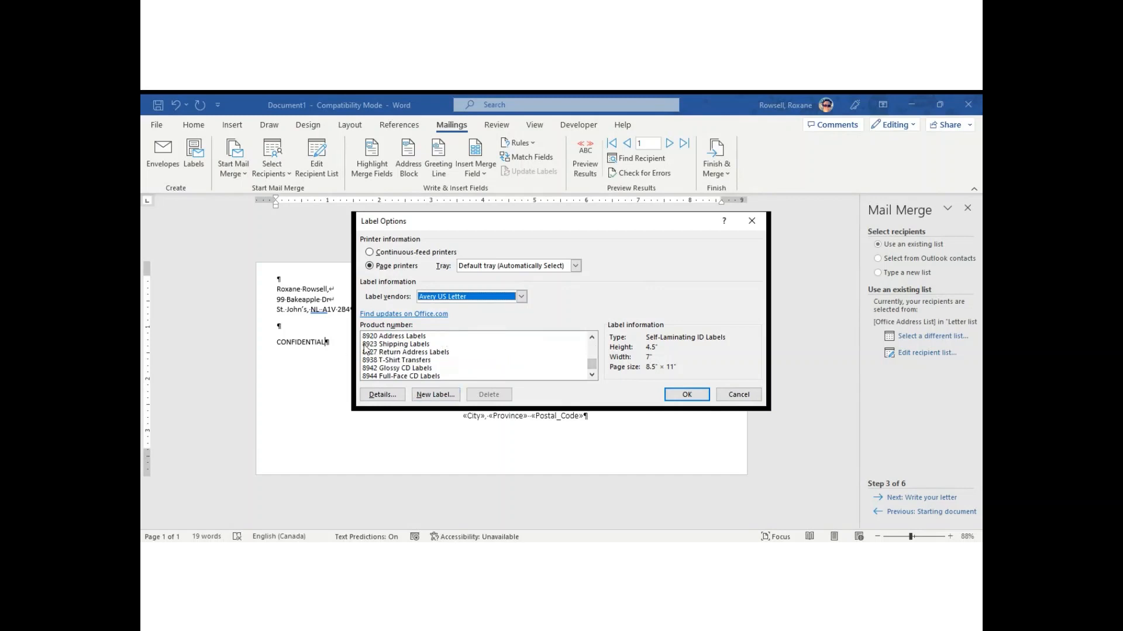
{"action": "left_click", "coordinate": [396, 346]}
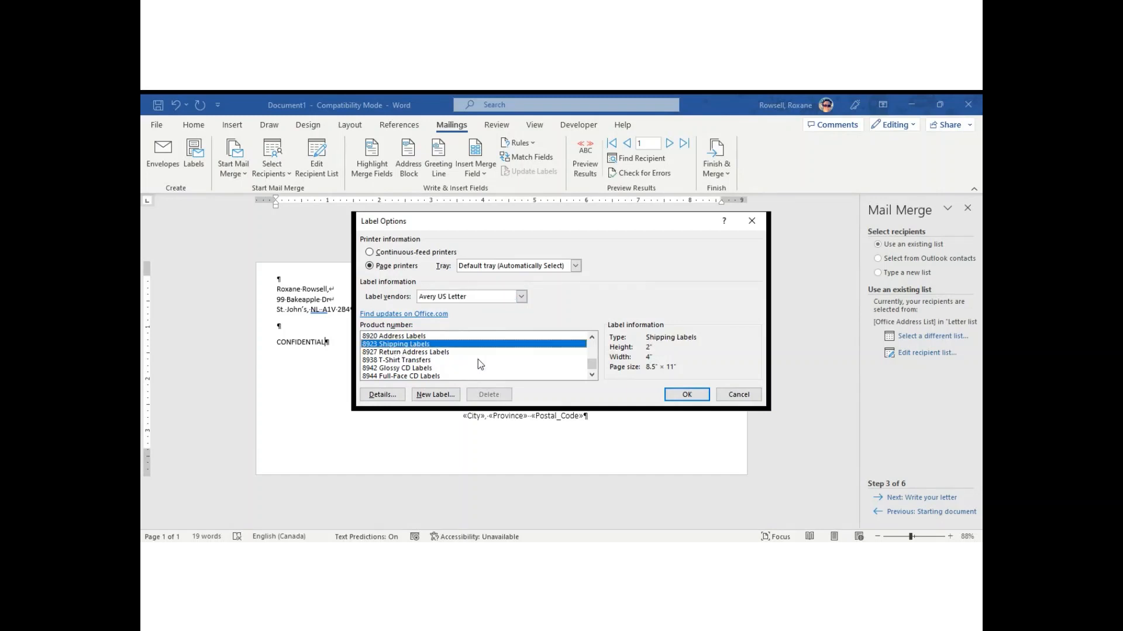
{"action": "left_click", "coordinate": [694, 397]}
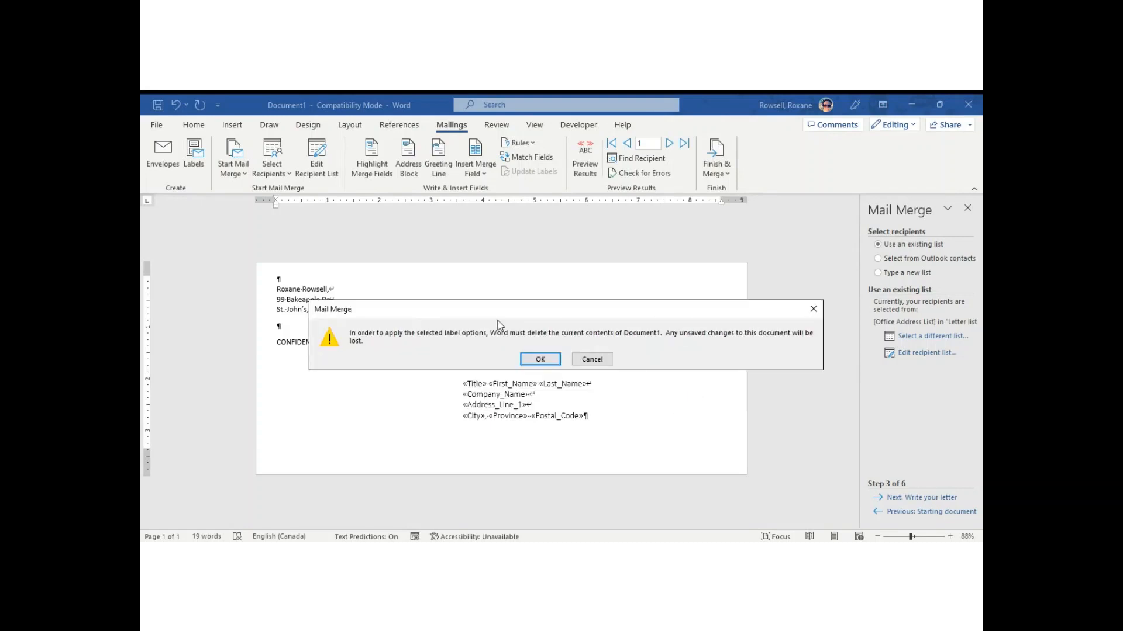
{"action": "left_click", "coordinate": [539, 359]}
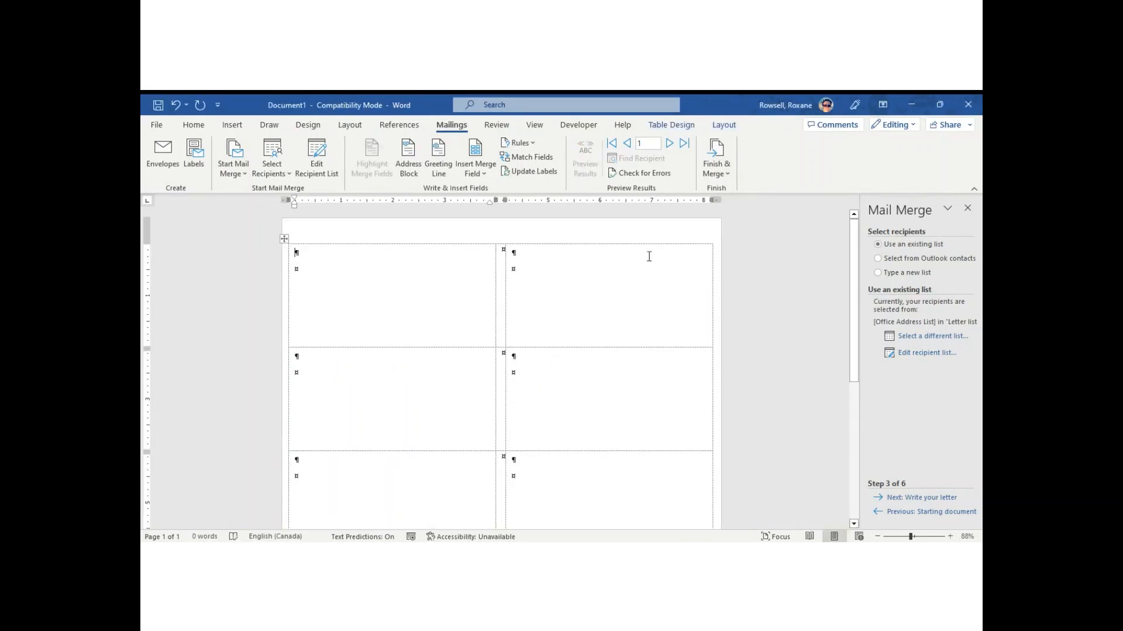
Reapply the Avery 8923 Shipping Labels layout and accept clearing the document again.
{"action": "left_click_drag", "start_coordinate": [855, 245], "coordinate": [450, 298]}
{"action": "left_click", "coordinate": [242, 169]}
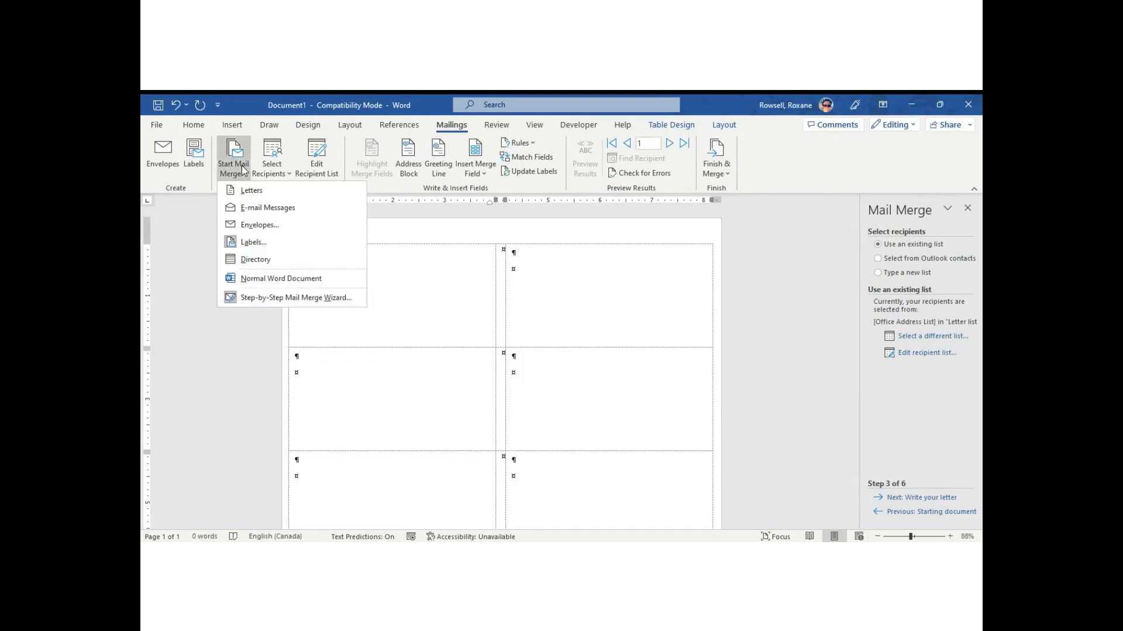
{"action": "left_click", "coordinate": [271, 241]}
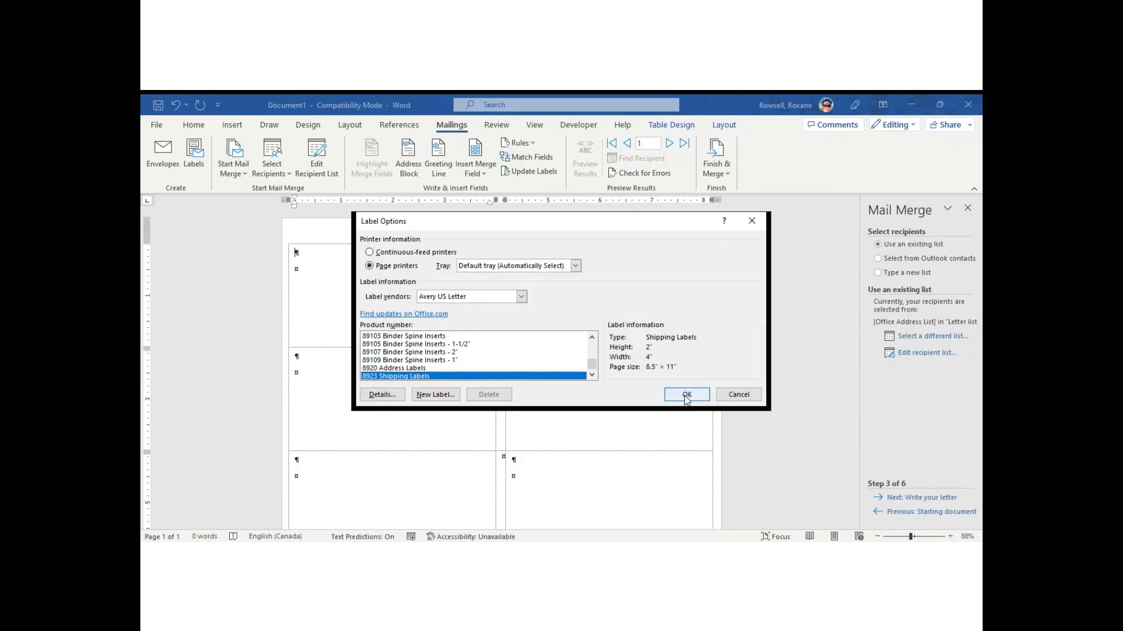
{"action": "left_click", "coordinate": [687, 395]}
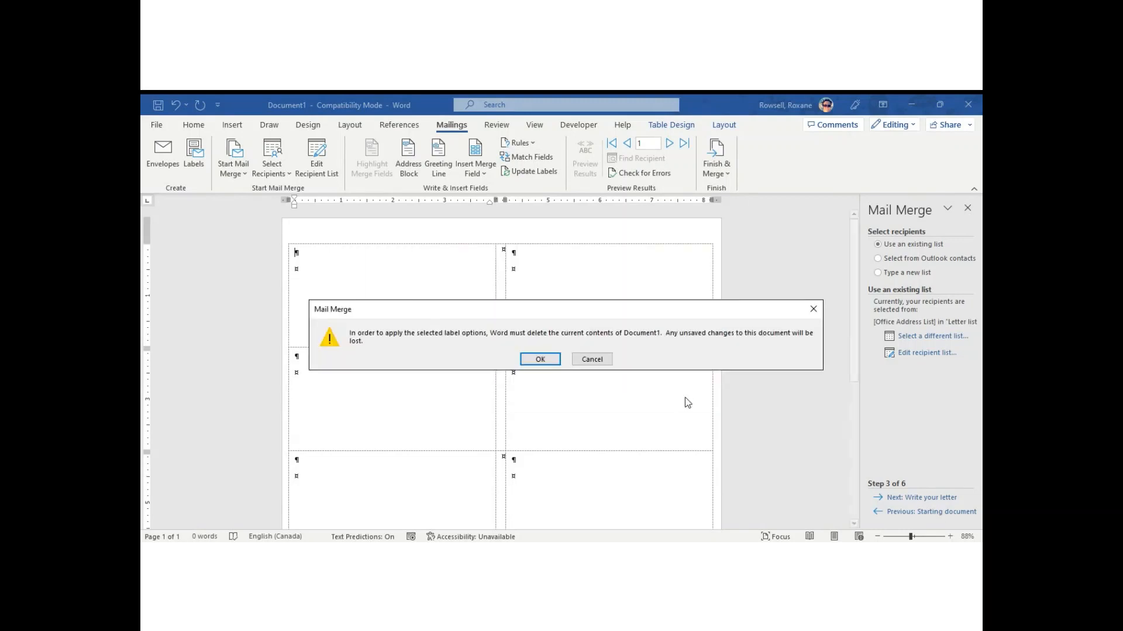
{"action": "left_click", "coordinate": [551, 364]}
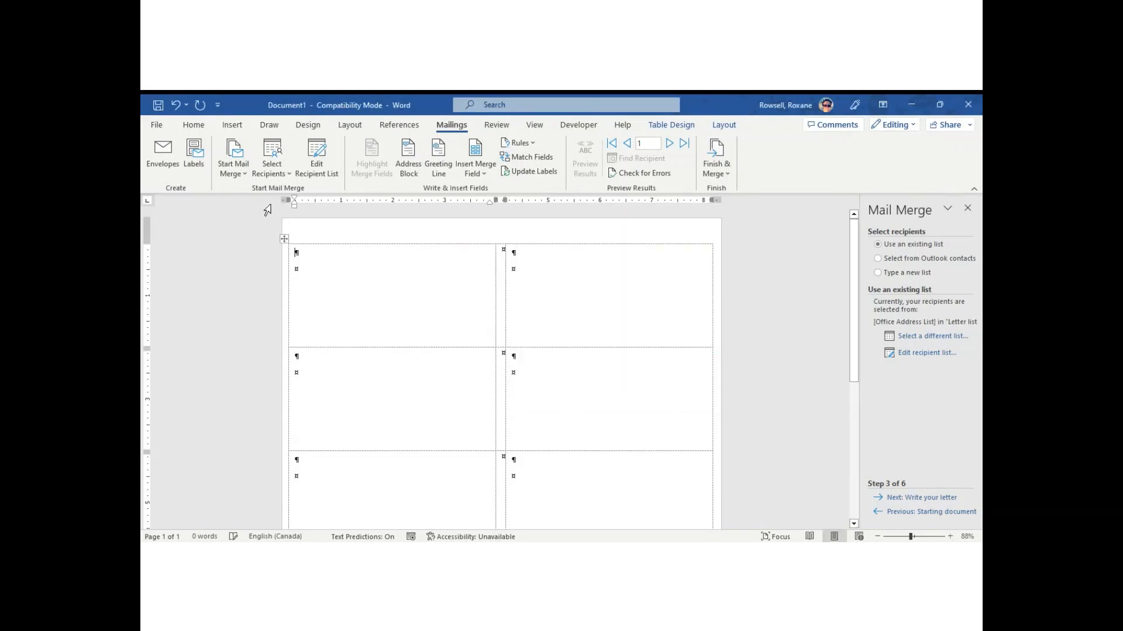
Review the two-record mail merge recipient list and accept it.
{"action": "left_click", "coordinate": [283, 177]}
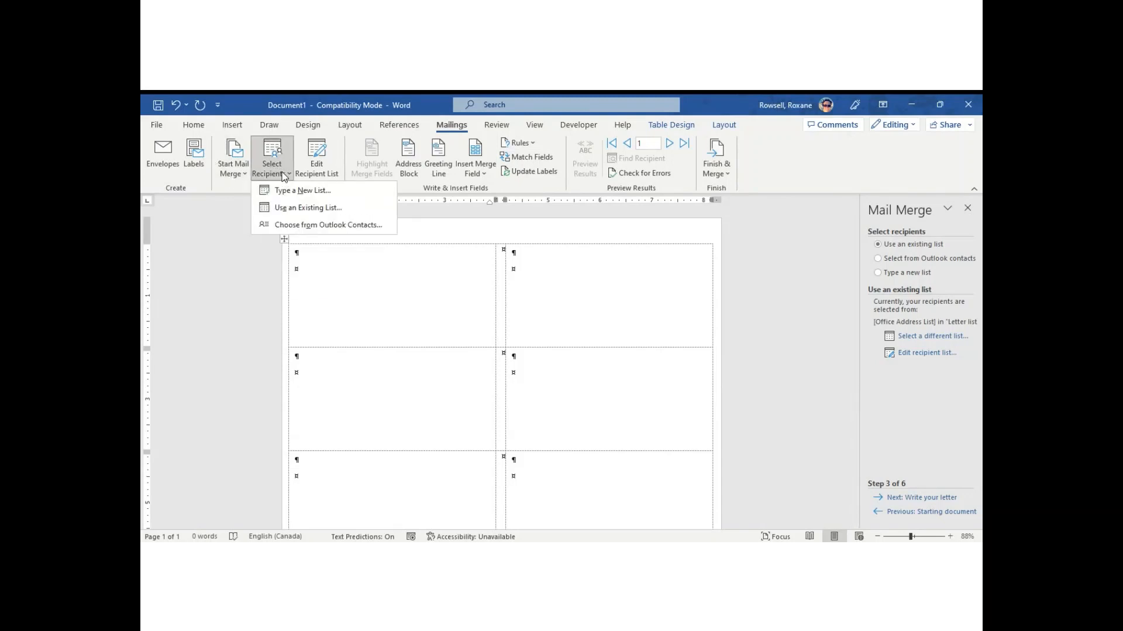
{"action": "left_click", "coordinate": [413, 274]}
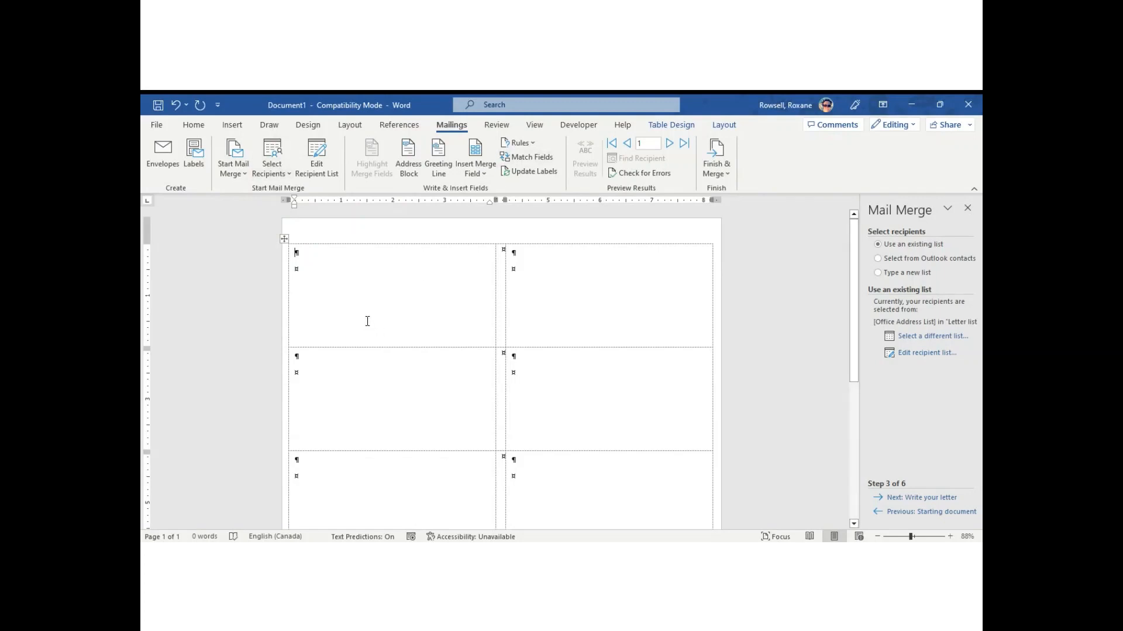
{"action": "left_click", "coordinate": [321, 159]}
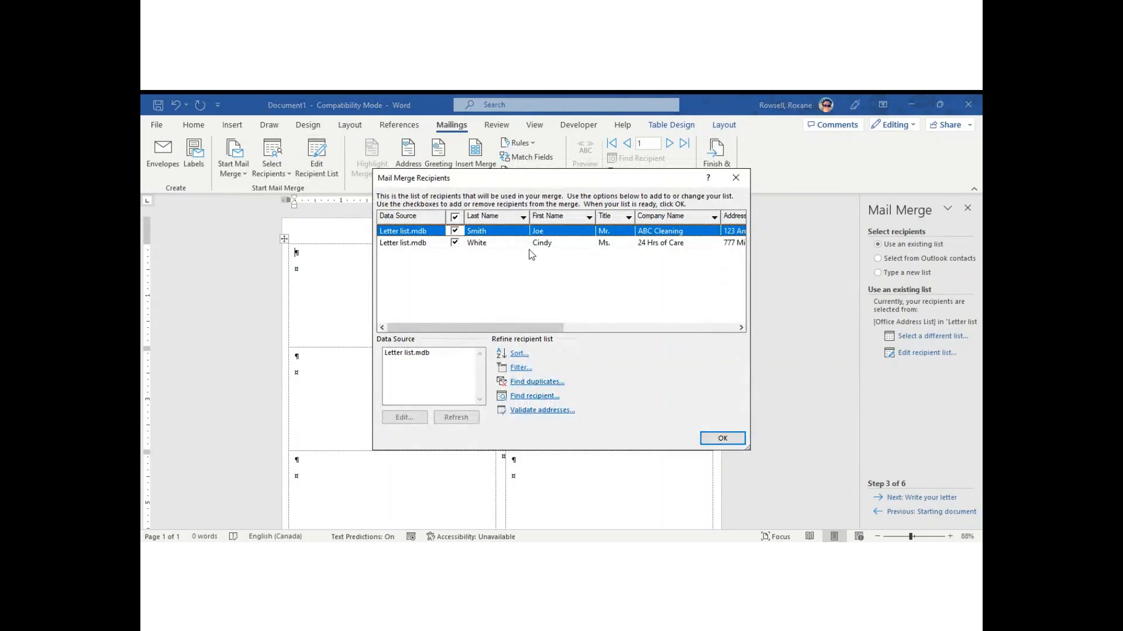
{"action": "left_click", "coordinate": [725, 439]}
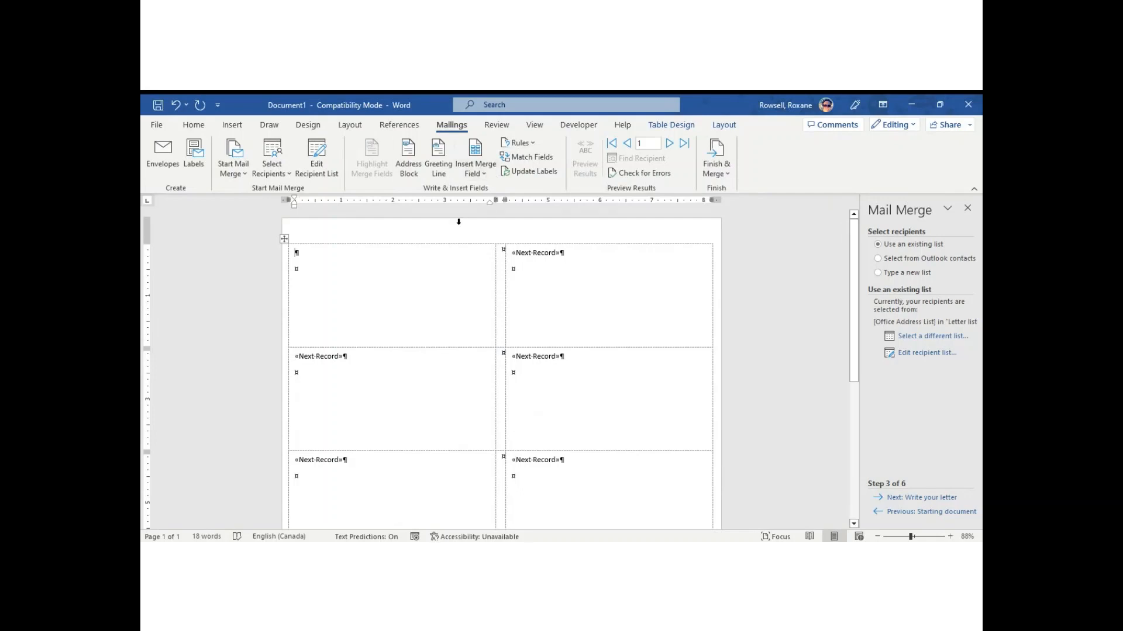
Insert «Title» and «First_Name» into the first label, briefly previewing real data.
{"action": "left_click", "coordinate": [483, 168]}
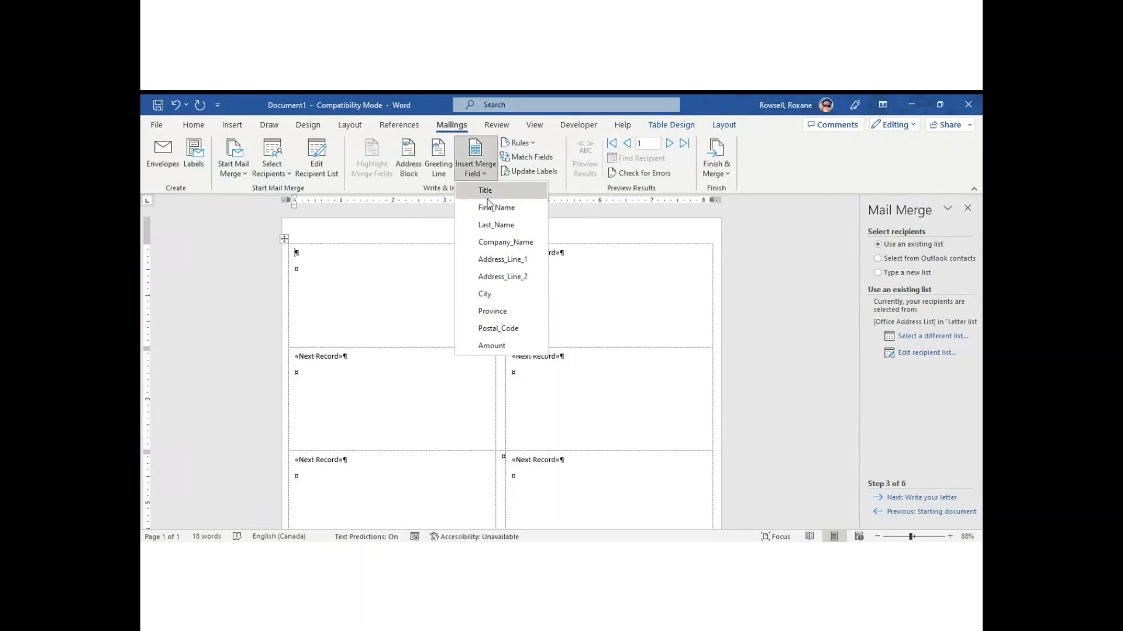
{"action": "left_click", "coordinate": [490, 188]}
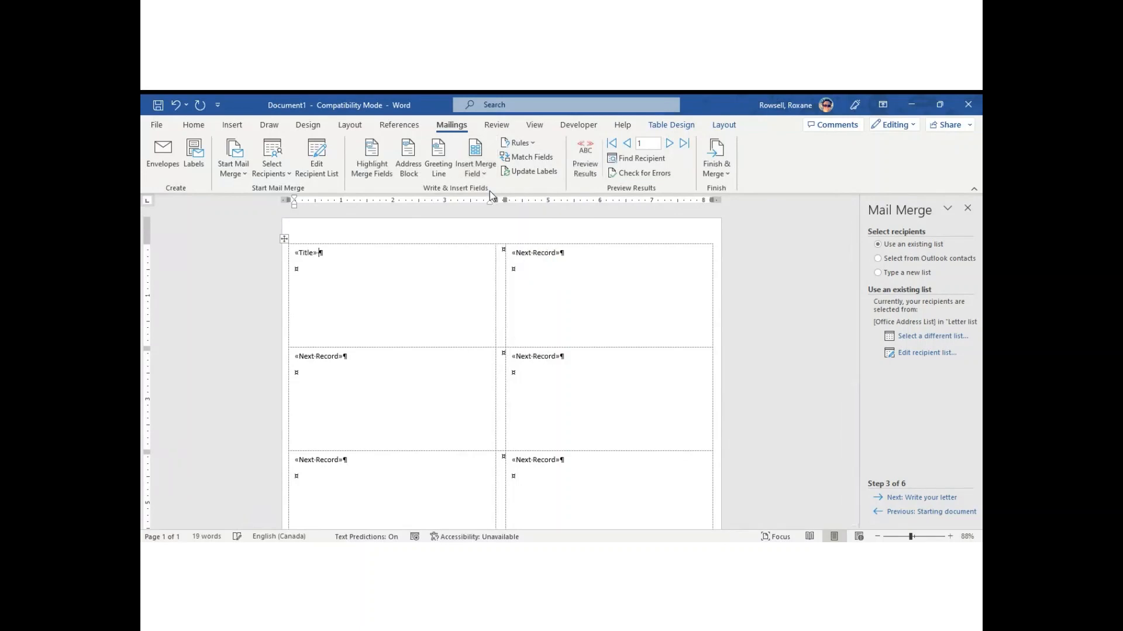
{"action": "left_click", "coordinate": [480, 147]}
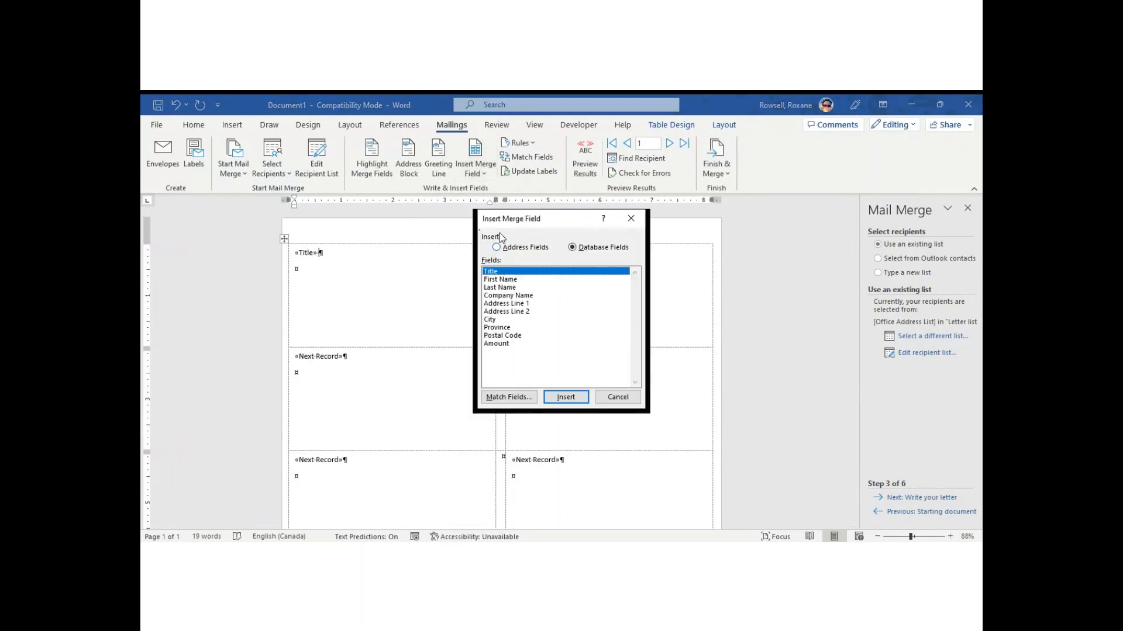
{"action": "left_click", "coordinate": [514, 280]}
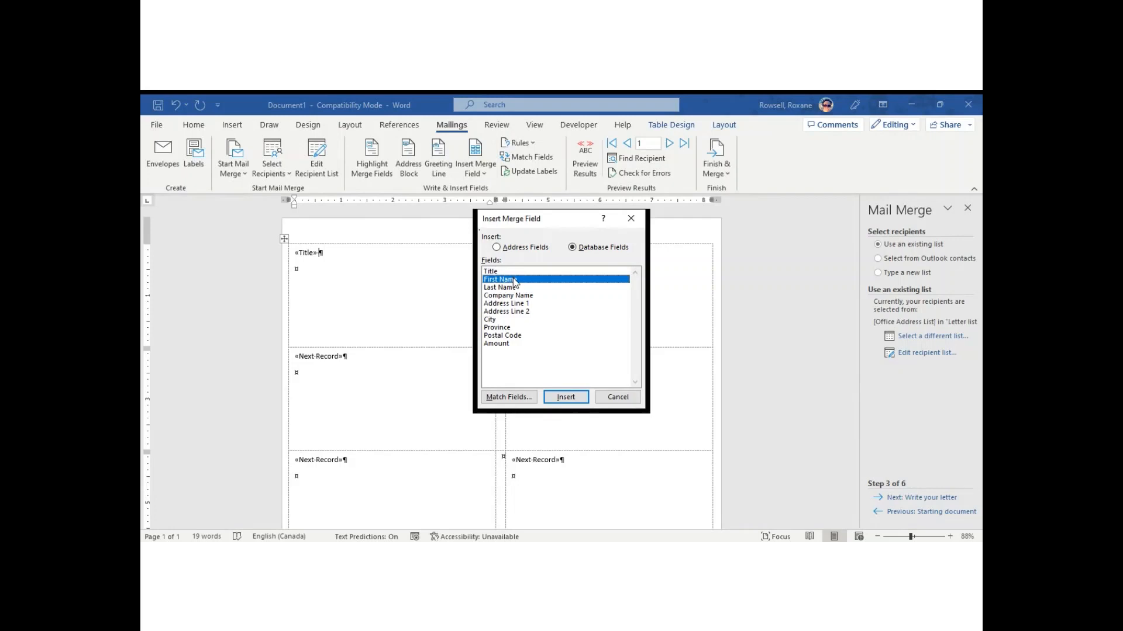
{"action": "left_click", "coordinate": [565, 397]}
{"action": "left_click", "coordinate": [565, 398]}
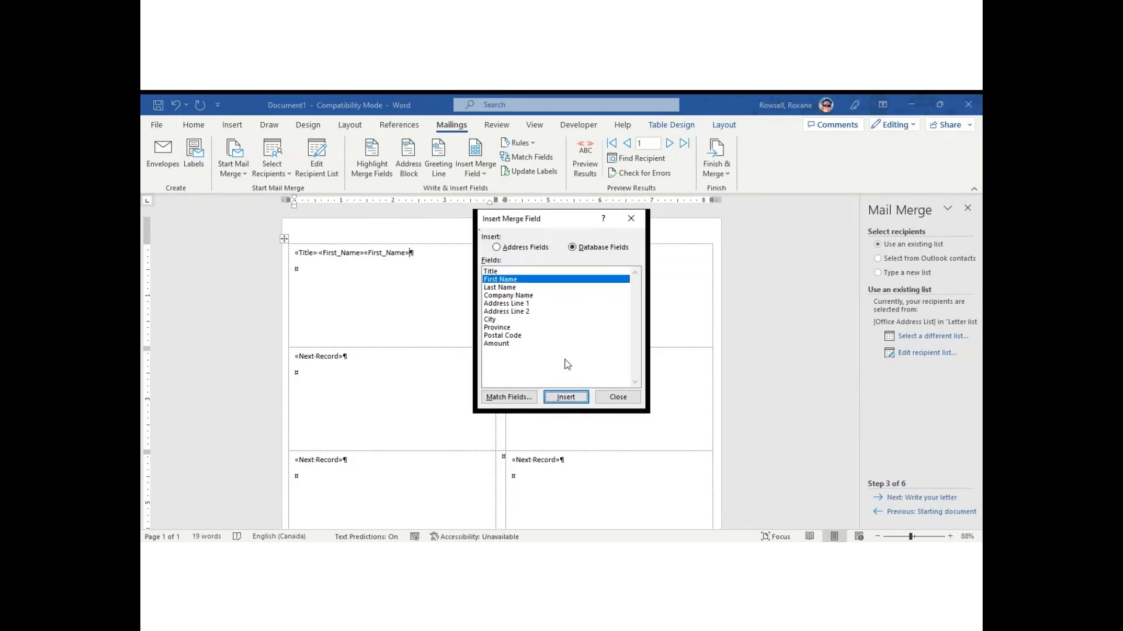
{"action": "left_click", "coordinate": [503, 287]}
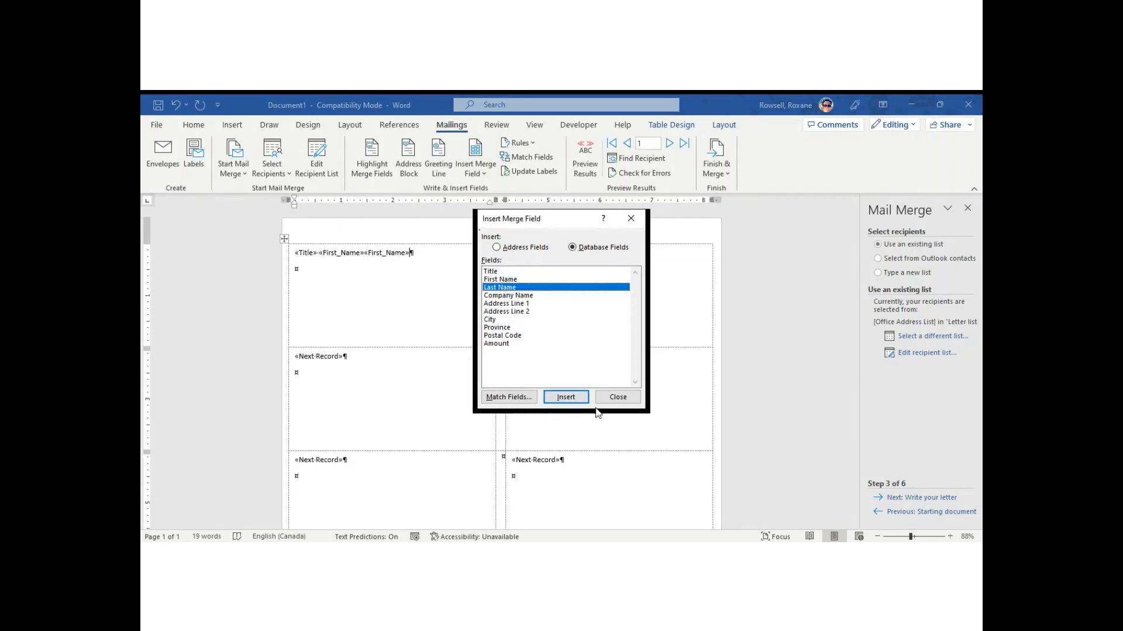
{"action": "left_click", "coordinate": [618, 398]}
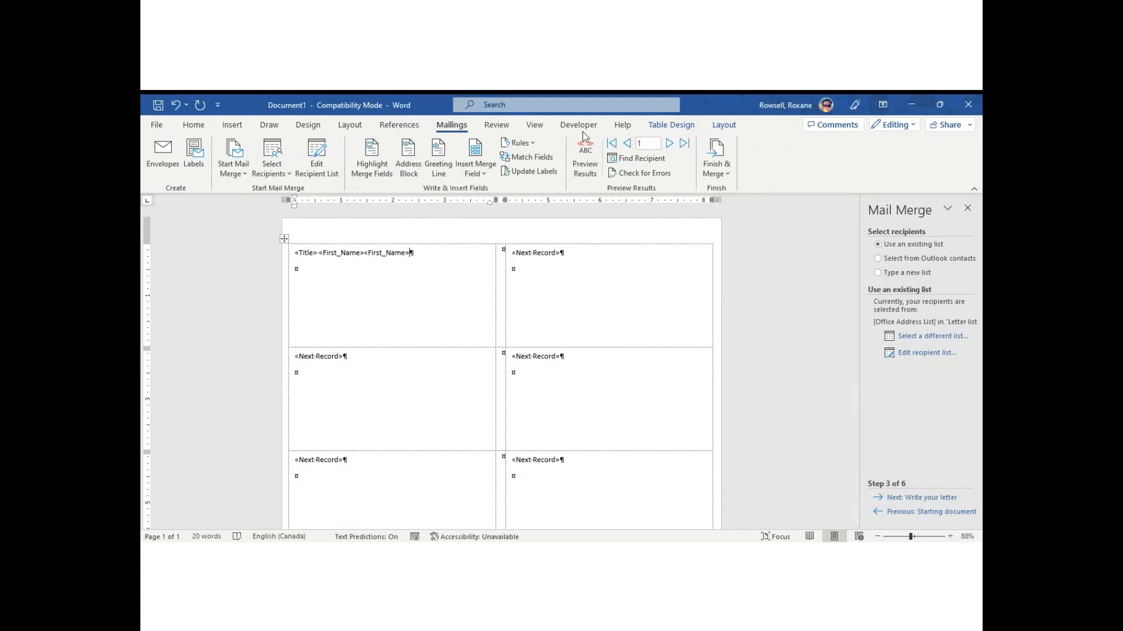
{"action": "left_click", "coordinate": [583, 148]}
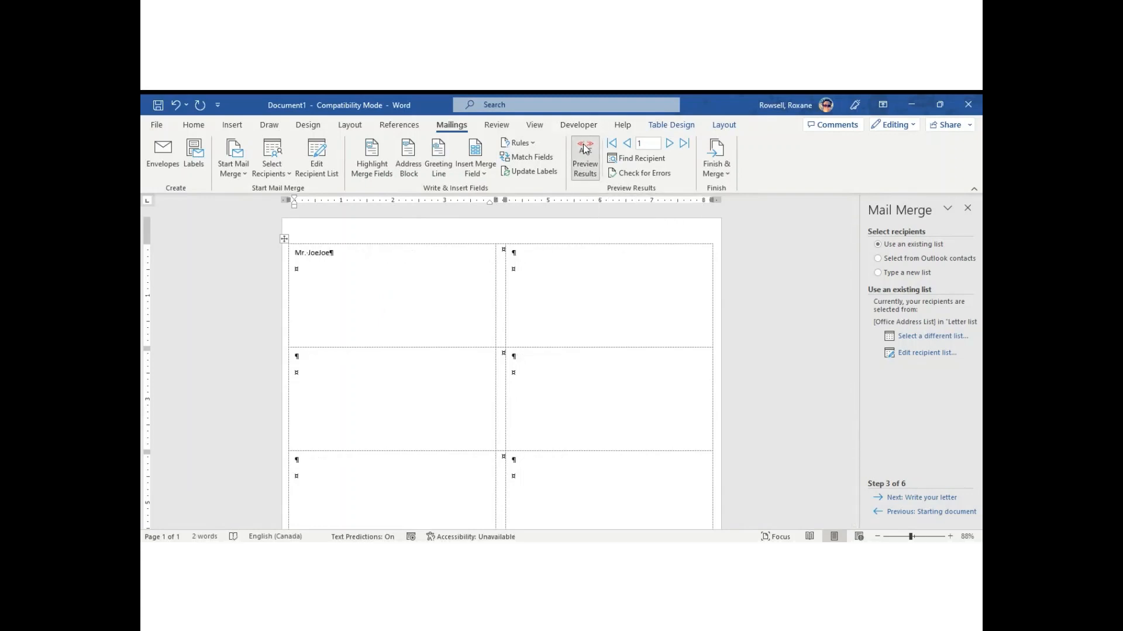
{"action": "left_click", "coordinate": [584, 149]}
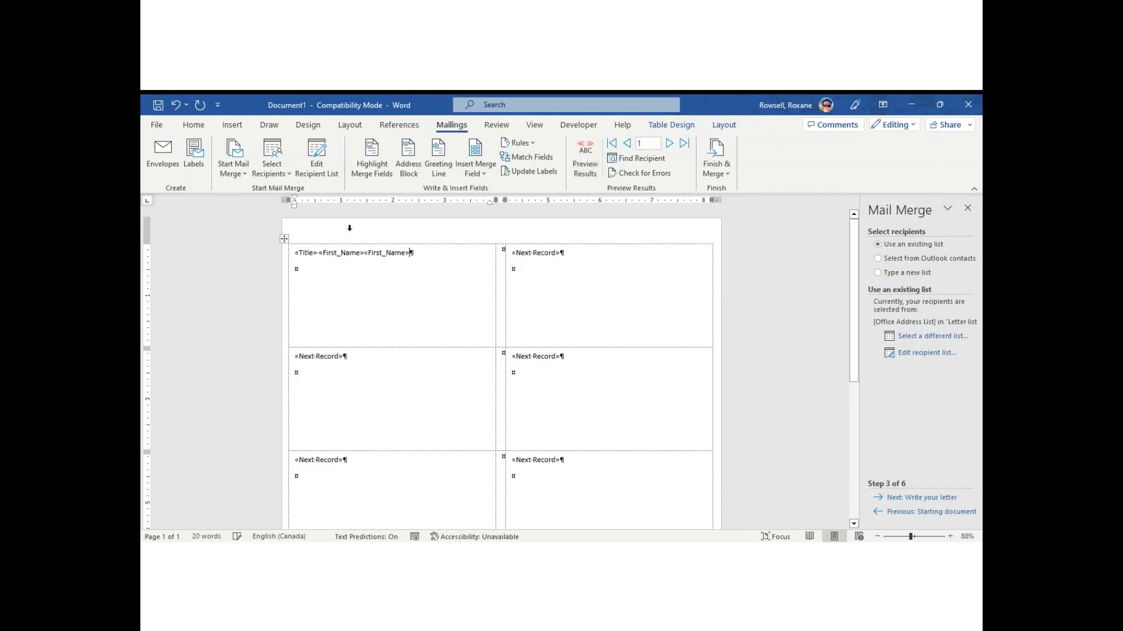
Delete the duplicate «First_Name» field and insert «Last_Name» after it.
{"action": "key", "text": "shift+Left"}
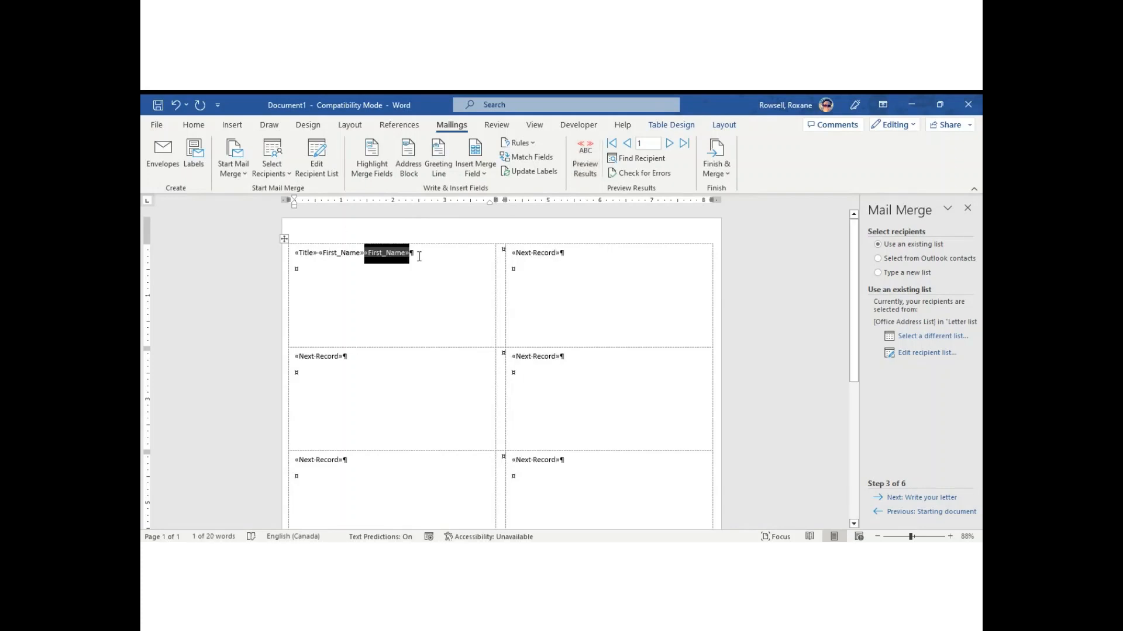
{"action": "key", "text": "Delete"}
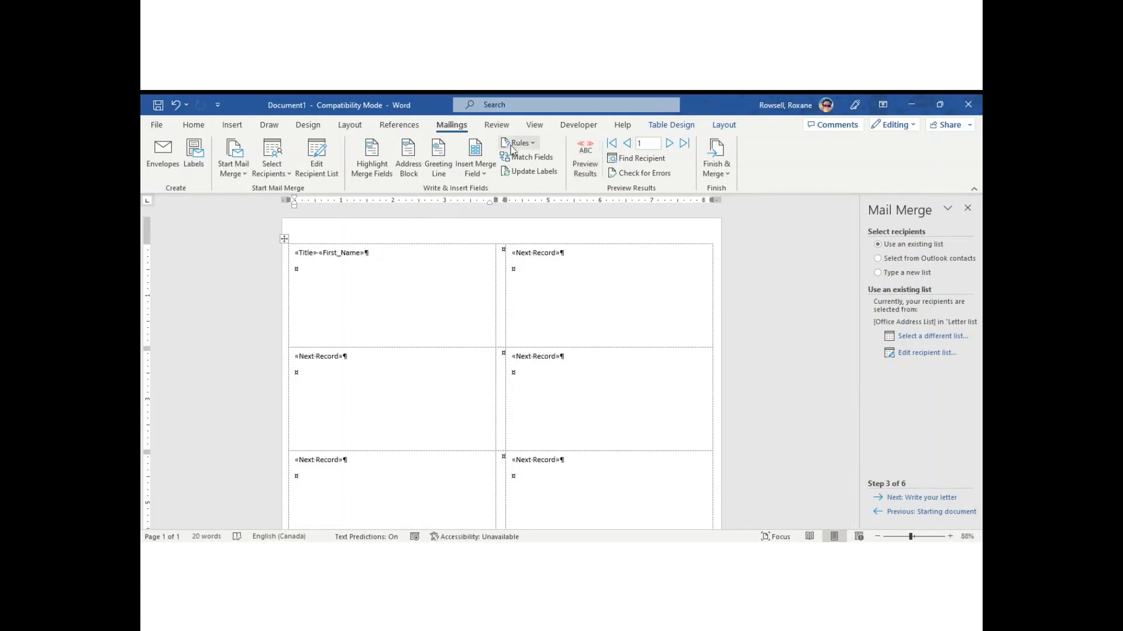
{"action": "left_click", "coordinate": [479, 161]}
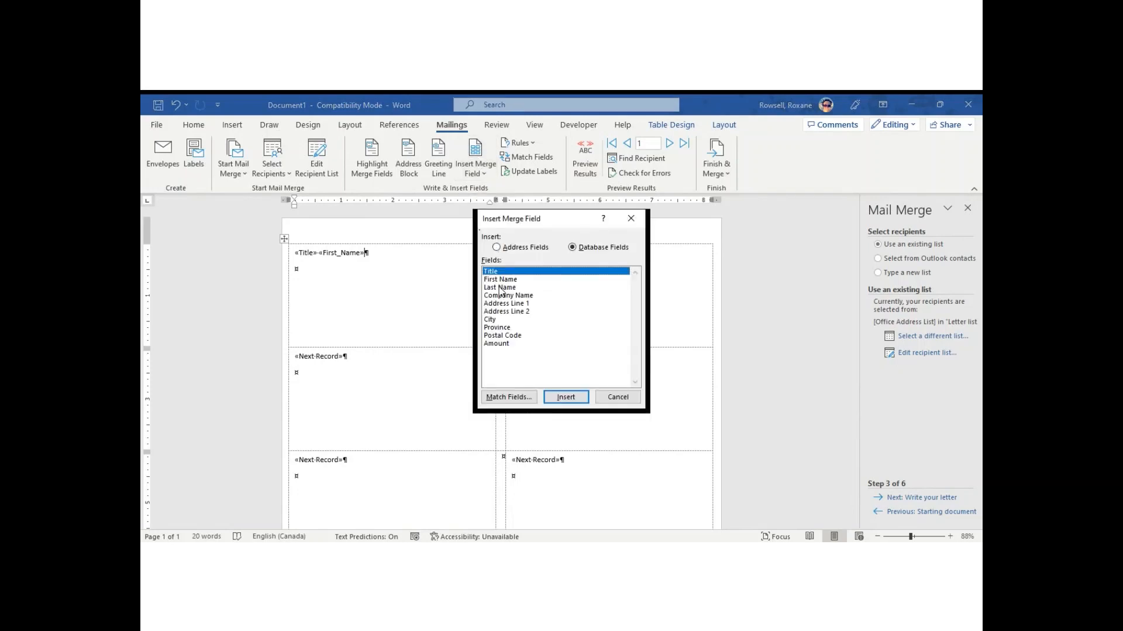
{"action": "left_click", "coordinate": [501, 288]}
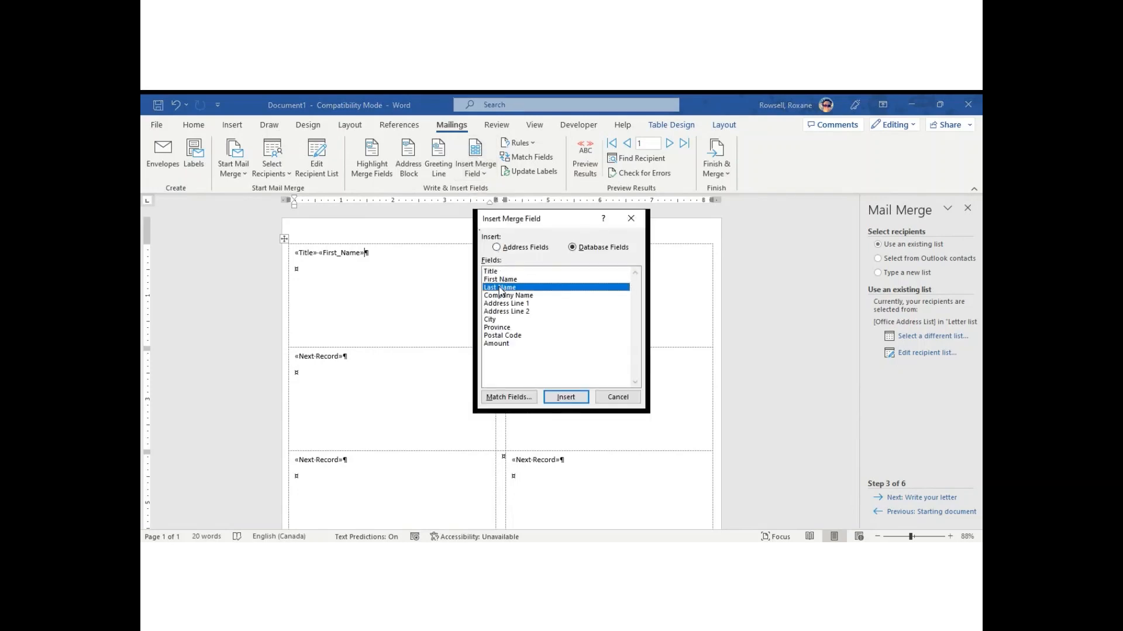
{"action": "left_click", "coordinate": [566, 397]}
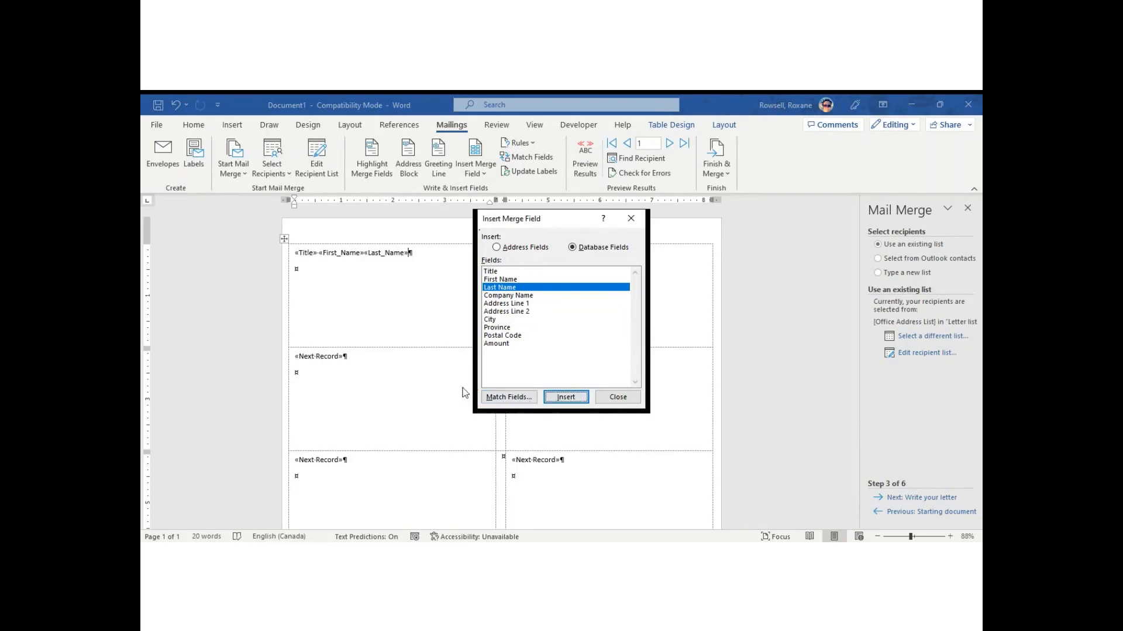
{"action": "left_click", "coordinate": [609, 398]}
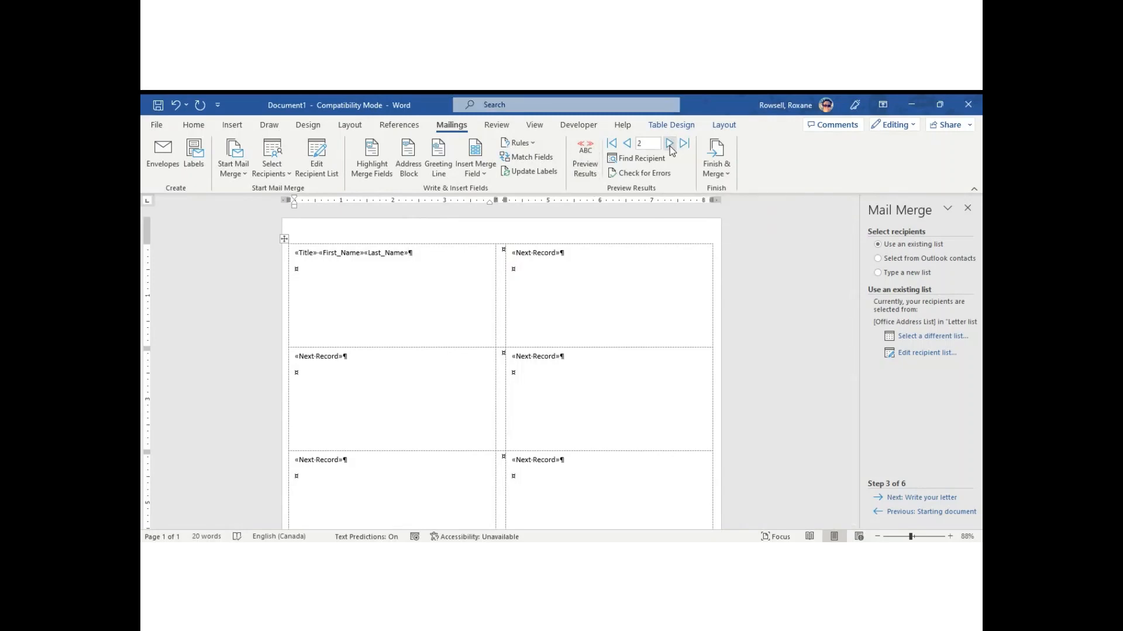
{"action": "left_click", "coordinate": [627, 144]}
{"action": "left_click", "coordinate": [579, 164]}
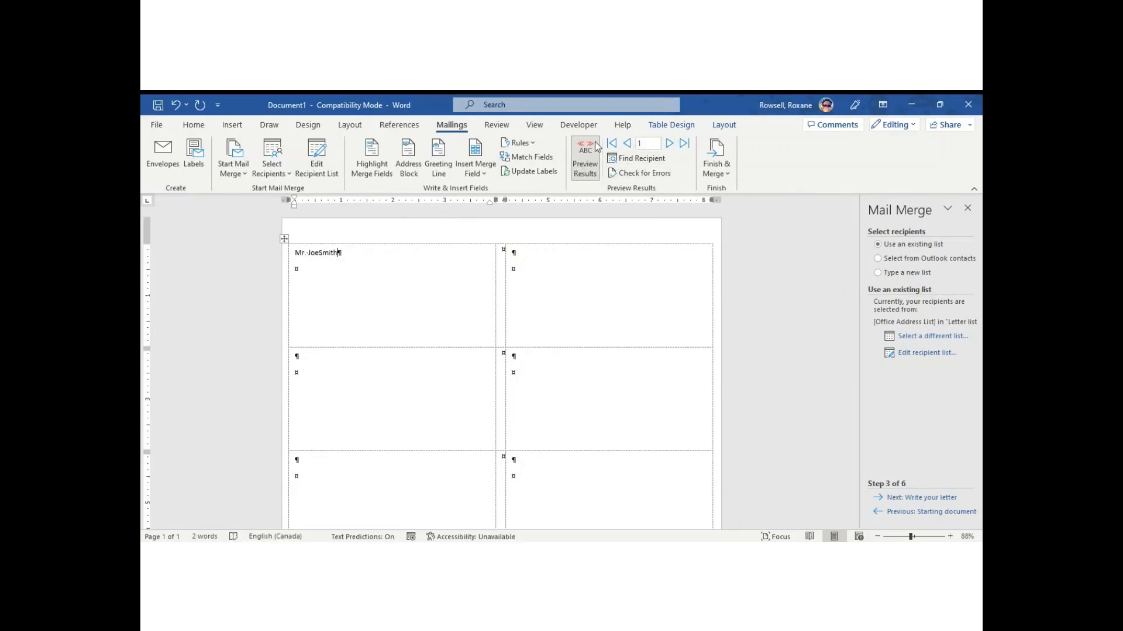
{"action": "left_click", "coordinate": [670, 144]}
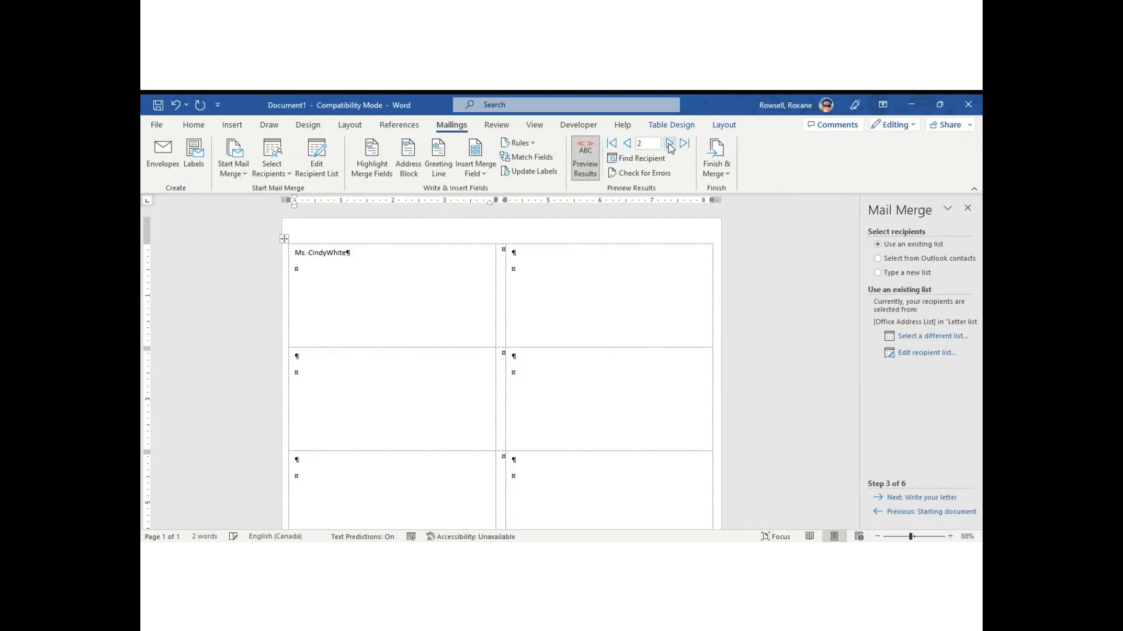
{"action": "left_click", "coordinate": [620, 145]}
{"action": "left_click", "coordinate": [584, 161]}
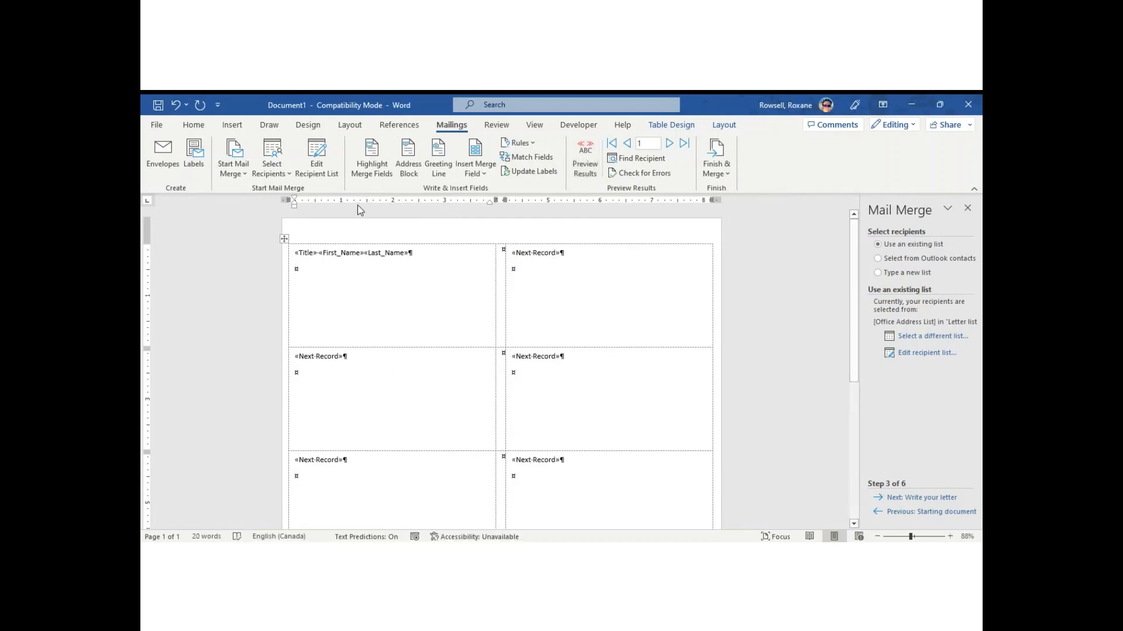
Reapply the 8923 Shipping Labels layout, accepting that the existing label contents are deleted.
{"action": "left_click", "coordinate": [241, 168]}
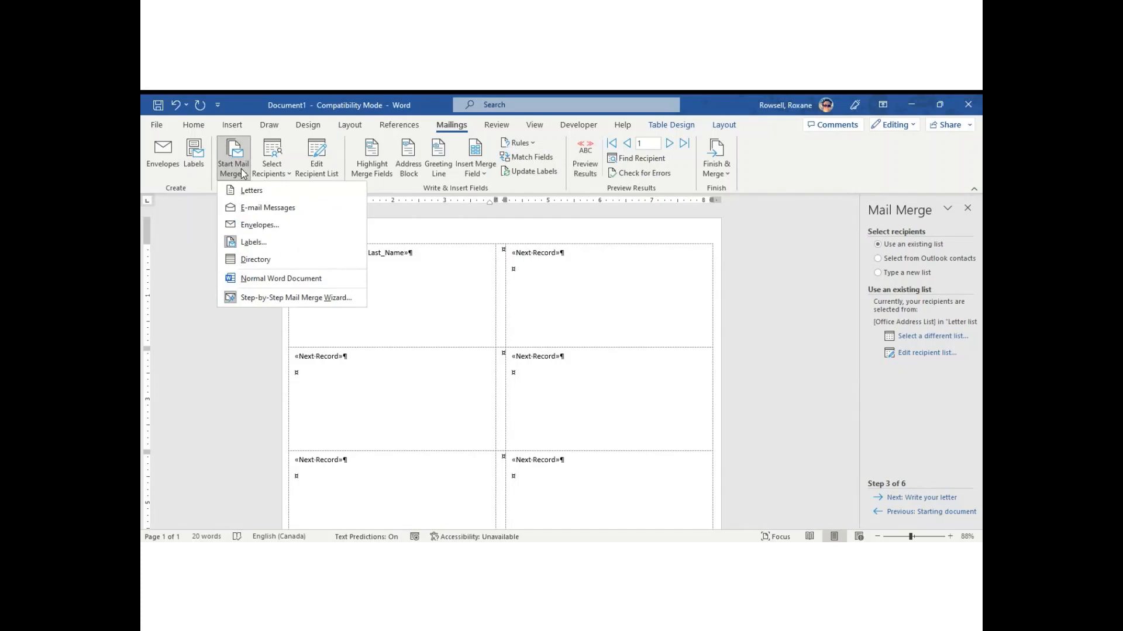
{"action": "left_click", "coordinate": [261, 239]}
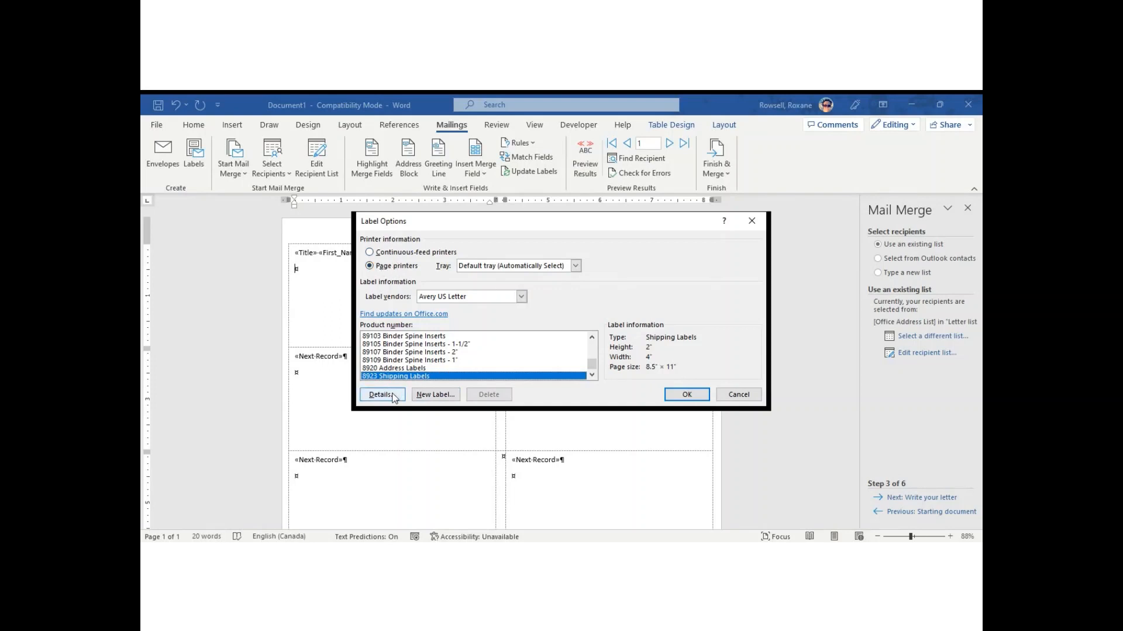
{"action": "left_click", "coordinate": [686, 395]}
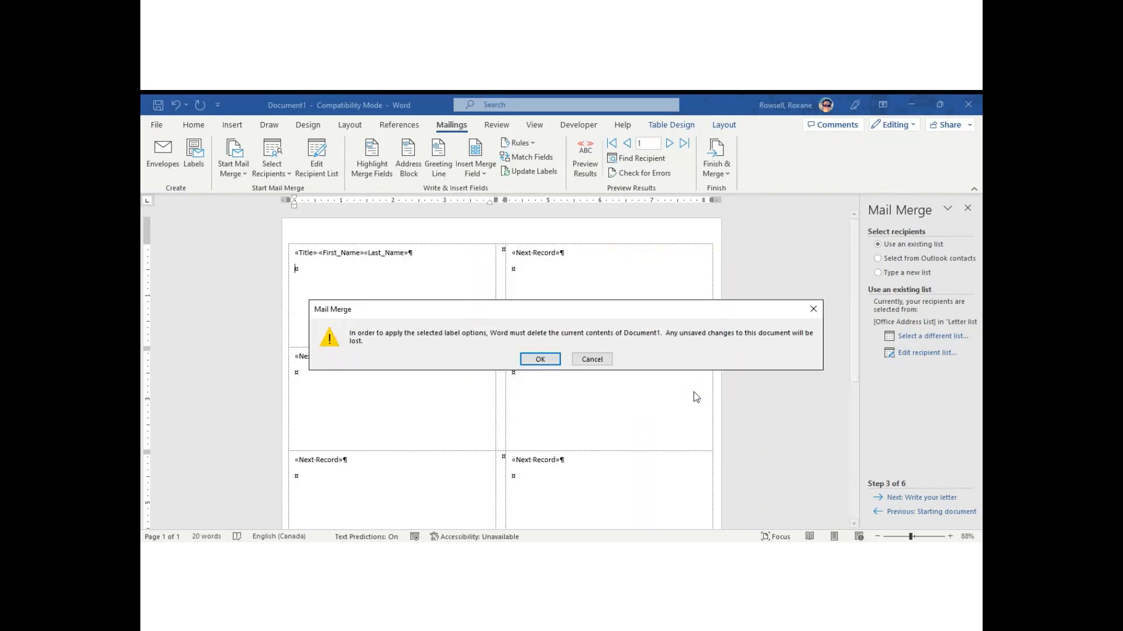
{"action": "left_click", "coordinate": [539, 359]}
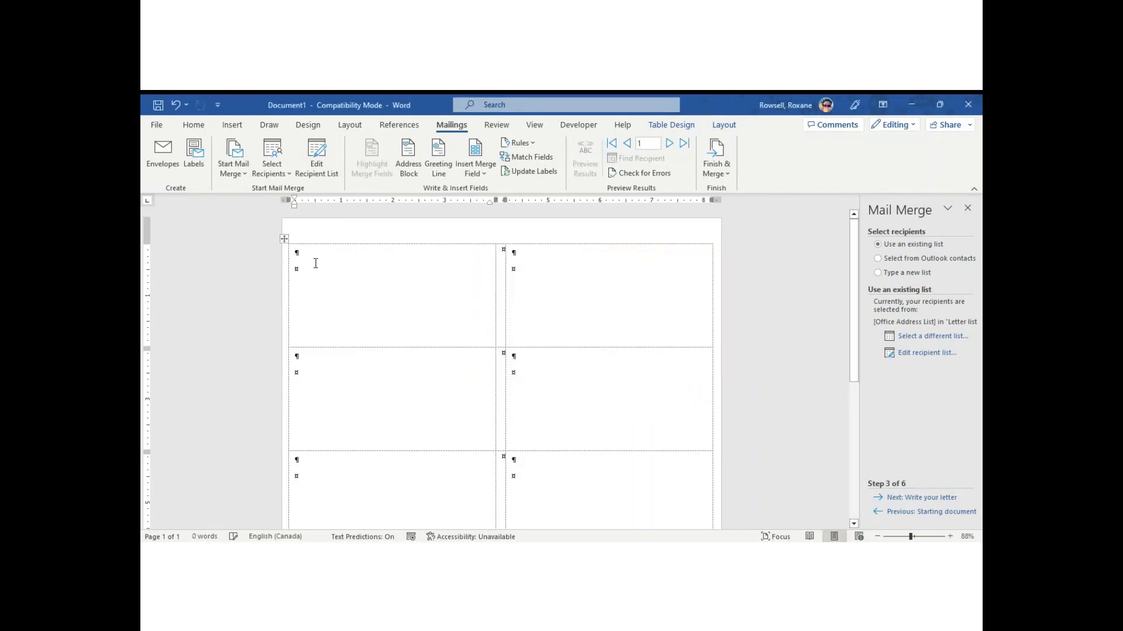
{"action": "left_click", "coordinate": [275, 159]}
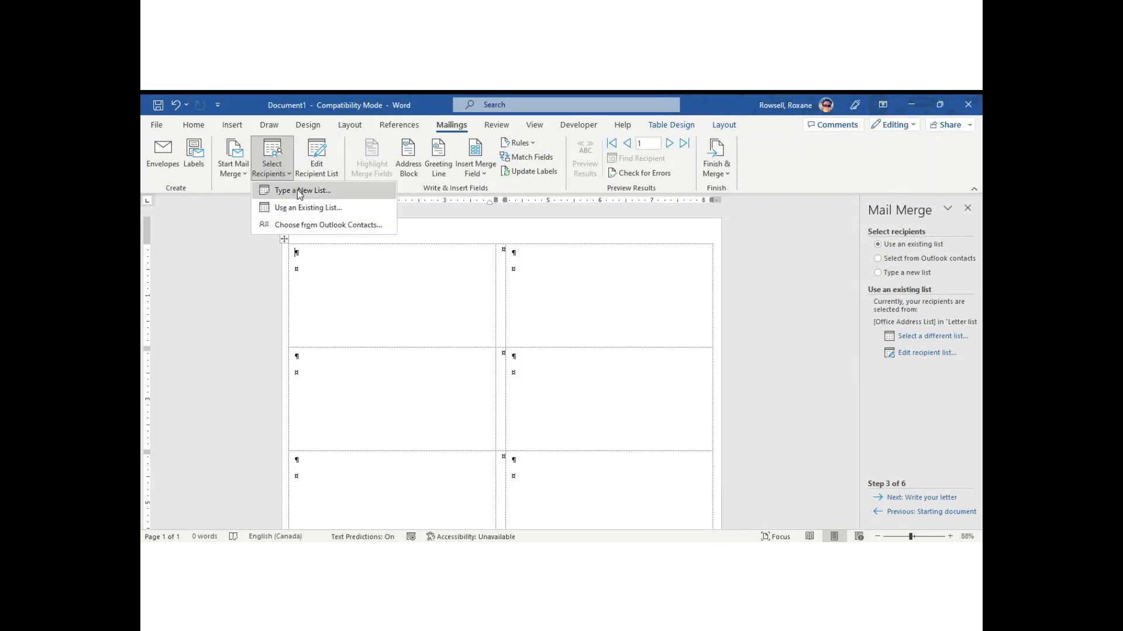
Accept the current mail merge recipient list so «Next Record» fills the later labels.
{"action": "left_click", "coordinate": [371, 301]}
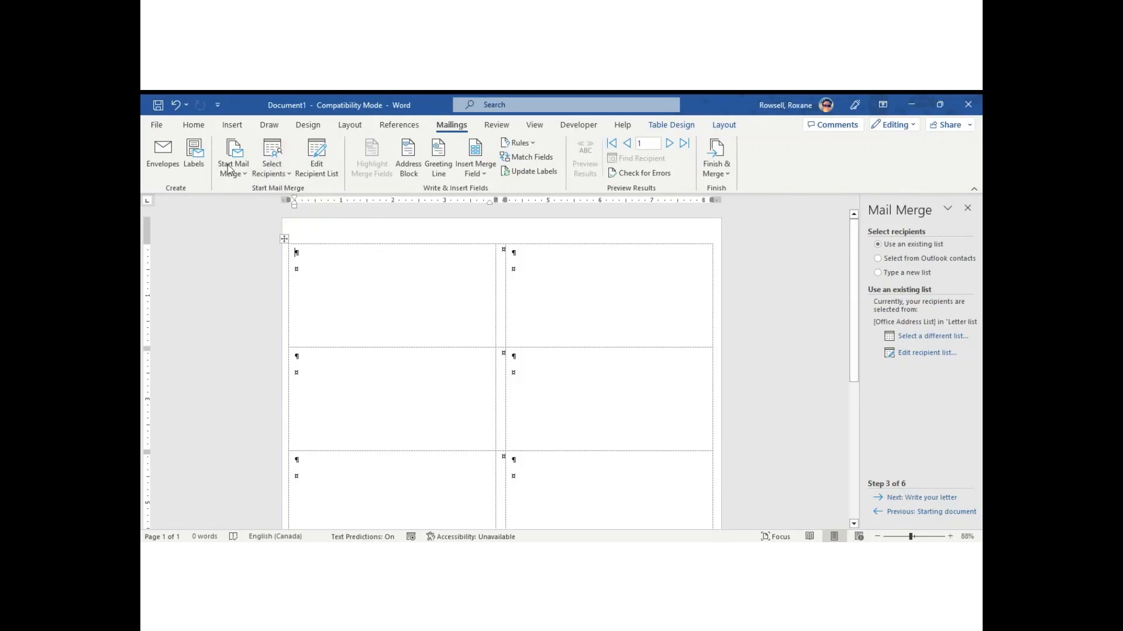
{"action": "left_click", "coordinate": [322, 162]}
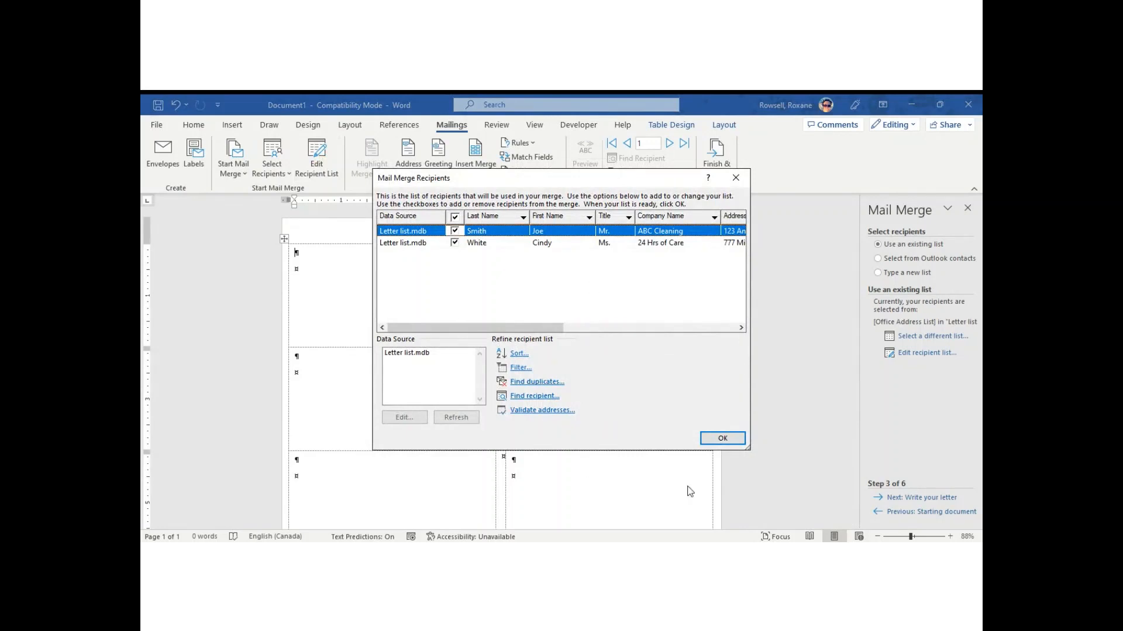
{"action": "left_click", "coordinate": [724, 443]}
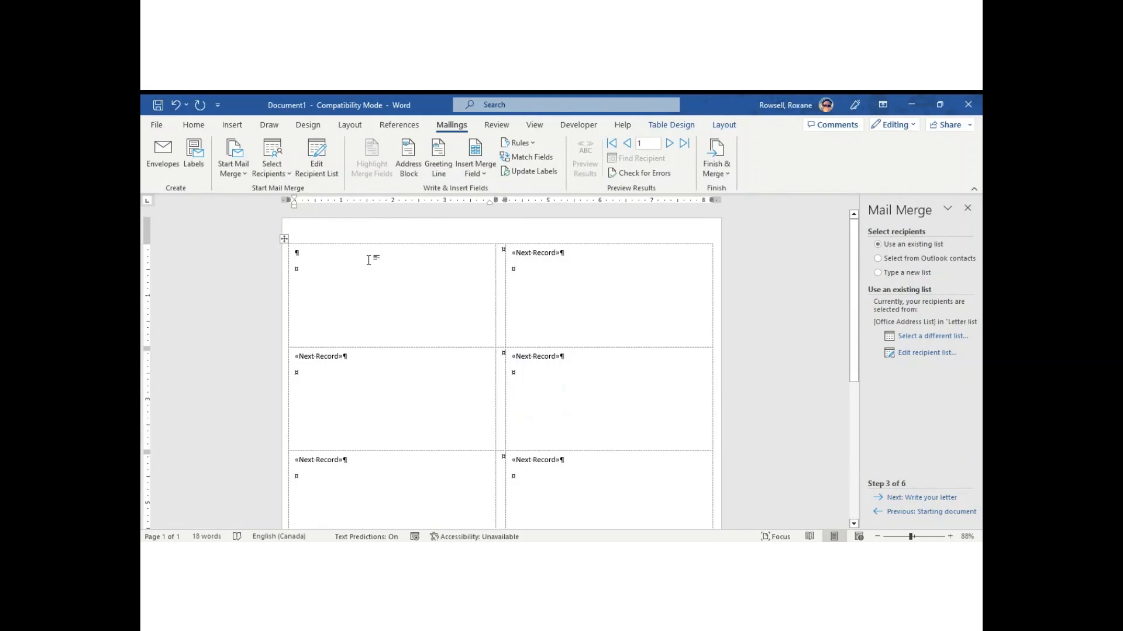
Insert the «First_Name» field into the first label and briefly check the preview.
{"action": "left_click", "coordinate": [479, 165]}
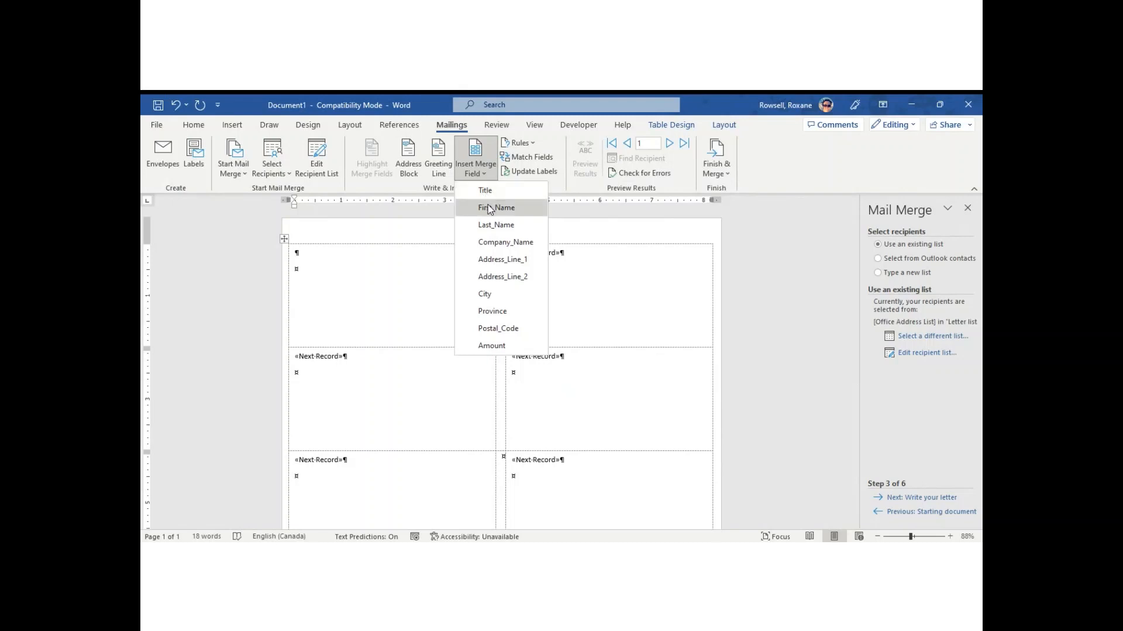
{"action": "left_click", "coordinate": [489, 206]}
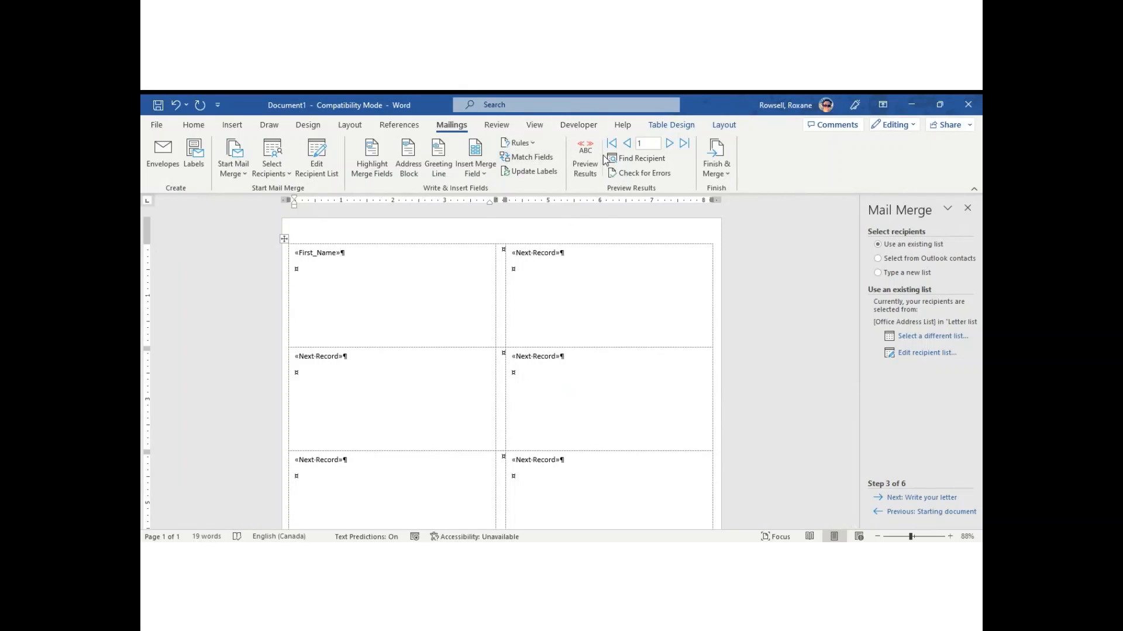
{"action": "left_click", "coordinate": [583, 168]}
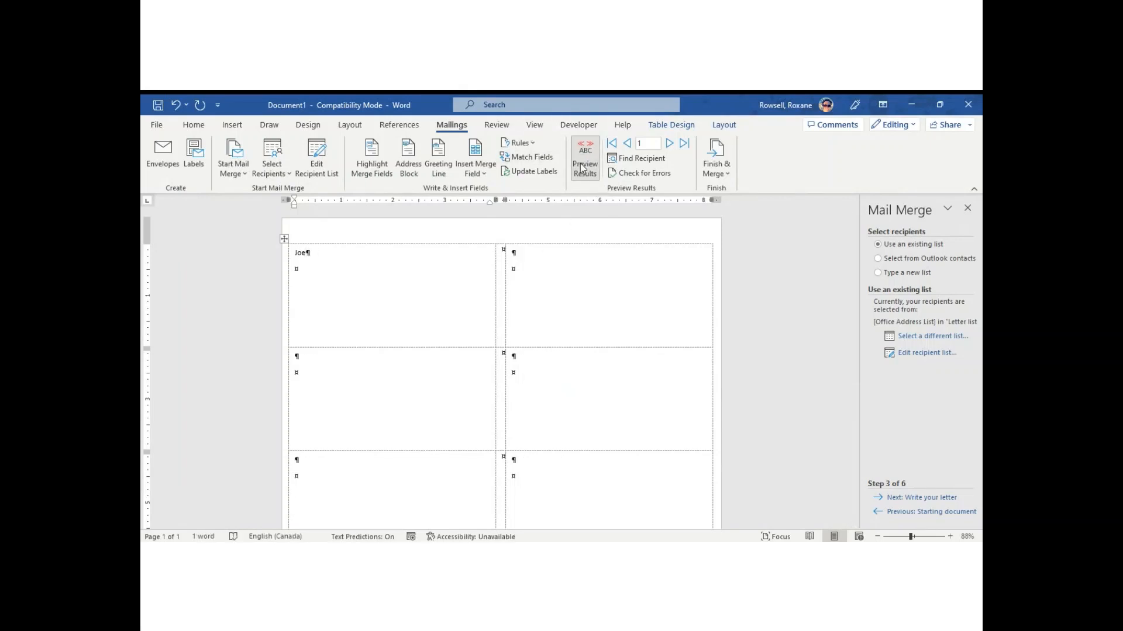
{"action": "left_click", "coordinate": [582, 167]}
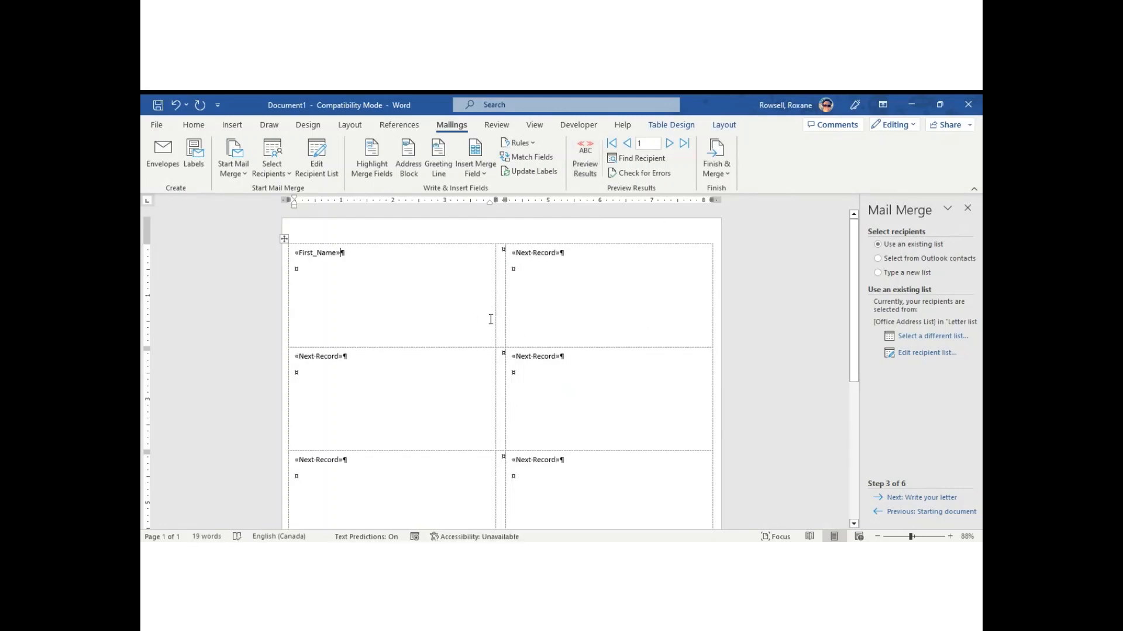
{"action": "left_click_drag", "start_coordinate": [853, 318], "coordinate": [835, 262]}
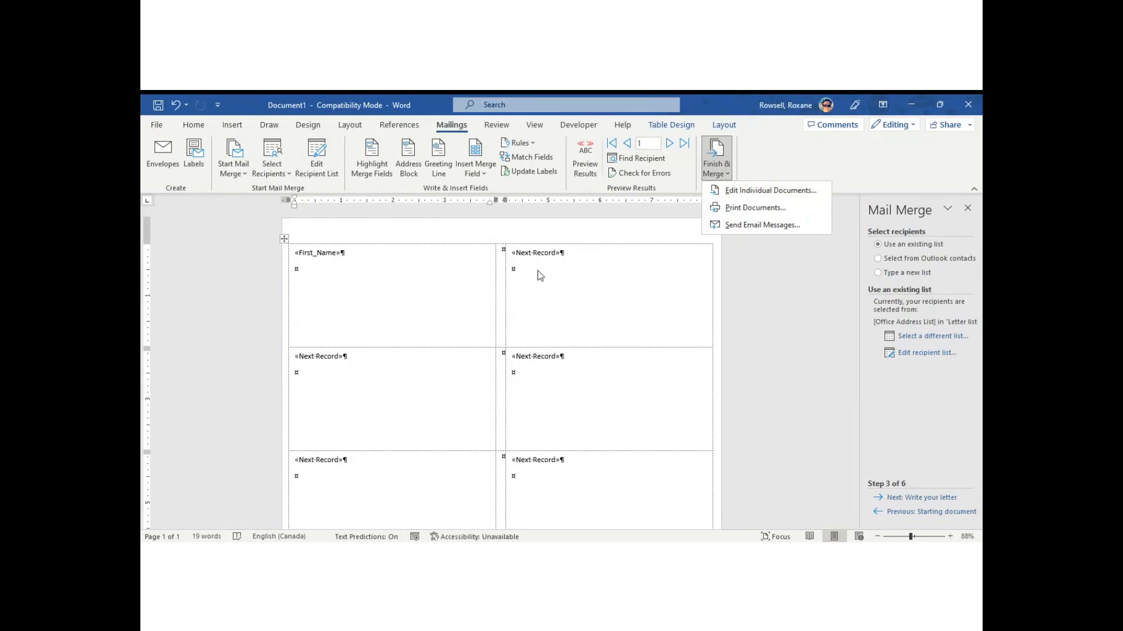
Dismiss the Finish & Merge menu and start a new blank document, Document2.
{"action": "left_click", "coordinate": [421, 251]}
{"action": "left_click", "coordinate": [709, 157]}
{"action": "key", "text": "Escape"}
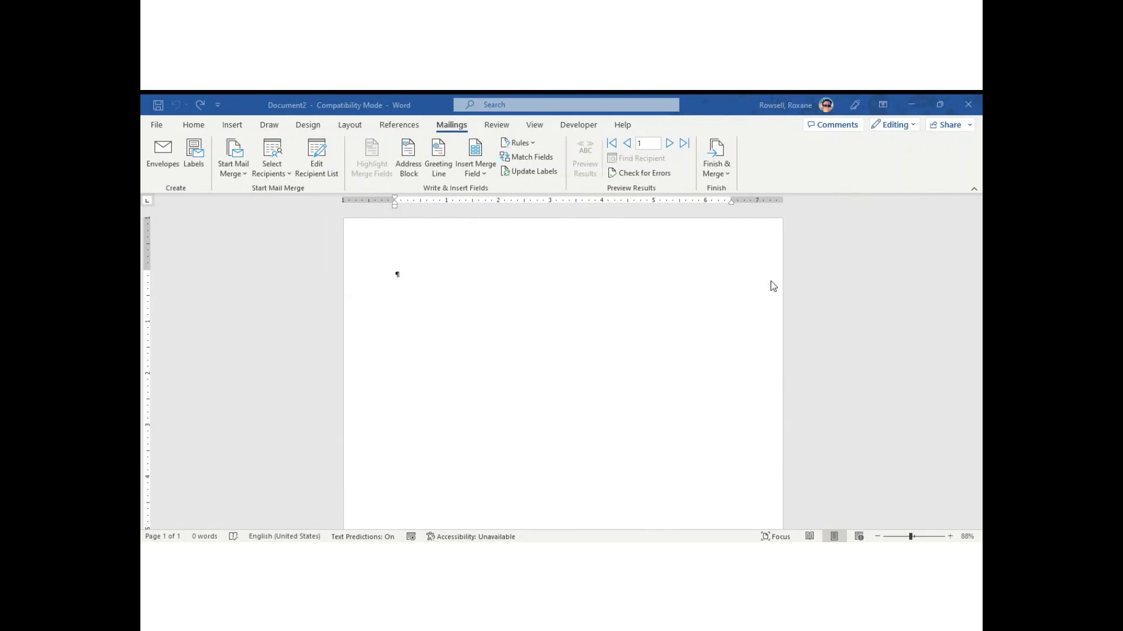
Lay out Document2 as a labels merge using Avery US Letter 8923 Shipping Labels.
{"action": "left_click", "coordinate": [247, 175]}
{"action": "left_click", "coordinate": [255, 242]}
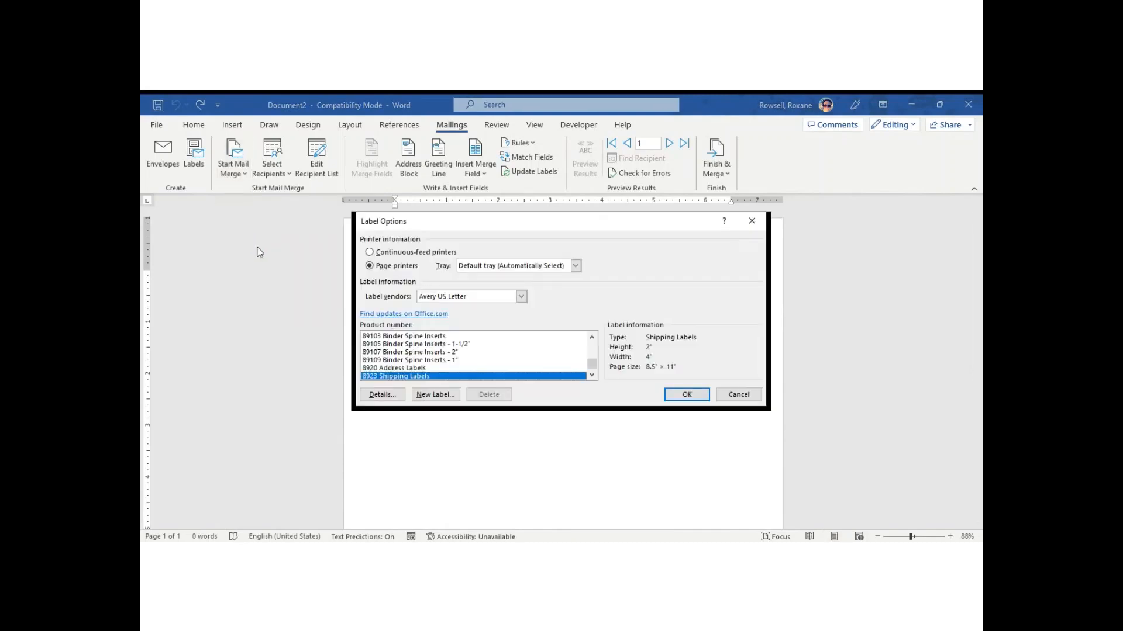
{"action": "left_click", "coordinate": [687, 395]}
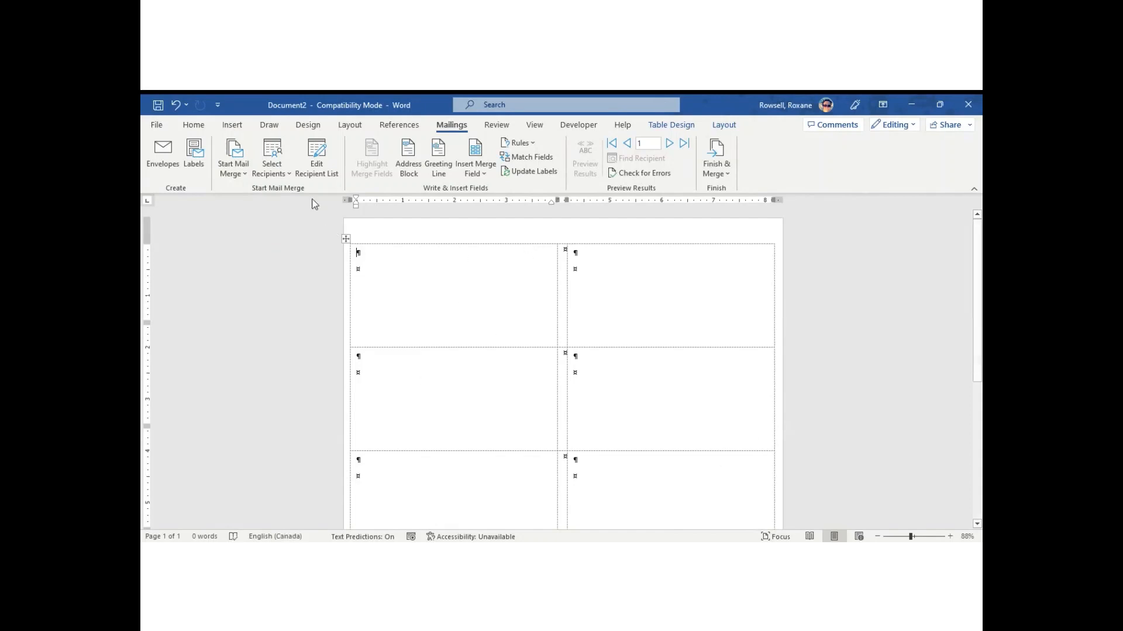
{"action": "left_click", "coordinate": [285, 170]}
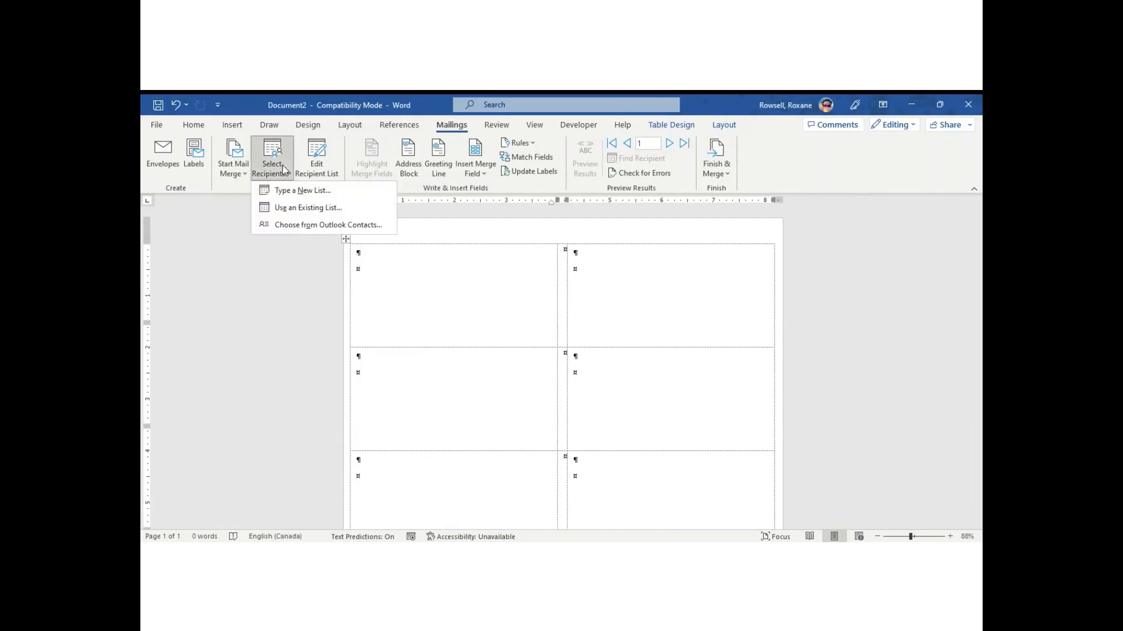
Use Letter list.mdb from the Merge folder as the existing recipient list.
{"action": "left_click", "coordinate": [308, 208]}
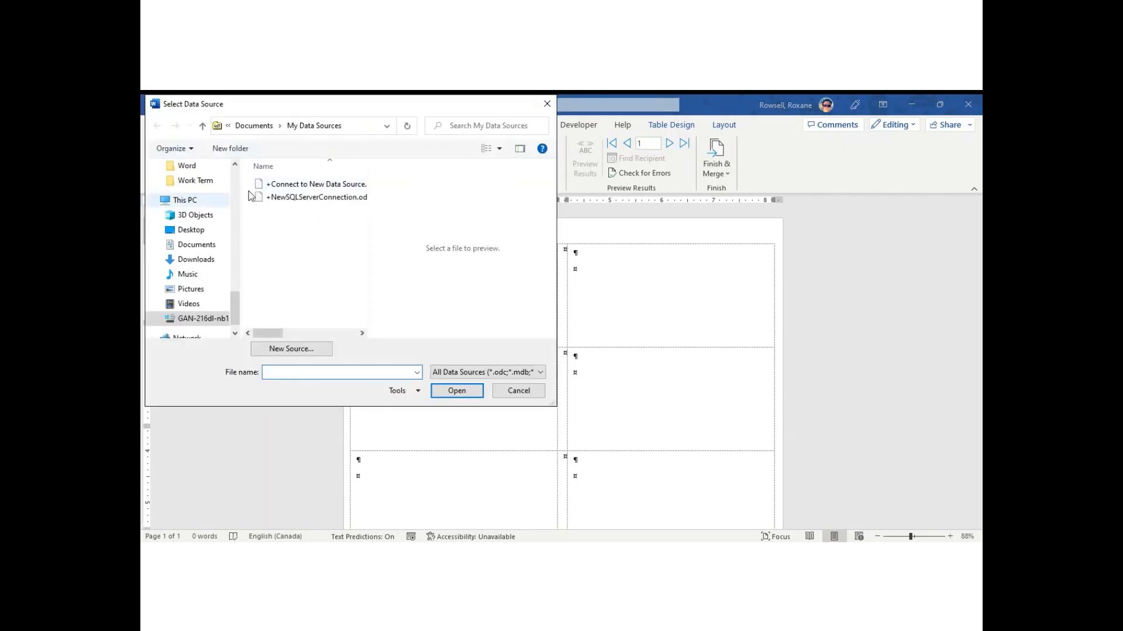
{"action": "left_click_drag", "start_coordinate": [234, 316], "coordinate": [233, 193]}
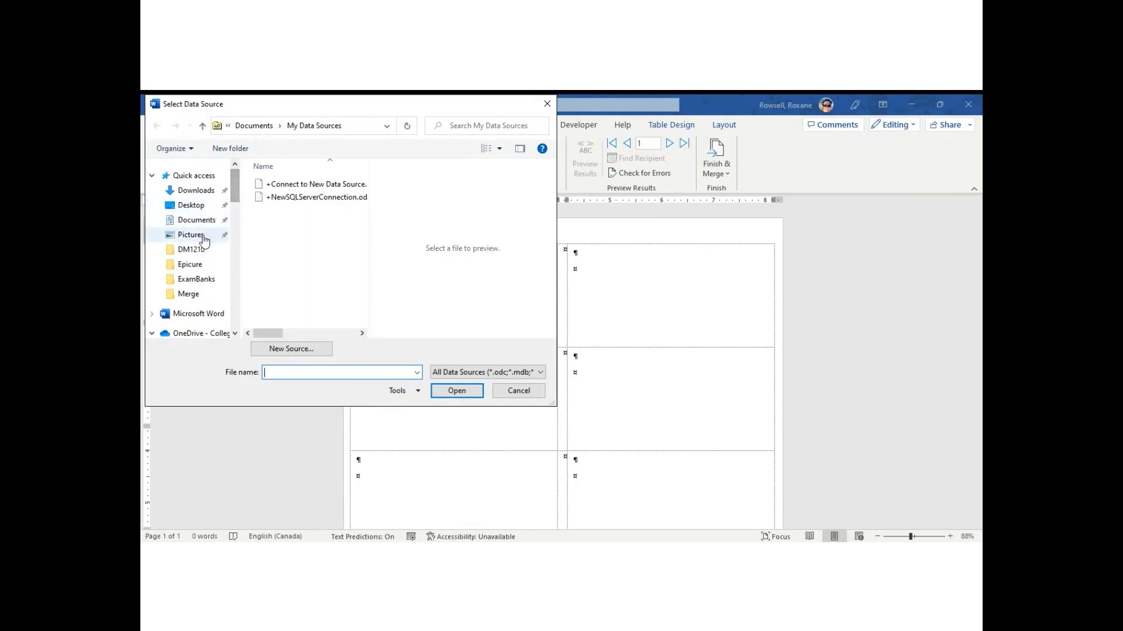
{"action": "left_click", "coordinate": [188, 297]}
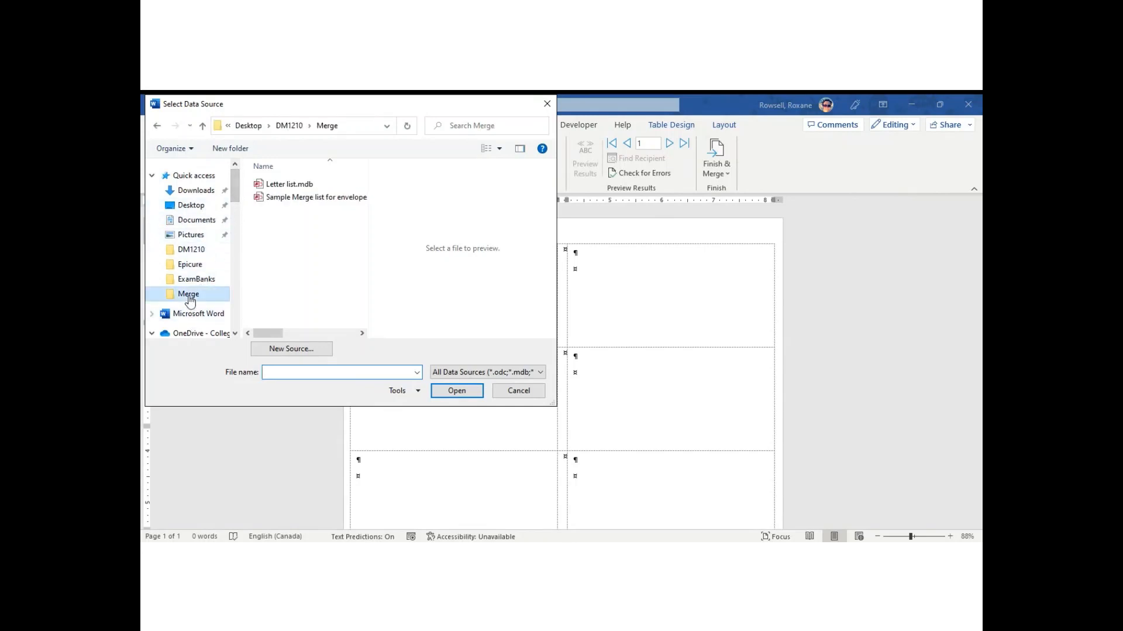
{"action": "double_click", "coordinate": [304, 186]}
{"action": "left_click", "coordinate": [457, 391]}
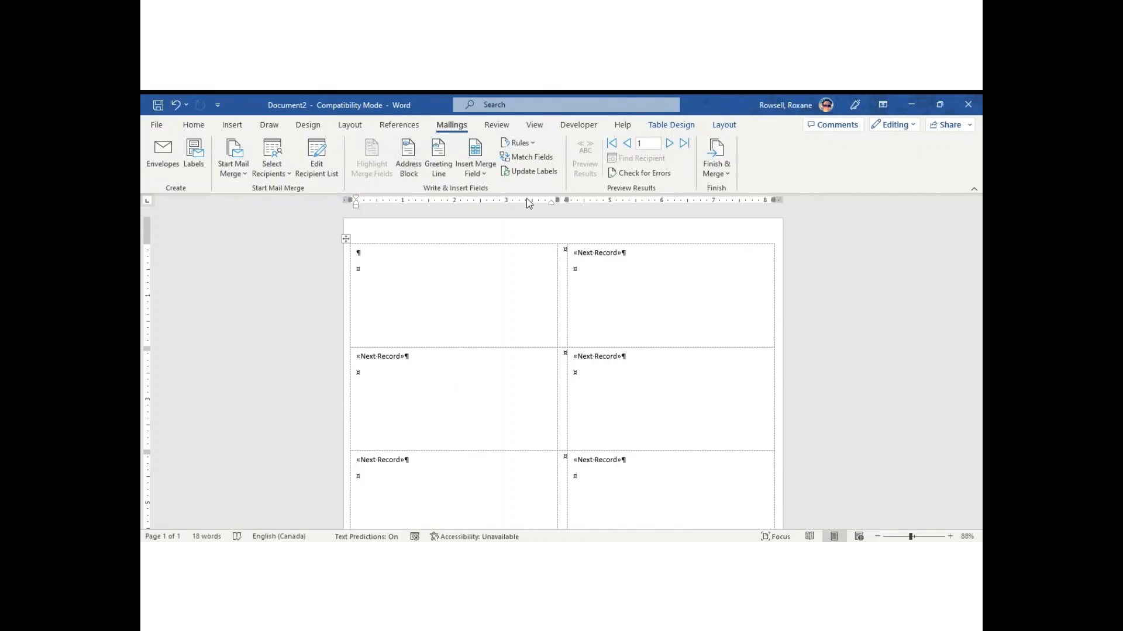
Insert «First_Name» and «Last_Name» into the first label, then check the preview and turn it off.
{"action": "left_click", "coordinate": [482, 170]}
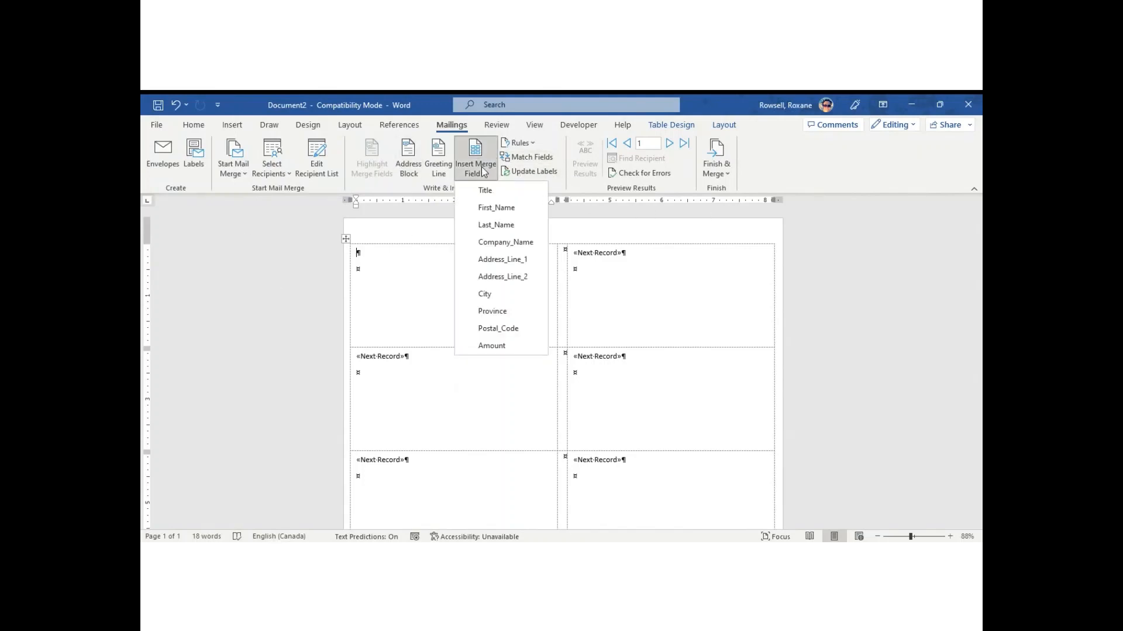
{"action": "left_click", "coordinate": [489, 209]}
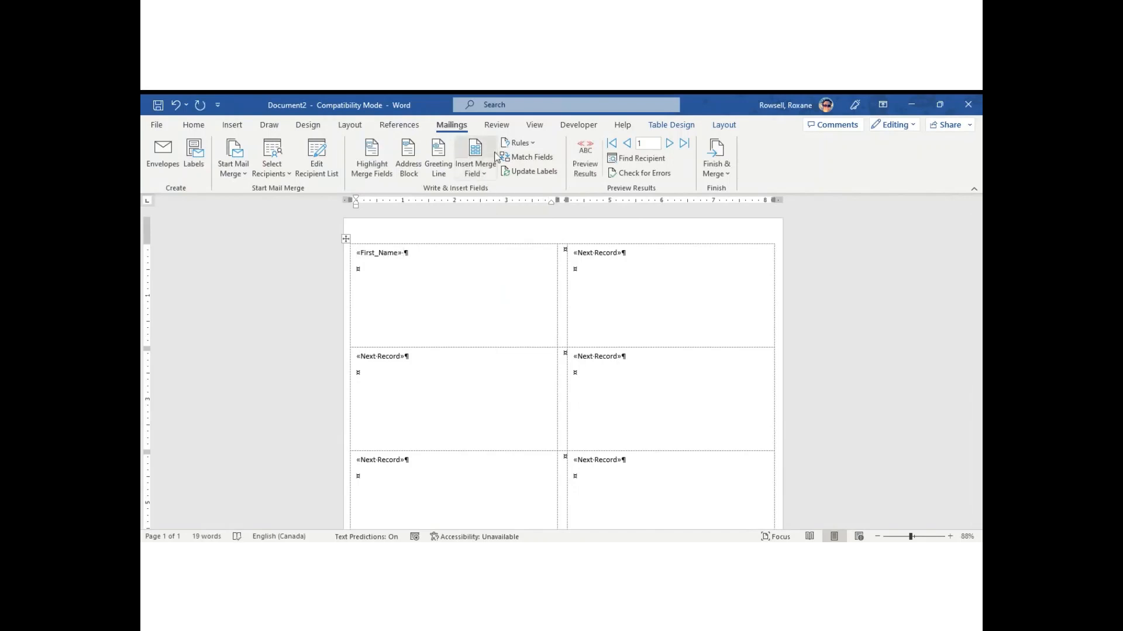
{"action": "left_click", "coordinate": [482, 168]}
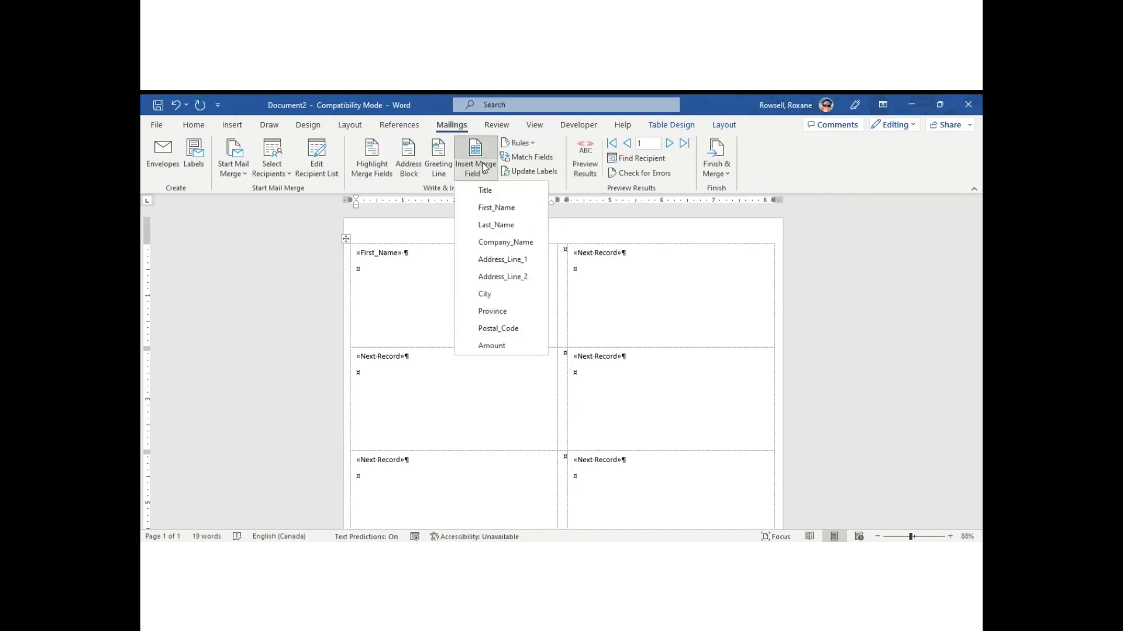
{"action": "left_click", "coordinate": [490, 222]}
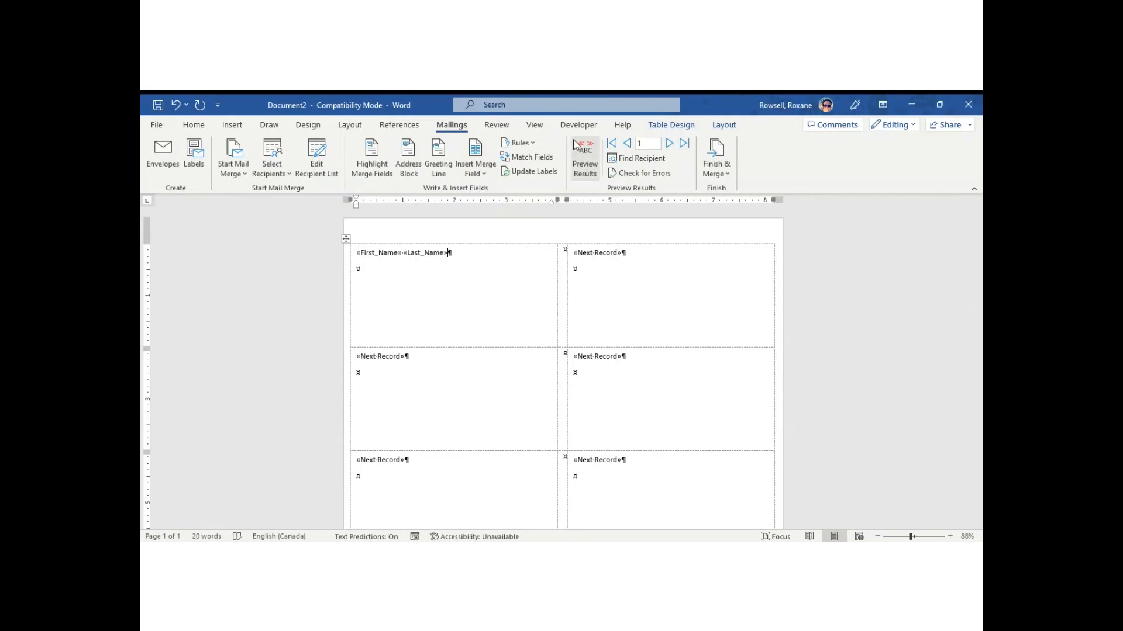
{"action": "left_click", "coordinate": [587, 155]}
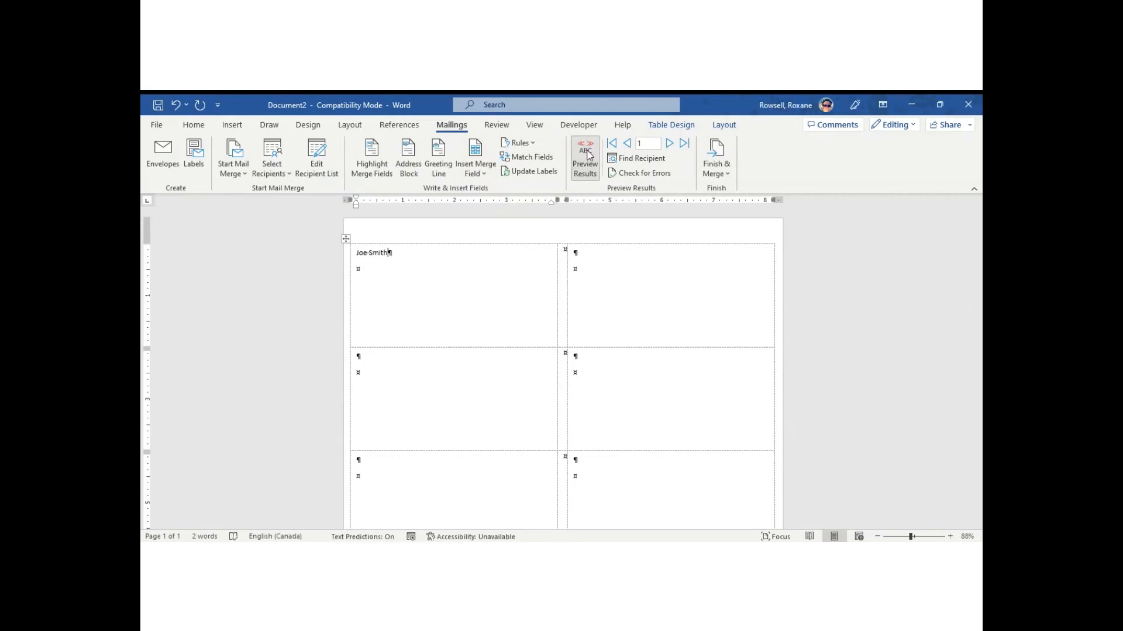
{"action": "left_click", "coordinate": [588, 155]}
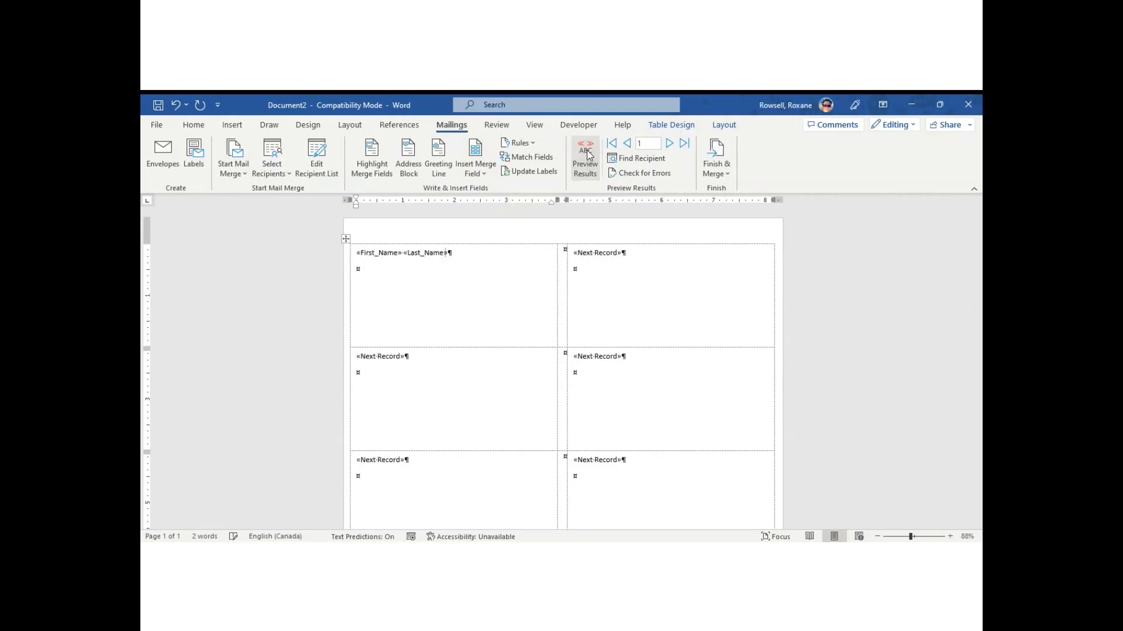
Copy the name fields to all labels with Update Labels and preview each recipient's name.
{"action": "left_click", "coordinate": [535, 173]}
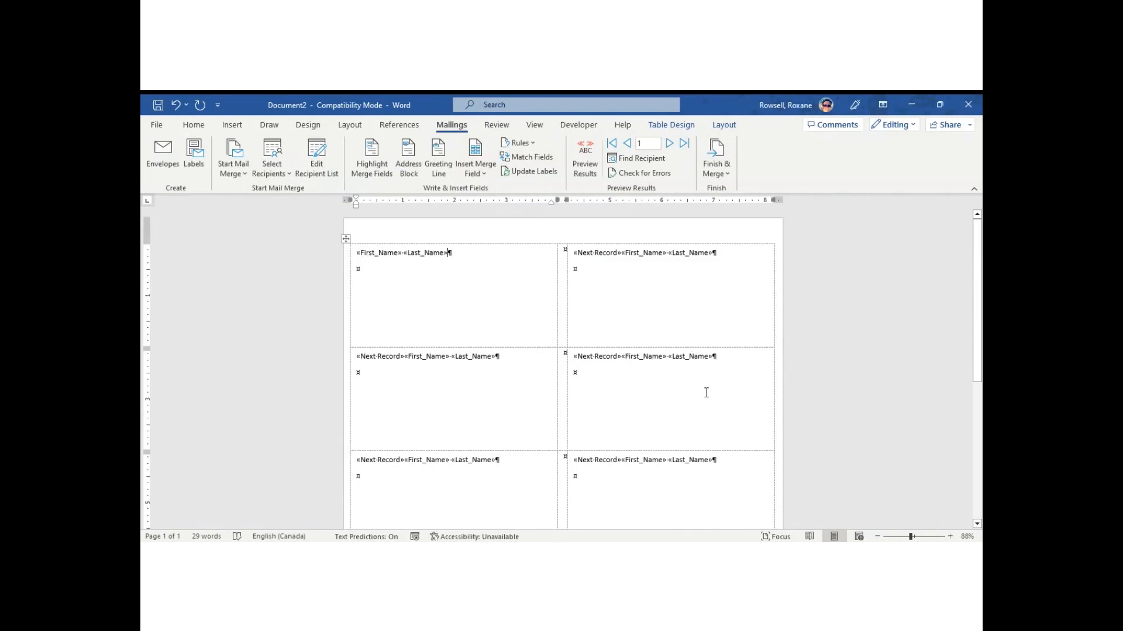
{"action": "left_click", "coordinate": [592, 159]}
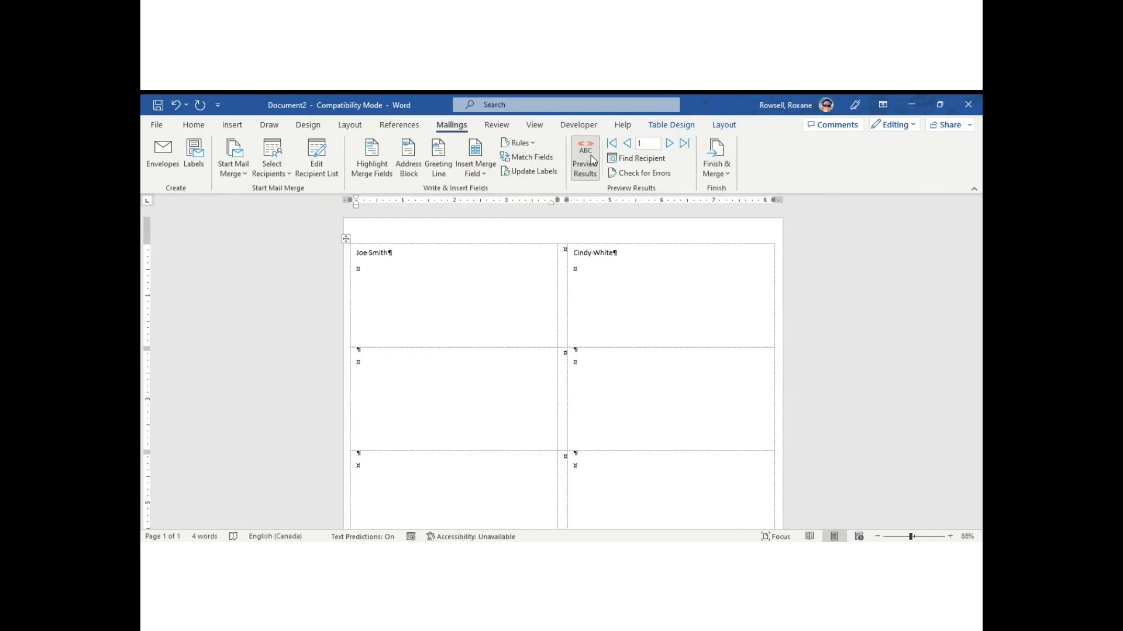
{"action": "left_click", "coordinate": [590, 159]}
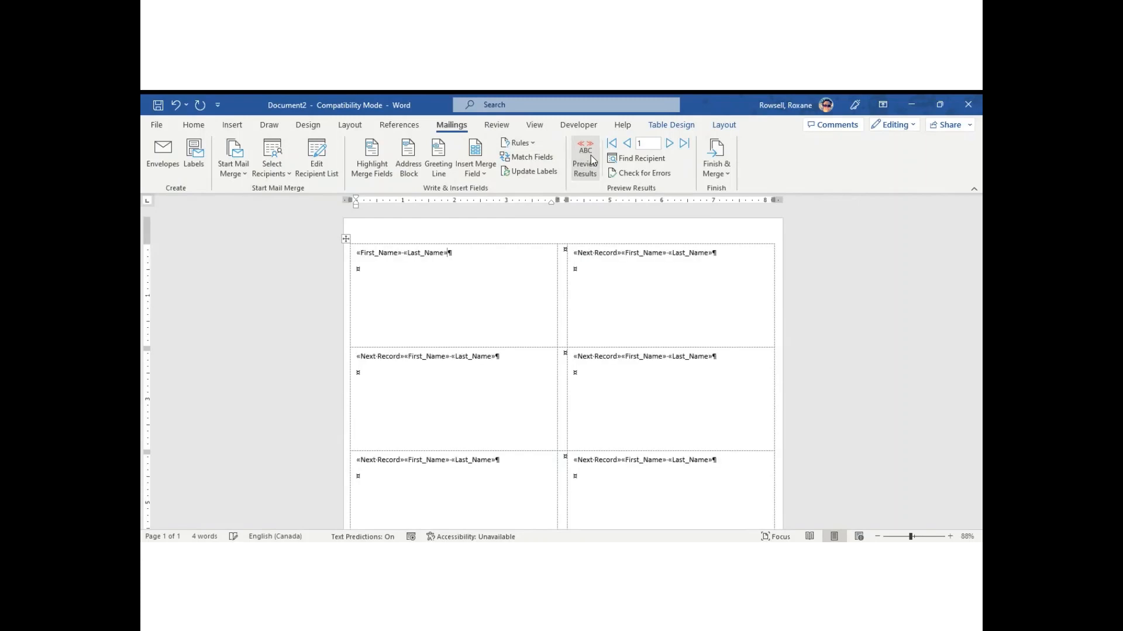